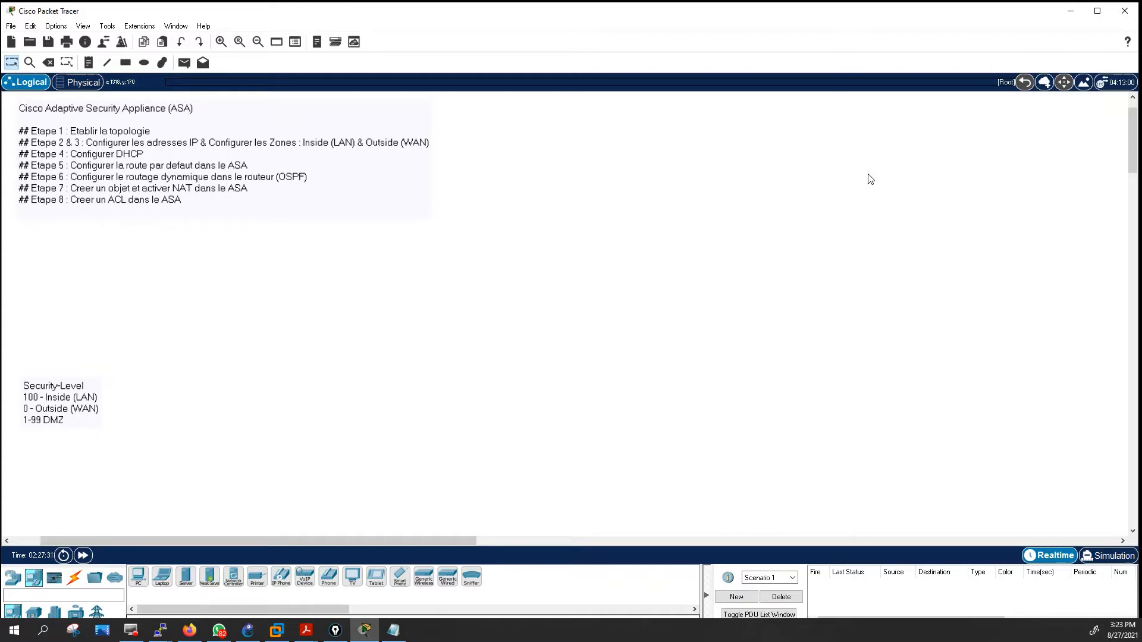
Add a 5505 ASA firewall to the workspace and position it to the right of the steps note.
click(9, 578)
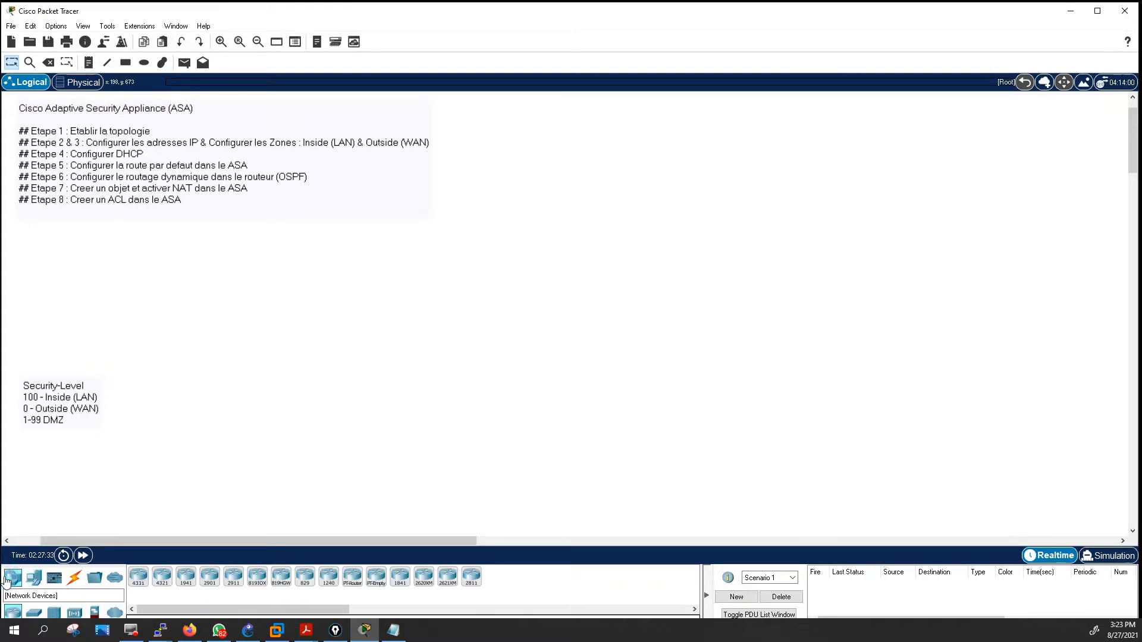
click(95, 612)
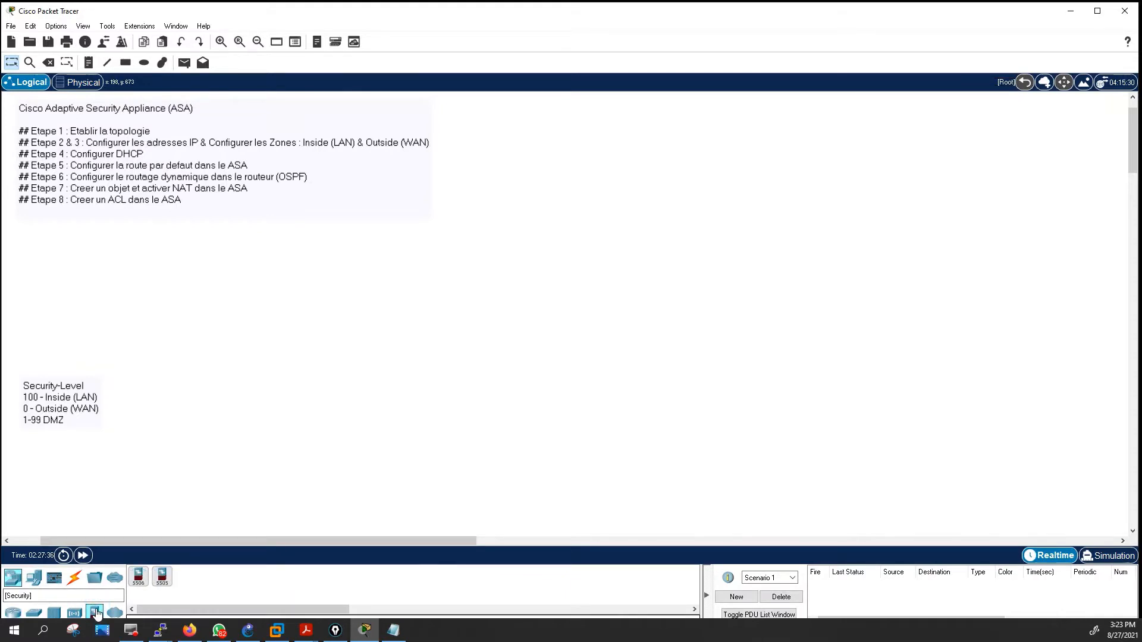
click(163, 580)
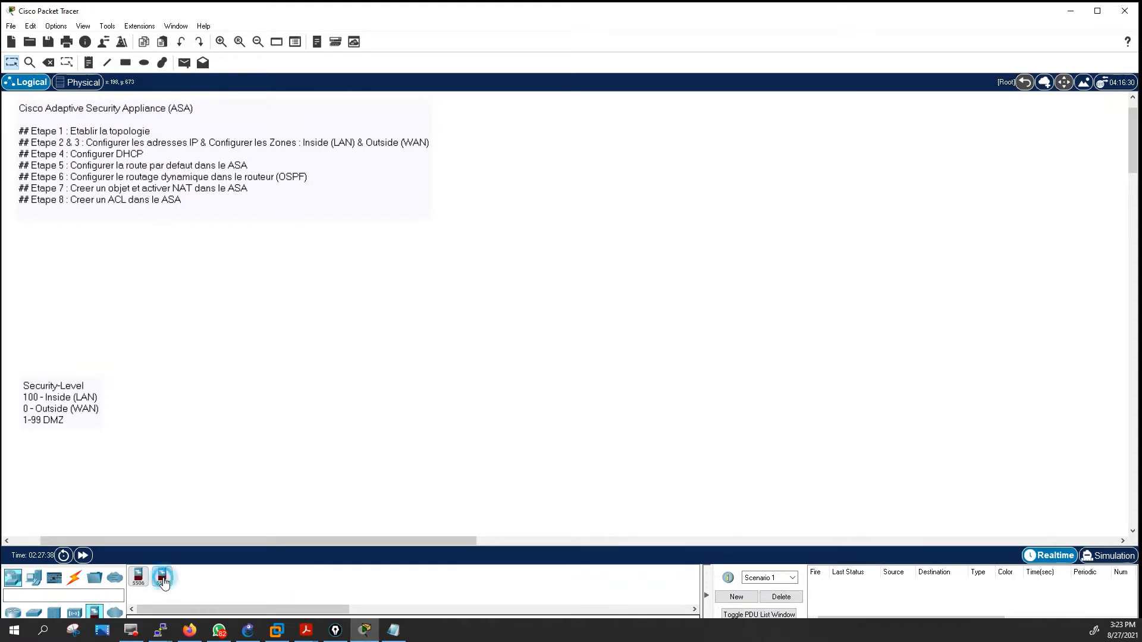
click(588, 168)
click(697, 179)
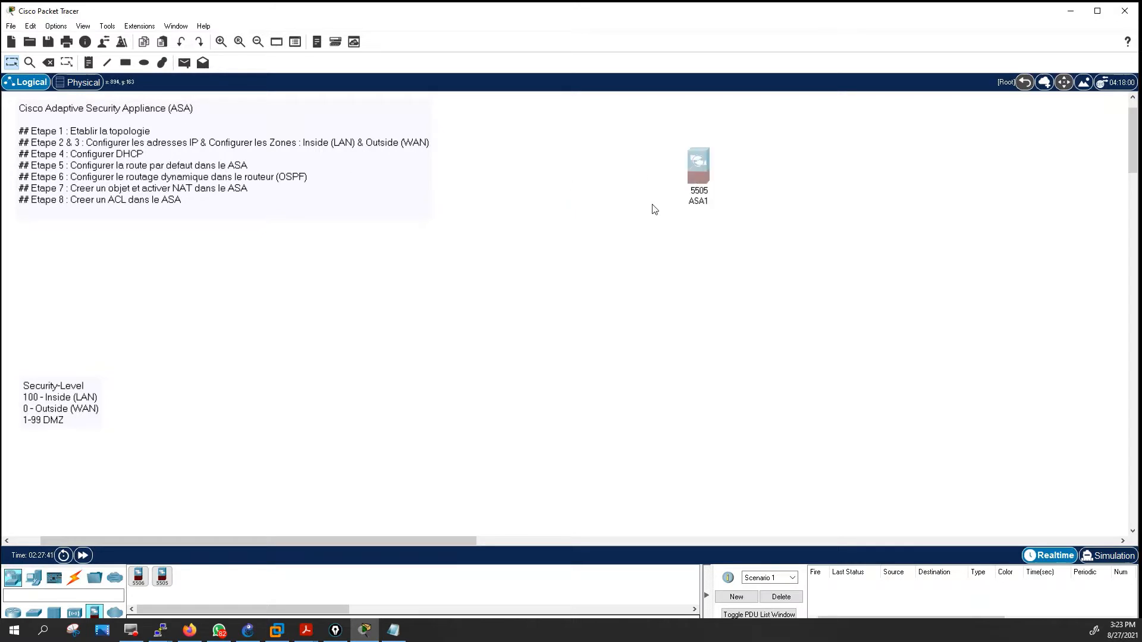
drag(697, 181, 542, 266)
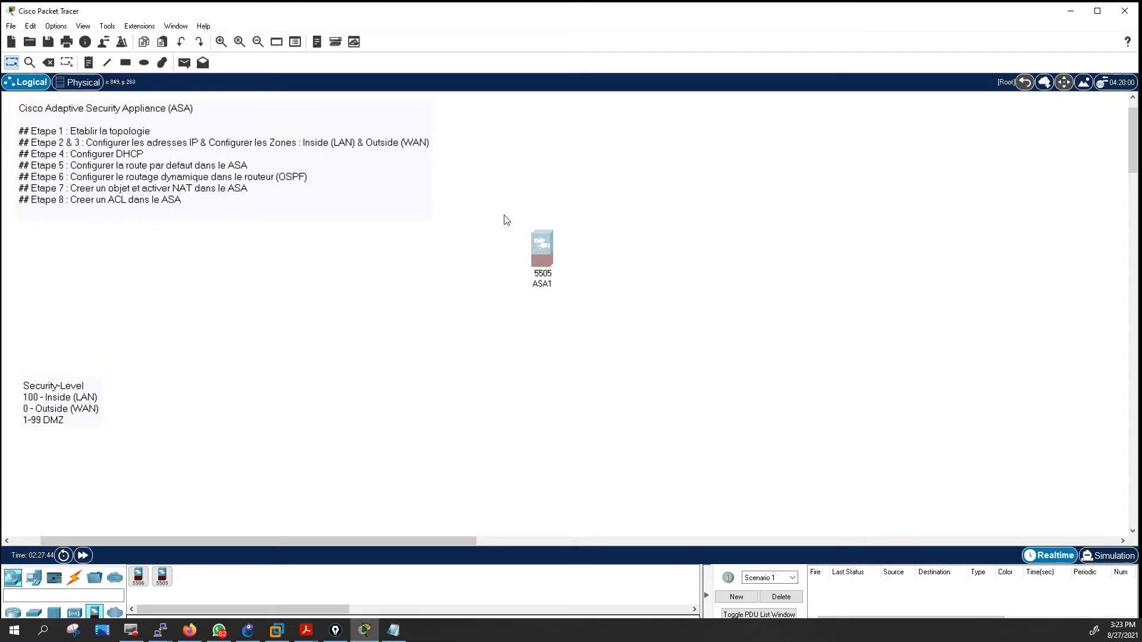
drag(540, 252, 540, 245)
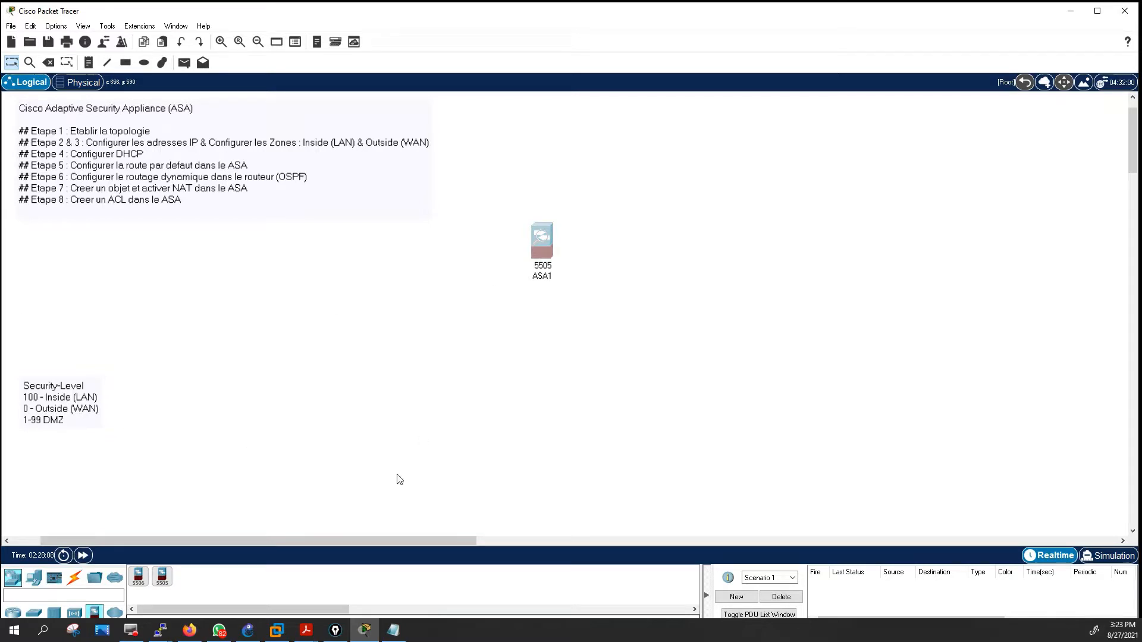
mouse_move(536, 257)
mouse_down()
mouse_move(544, 244)
mouse_move(530, 238)
mouse_up()
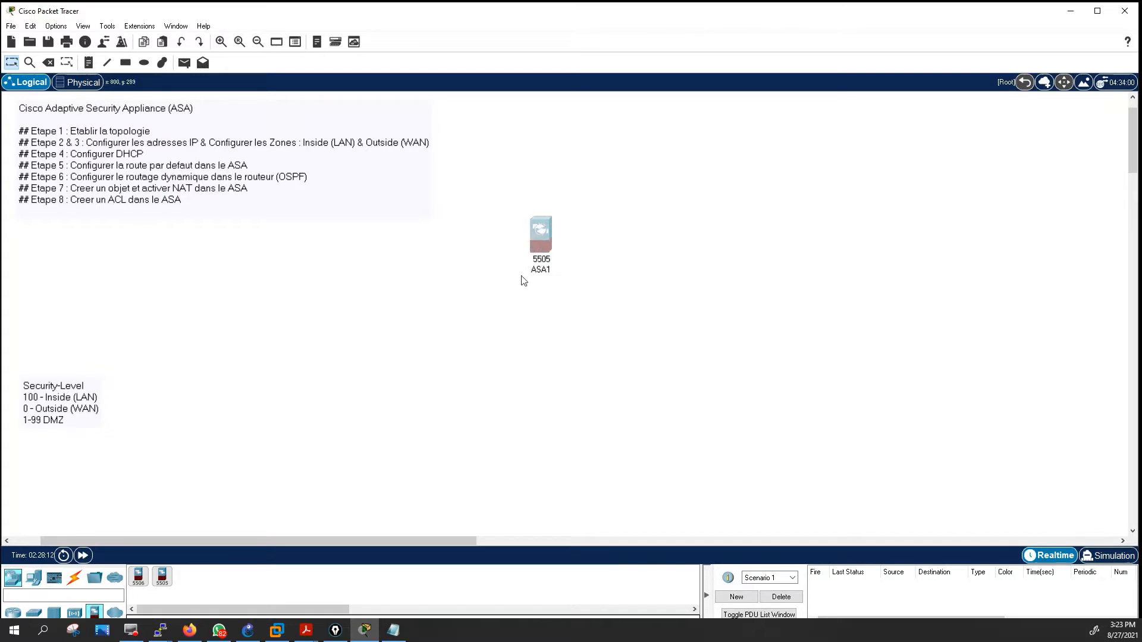
Add a 2960 switch below the firewall and a 2621XM router to the firewall's right.
click(34, 613)
drag(143, 580, 542, 349)
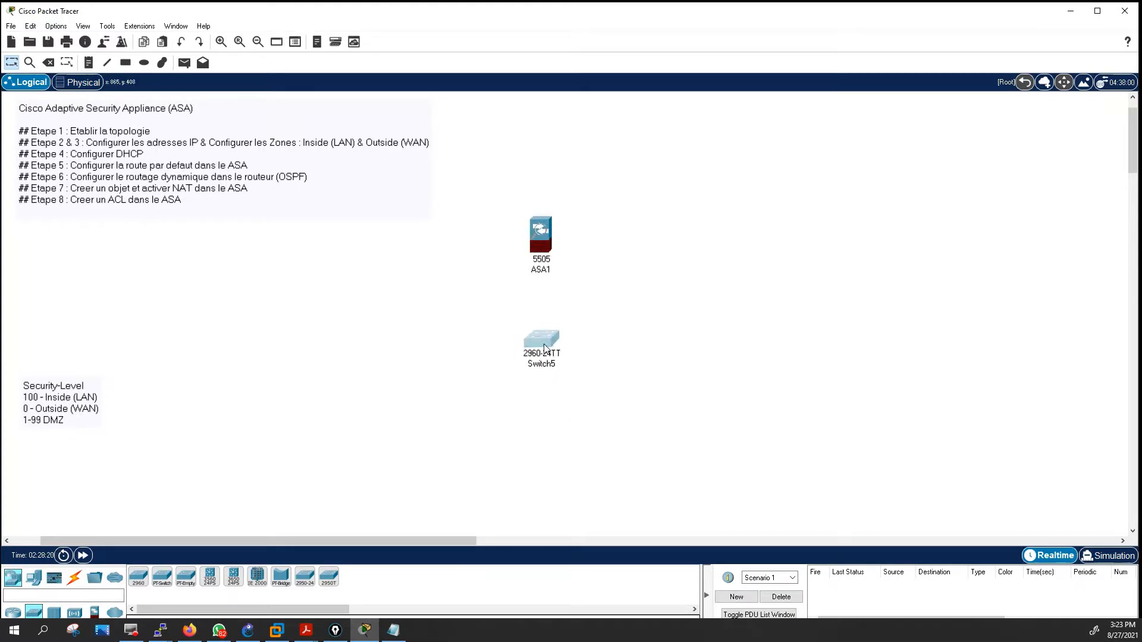
click(17, 581)
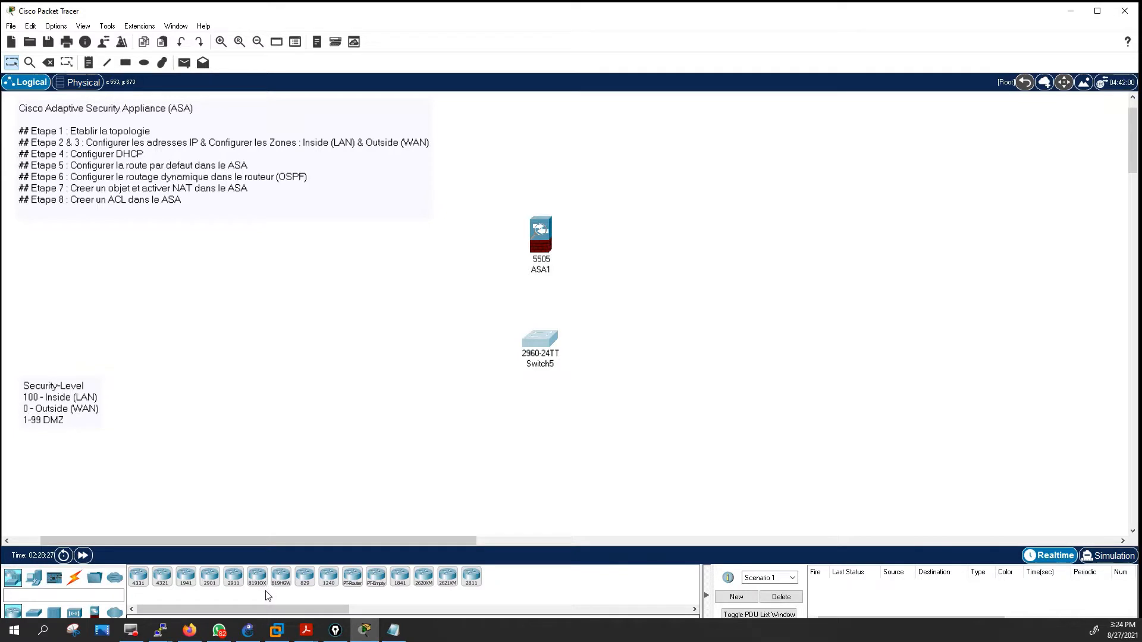
click(447, 576)
click(645, 238)
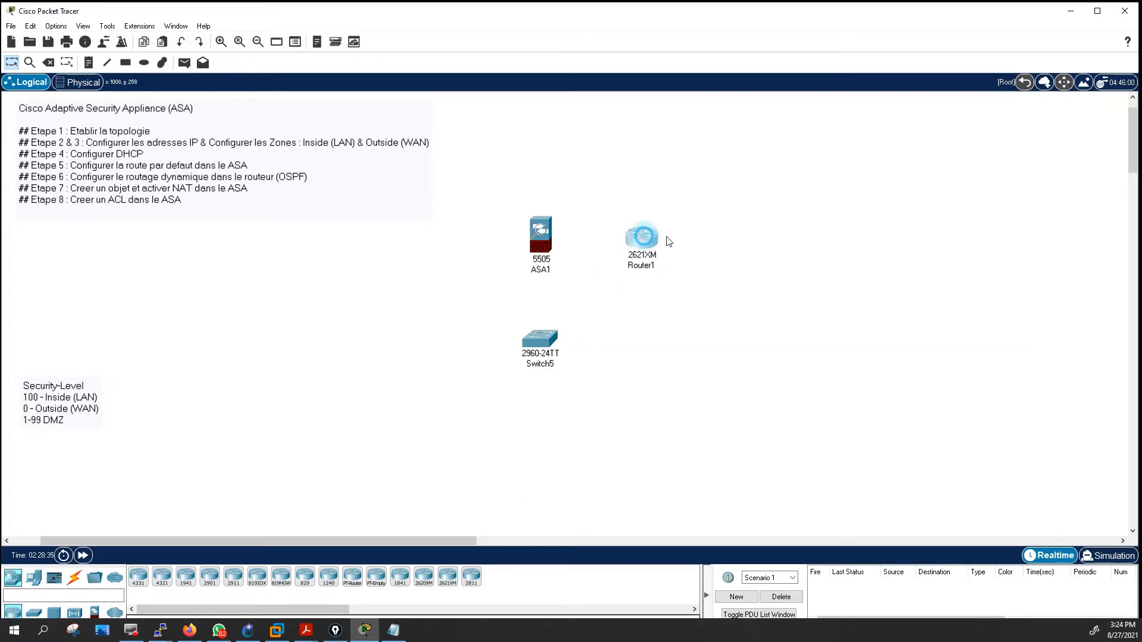
drag(726, 233, 769, 230)
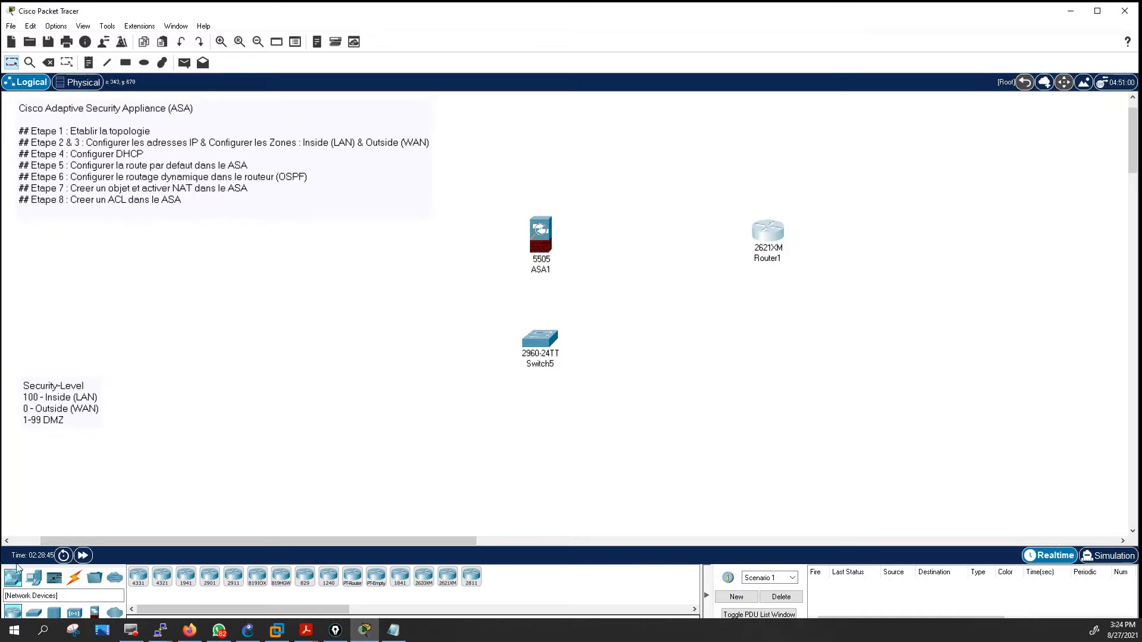
Add a server to the right of the router, roughly level with it.
click(34, 577)
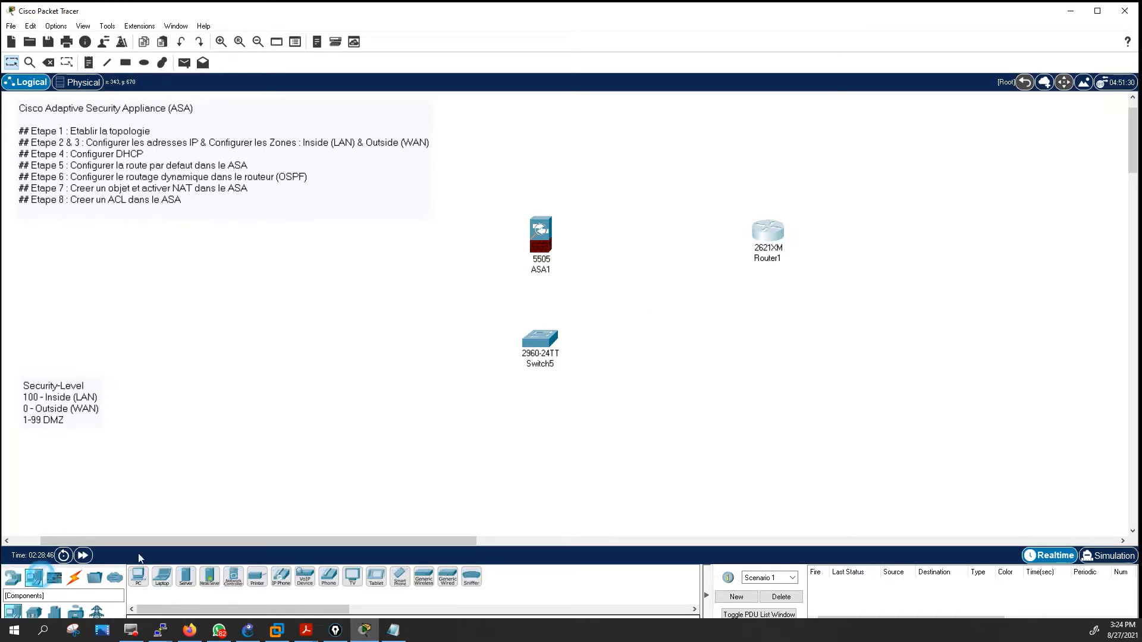
click(185, 576)
click(893, 230)
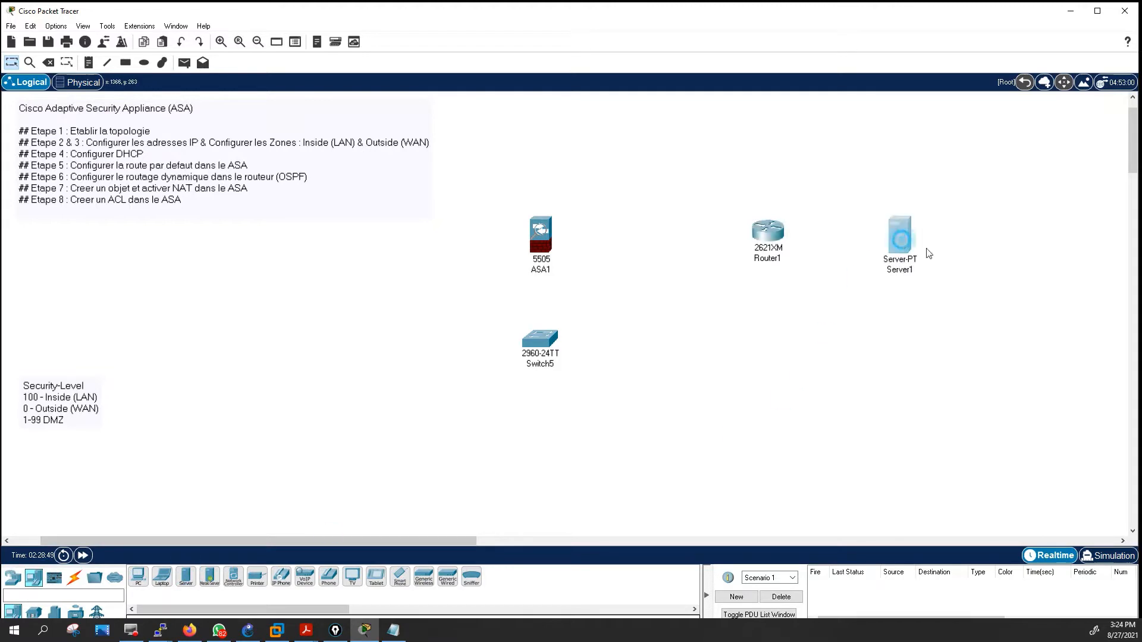
drag(898, 243, 988, 240)
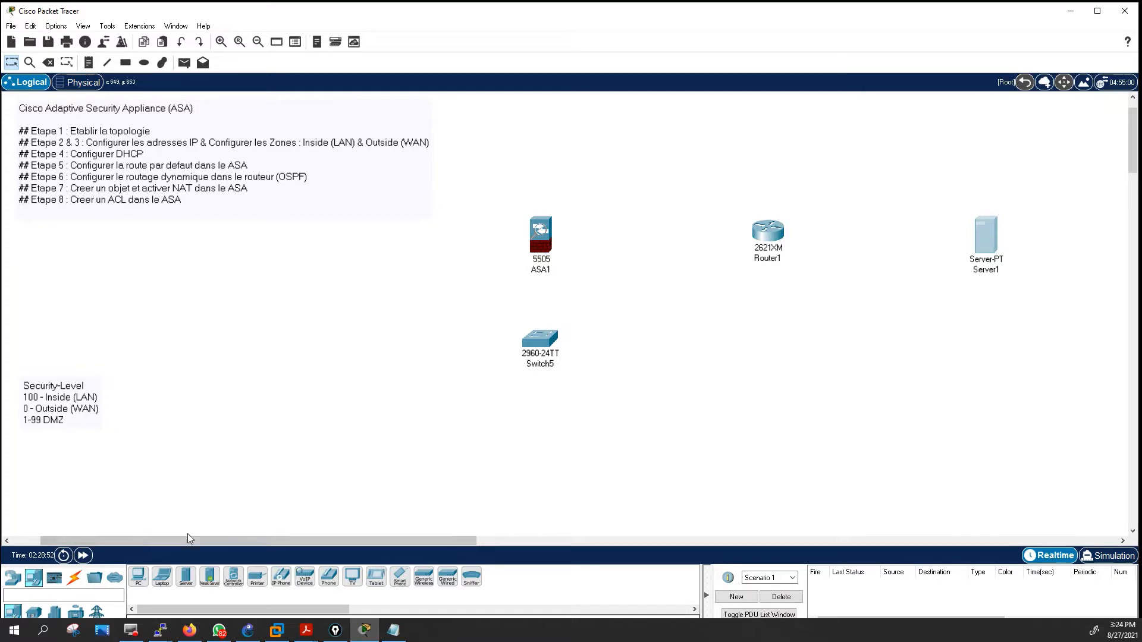
Add three PCs: two below the switch on either side, and one to the left of the firewall.
click(143, 586)
click(479, 475)
mouse_move(466, 467)
mouse_down()
mouse_move(457, 437)
mouse_move(478, 458)
mouse_move(450, 461)
mouse_up()
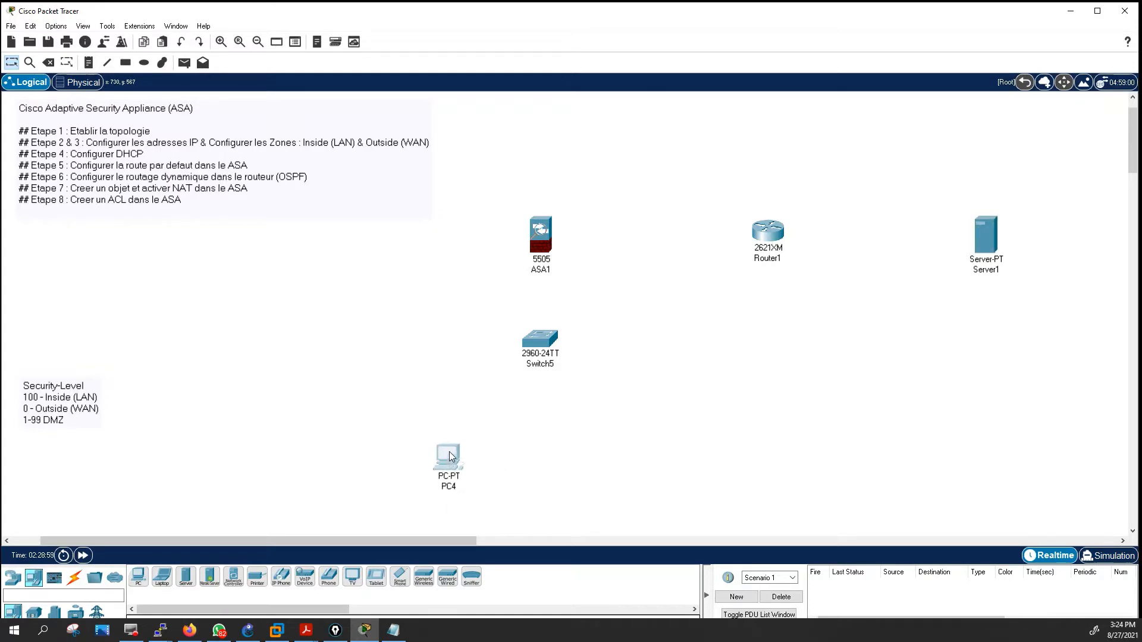
click(138, 578)
click(589, 461)
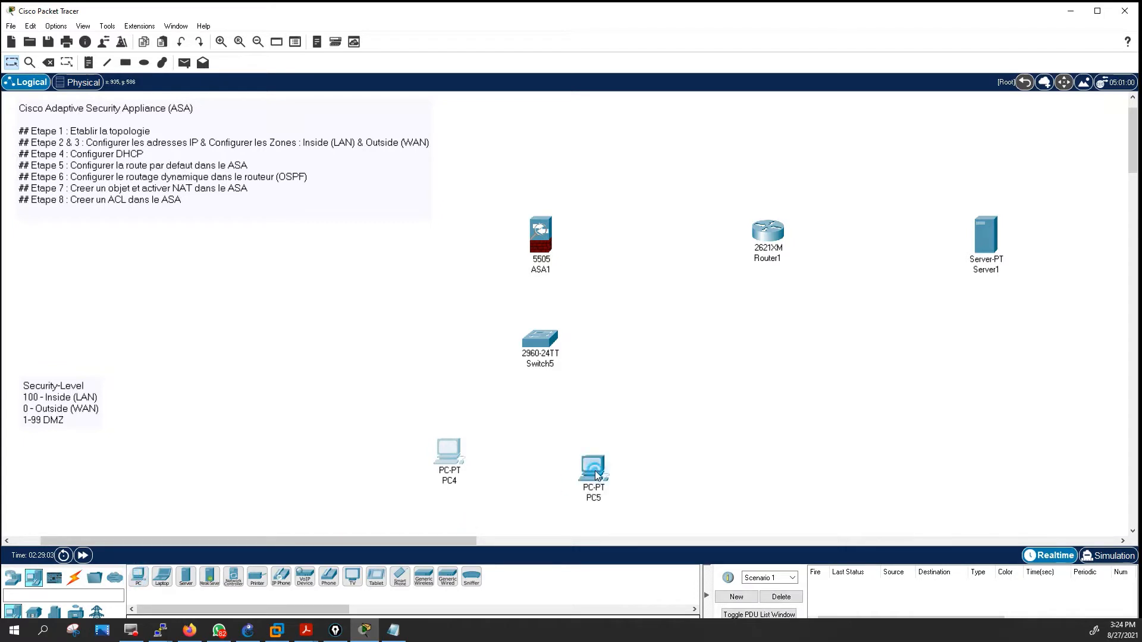
drag(605, 451, 632, 456)
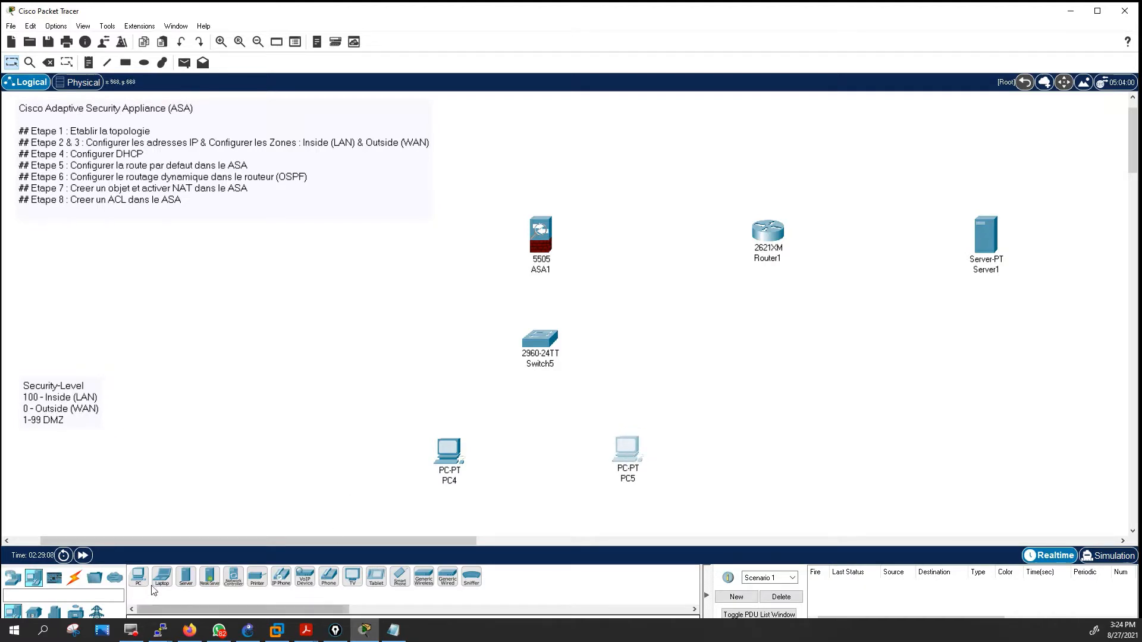
drag(376, 299, 382, 283)
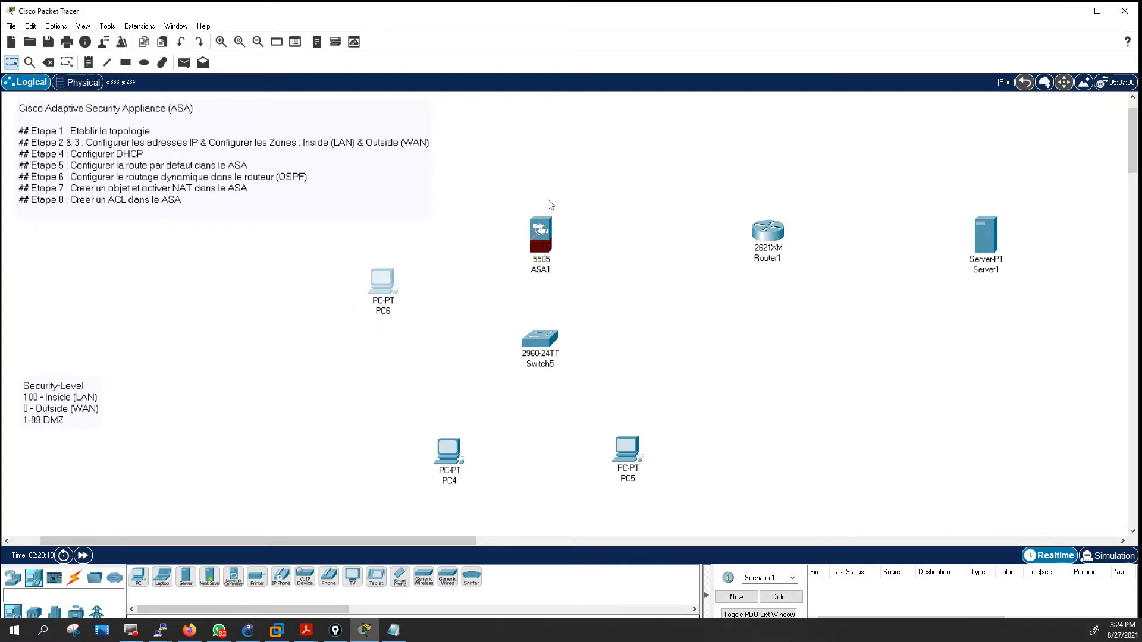
Connect PC6's RS 232 port to ASA1's Console port with a console cable.
click(75, 581)
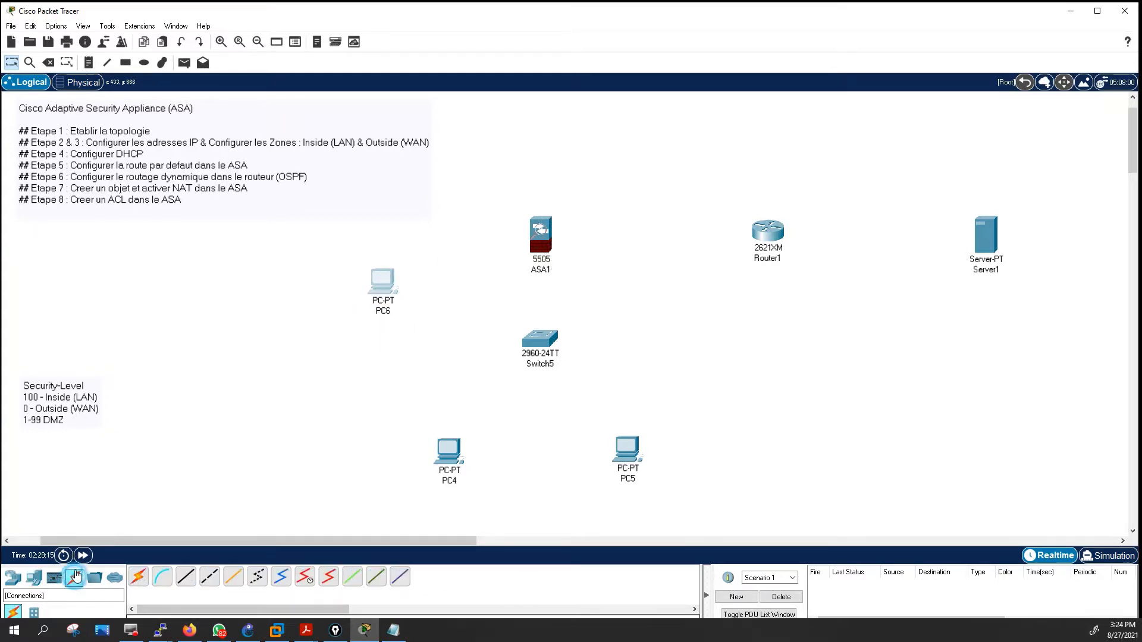
click(161, 576)
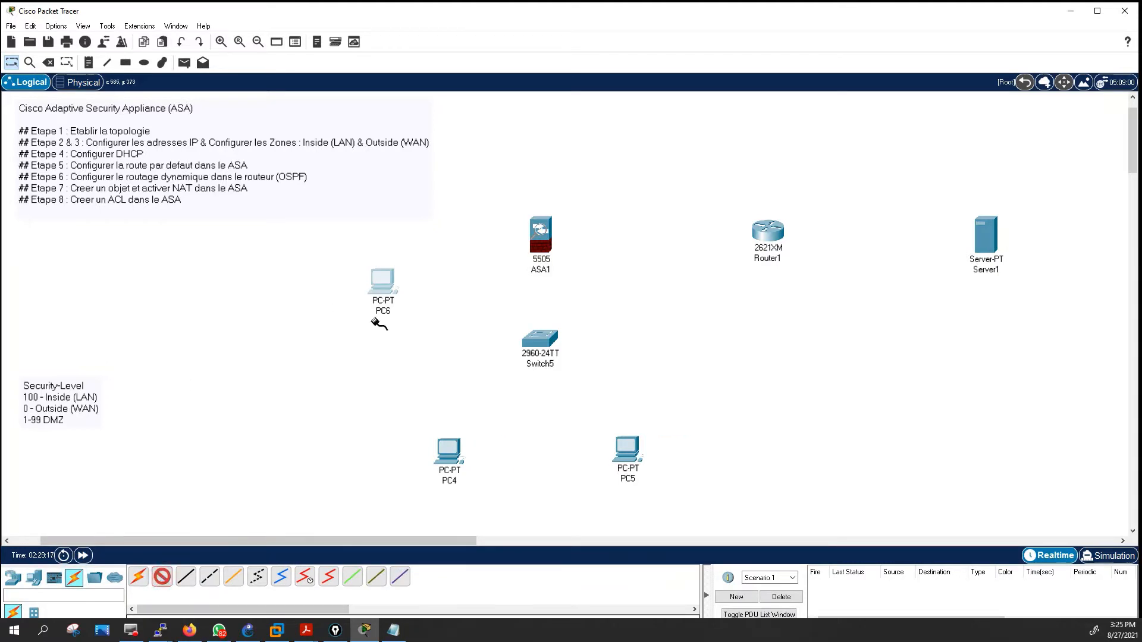
click(381, 286)
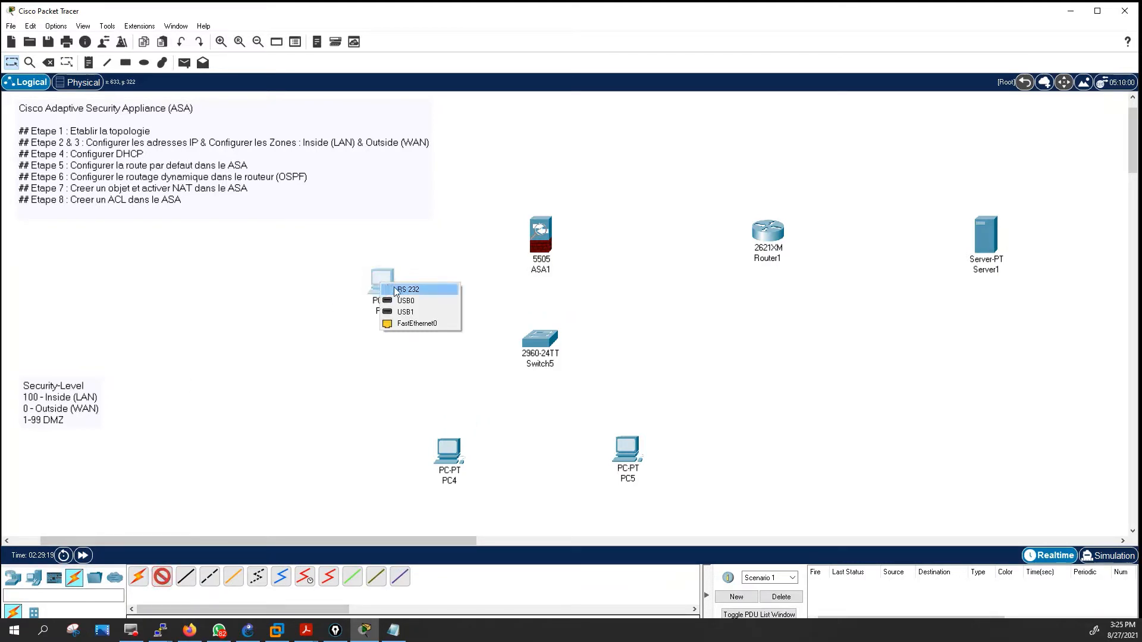
click(395, 290)
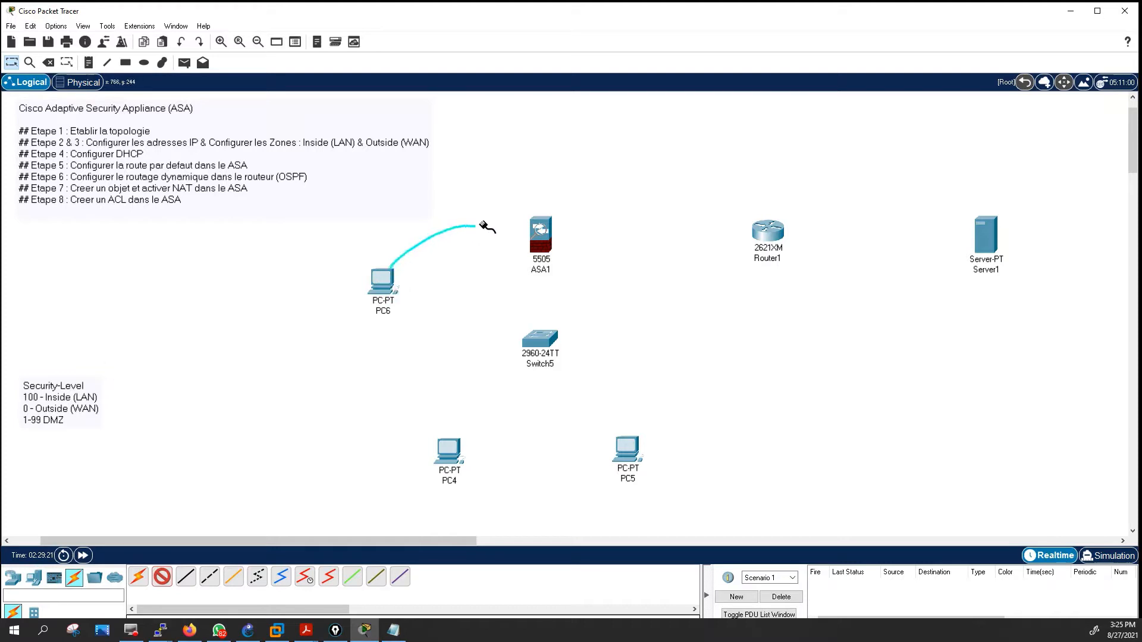
click(540, 238)
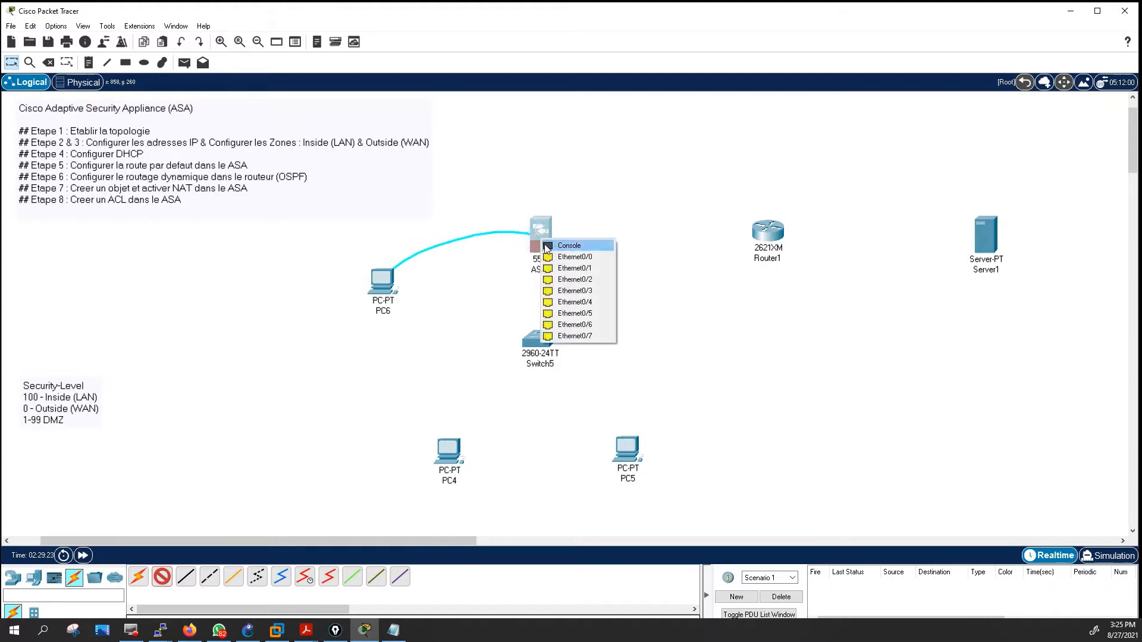
click(546, 247)
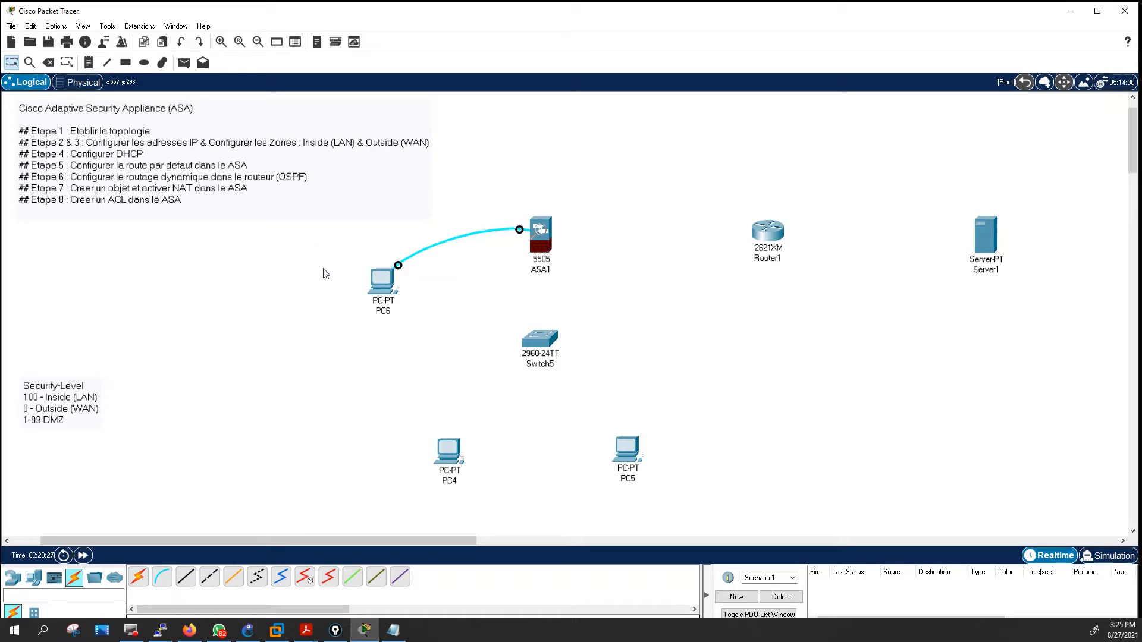
Open PC6's device window and move it down, clear of the firewall, router and server.
click(381, 279)
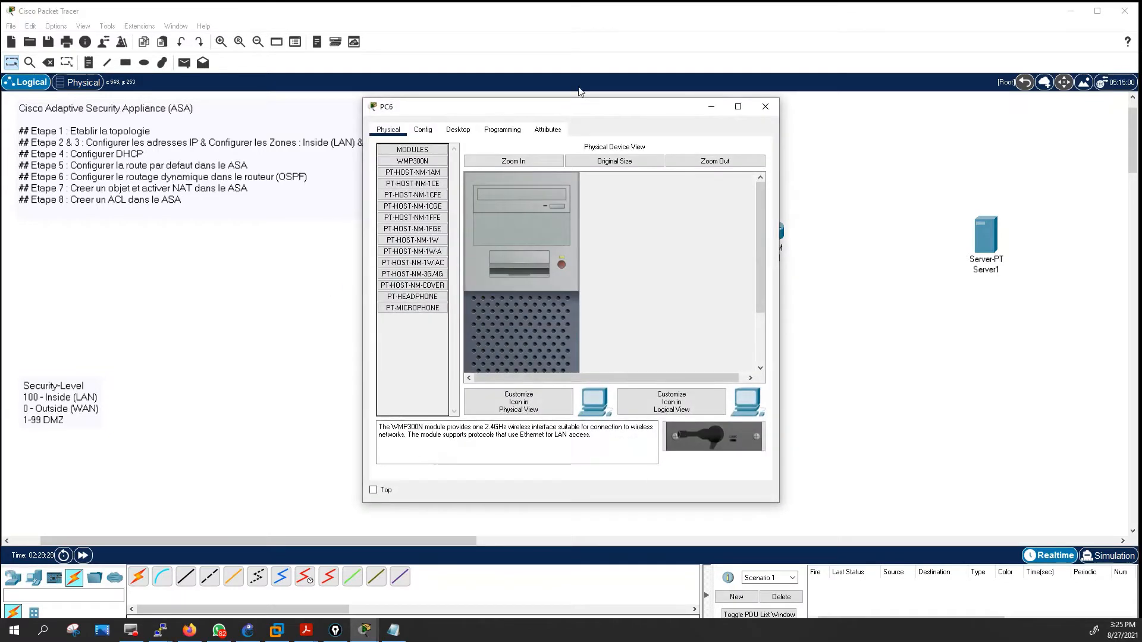
drag(540, 107, 790, 113)
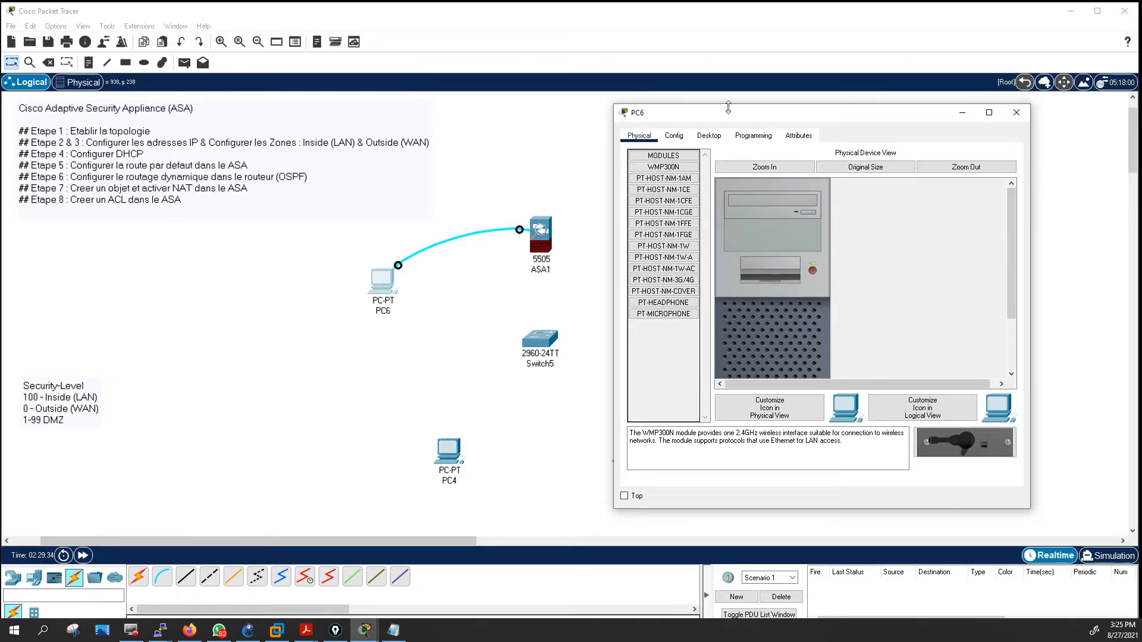
drag(728, 107, 770, 405)
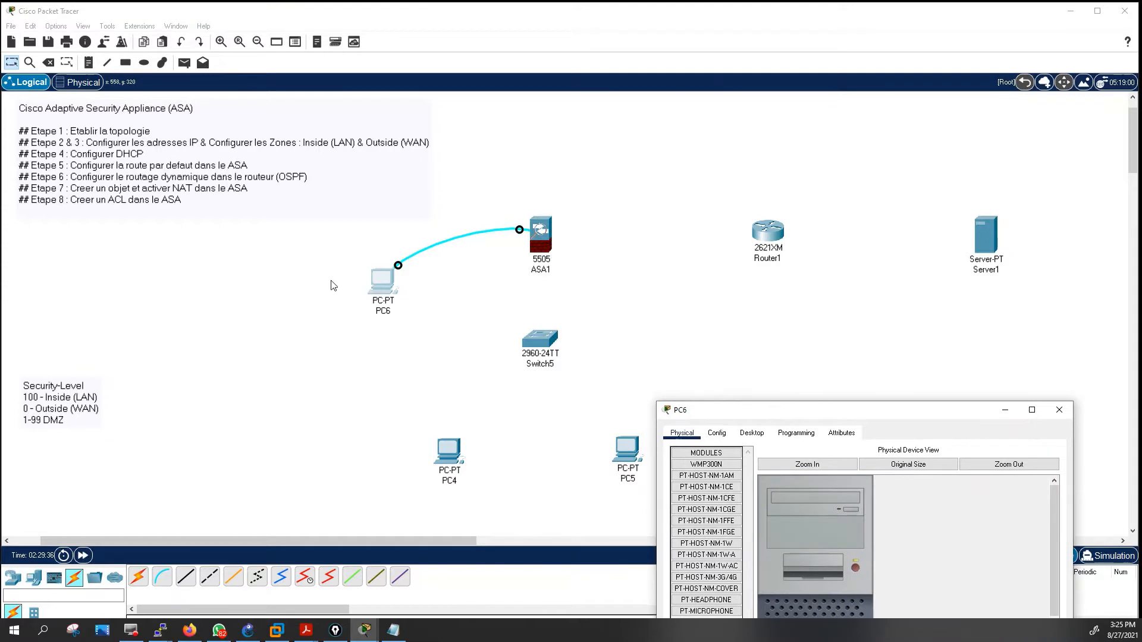
Shift all the devices left beneath the steps note, keeping PC6, ASA1, router and server in a row above the switch and two PCs.
drag(385, 297, 30, 321)
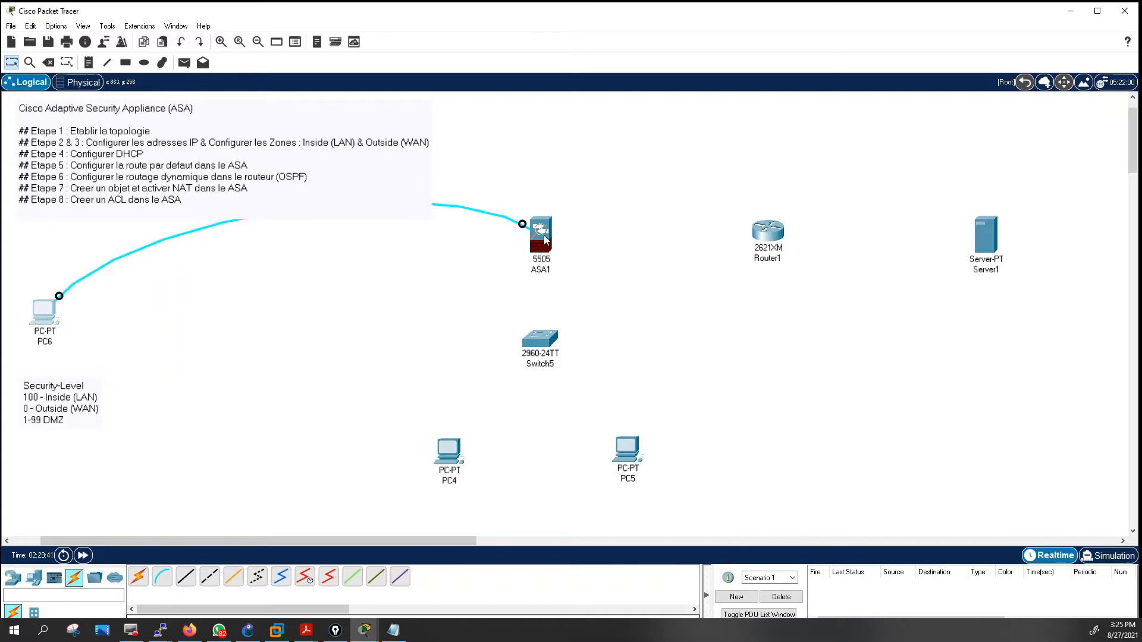
drag(543, 234, 209, 274)
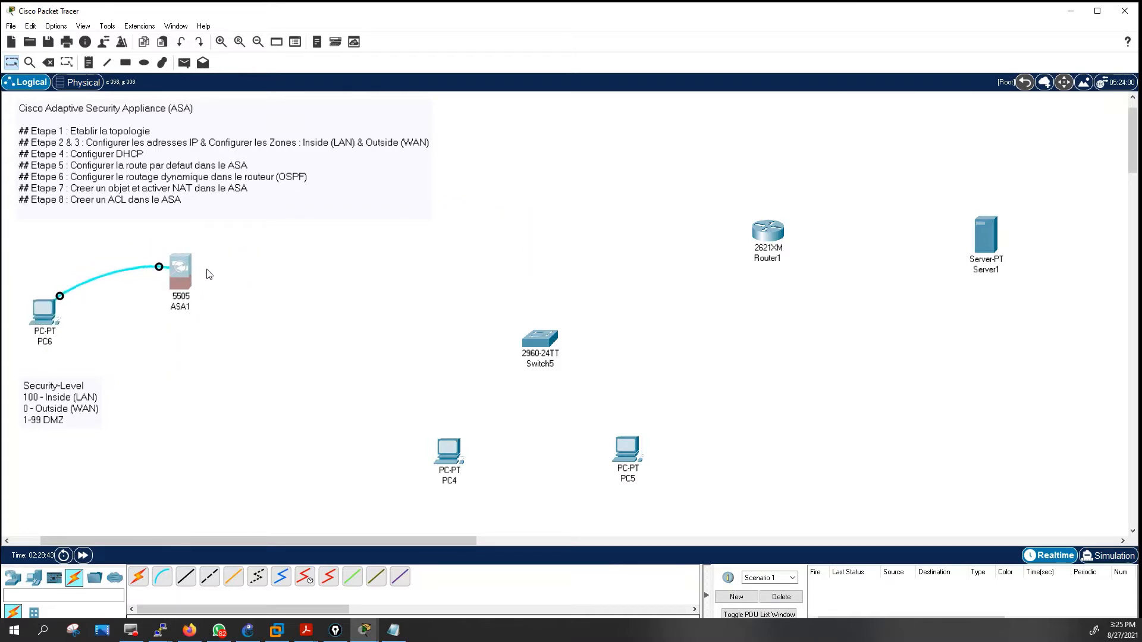
drag(539, 340, 197, 369)
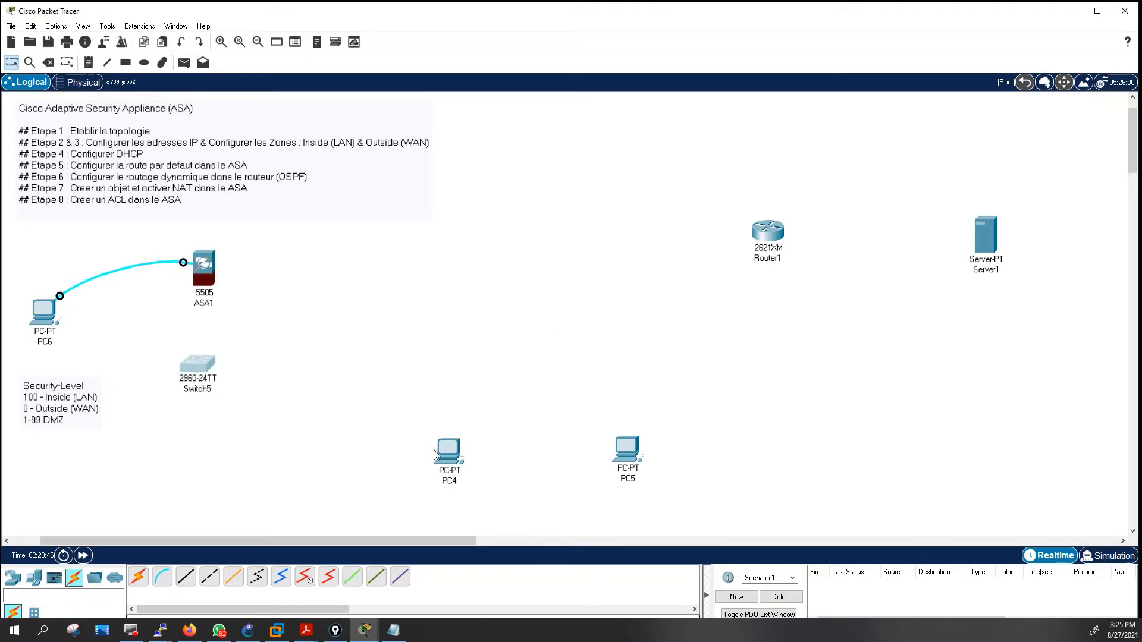
drag(435, 455, 121, 480)
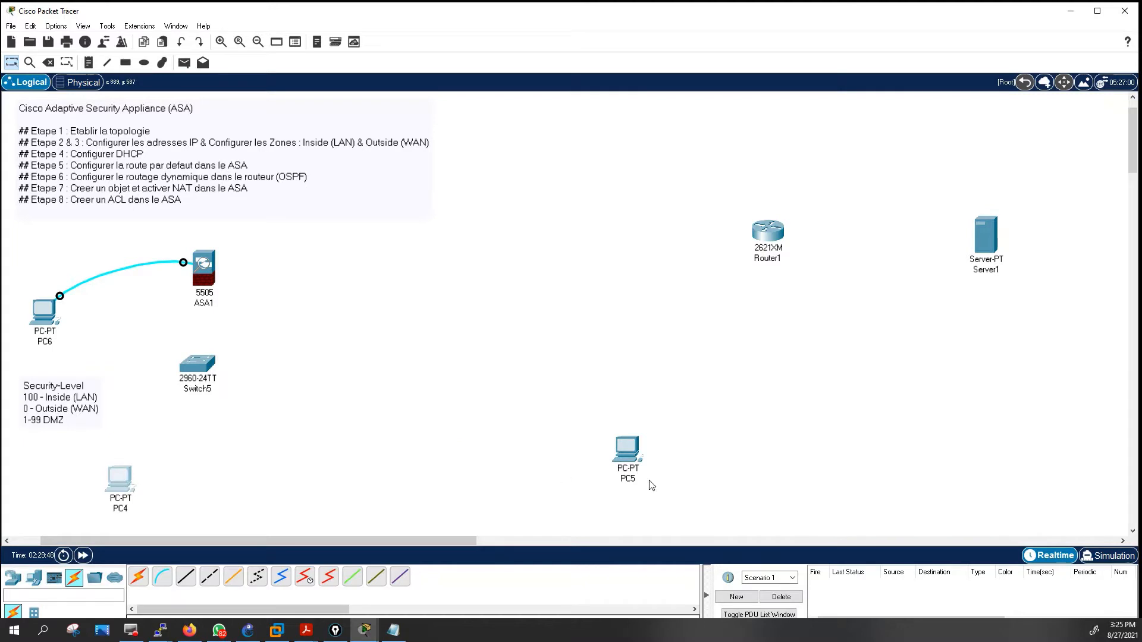
drag(625, 463, 262, 489)
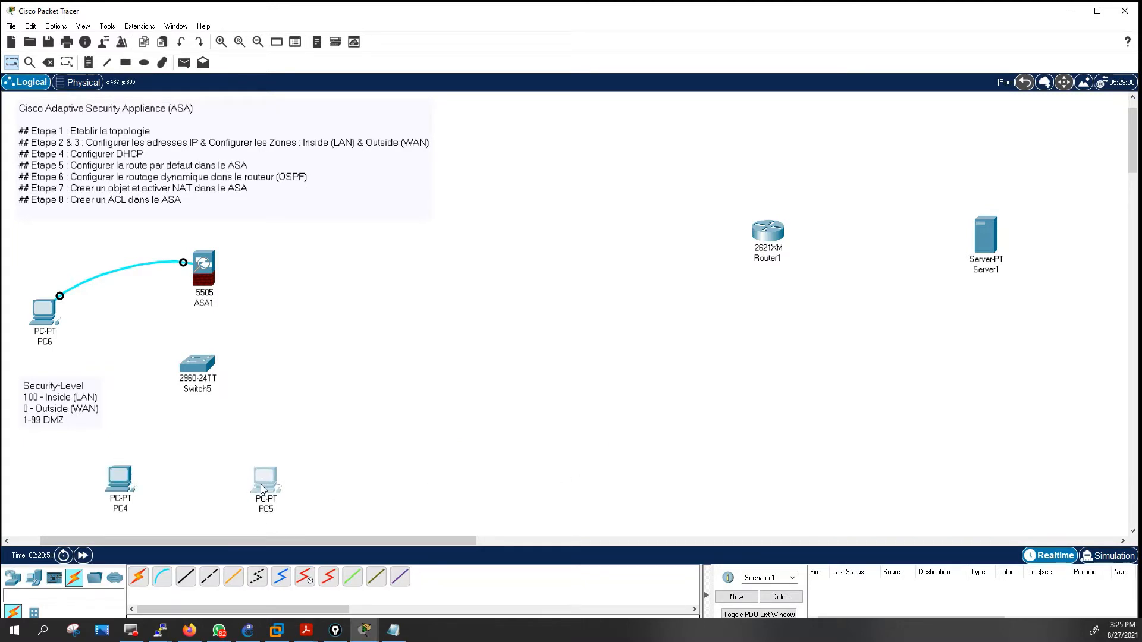
drag(765, 237, 340, 275)
drag(981, 241, 508, 274)
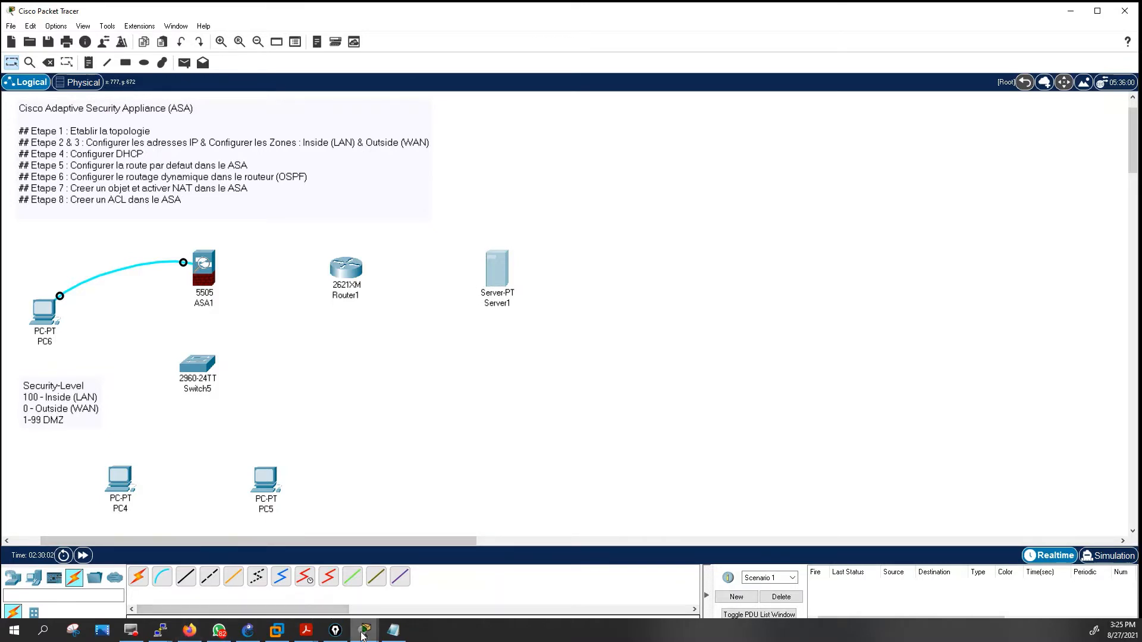
Bring PC6's window back, move it up beside the topology, and open a Terminal session with the default port settings.
mouse_move(364, 630)
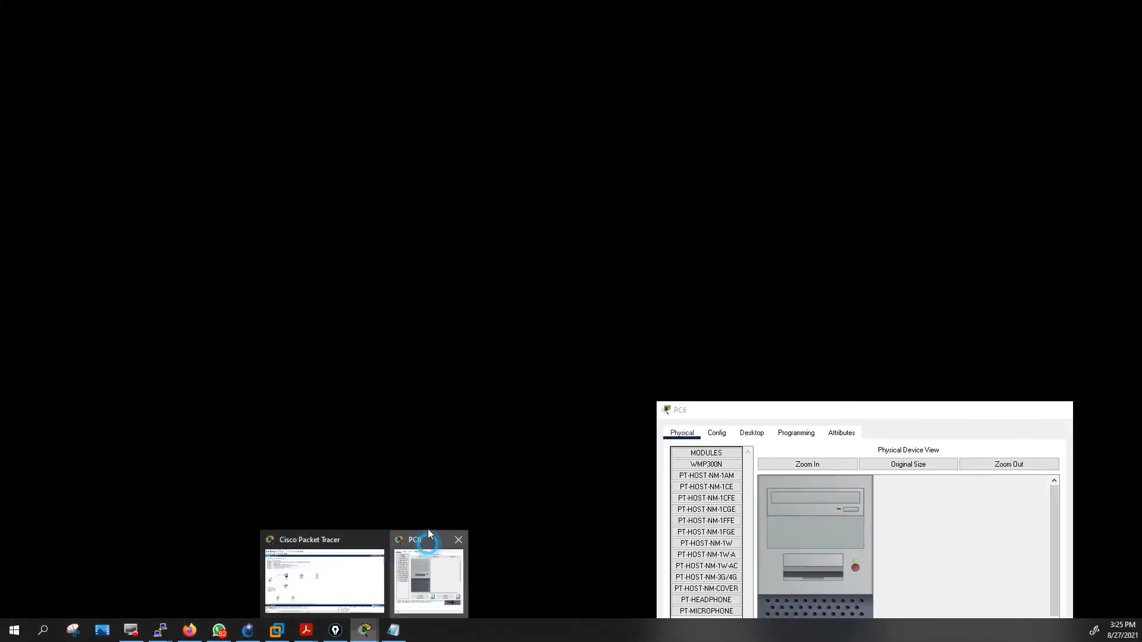
click(429, 531)
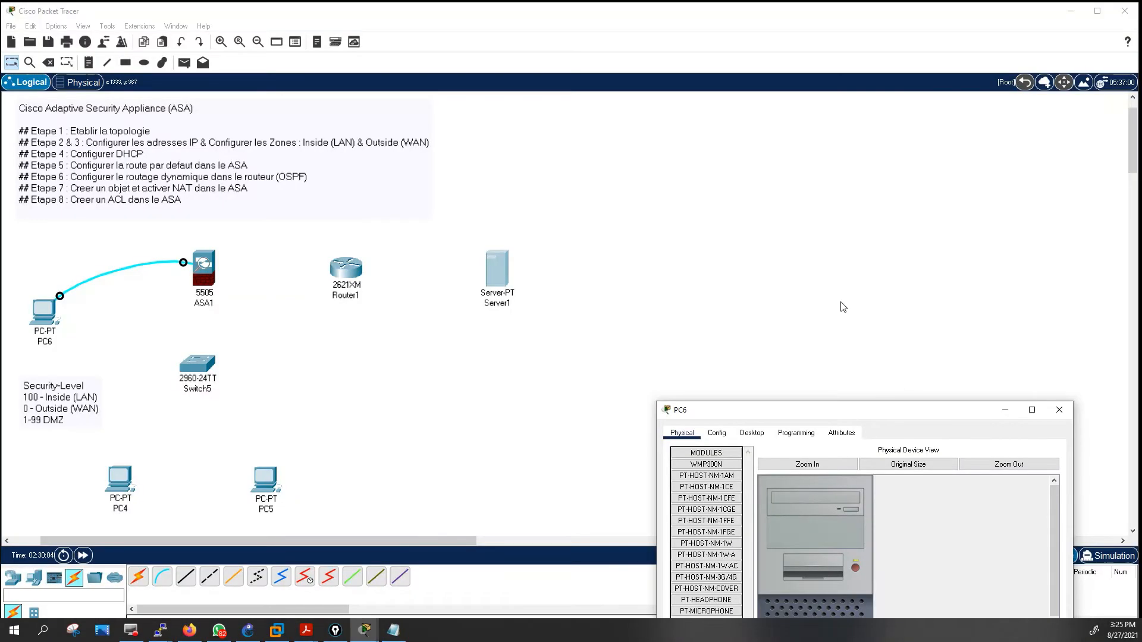
drag(771, 411, 737, 79)
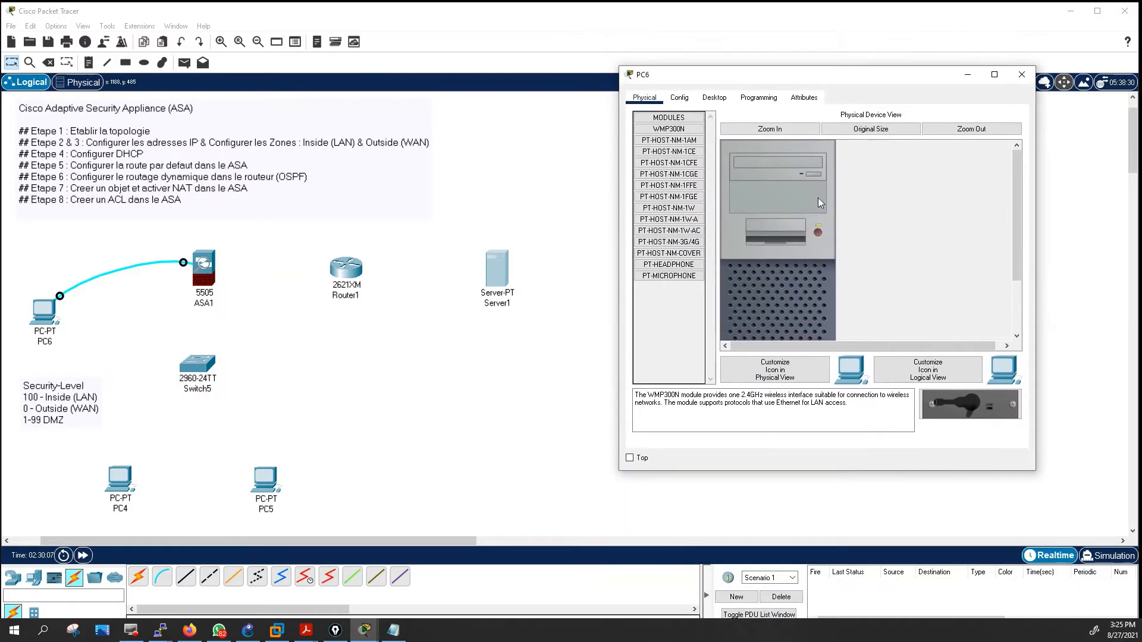
click(719, 101)
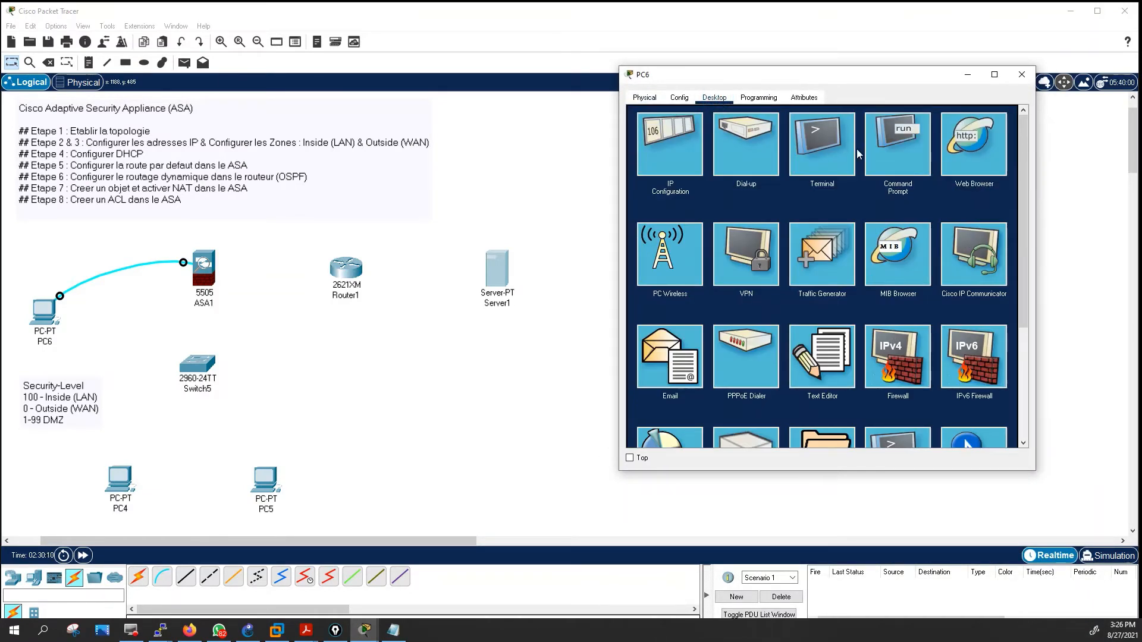
click(833, 154)
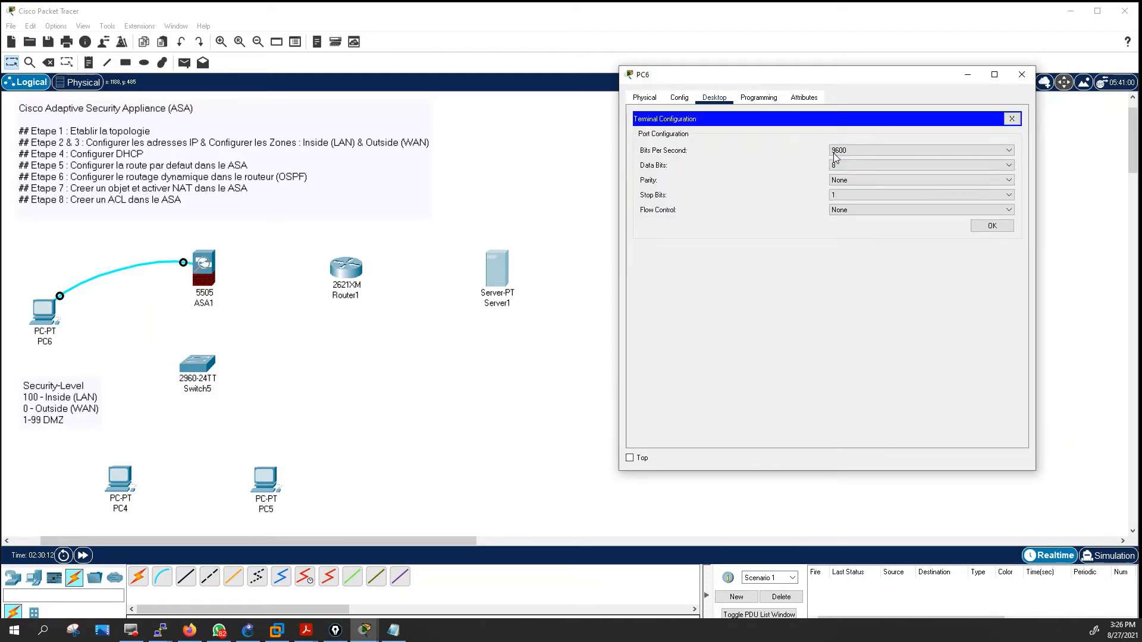
click(990, 225)
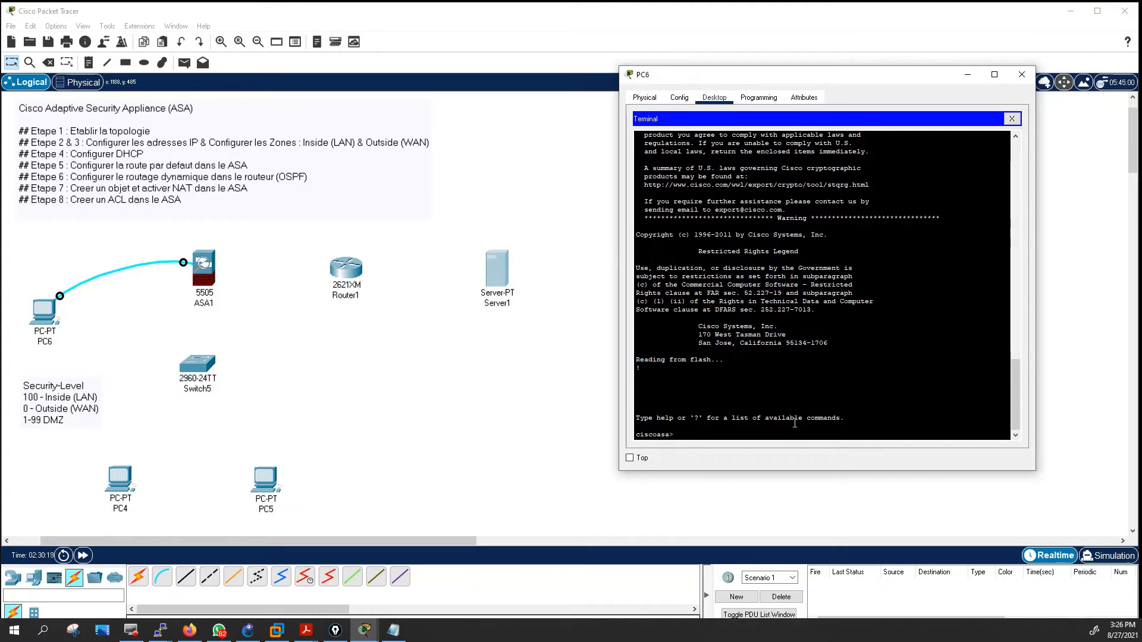
Enter privileged mode on the ASA with the enable command, leaving the password blank.
text(en)
key(Tab)
key(Return)
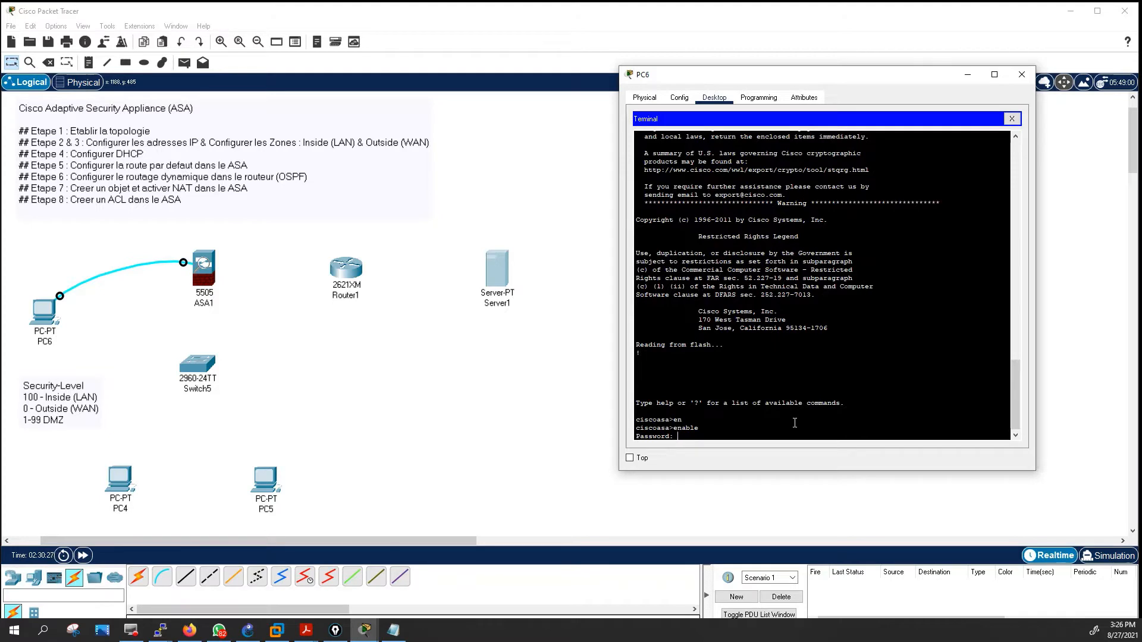
key(Return)
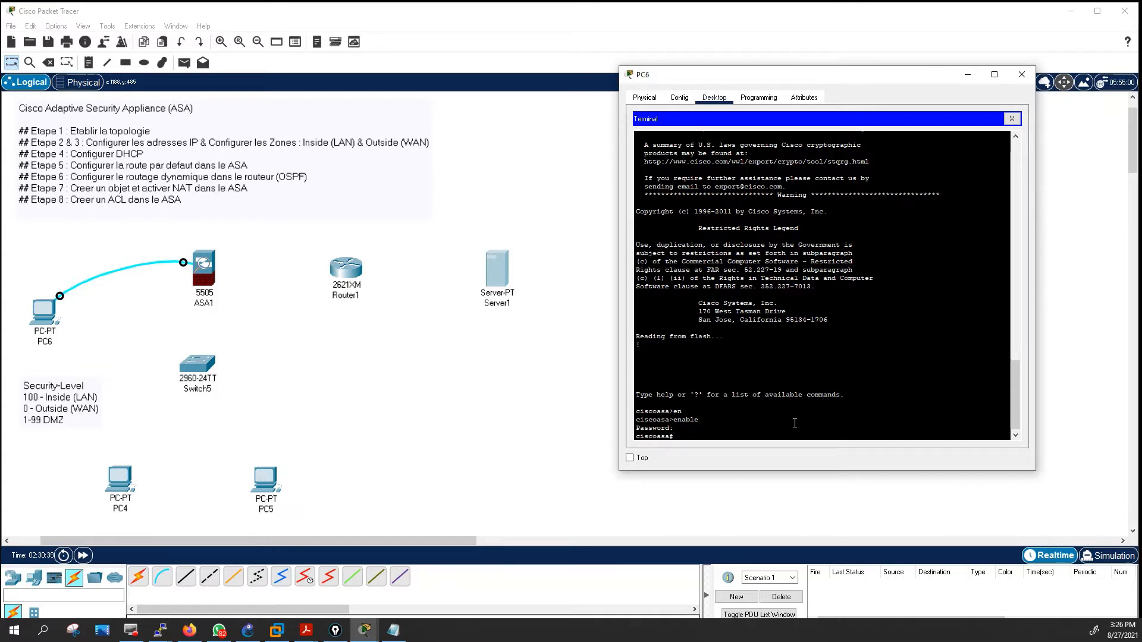
Display the ASA's running configuration with show running-config and examine the VLAN assignment of interface Ethernet0/0.
text(sh)
key(Tab)
text(run)
key(Tab)
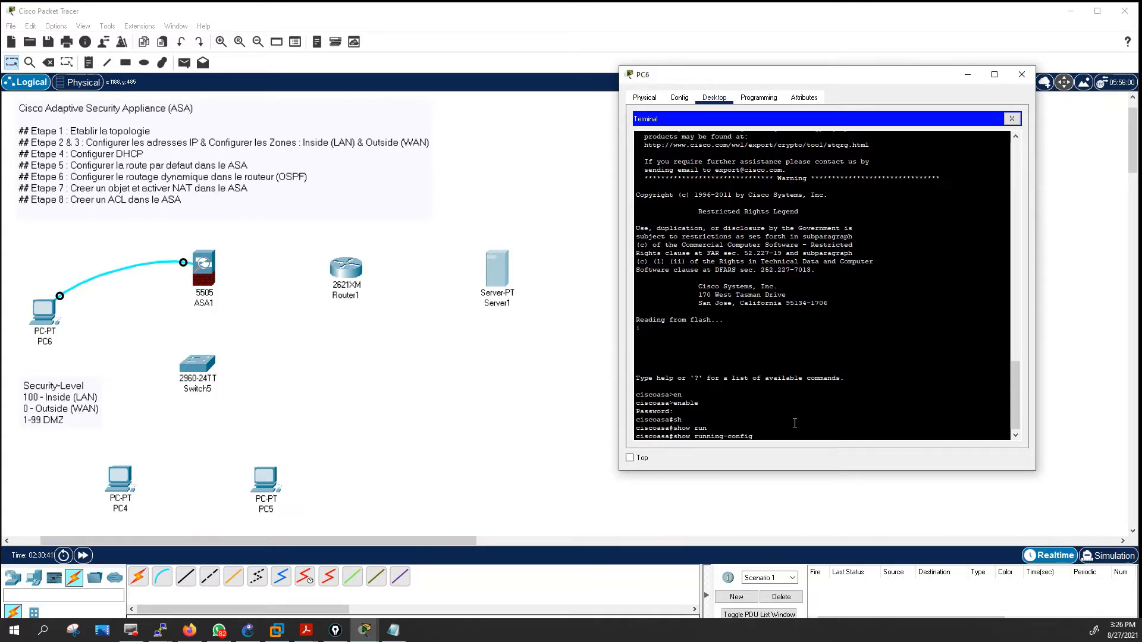
key(Return)
key(Return)
key(Return)
key(Return)
key(Return)
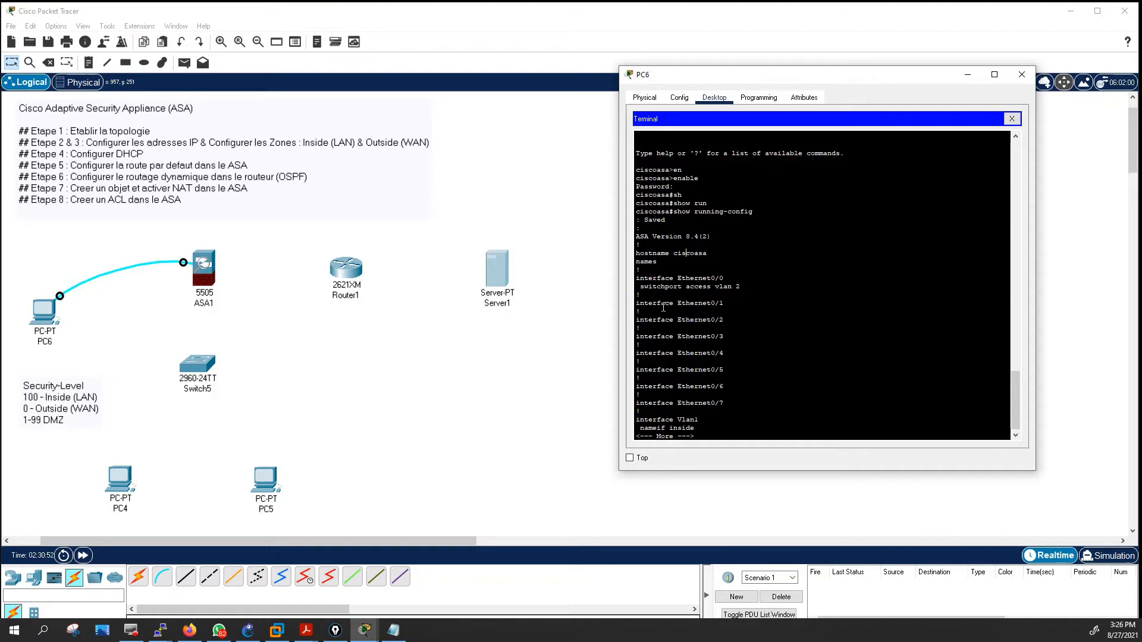
double_click(700, 278)
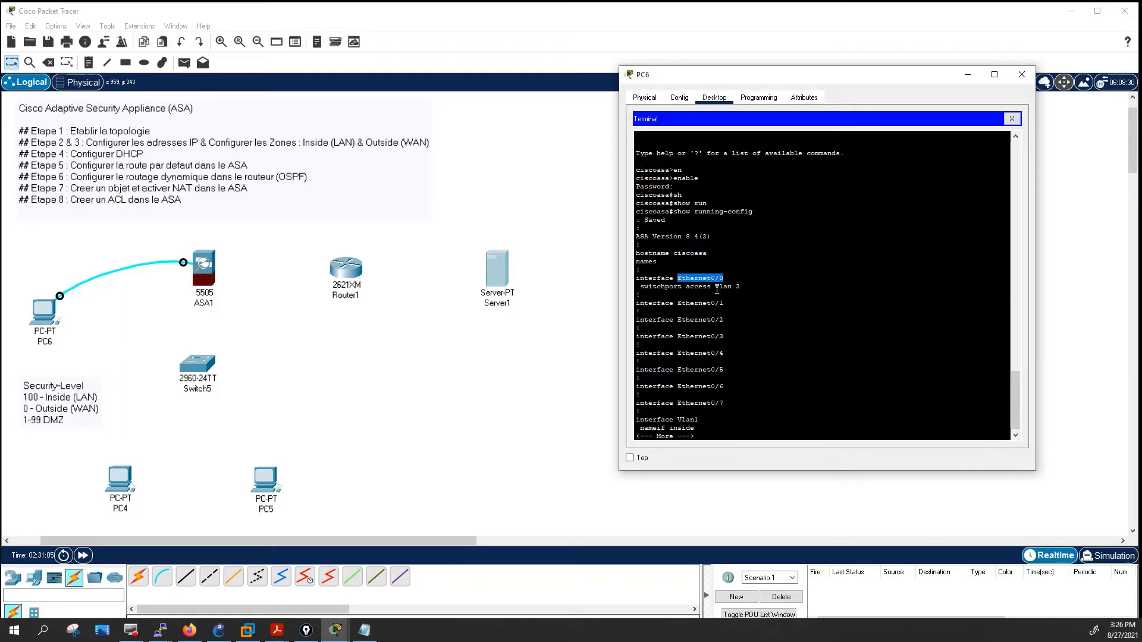
drag(754, 287, 704, 286)
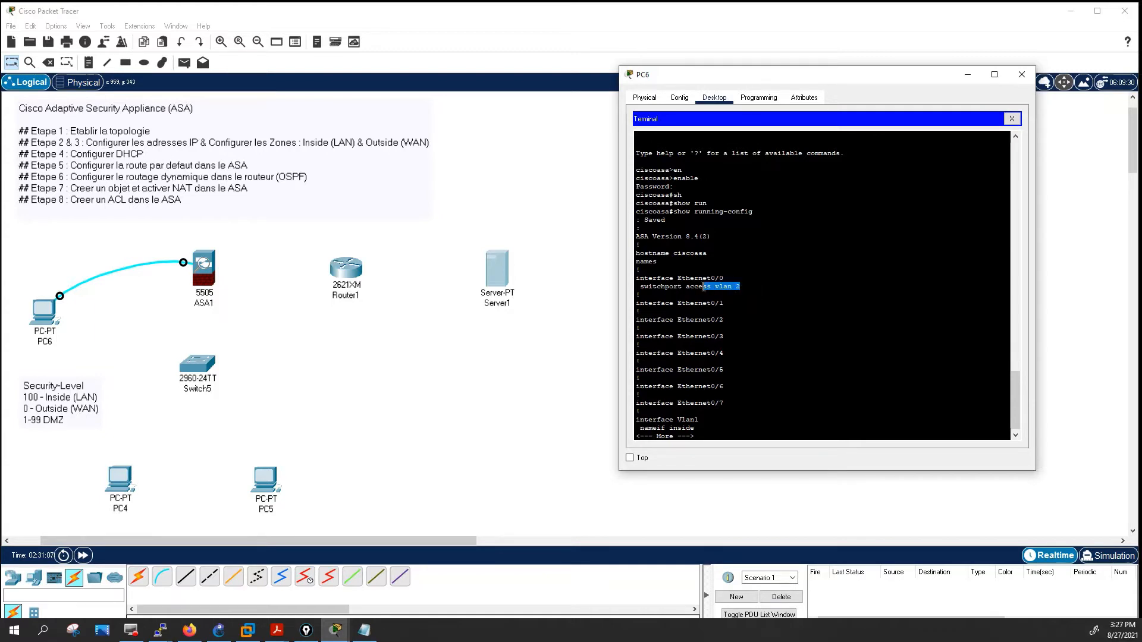
Page further through the running configuration and examine the Vlan1 and Vlan2 interface names, security levels and IP addresses.
key(Return)
key(Return)
key(Return)
key(Return)
key(Return)
key(Return)
key(Return)
key(Return)
key(Return)
key(Return)
key(Return)
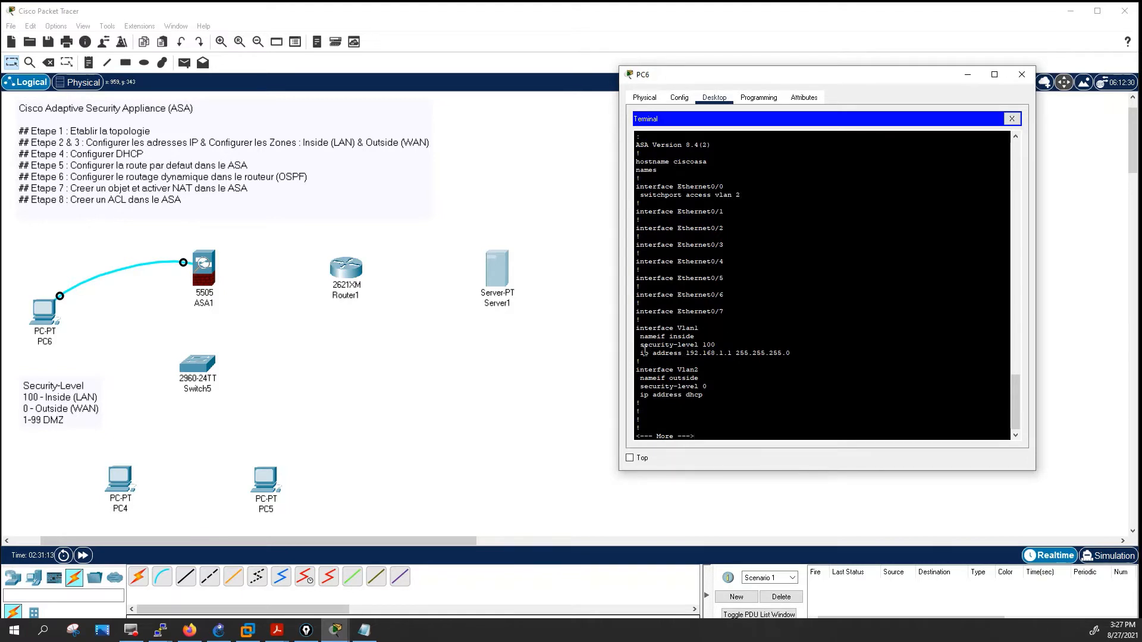
drag(642, 355, 726, 360)
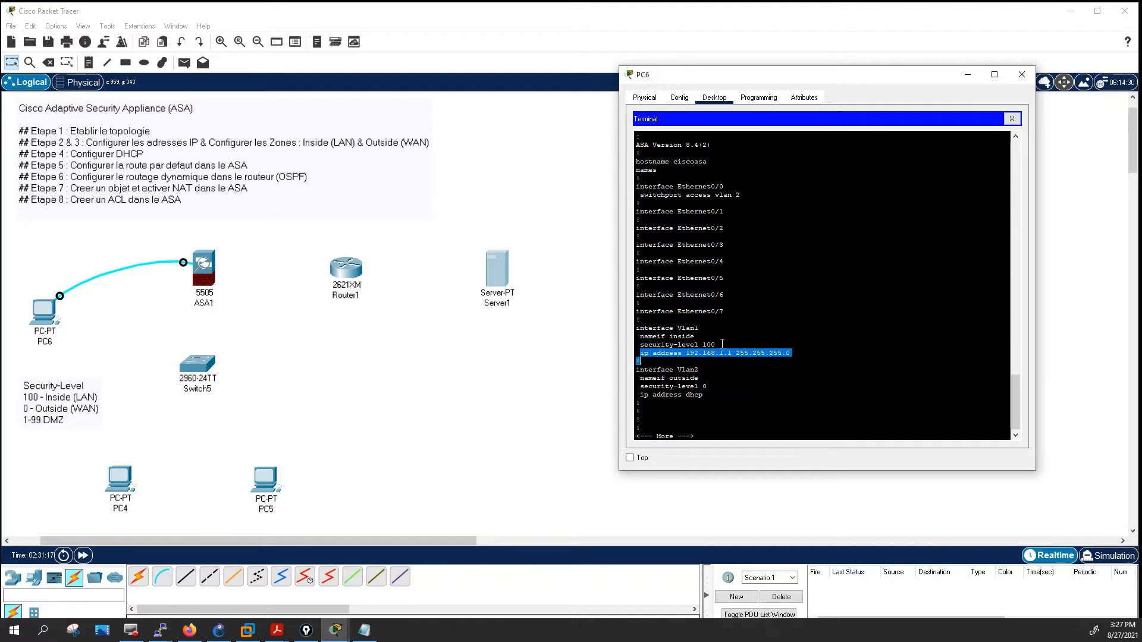
drag(722, 344, 642, 348)
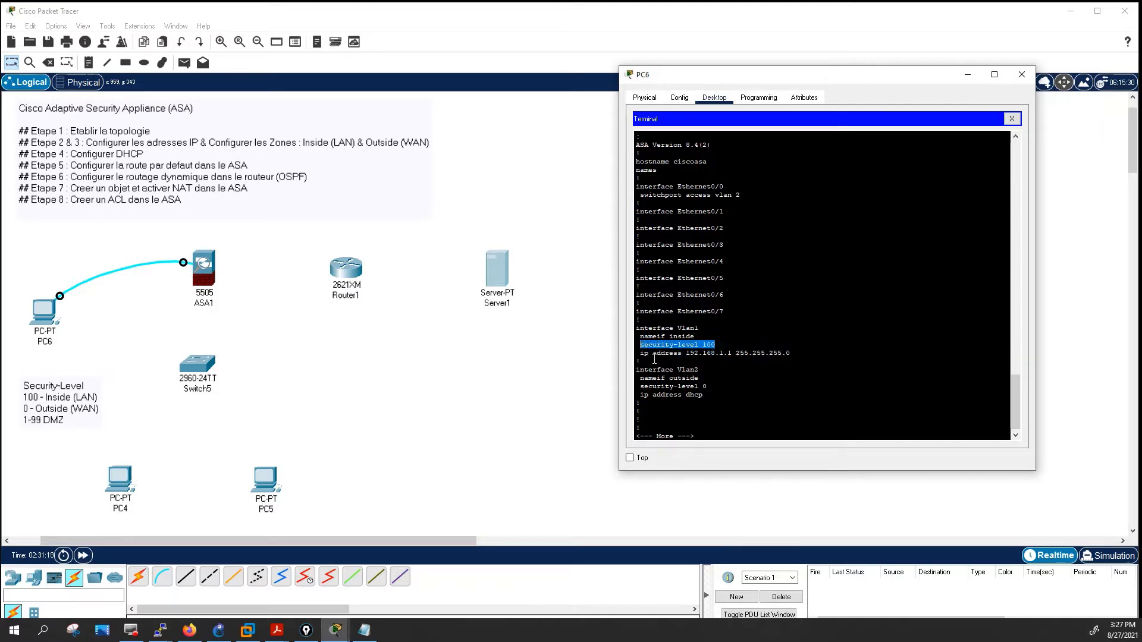
click(716, 345)
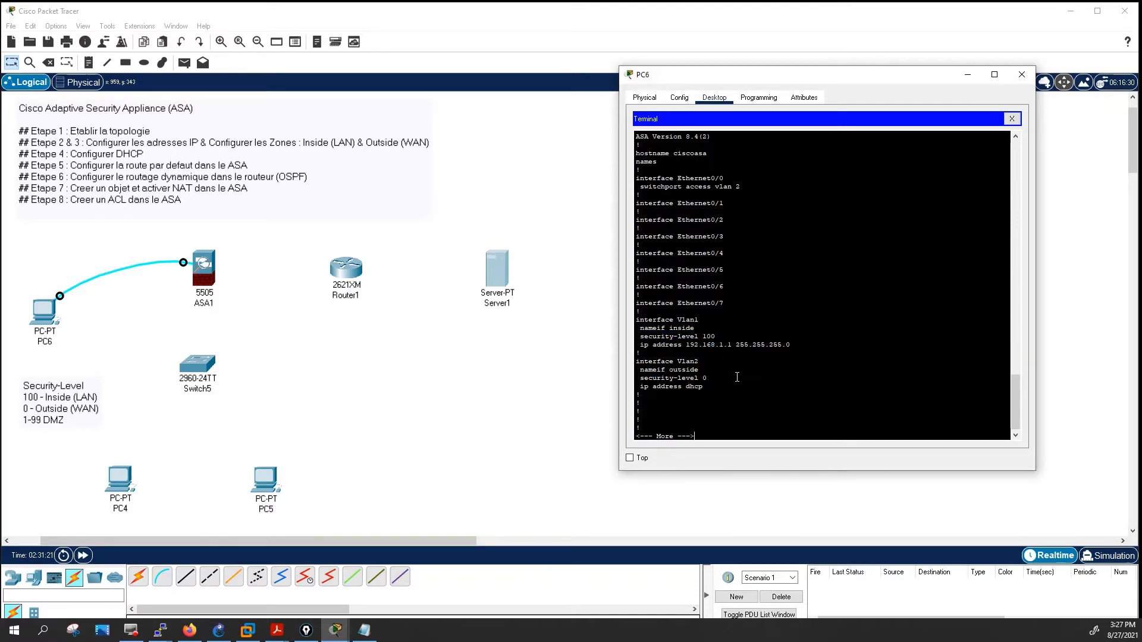
scroll(711, 343, down, 4)
mouse_move(698, 337)
mouse_down()
mouse_move(644, 344)
mouse_move(652, 332)
mouse_move(681, 347)
mouse_move(654, 354)
mouse_move(709, 353)
mouse_up()
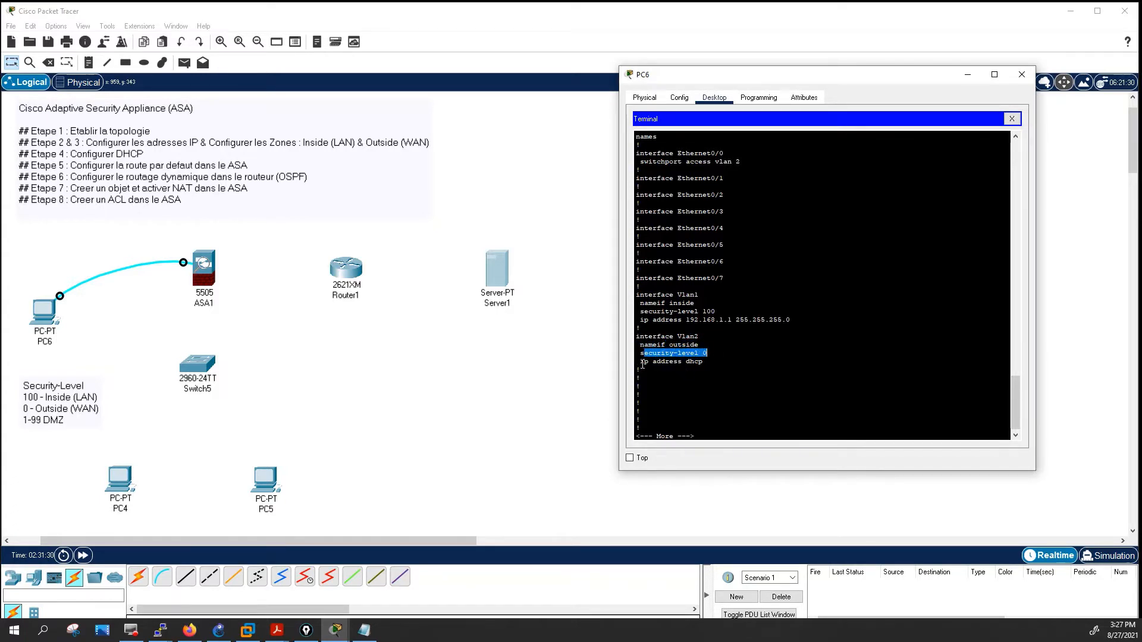
drag(641, 362, 705, 362)
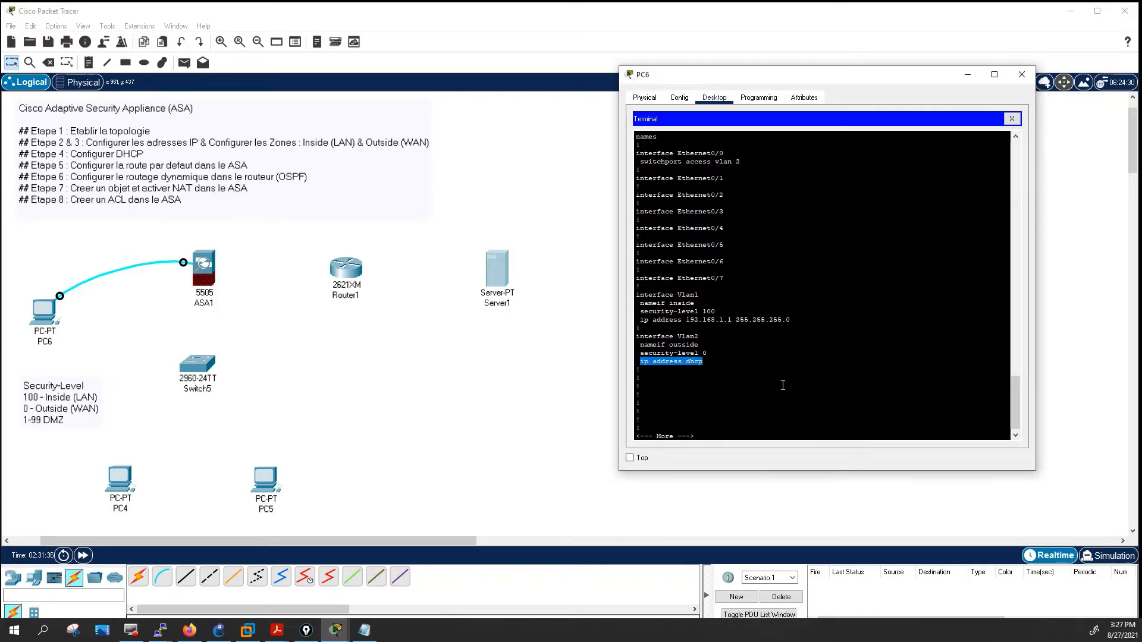
Page to the end of the running configuration and examine the dhcpd address settings.
key(Return)
key(Return)
key(Return)
key(Return)
key(Return)
key(Return)
key(Return)
key(Return)
key(Return)
key(Return)
key(Return)
key(Return)
key(Return)
key(Return)
key(Return)
key(Return)
key(Return)
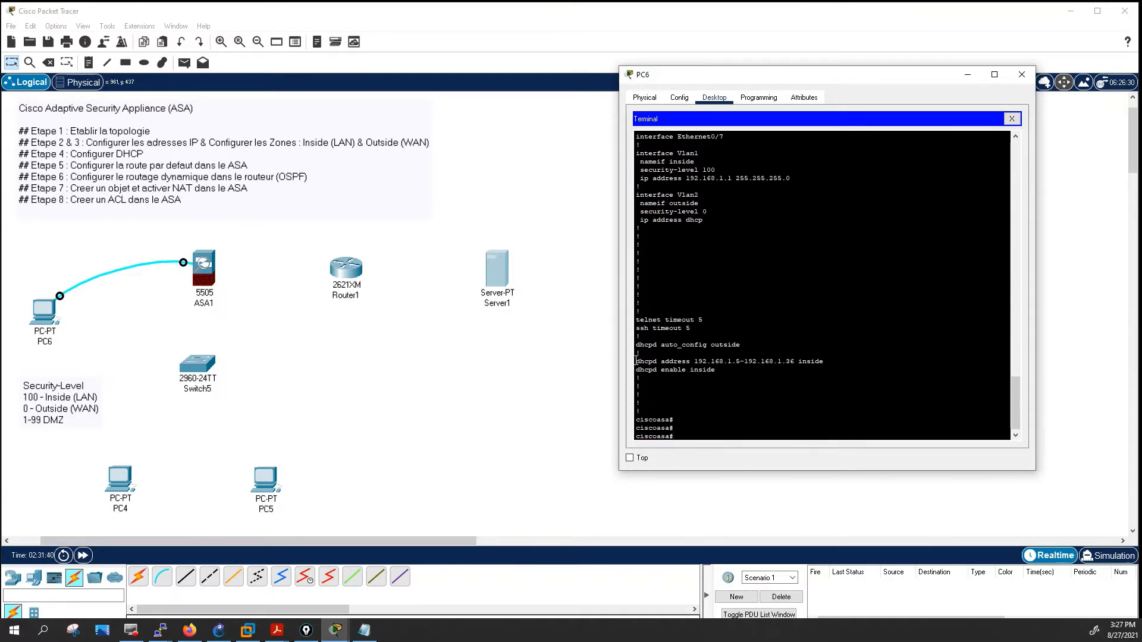
drag(636, 362, 665, 361)
scroll(793, 247, up, 1)
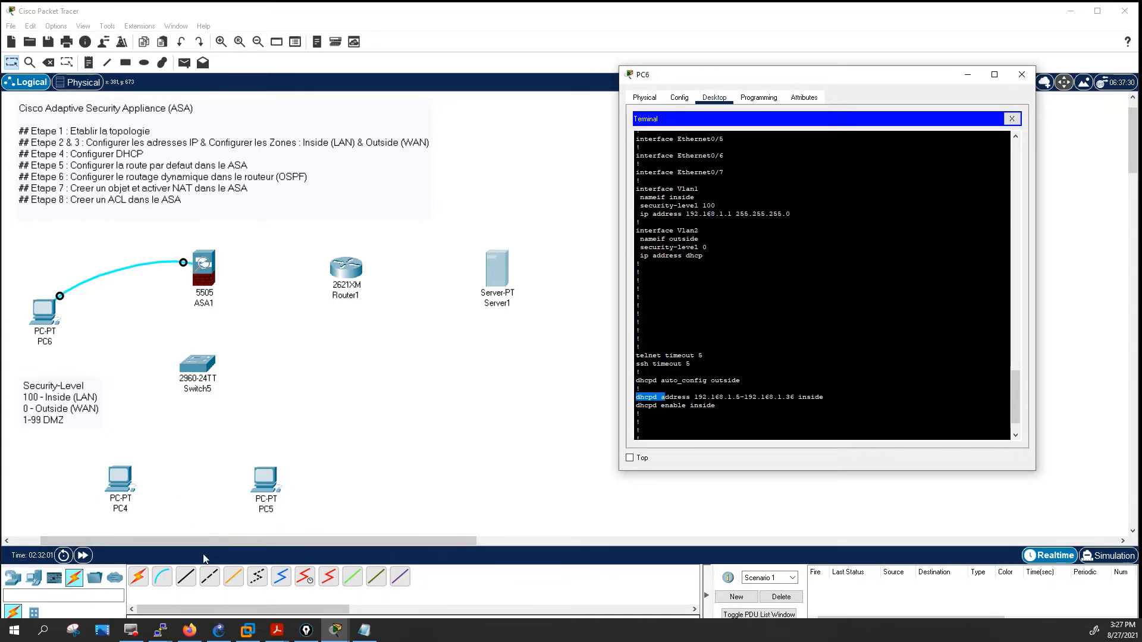
Connect ASA1's Ethernet0/1 to Switch5's FastEthernet0/1 with a copper straight-through cable and align the switch directly below the firewall.
click(187, 578)
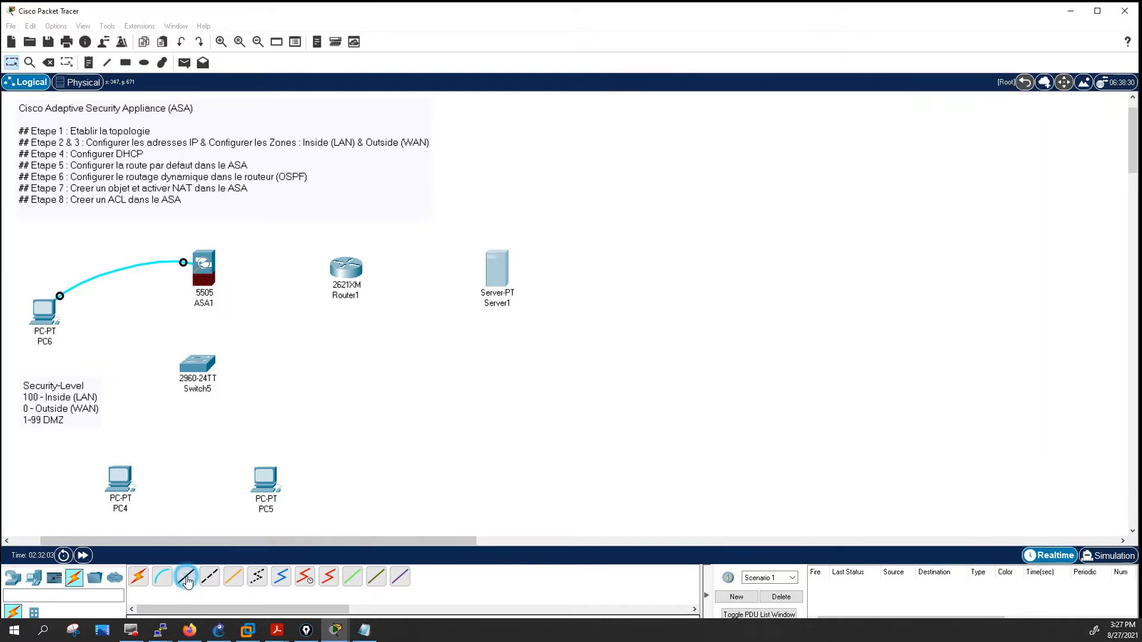
click(208, 276)
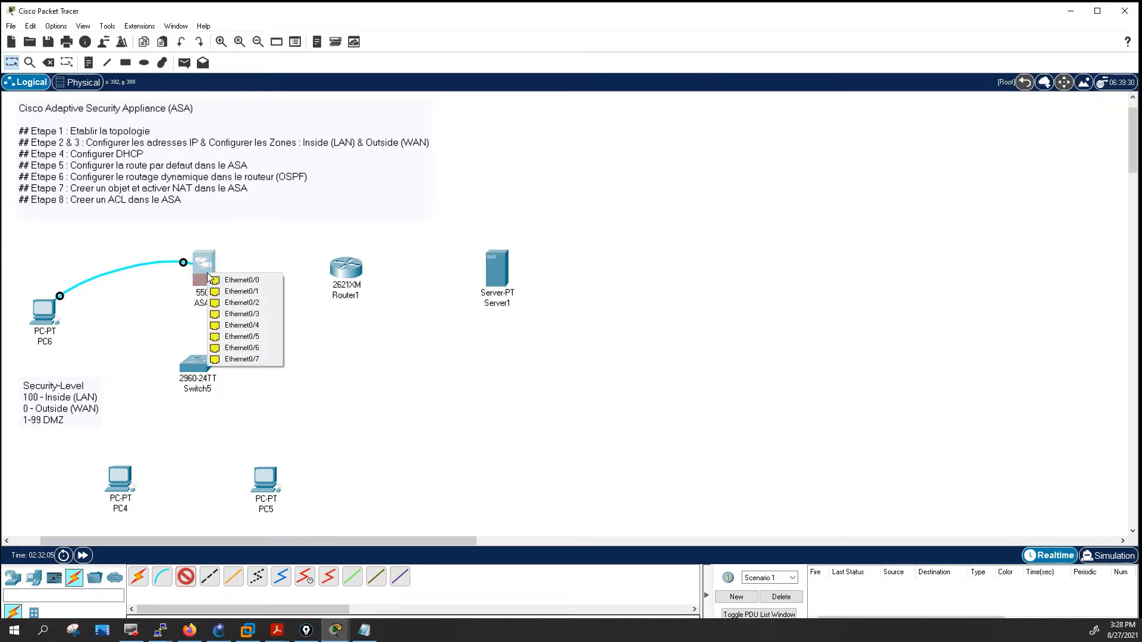
click(248, 291)
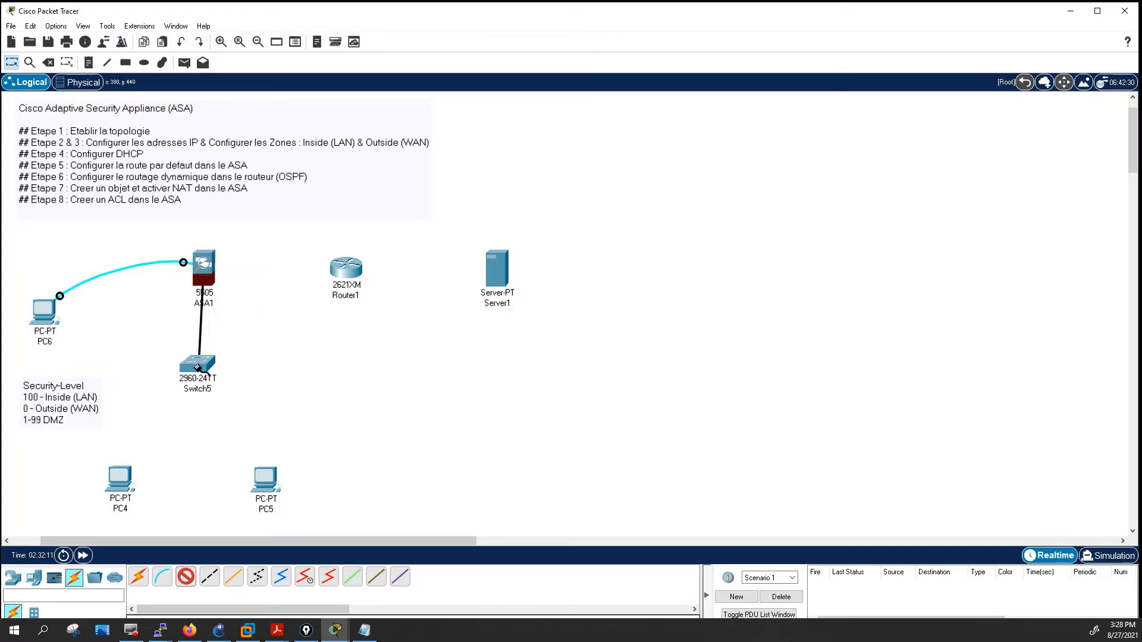
click(201, 366)
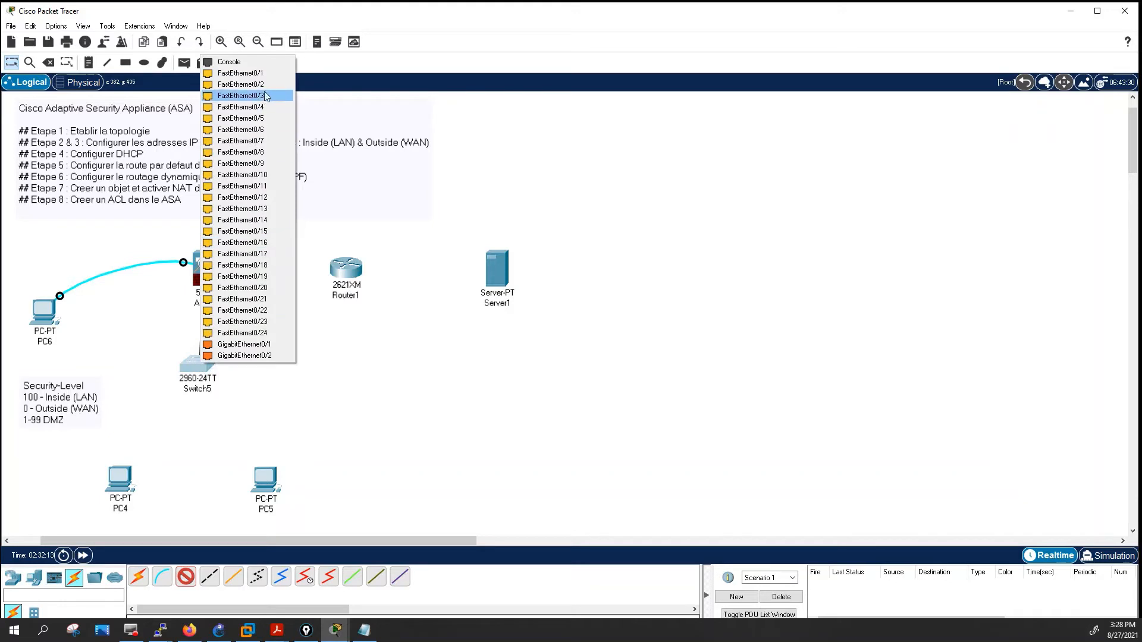
click(261, 73)
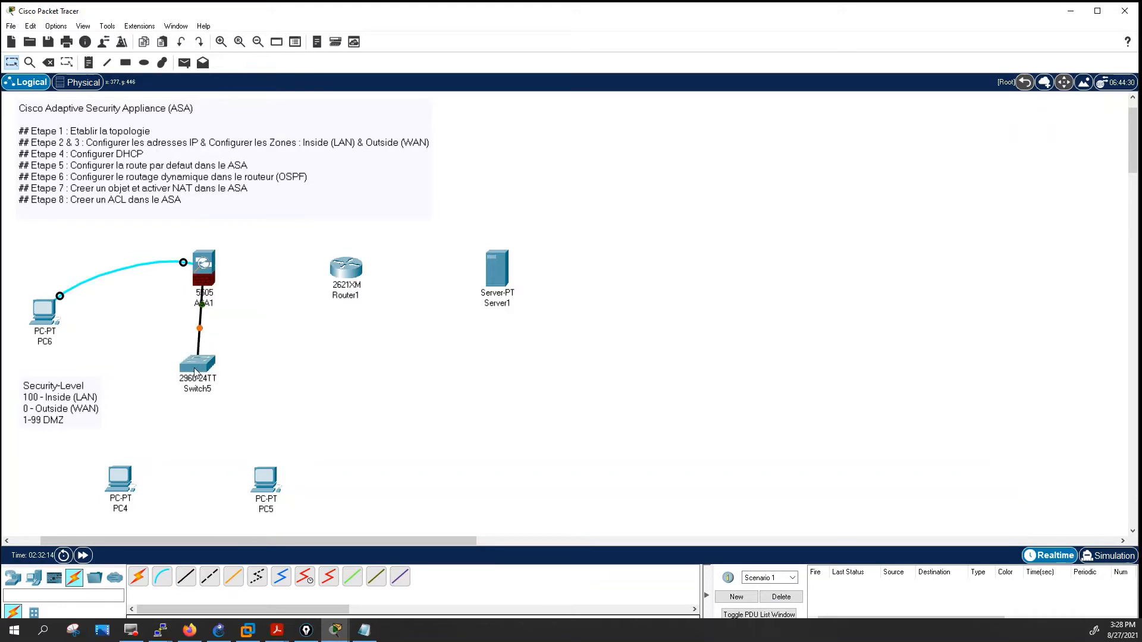
drag(199, 365, 206, 369)
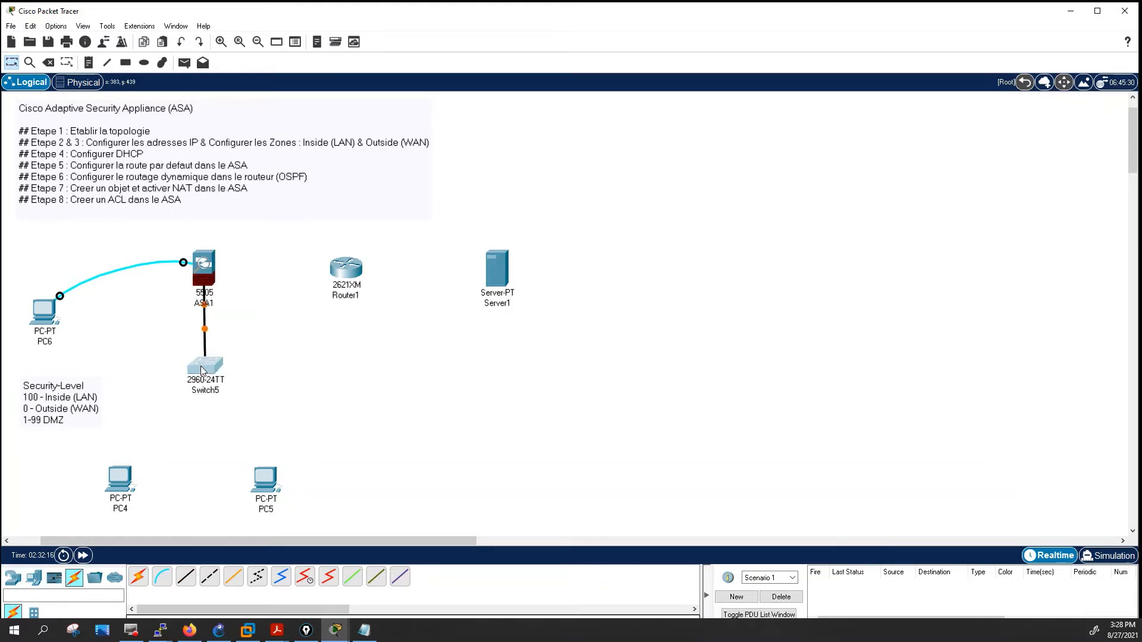
Connect Switch5's FastEthernet0/2 to PC4's FastEthernet0 with a copper straight-through cable.
click(186, 577)
click(212, 365)
click(271, 87)
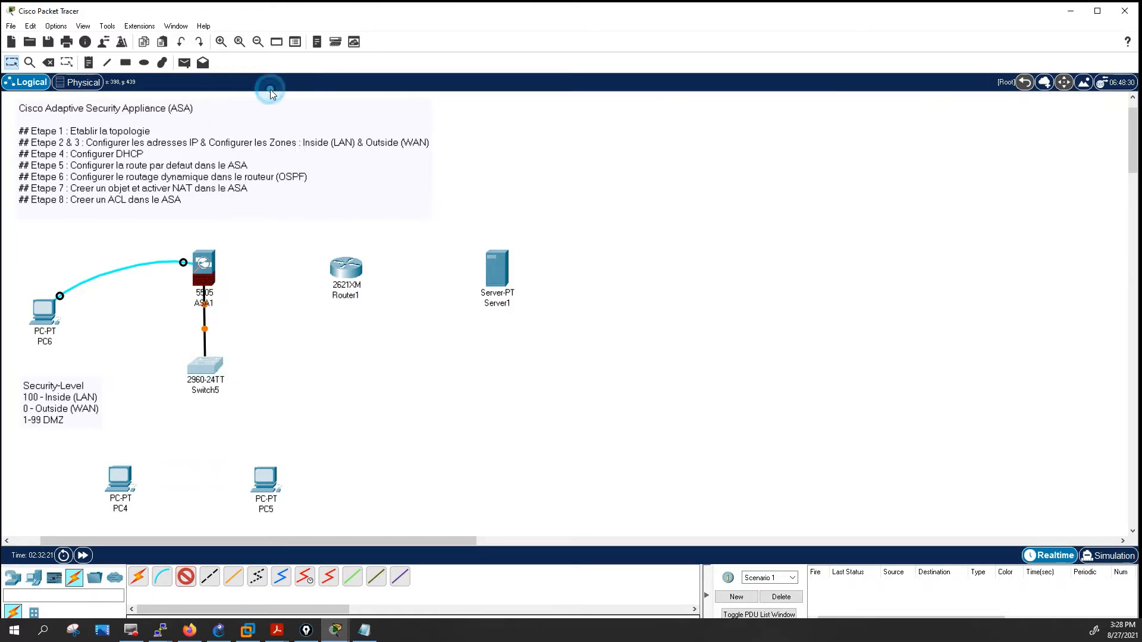
click(125, 480)
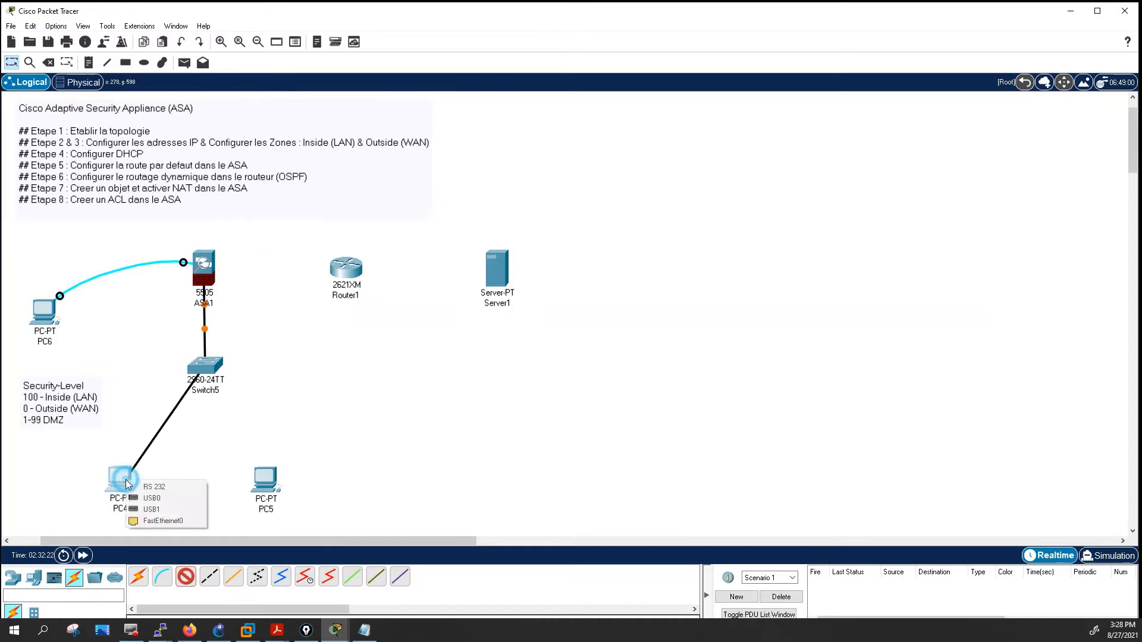
click(146, 522)
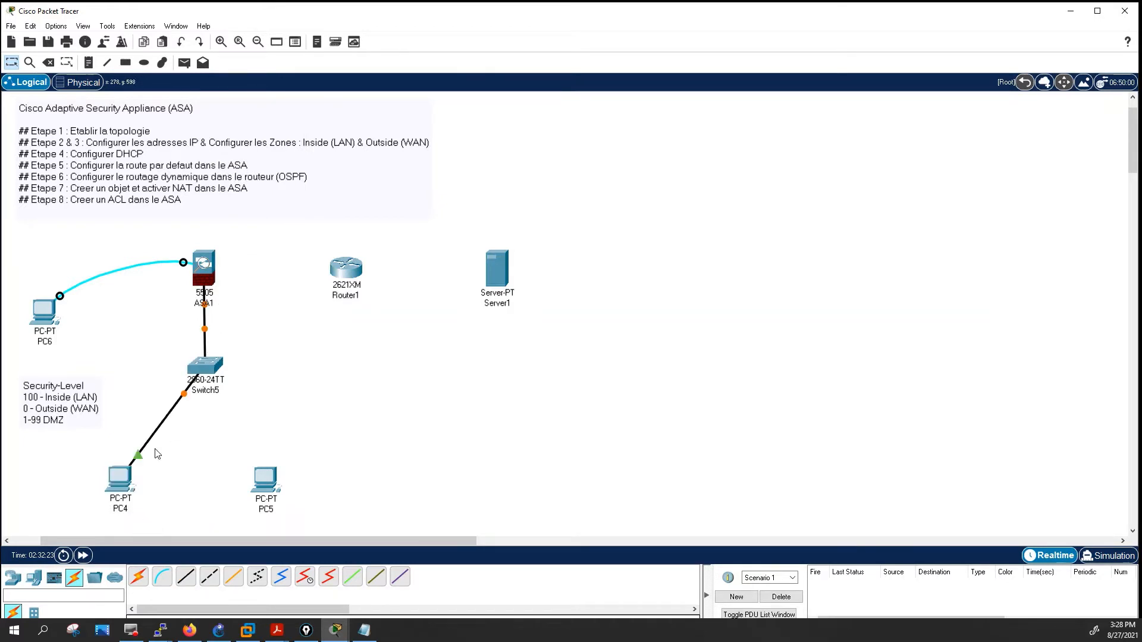
Connect Switch5's FastEthernet0/3 to PC5's FastEthernet0 with a copper straight-through cable.
click(186, 577)
click(197, 368)
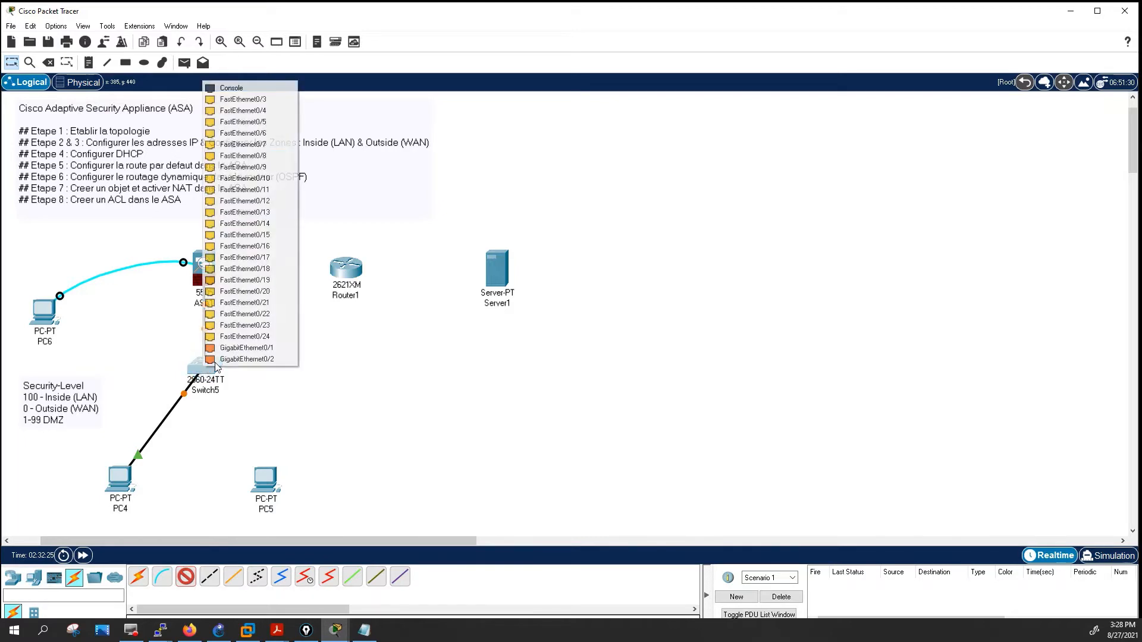
click(226, 99)
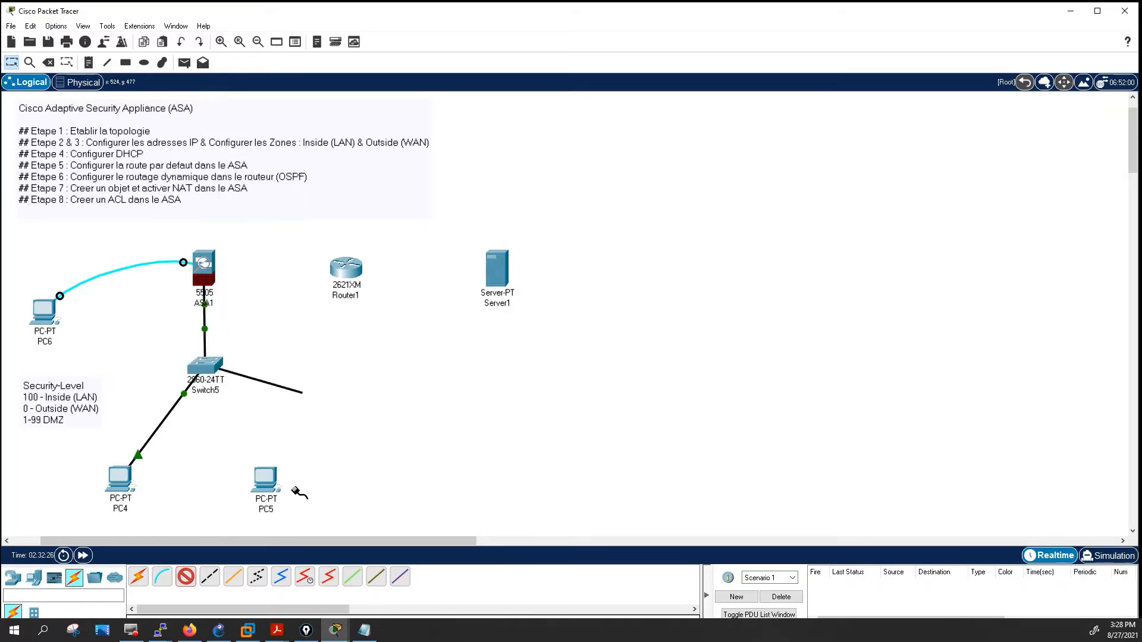
click(271, 485)
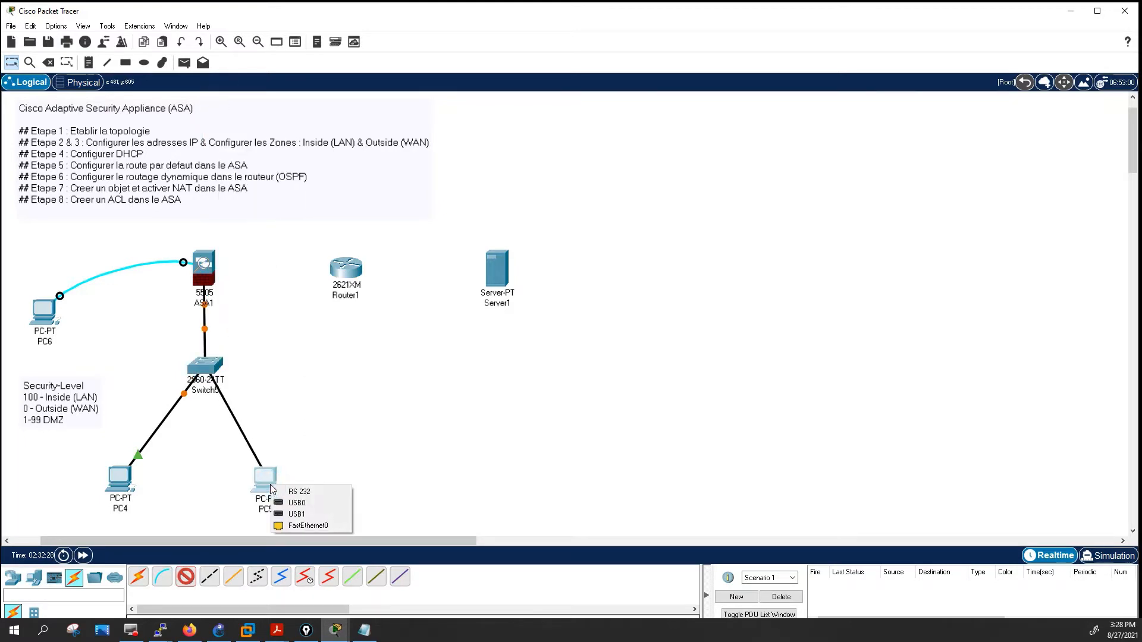
click(298, 526)
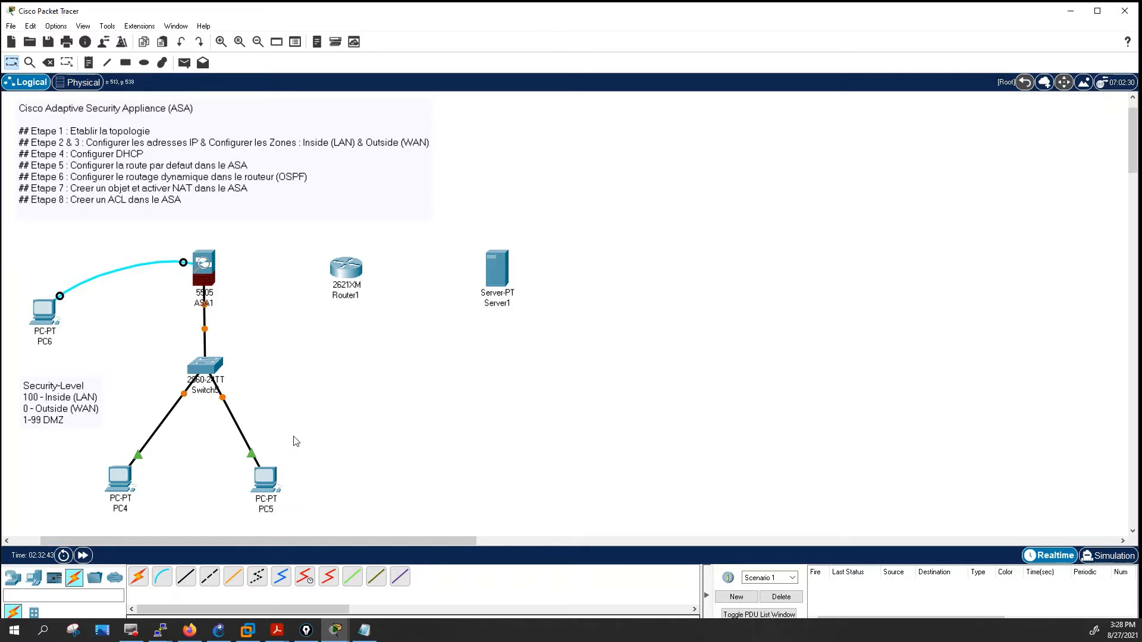
Connect ASA1's Ethernet0/0 to Router1's FastEthernet0/0 with a copper straight-through cable and shift the router slightly toward the server.
click(186, 576)
click(208, 265)
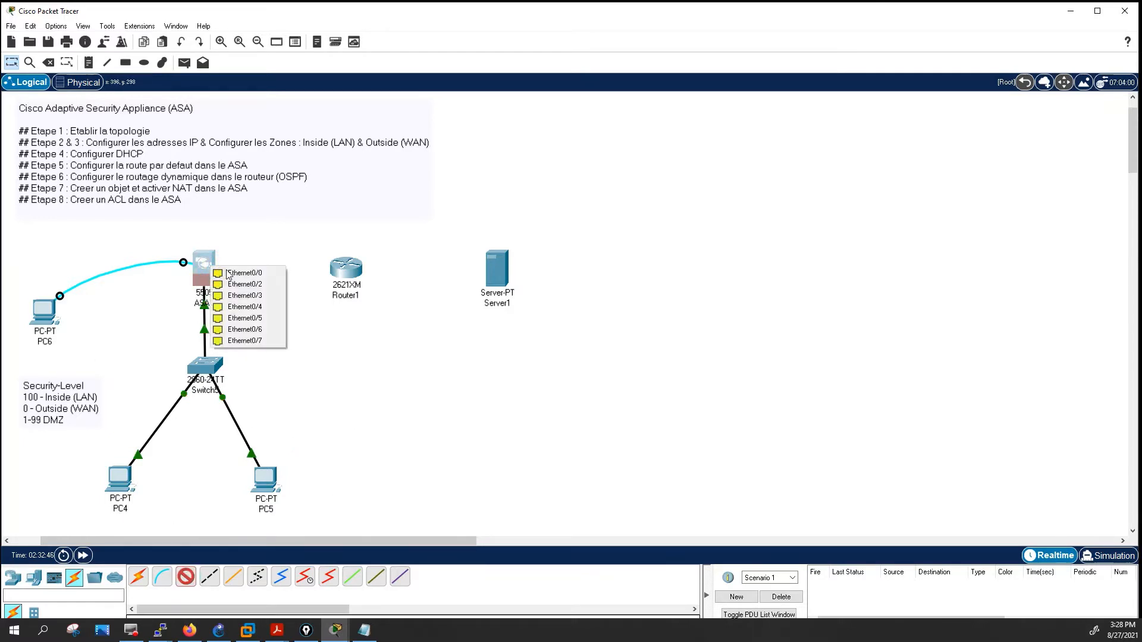
click(230, 275)
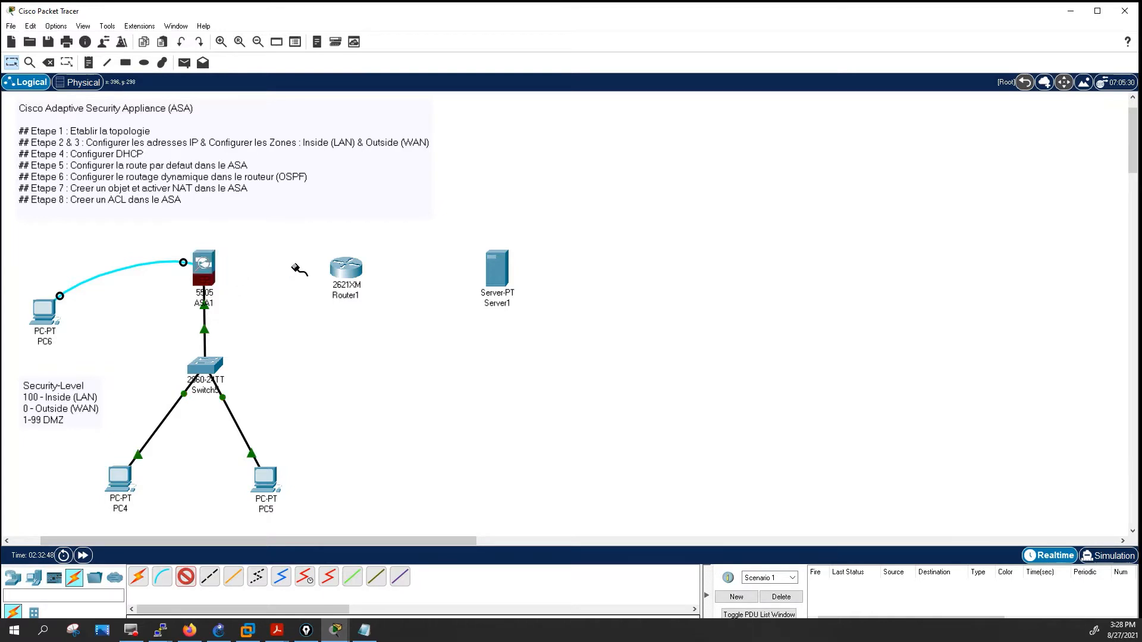
click(345, 269)
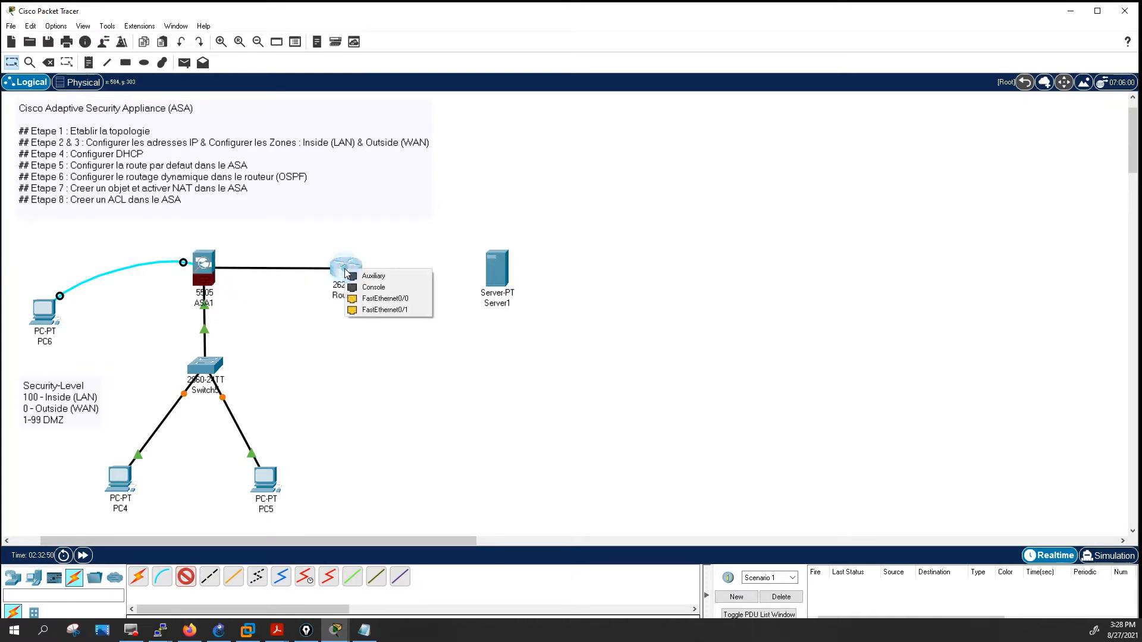
click(373, 299)
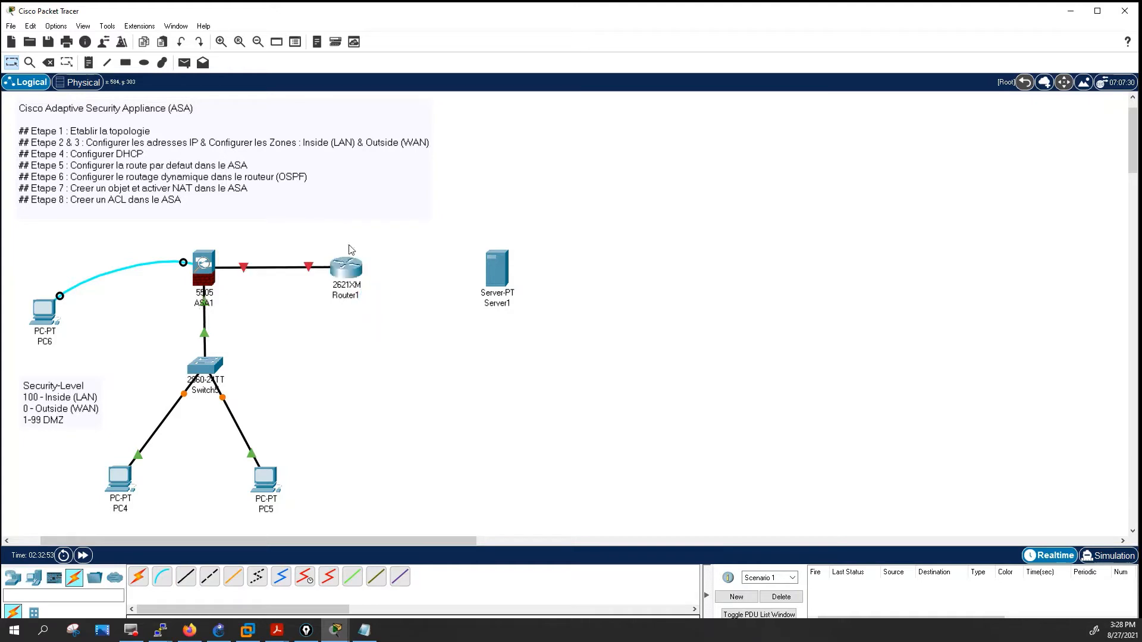
drag(348, 273, 362, 274)
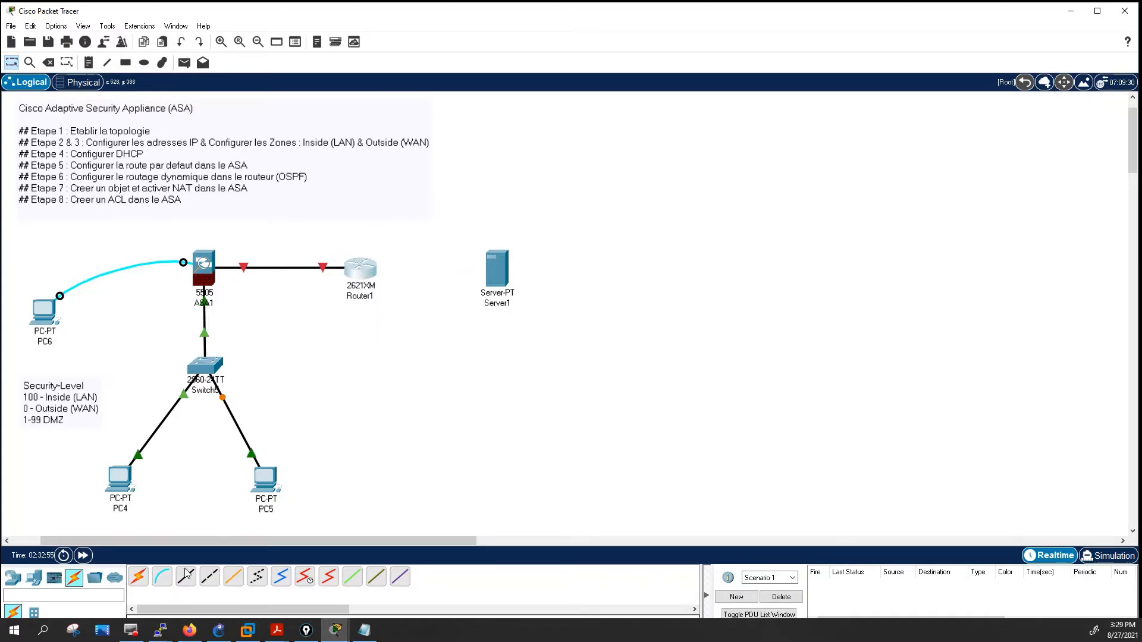
Connect Router1's FastEthernet0/1 to Server1 with a copper cross-over cable.
click(206, 577)
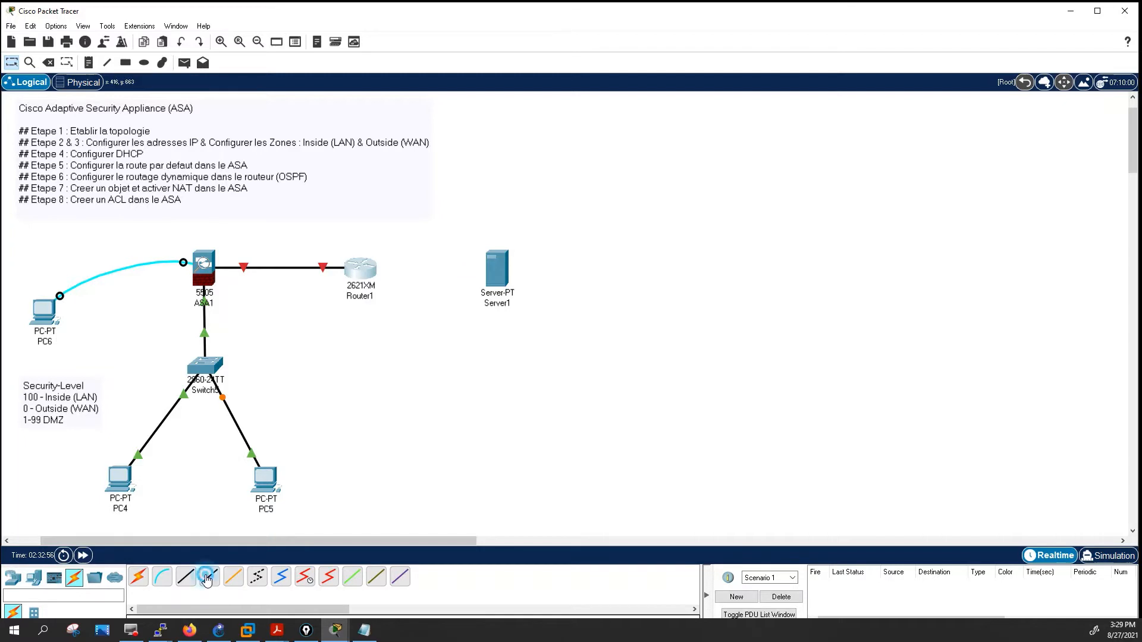
click(368, 275)
click(397, 305)
click(503, 273)
click(509, 277)
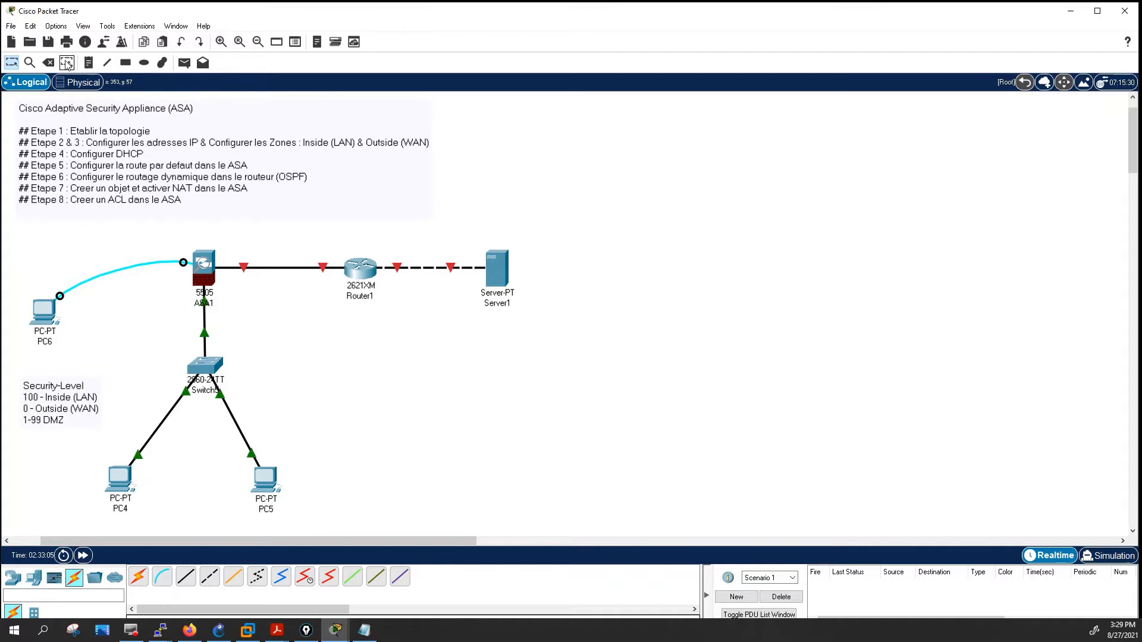
Add a two-line note reading E0/0 and 50.1.1.2 beside ASA1, above its link to the router.
click(88, 62)
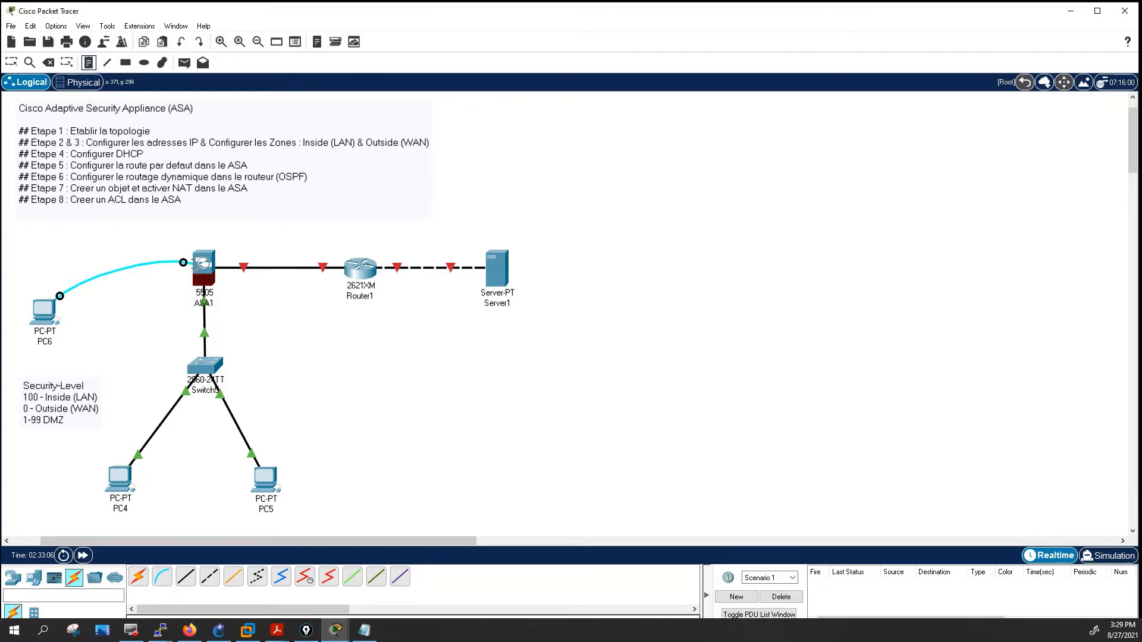
click(229, 243)
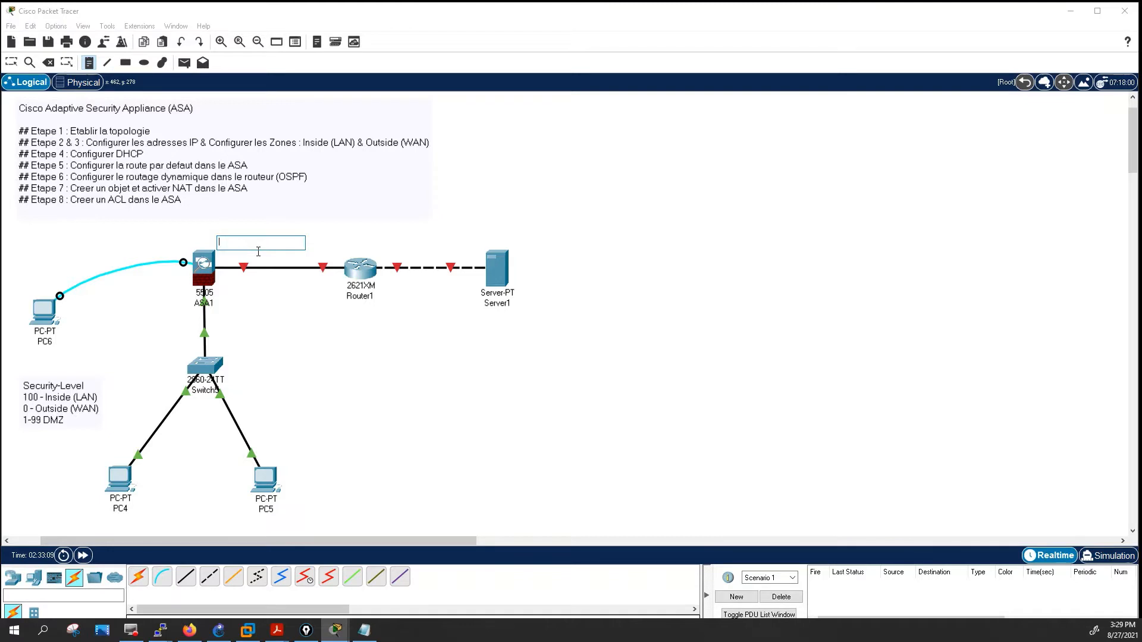
text(E0/0)
key(Return)
key(BackSpace)
text(1.1.2)
Add a two-line note reading FA0/0 and 50.1.1.1 at Router1's end of the firewall link.
click(312, 244)
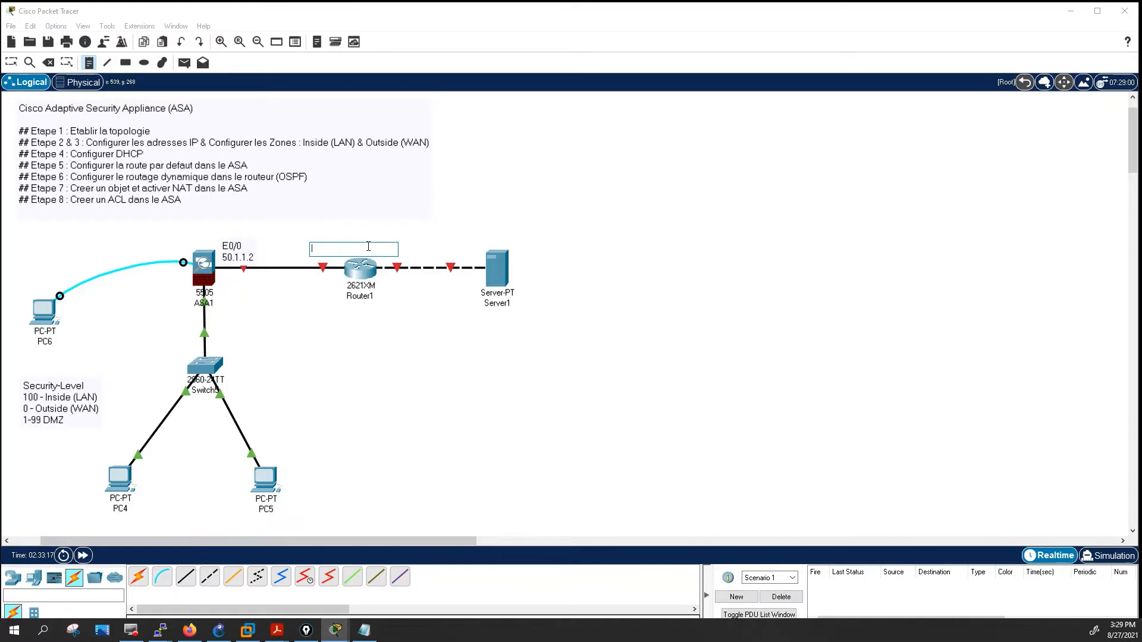
text(E)
text(A0/0)
key(Return)
text(50.1.1.1)
Add a note reading FA0/1 and 8.8.8.1, separated by a blank line, below Router1's link to the server.
click(380, 289)
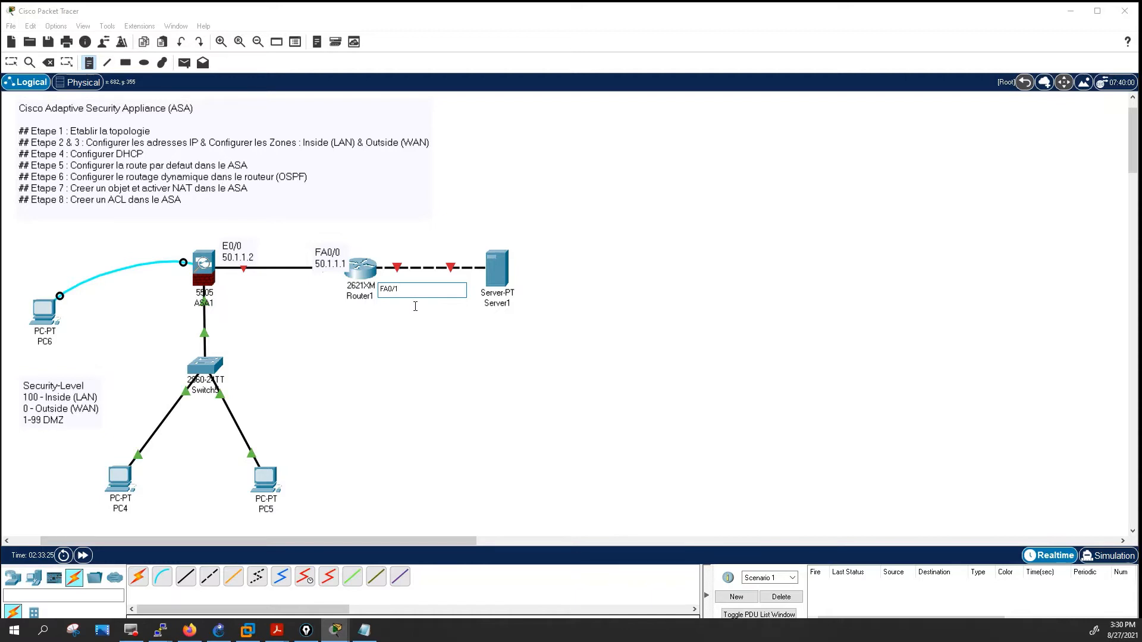
text(FA0/1)
key(Return)
key(Return)
text(8.8.8.1)
Add a note reading 8.8.8.8 under Server1 and place it just below the server's name.
click(480, 320)
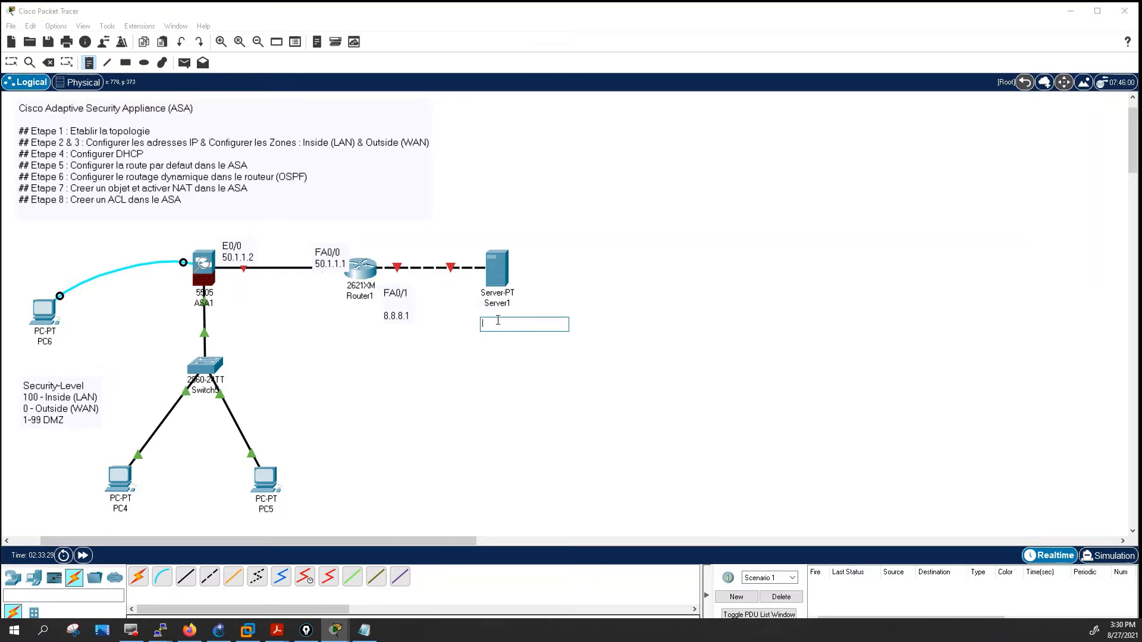
text(8.8.8.8)
click(12, 61)
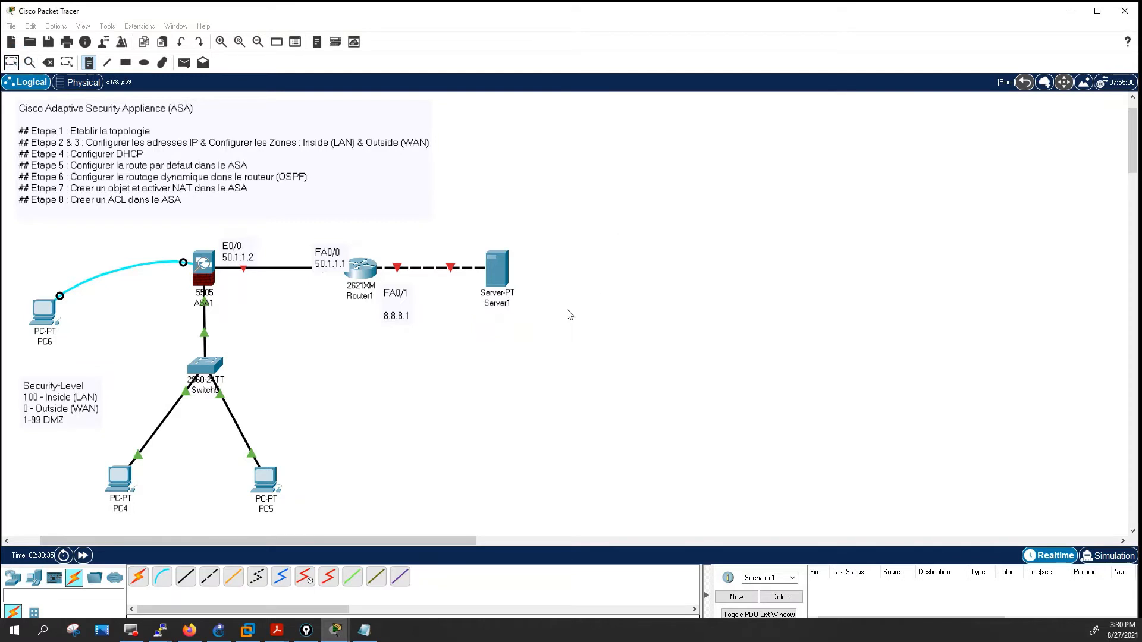
click(506, 331)
drag(505, 329, 504, 323)
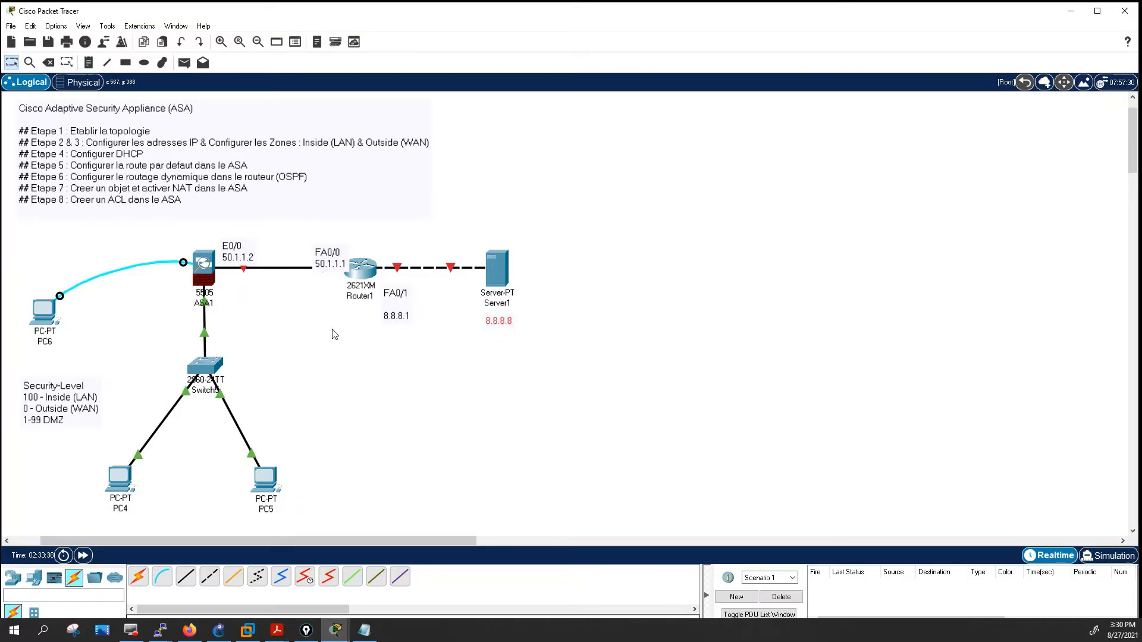
Open PC6's terminal and enter the firewall's global configuration mode with configure terminal.
key(alt+Tab)
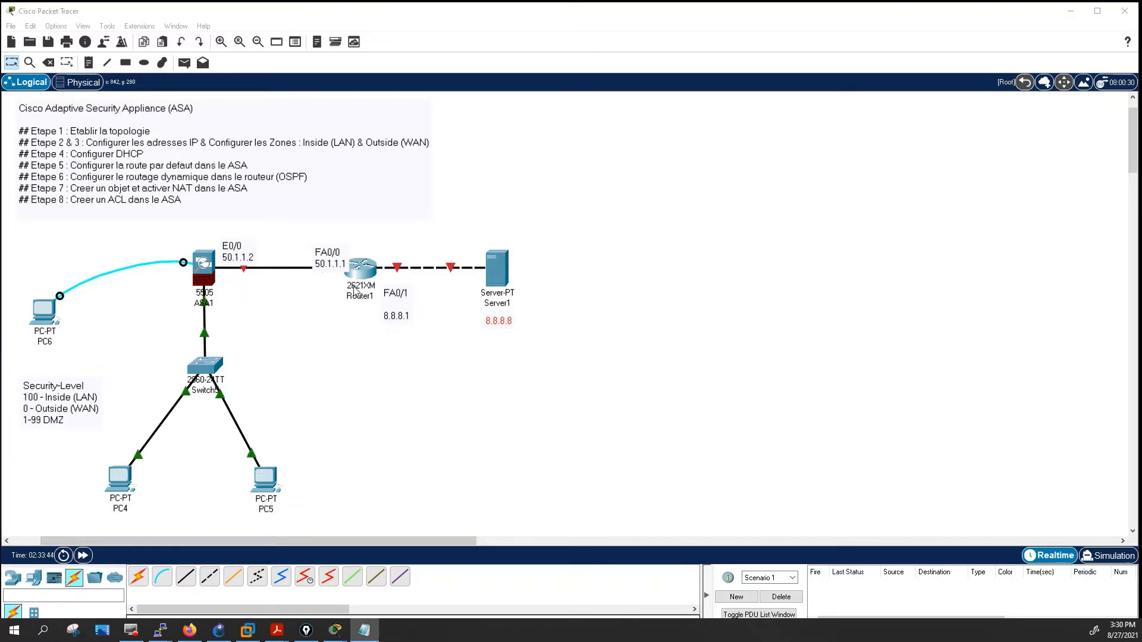
click(45, 316)
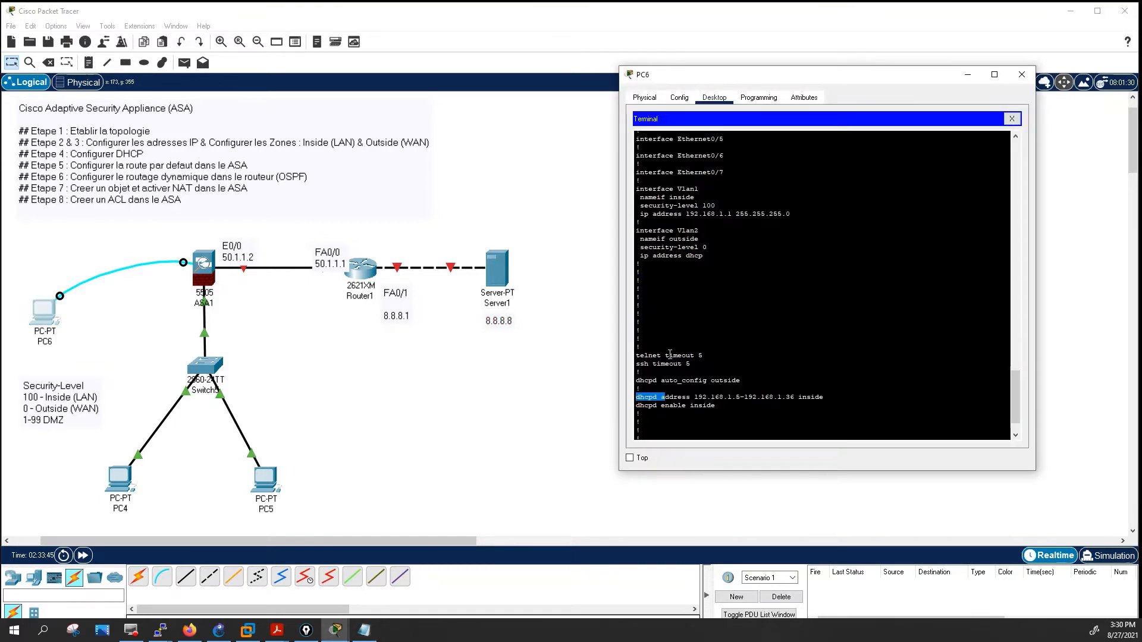
drag(637, 397, 831, 400)
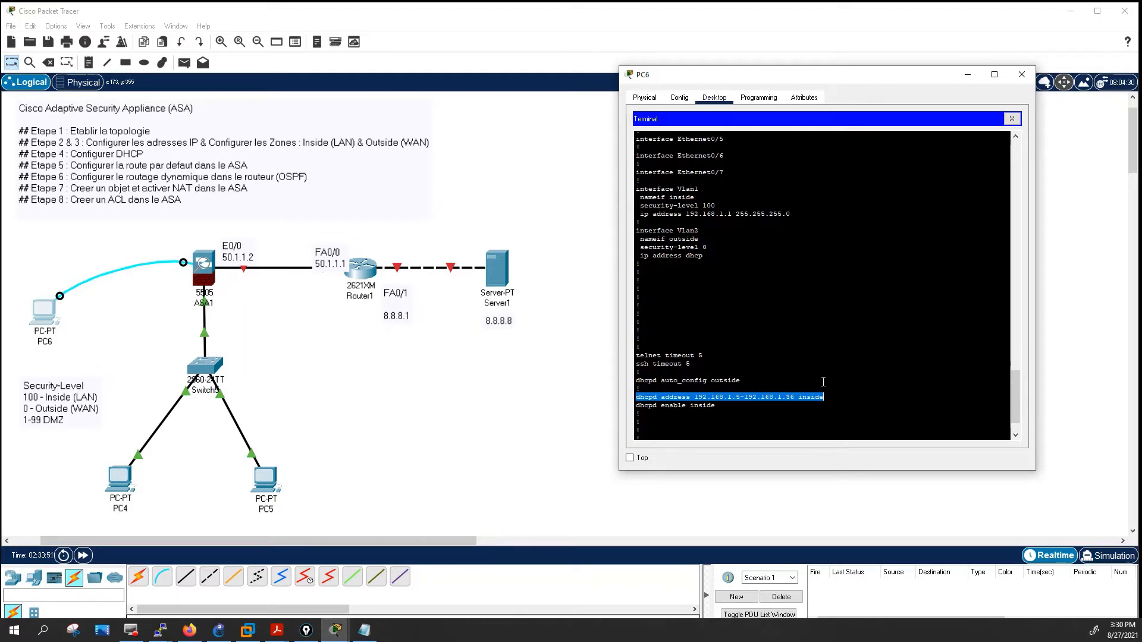
click(822, 382)
text(CONF)
key(Tab)
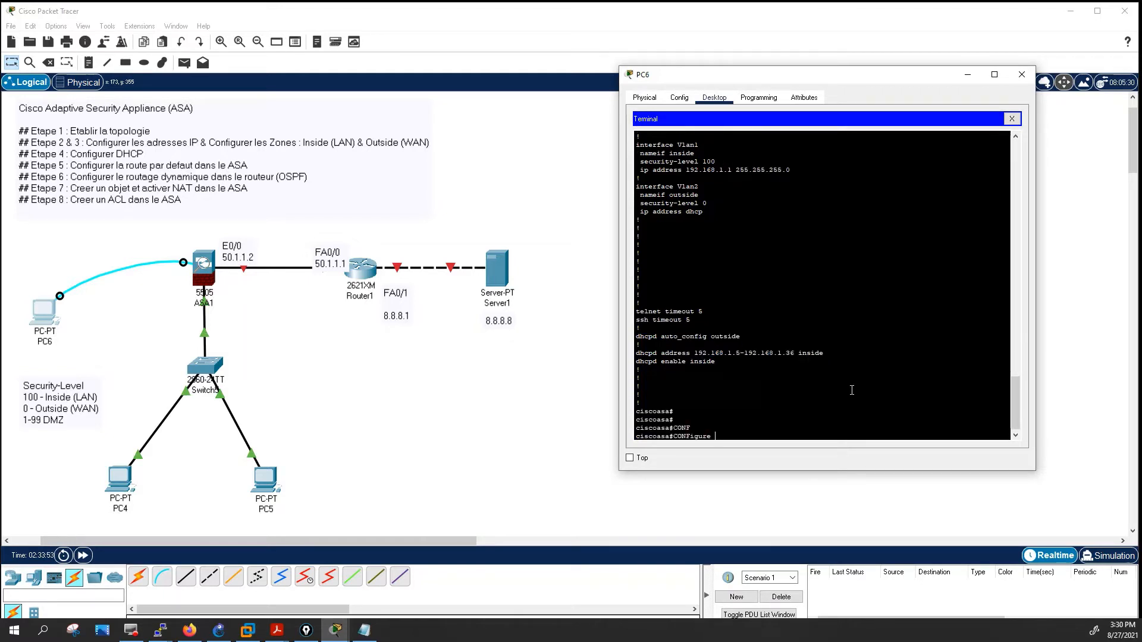
text(t)
key(Tab)
key(Return)
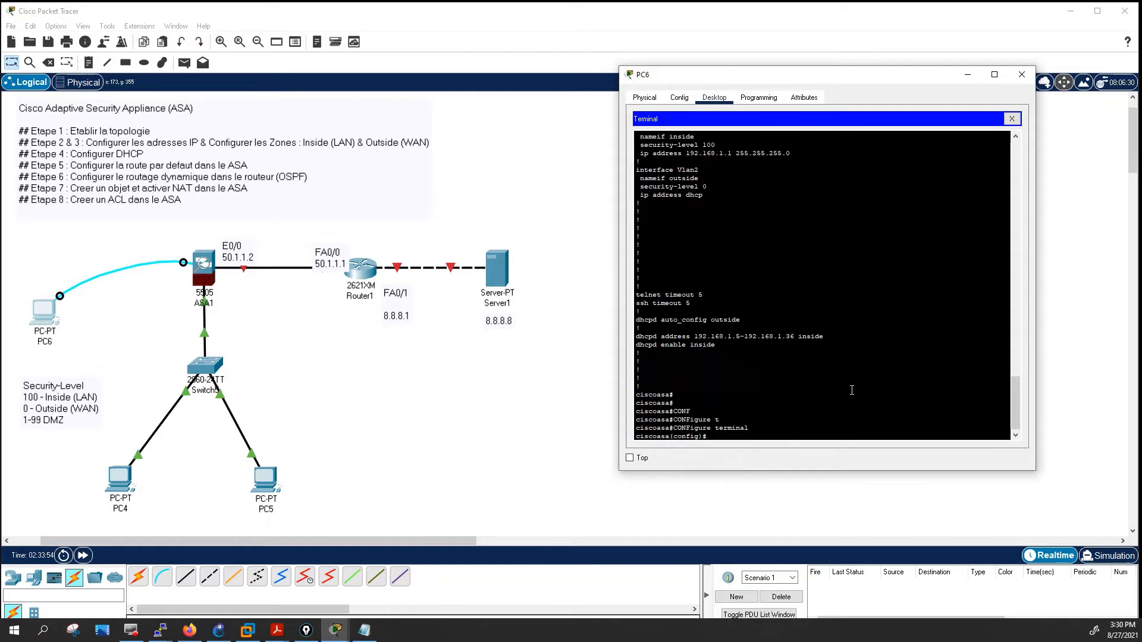
Remove the inside DHCP pool with no dhcpd address 192.168.1.5-192.168.1.36 inside, copying the range line from the configuration output.
text(no)
drag(637, 337, 823, 337)
right_click(823, 337)
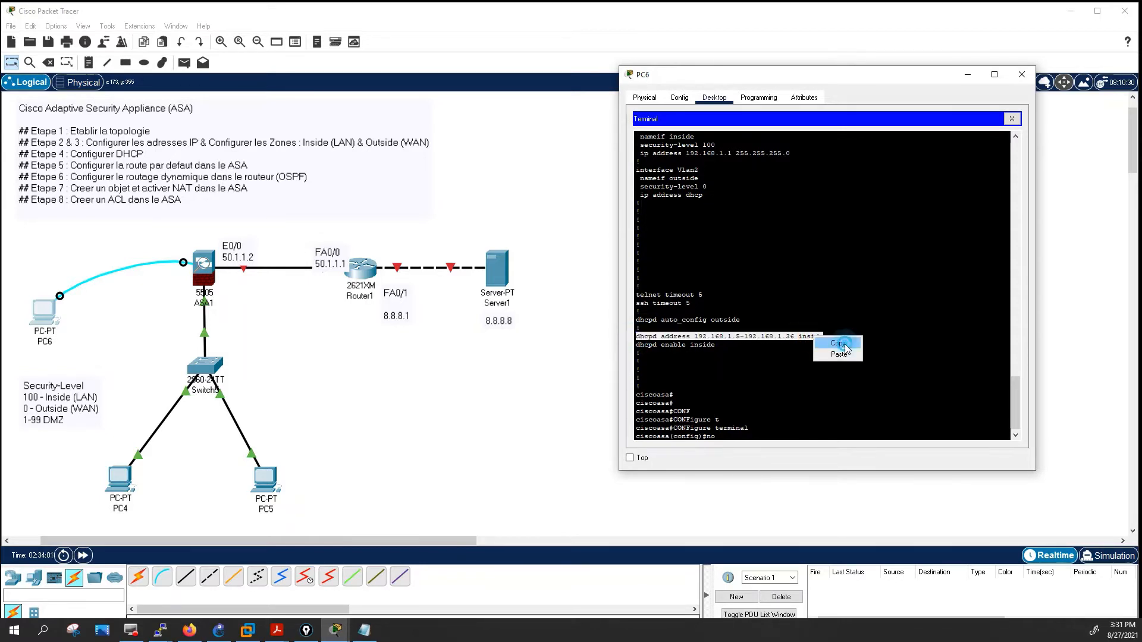
click(844, 348)
right_click(828, 380)
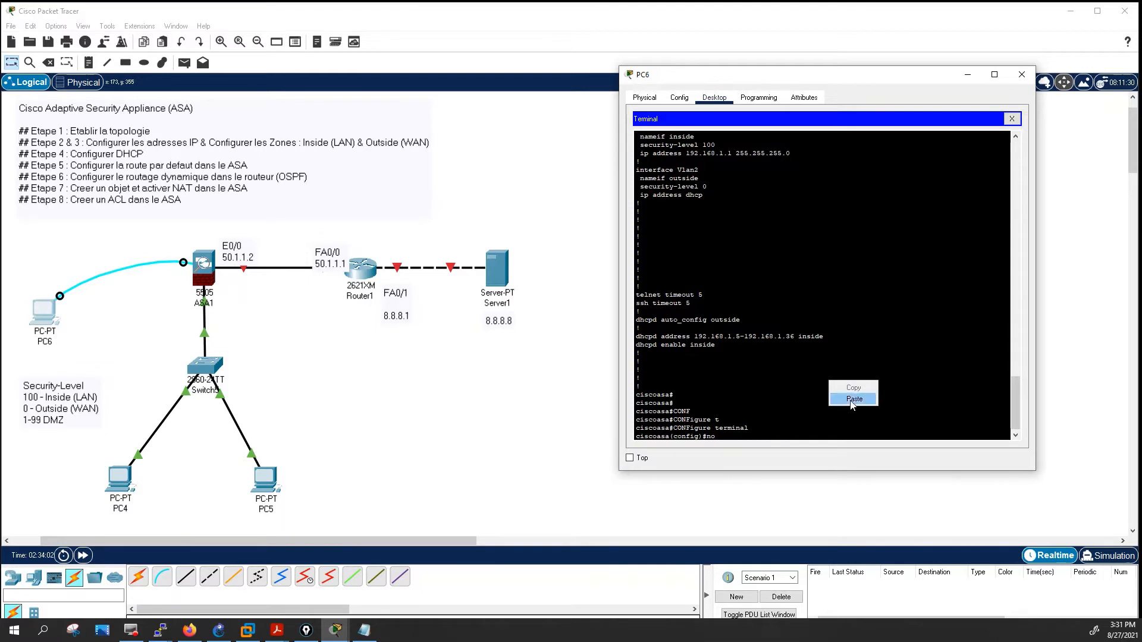
click(851, 399)
key(Return)
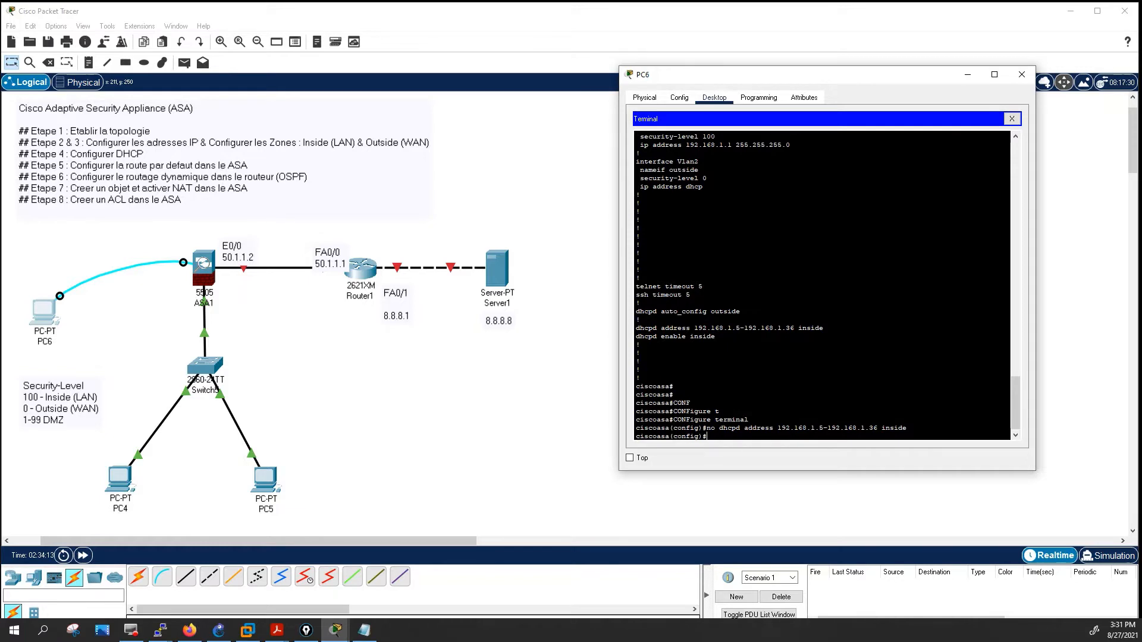
click(782, 353)
key(Return)
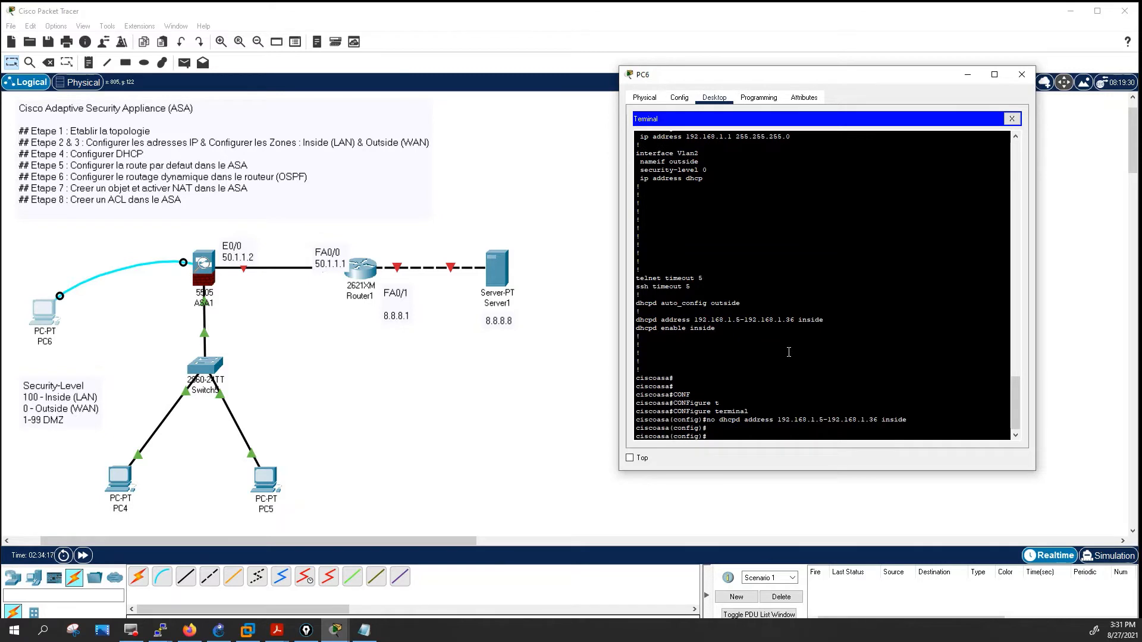
key(Return)
key(Return)
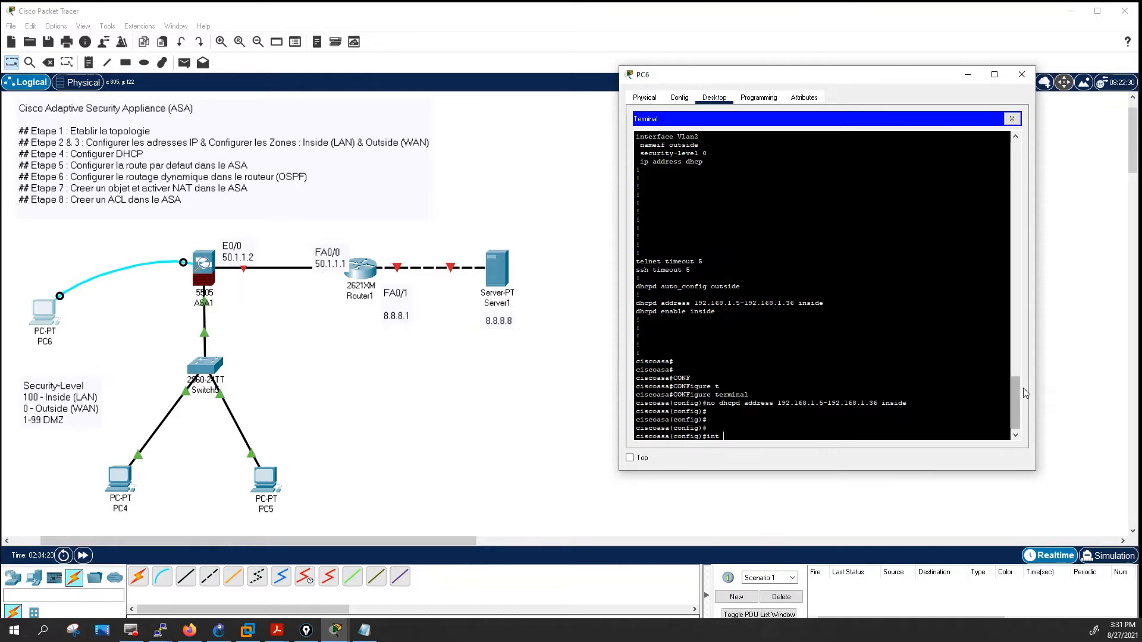
Capture the Vlan1 and Vlan2 interface settings from the terminal with Snipping Tool and place the snip beside the terminal.
scroll(1015, 381, up, 4)
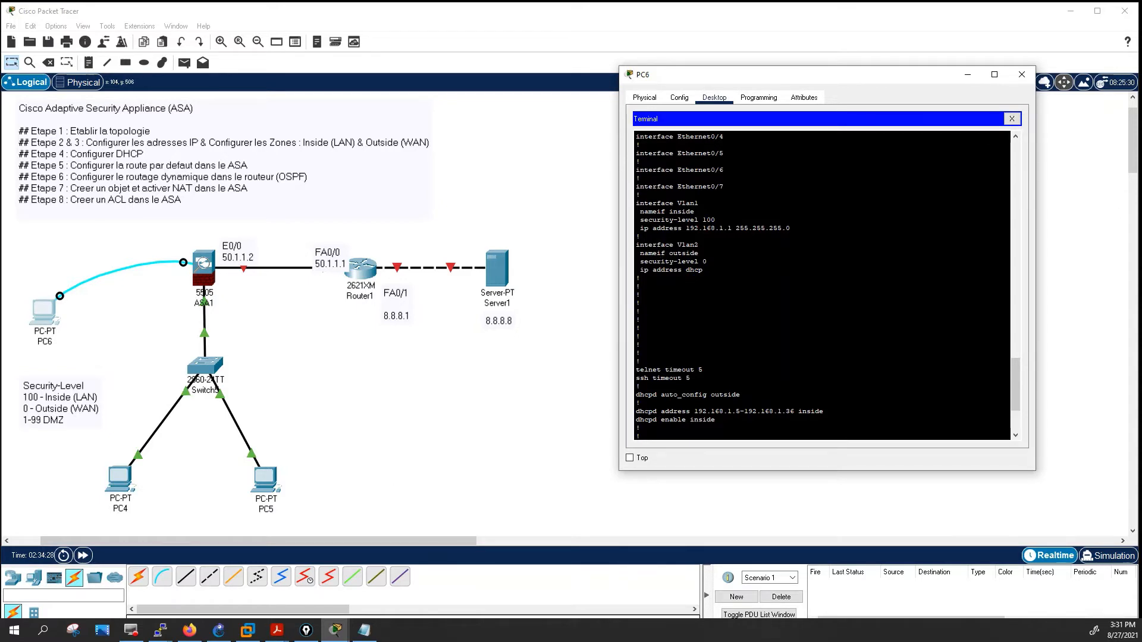
click(73, 630)
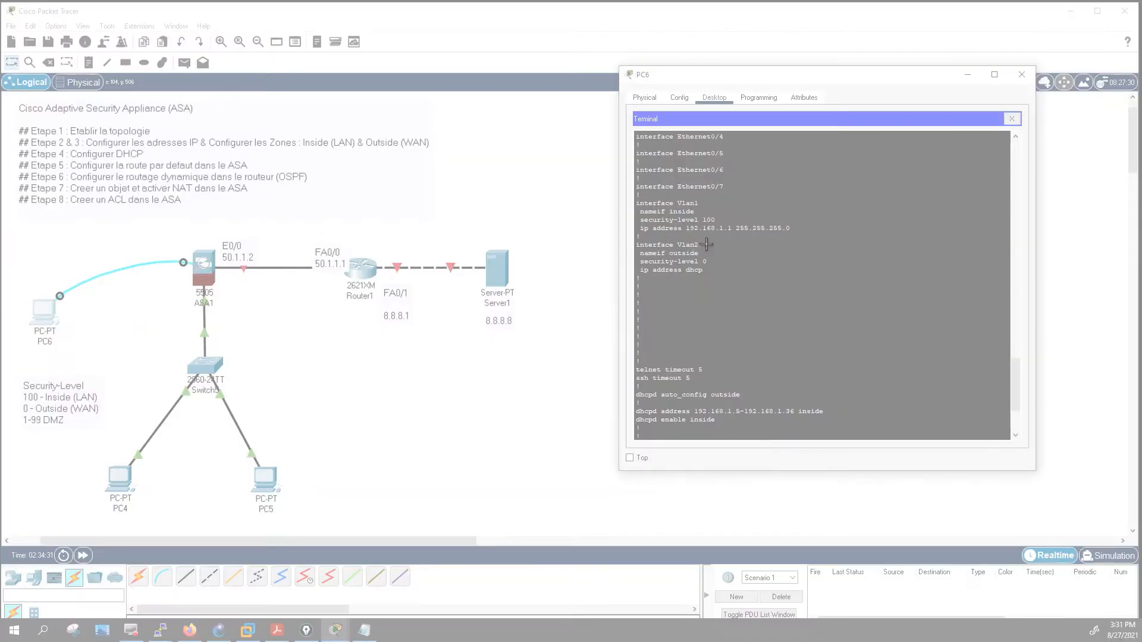
drag(628, 186, 830, 306)
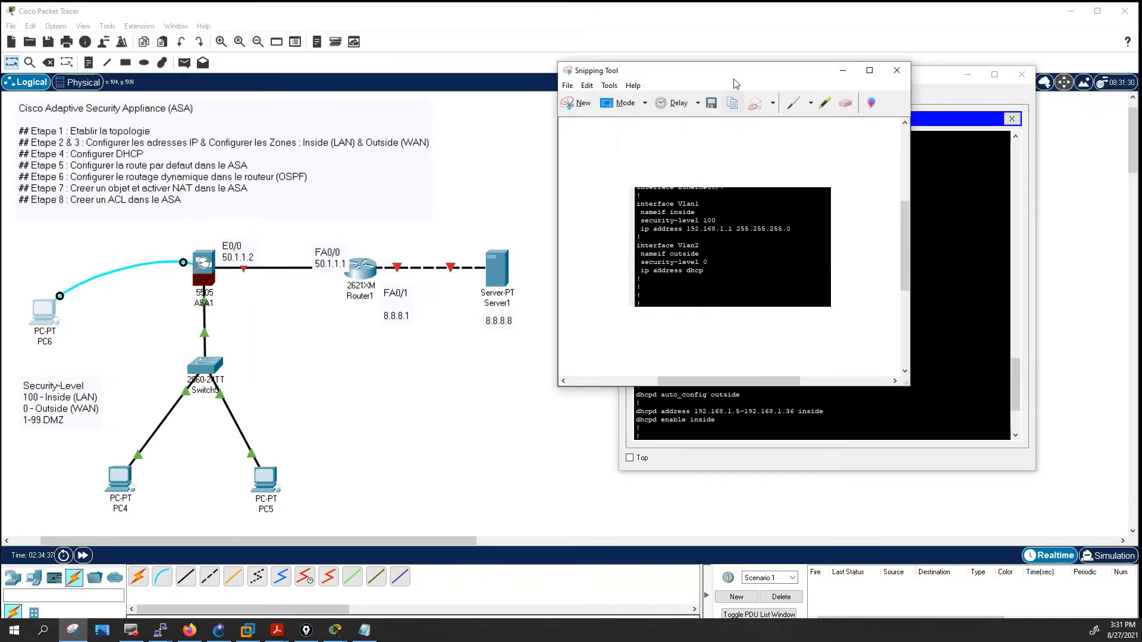
drag(729, 70, 442, 348)
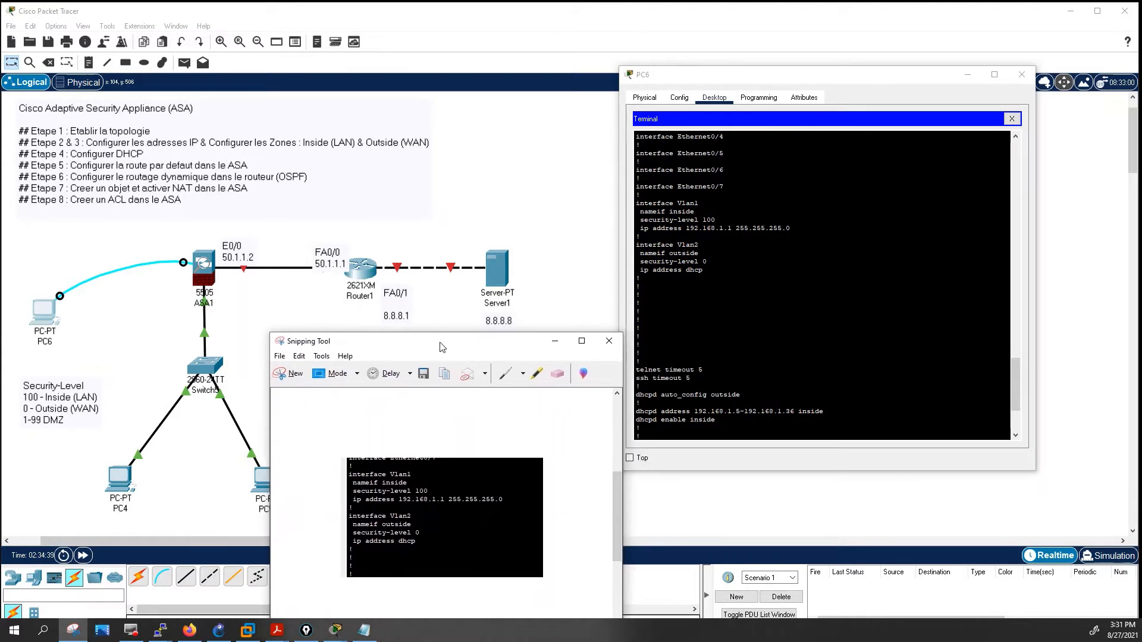
Examine the names and security levels of the Vlan1 and Vlan2 interfaces in the terminal output.
click(717, 239)
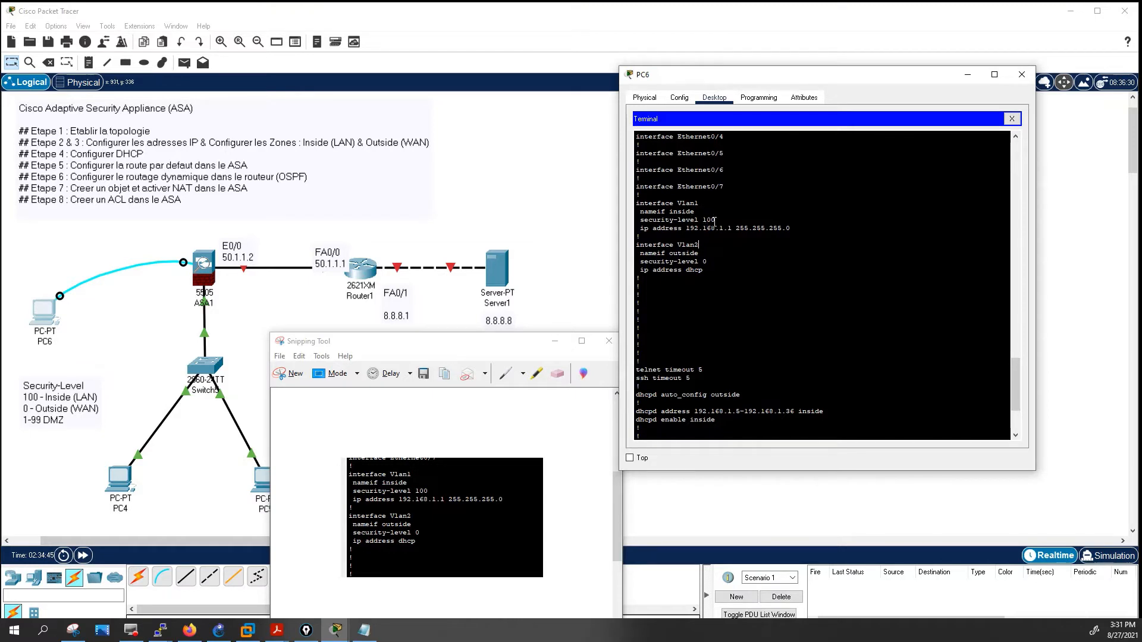
drag(695, 212, 716, 220)
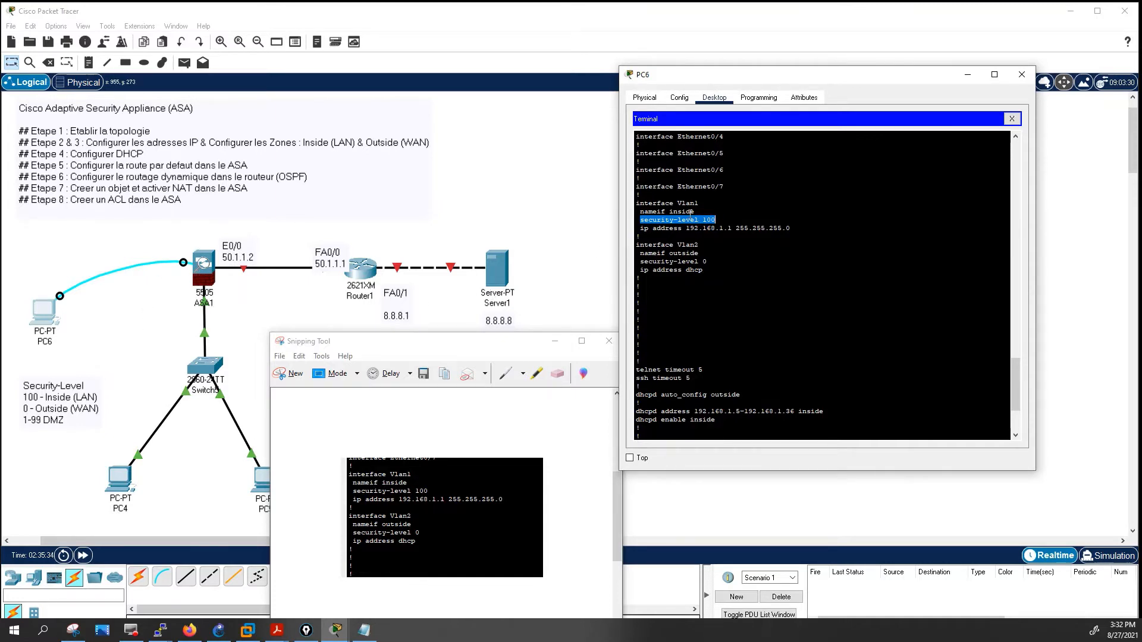
drag(698, 203, 653, 203)
click(695, 247)
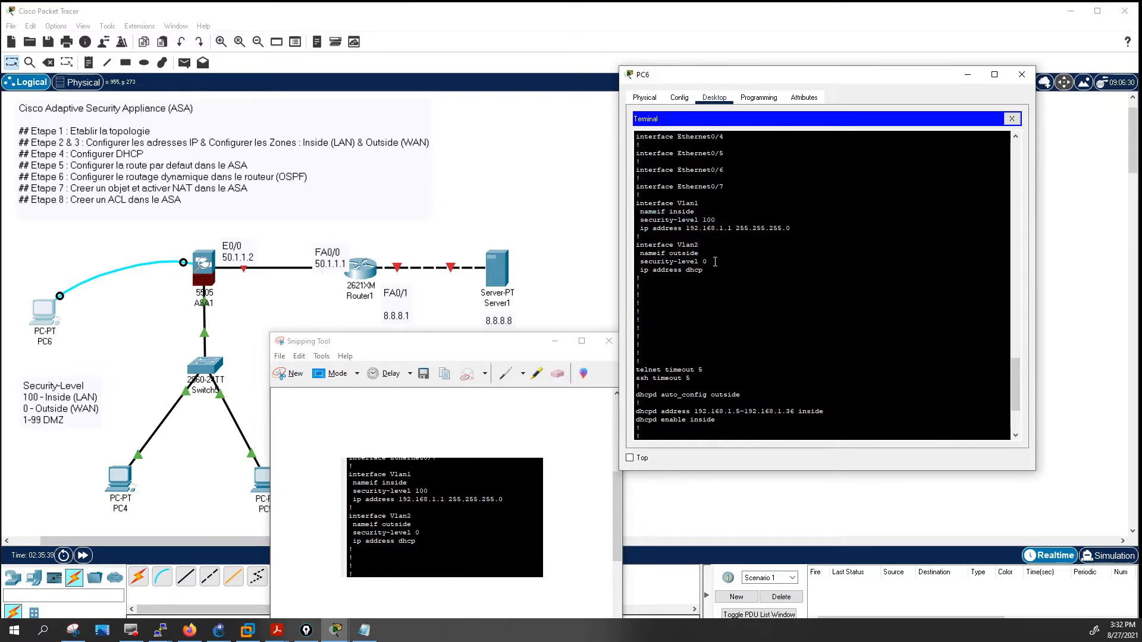
drag(715, 262, 685, 262)
Add a note reading VLAN 2 directly above the firewall's E0/0 label.
click(88, 62)
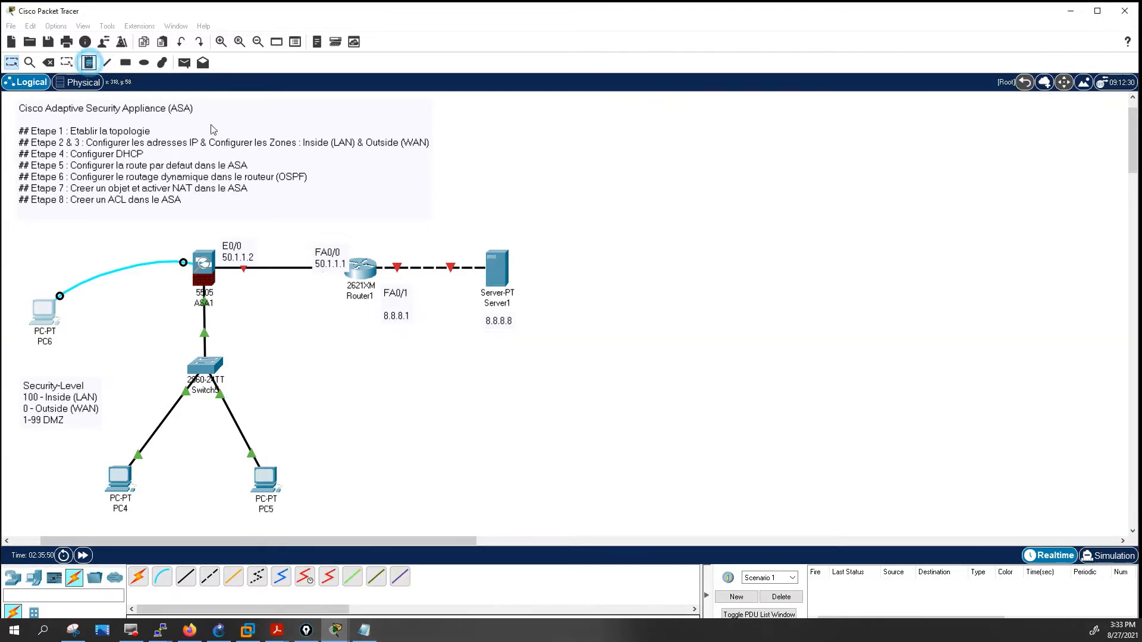
click(221, 230)
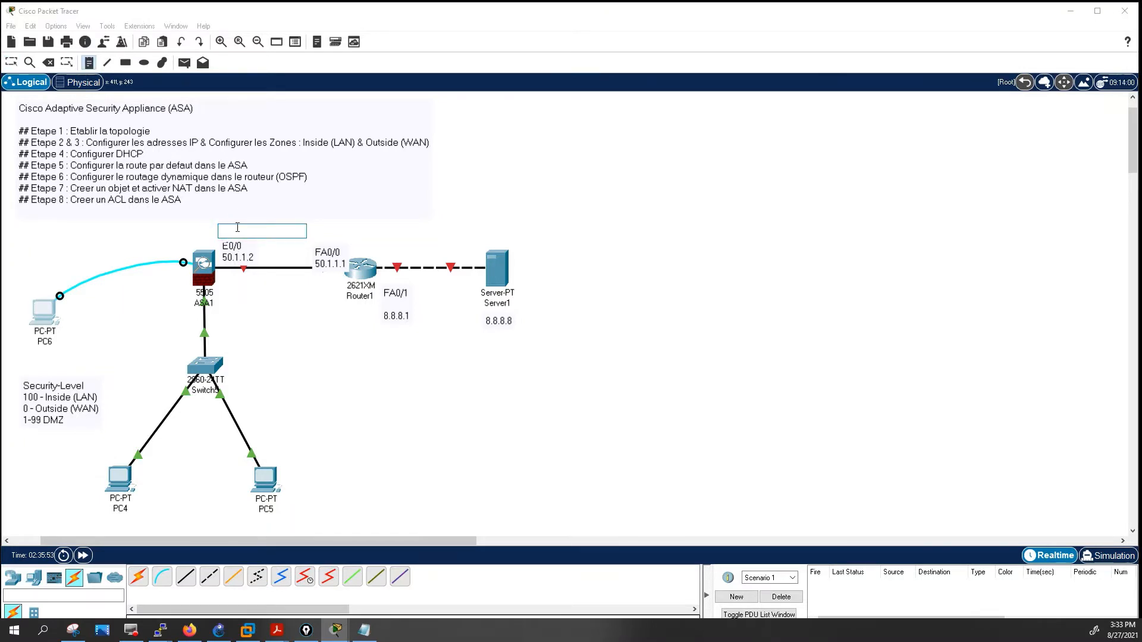
text(VLAN2)
Add a three-line note reading E0/1, 10.1.1.1 and VALN 1 beside the link between ASA1 and the switch.
click(332, 334)
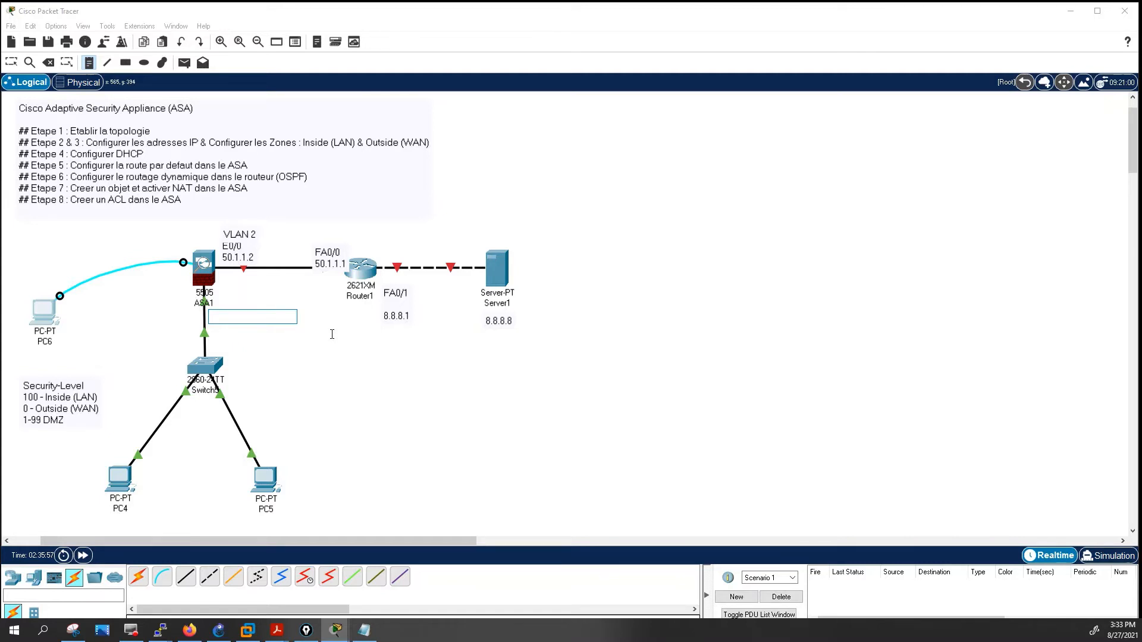
text(E0/1)
key(Return)
text(10.1.1.1)
key(Return)
text(VALN 1)
click(11, 62)
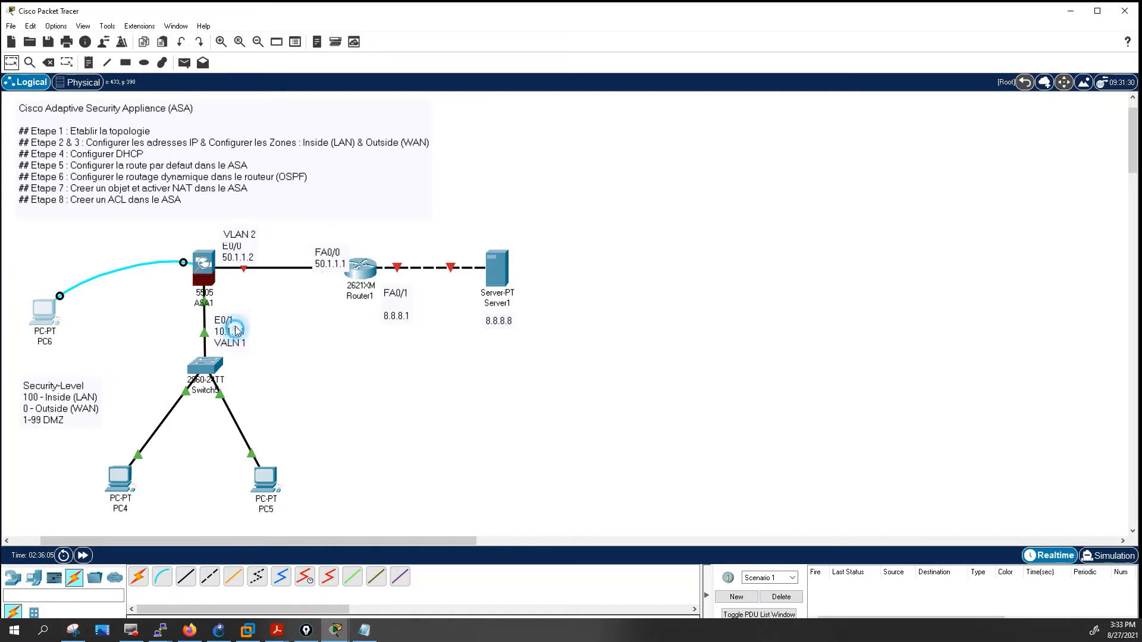
Move the E0/1, 10.1.1.1, VALN 1 note slightly up toward ASA1 and return to PC6's terminal.
drag(237, 329, 240, 315)
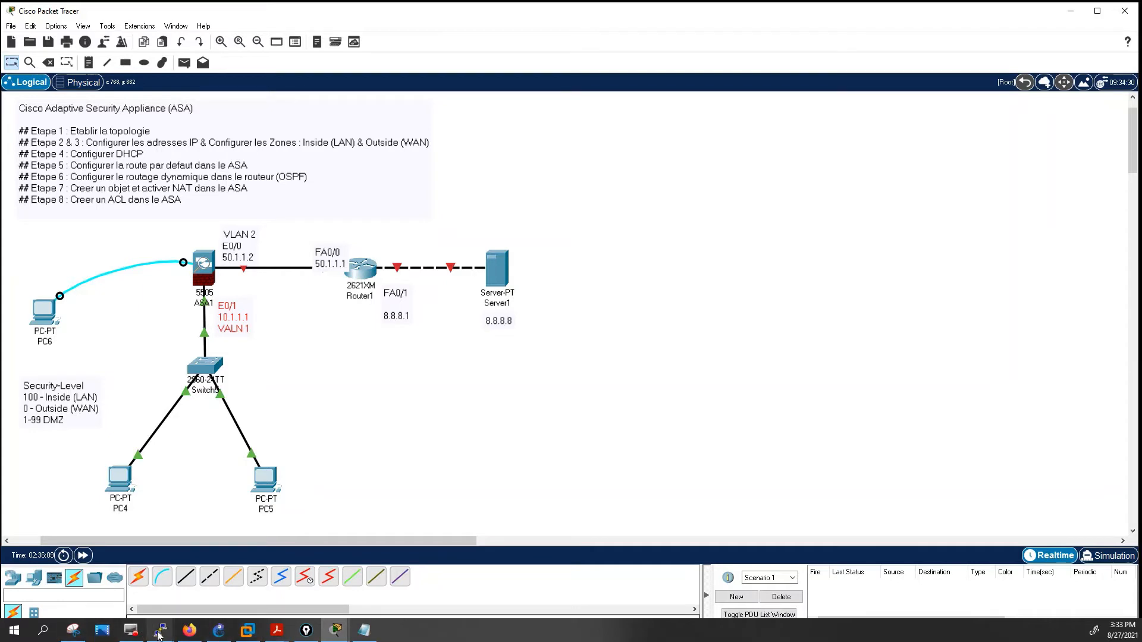
mouse_move(340, 633)
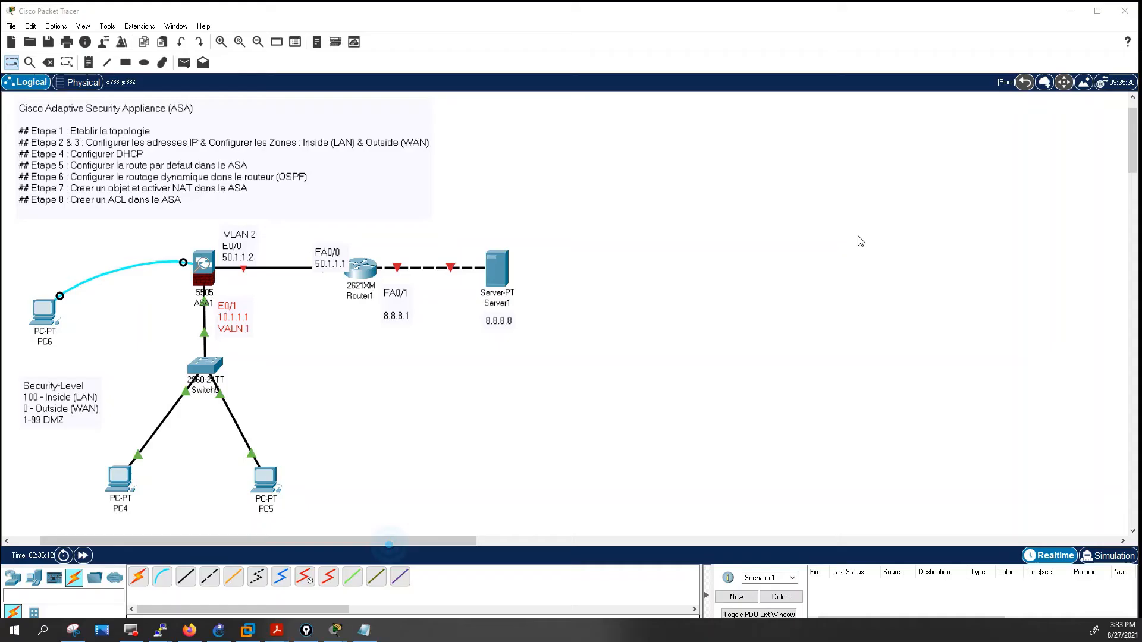
click(389, 545)
scroll(738, 333, down, 3)
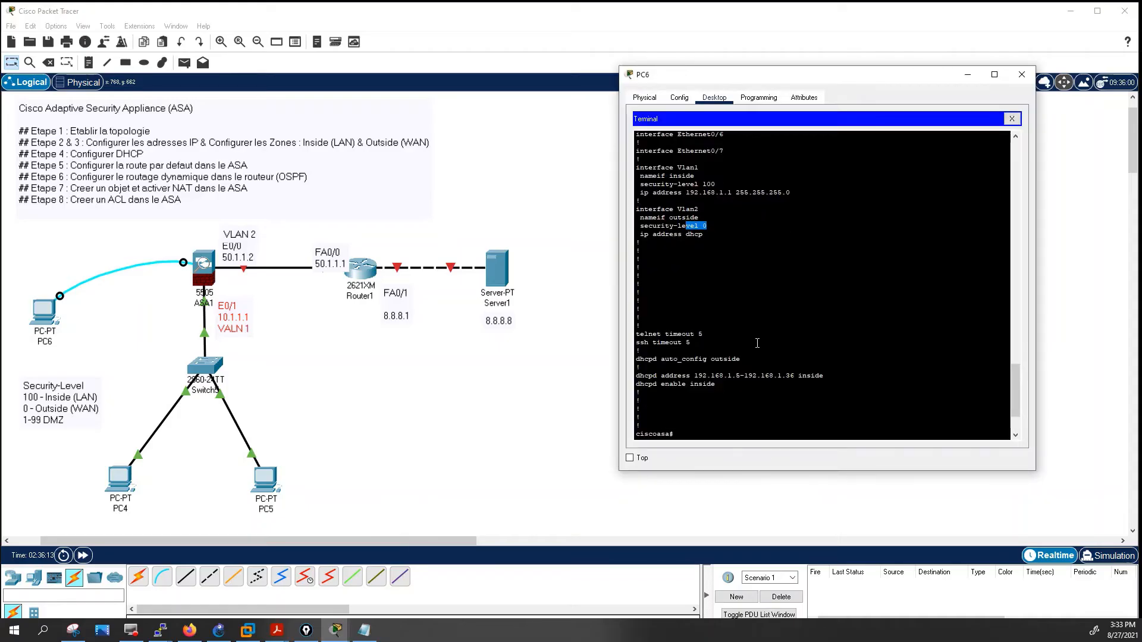
click(714, 334)
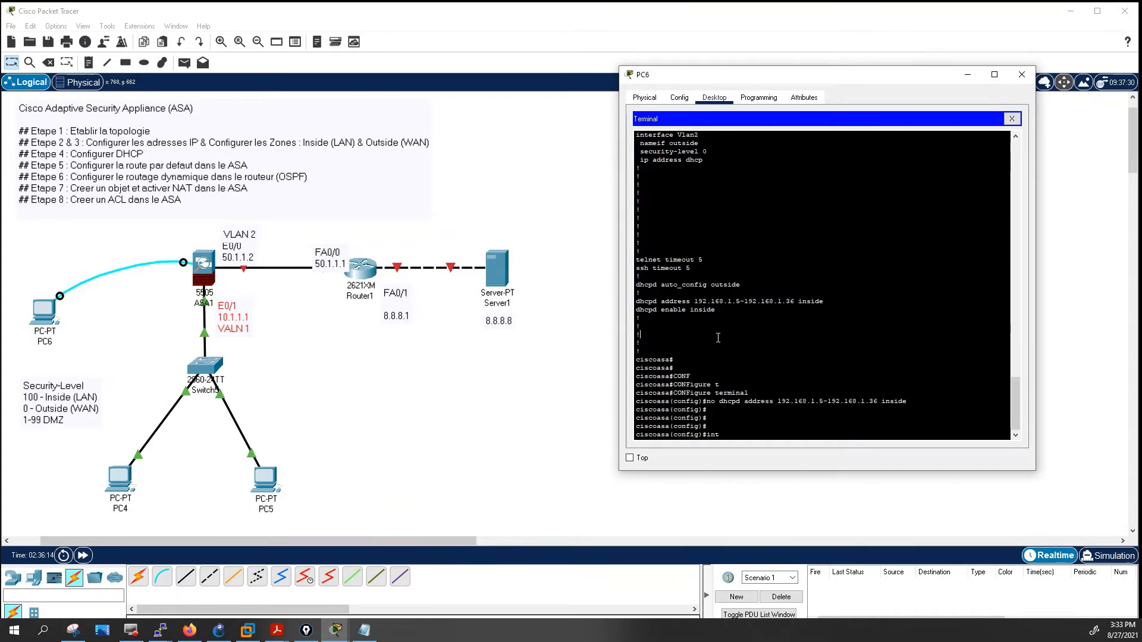
Enter the firewall's VLAN 1 interface configuration and set its IP address to 10.1.1.1 with mask 255.0.0.0.
key(Return)
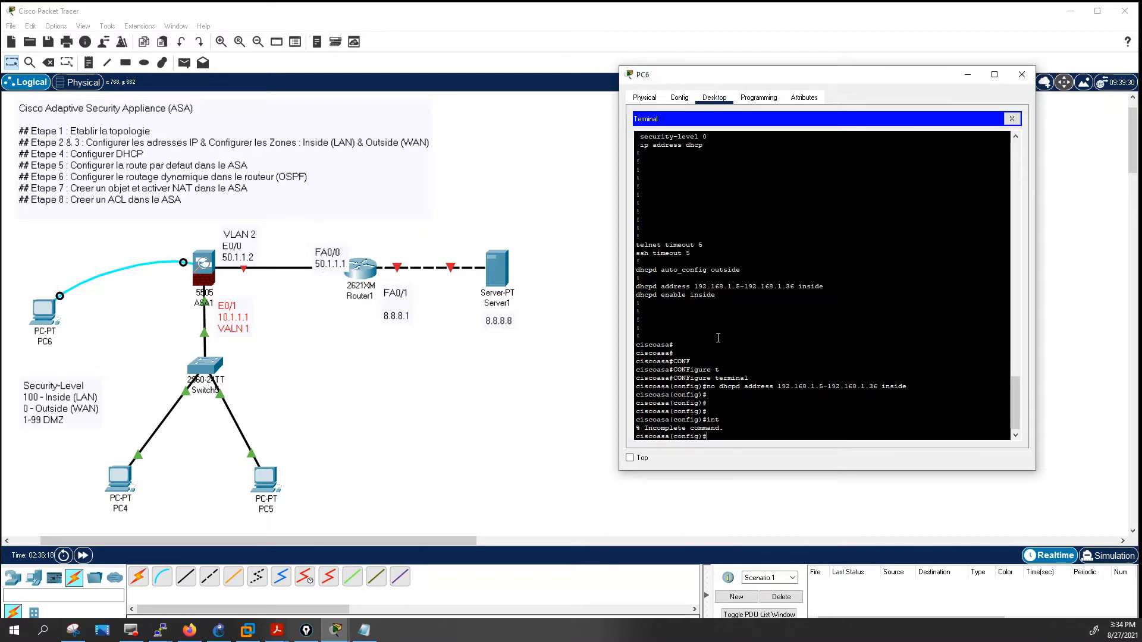
text(int vlan 1)
key(Return)
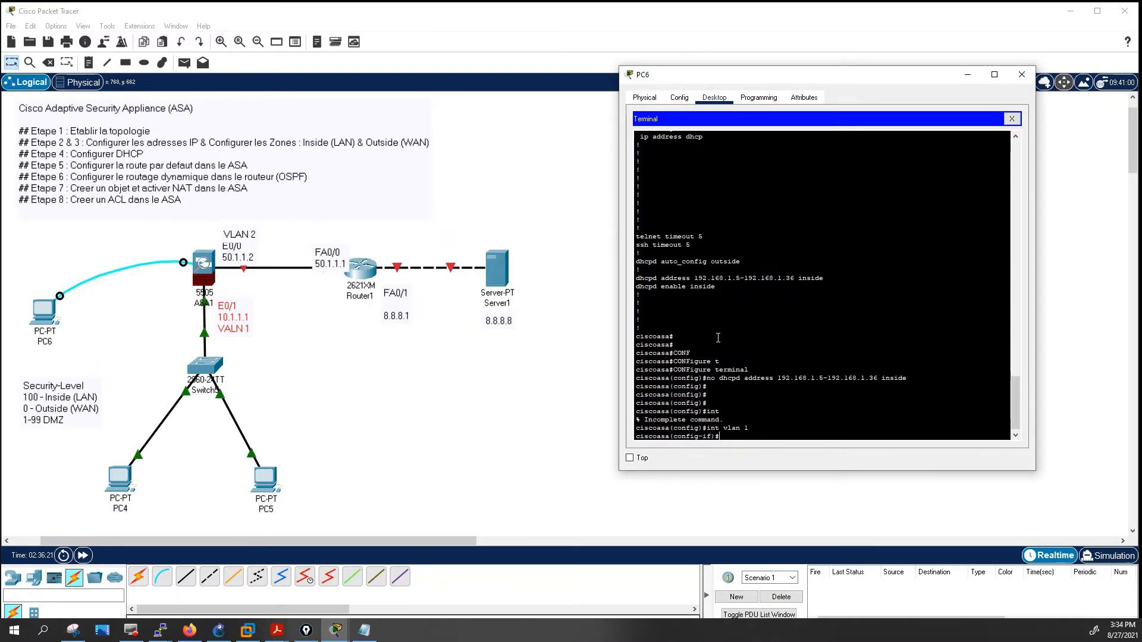
text(ip ad)
key(Tab)
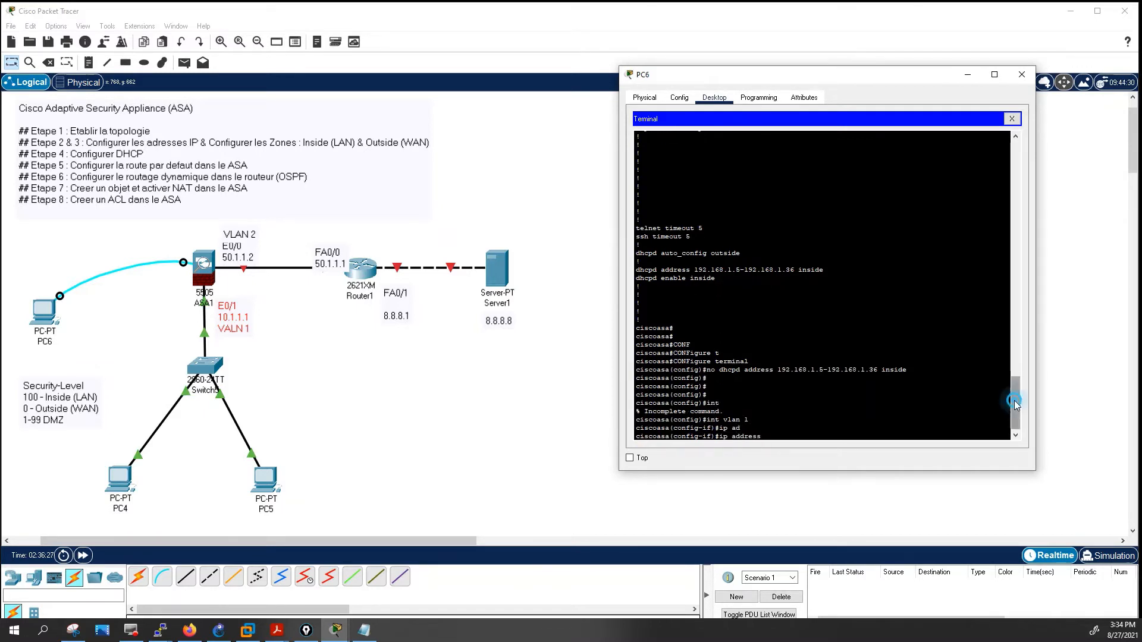
scroll(1005, 380, up, 8)
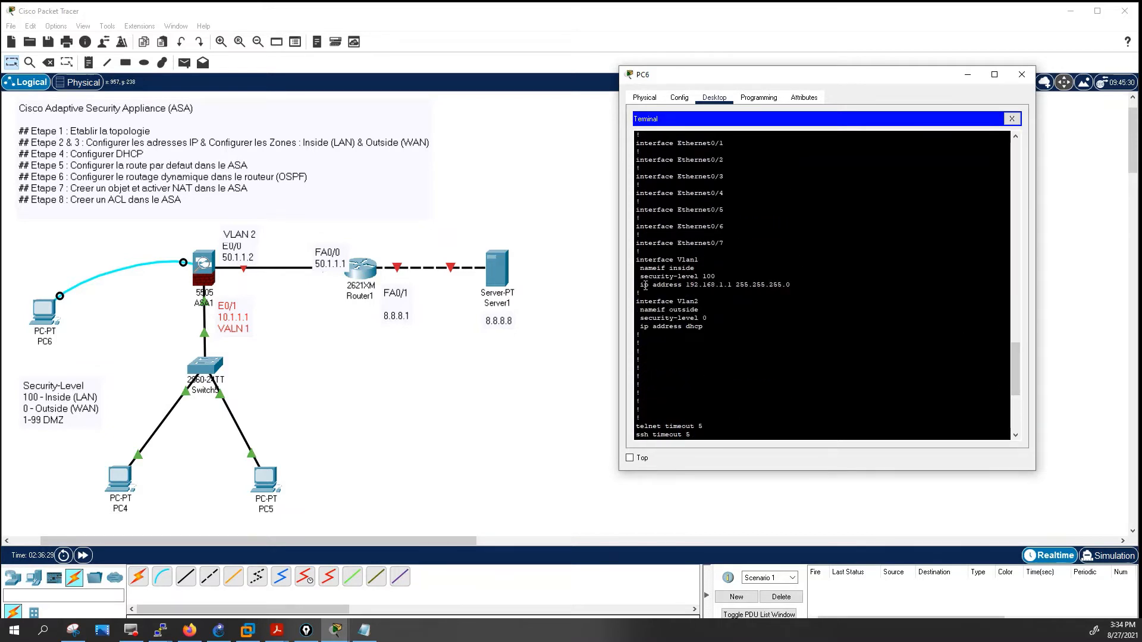
drag(770, 285, 641, 285)
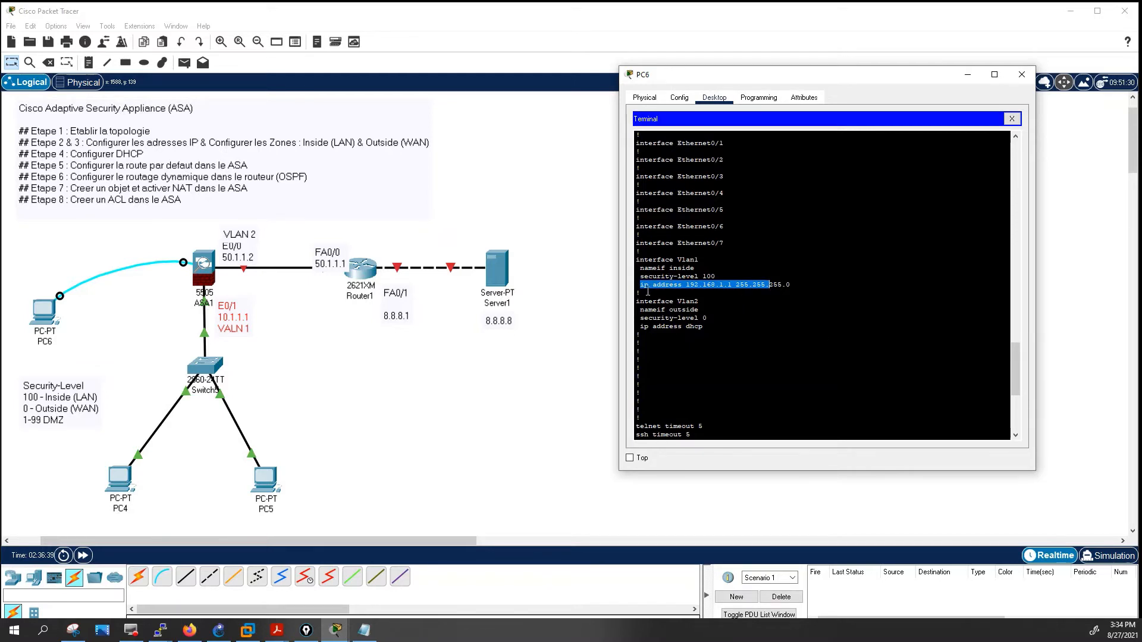
drag(797, 289, 639, 291)
scroll(742, 417, down, 8)
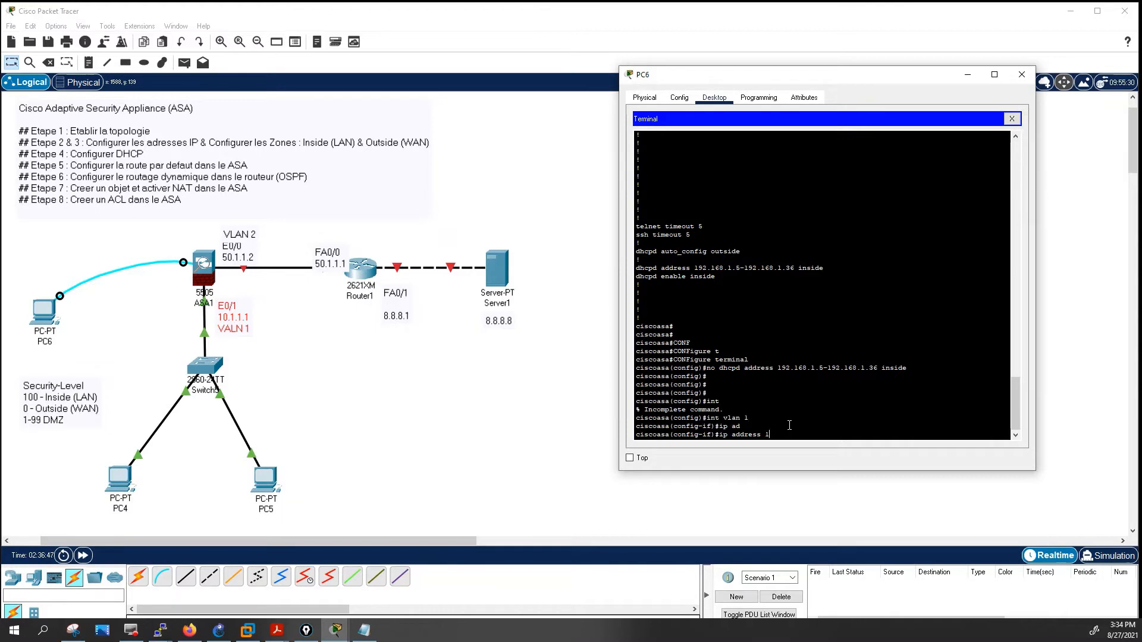
text(1.1.1 255.0.0.0)
key(Return)
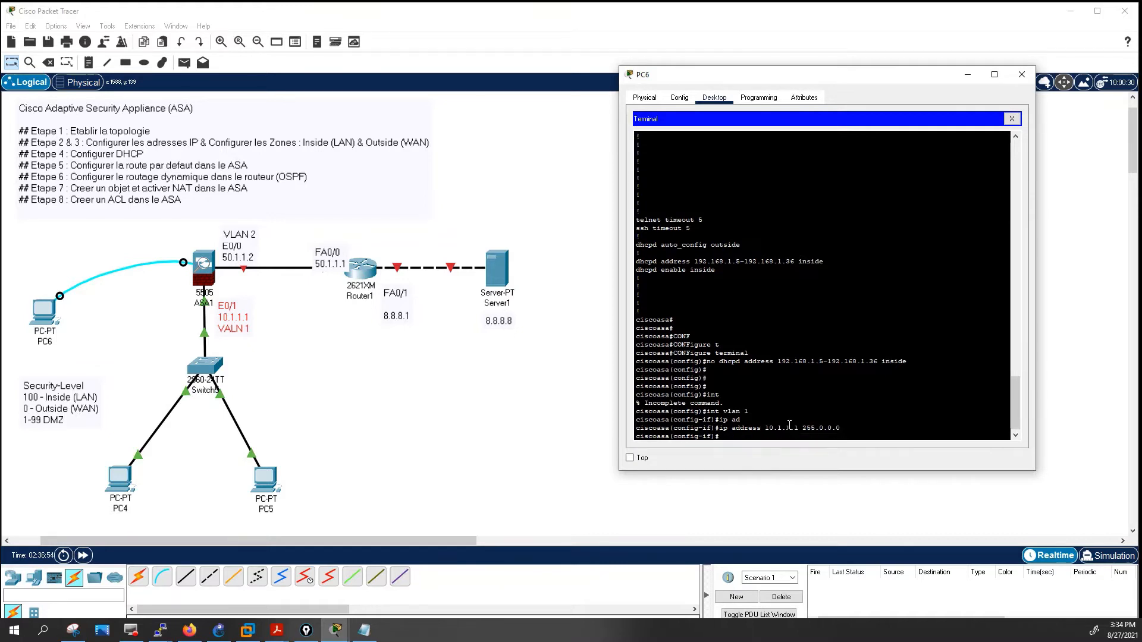
Try do sh run from interface mode, and exit through configuration mode to the privileged prompt.
text(do sh run)
key(Return)
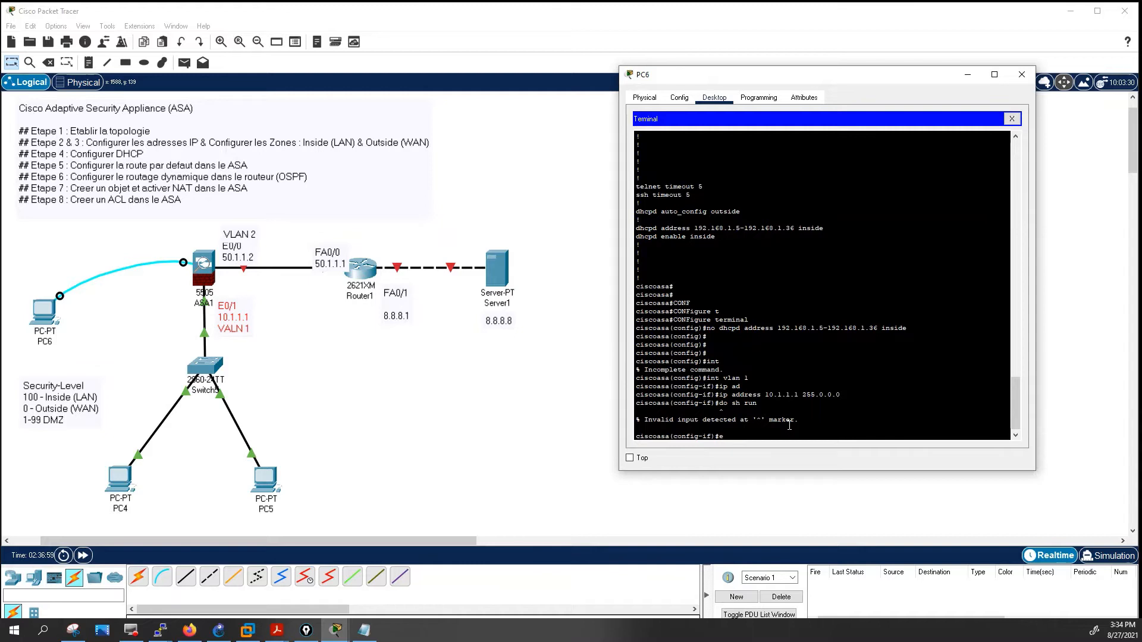
key(BackSpace)
key(BackSpace)
text(xit)
key(Return)
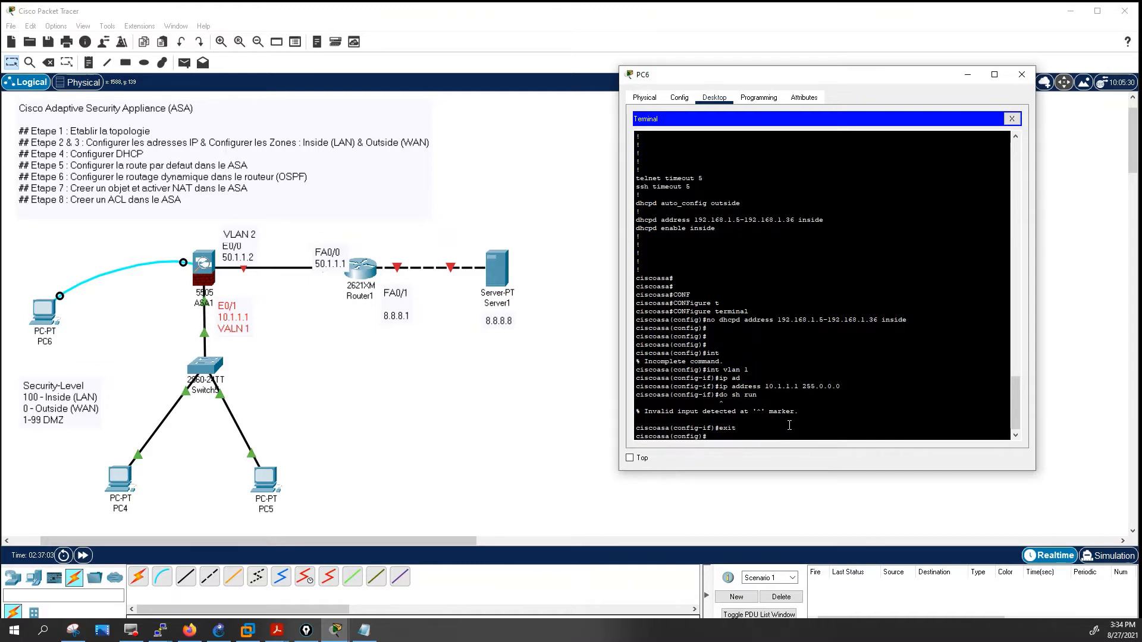
text(exit)
key(Return)
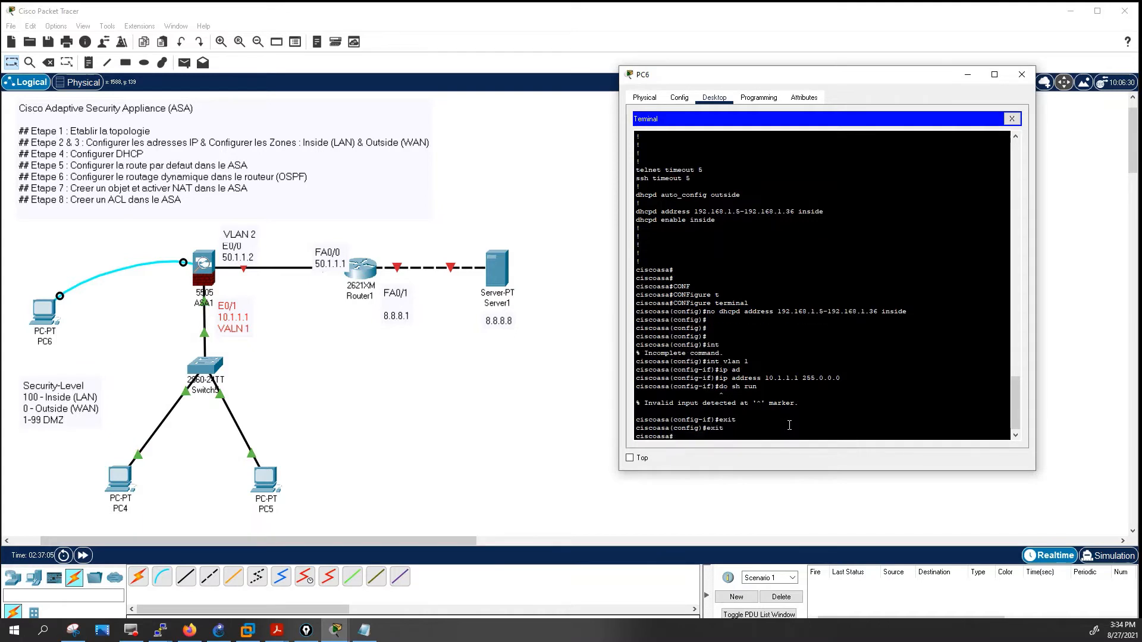
Display the running configuration as far as the VLAN interfaces and check Vlan1's name, security level and IP address.
text(sh)
key(Tab)
text(run)
key(Tab)
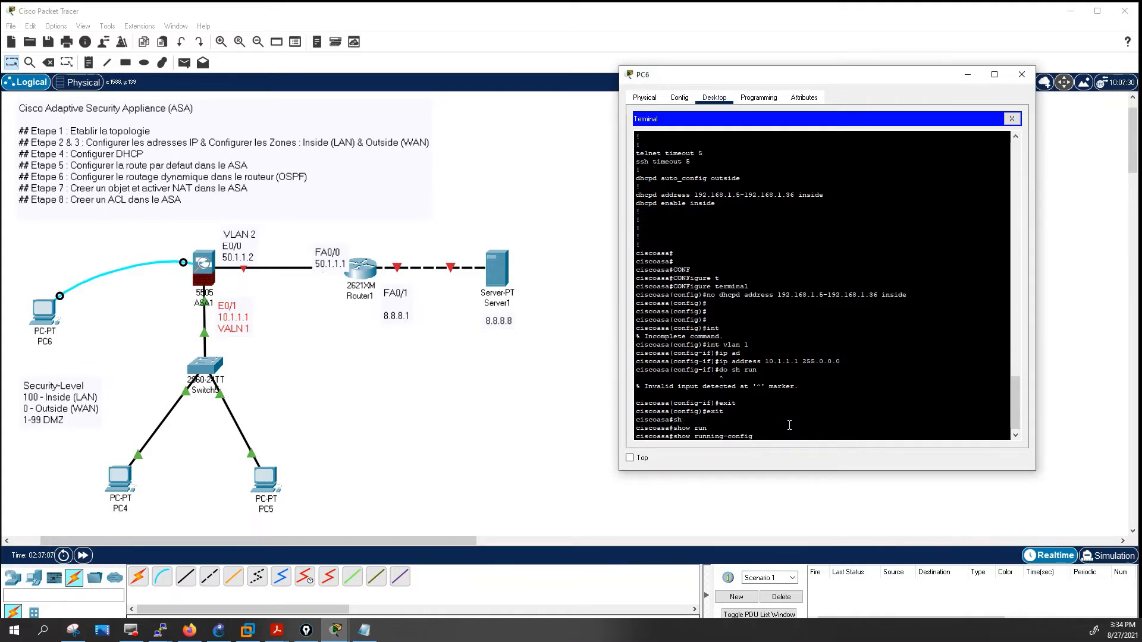
key(Return)
key(Return)
key(Return)
key(Return)
key(Return)
key(Return)
key(Return)
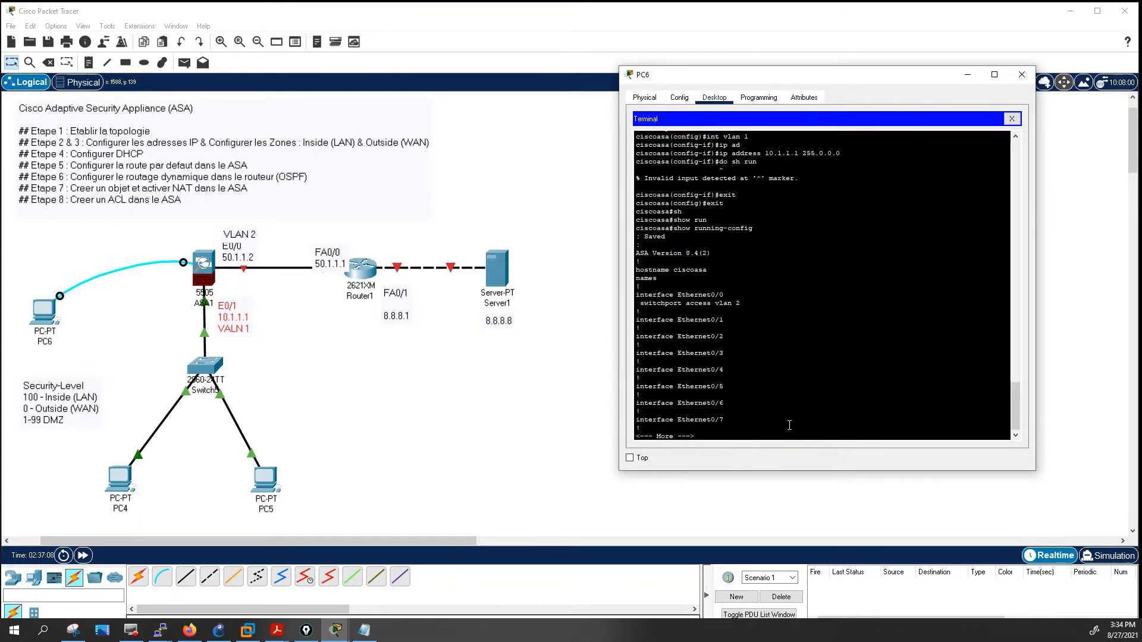
key(Return)
key(Return)
key(Return)
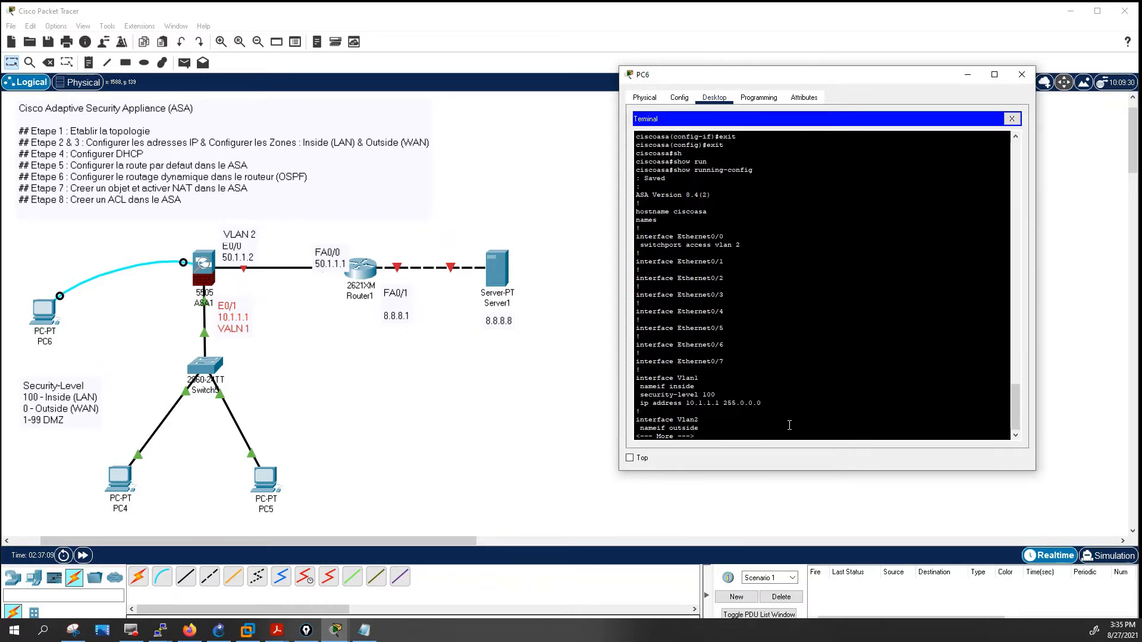
drag(787, 412, 637, 385)
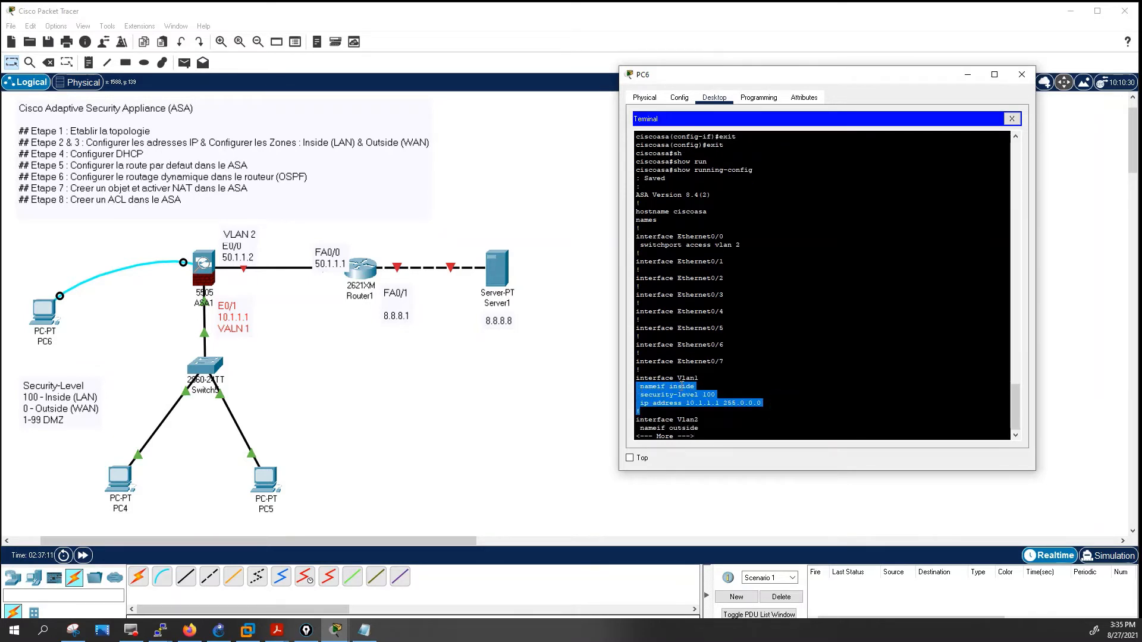
Abort the running-configuration listing and enter global configuration mode with configure terminal.
key(ctrl+c)
text(onf)
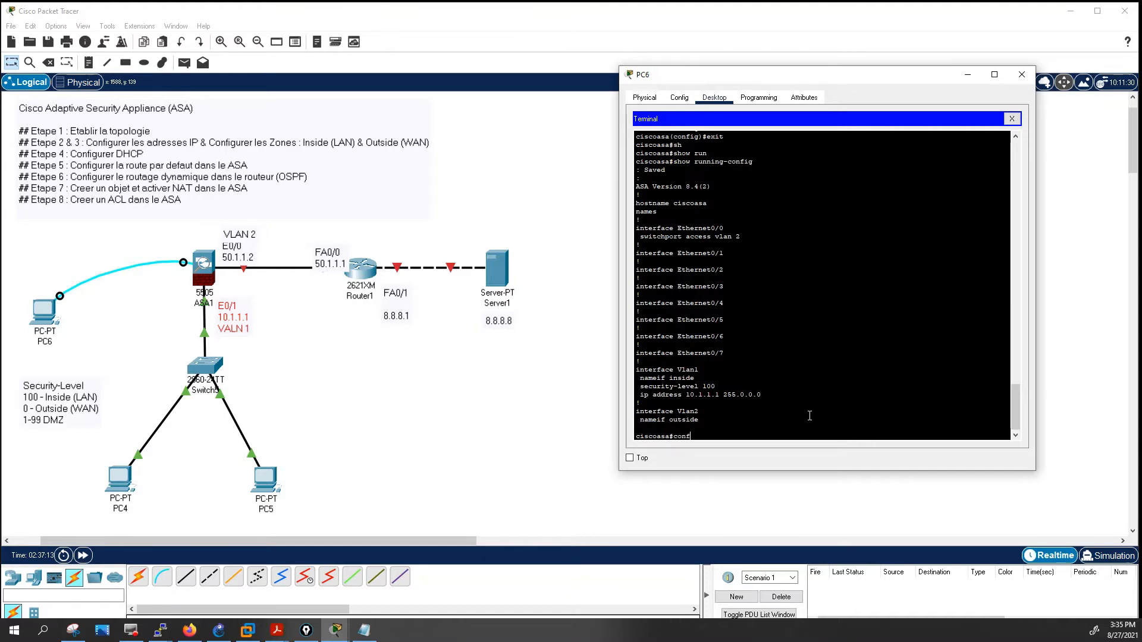
key(Tab)
text(t)
key(Tab)
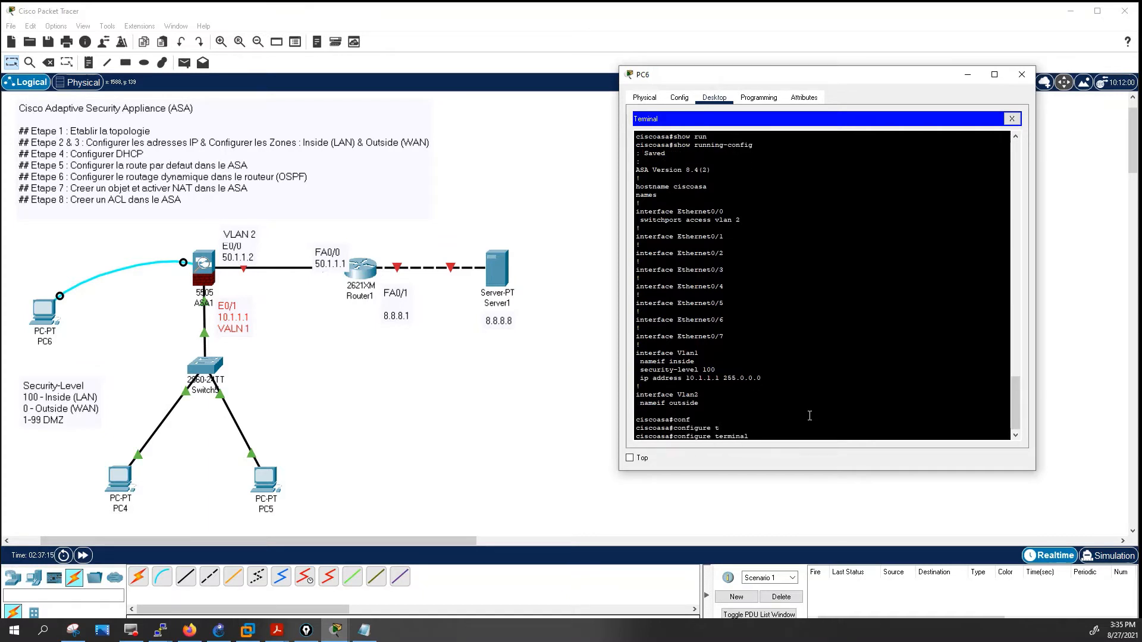
key(Return)
Enter the VLAN 1 interface configuration and enable the interface with no shutdown.
text(do sh run)
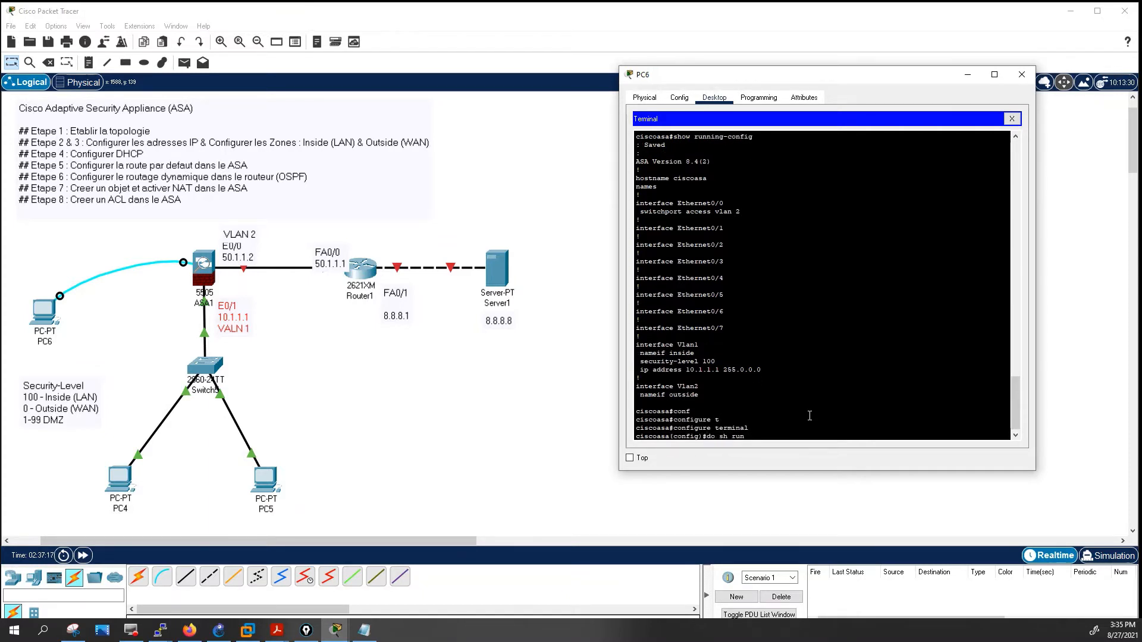
key(Up)
key(Up)
key(Up)
key(Return)
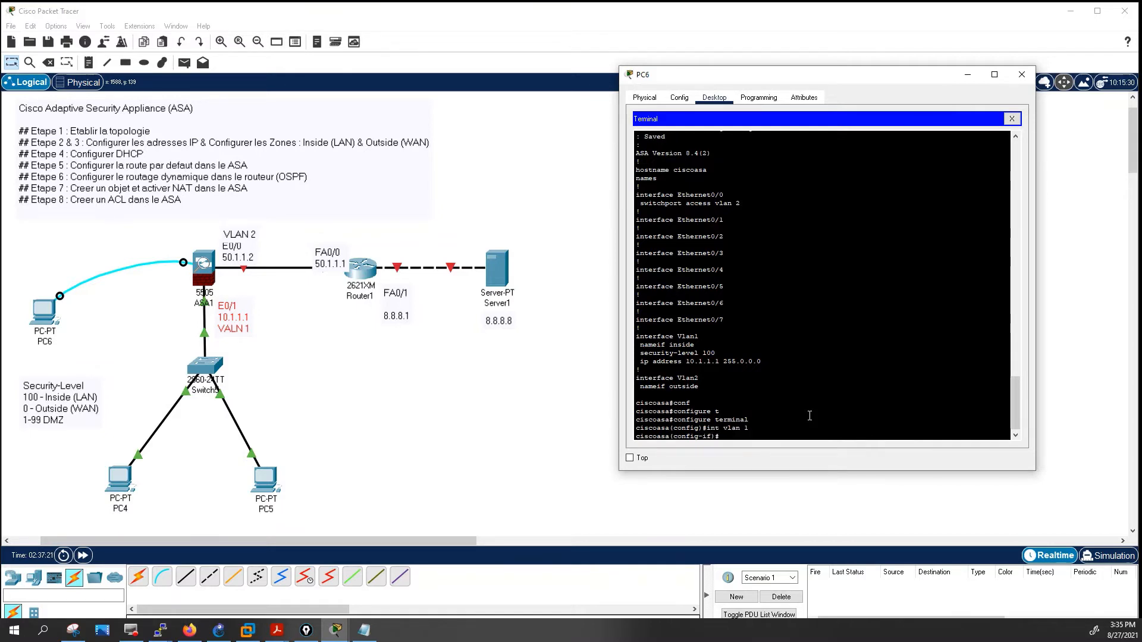
text(no shu)
key(Tab)
key(Return)
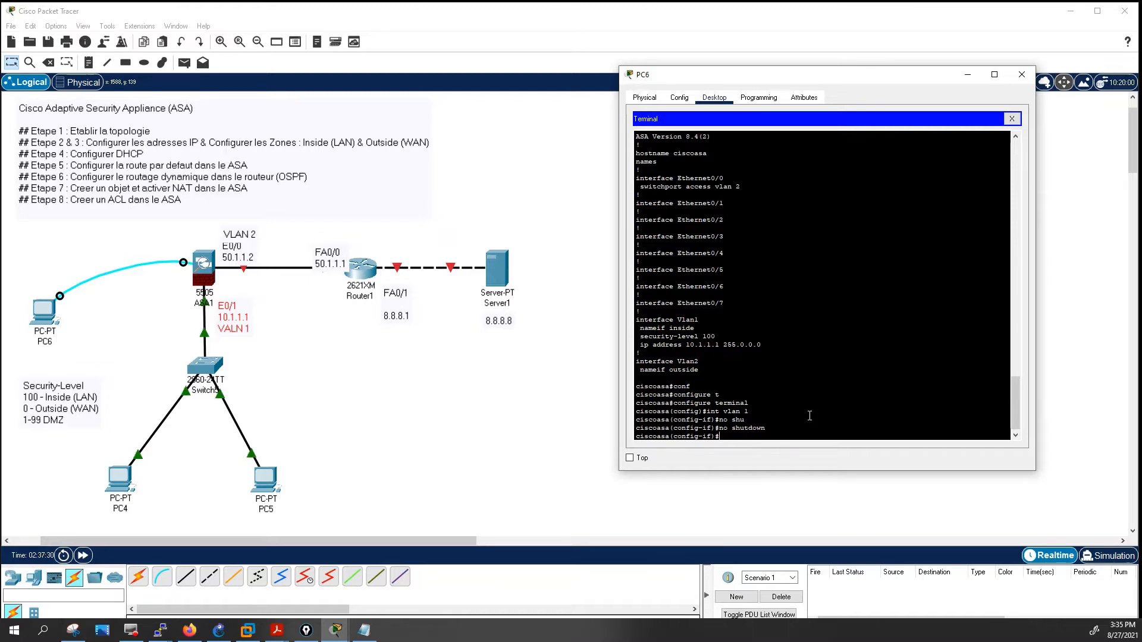
Name the VLAN 1 interface inside with the nameif command.
text(nm)
text(am)
text(e)
key(Tab)
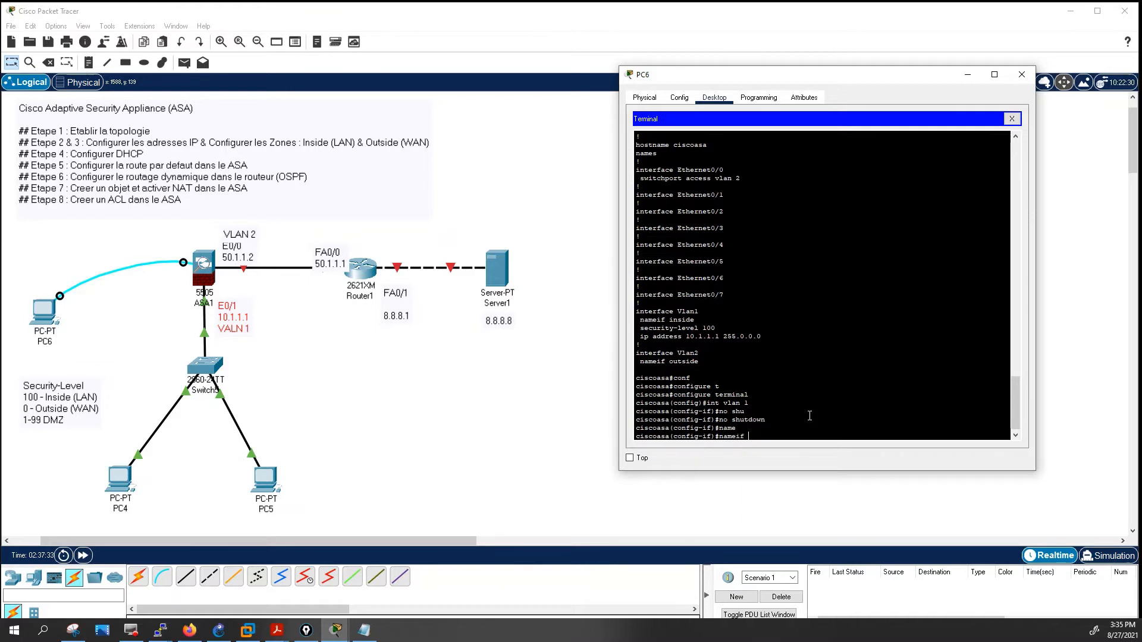
text(insi)
key(Tab)
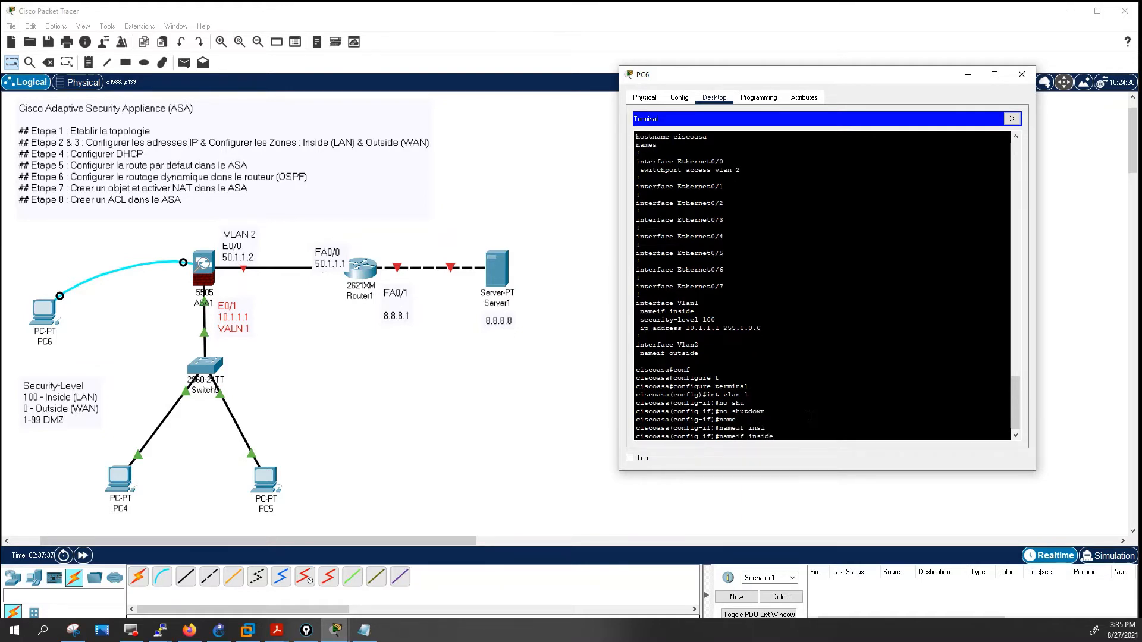
key(Return)
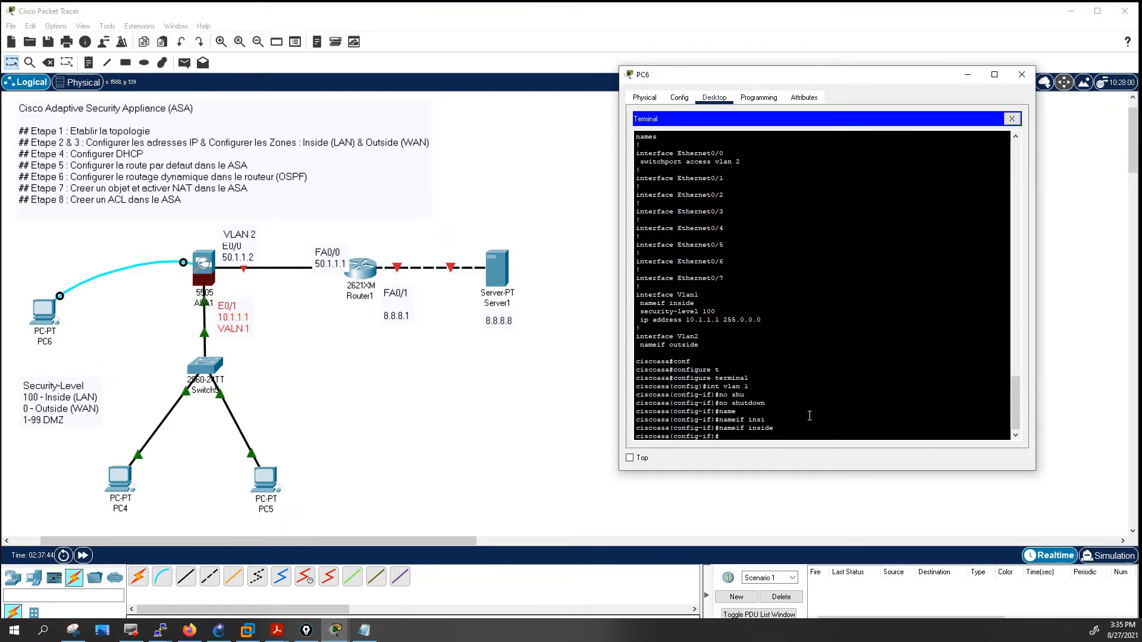
Set the VLAN 1 interface's security level to 100.
text(sec)
key(Tab)
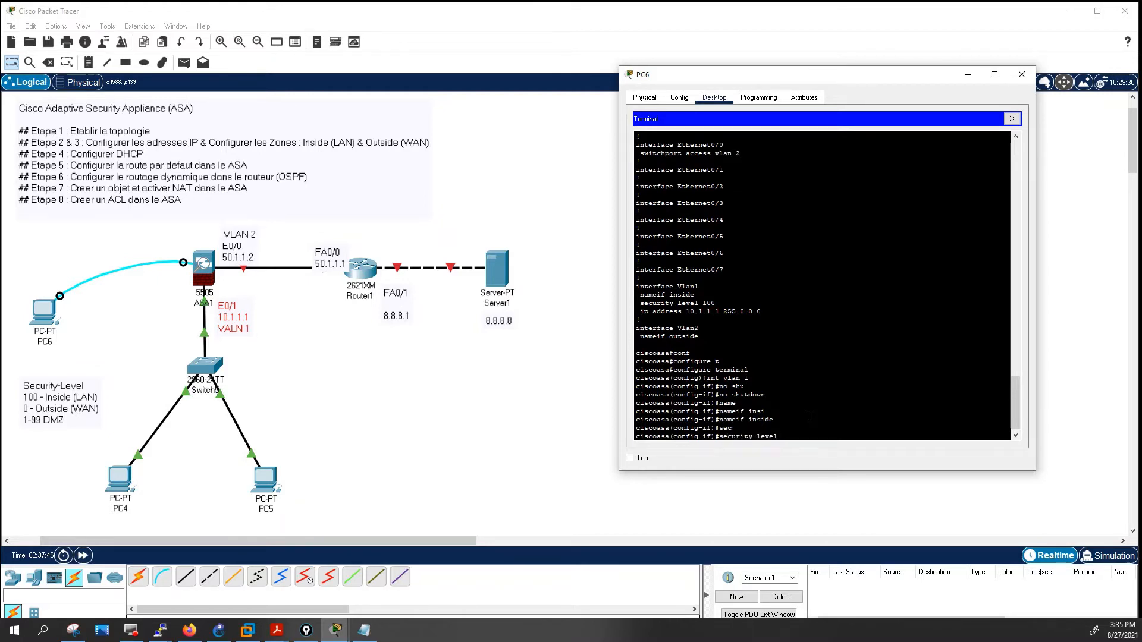
text(100)
key(Return)
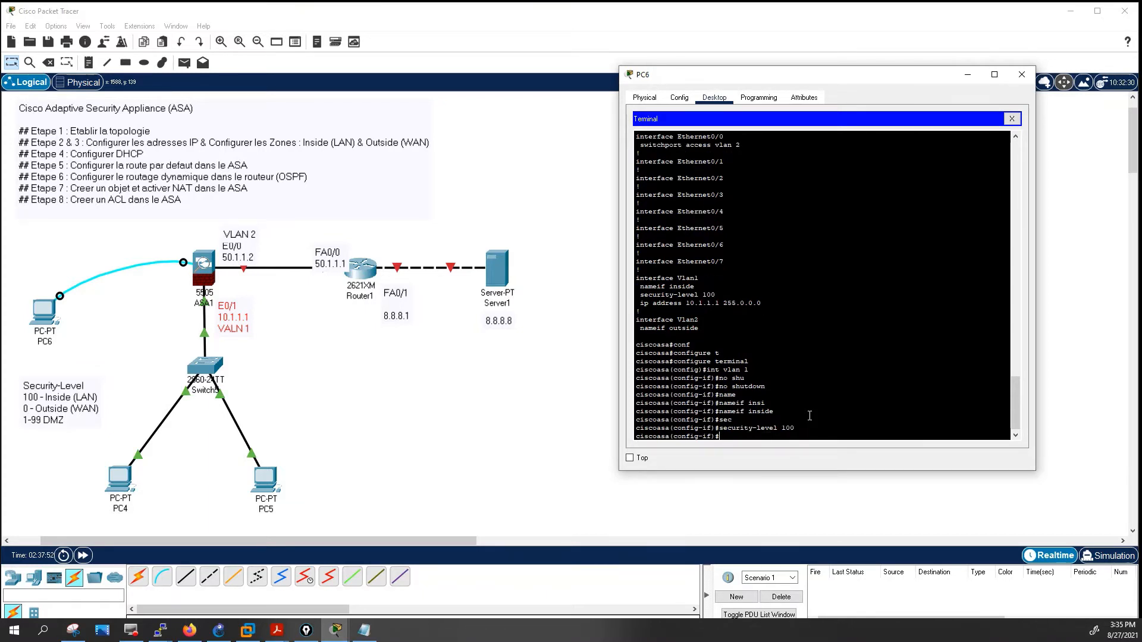
key(Return)
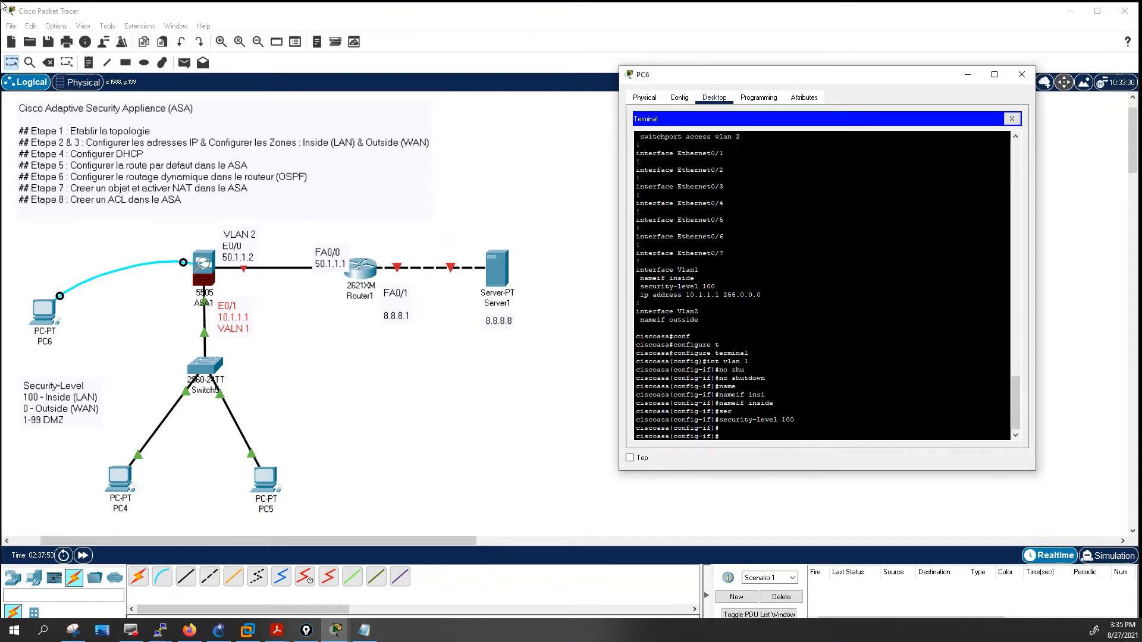
Discard the partial int eth command and exit the VLAN 1 interface to global configuration mode.
click(843, 344)
text(int eth)
key(Tab)
key(BackSpace)
key(BackSpace)
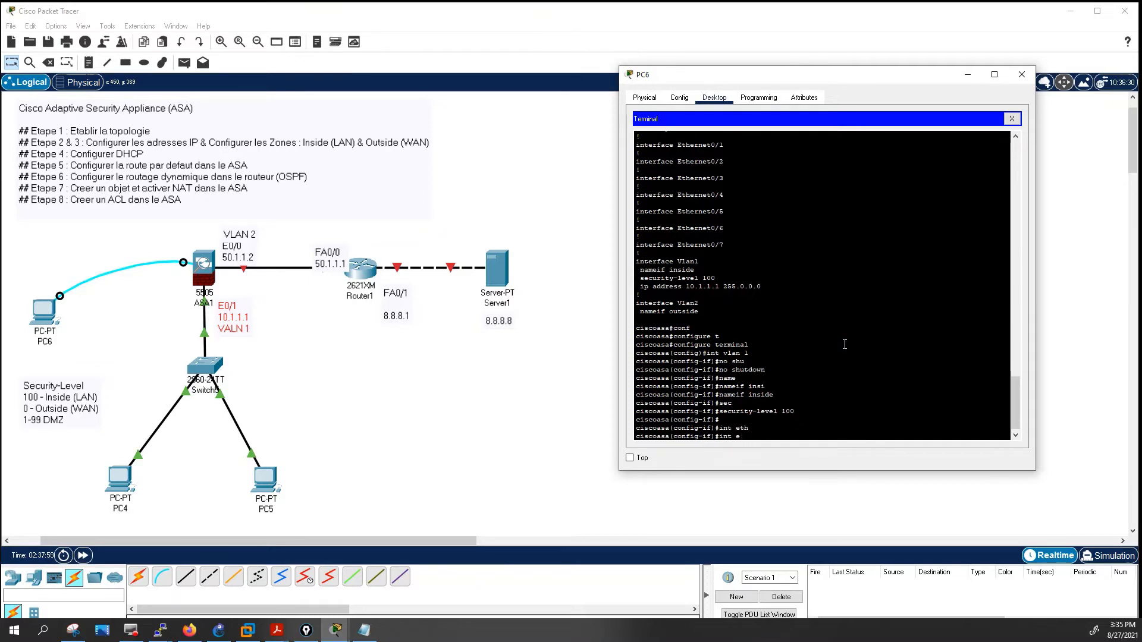
key(BackSpace)
key(BackSpace)
text(exit)
key(Return)
key(Return)
Enter the Ethernet 0/1 interface configuration and assign the port to access VLAN 1.
text(int)
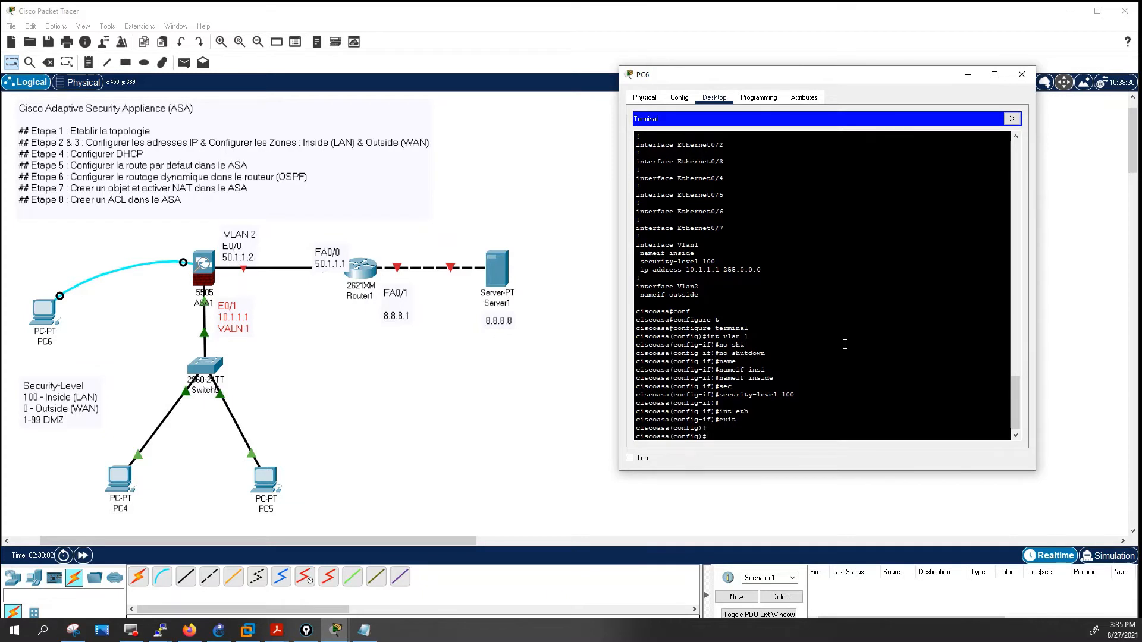
key(Tab)
text(eth)
key(Tab)
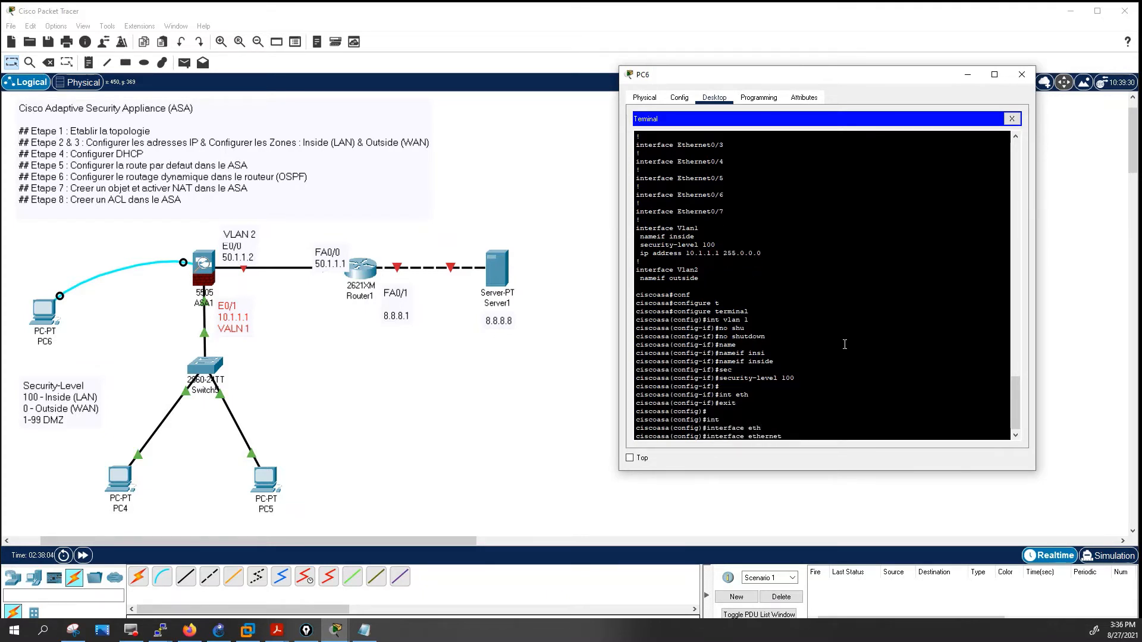
text(0/1)
key(Return)
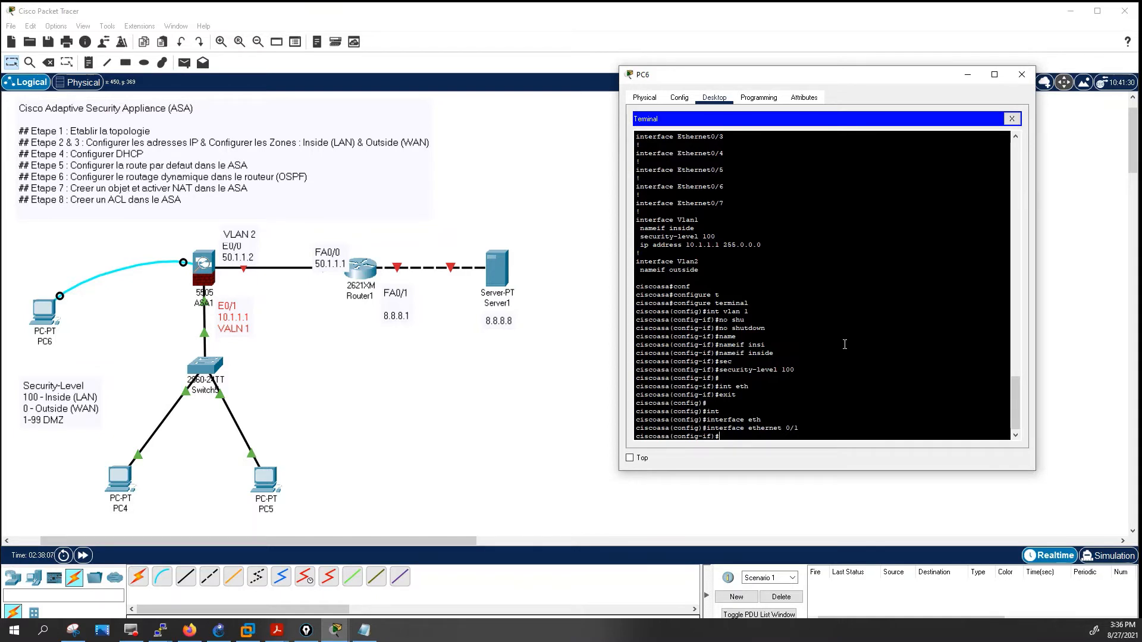
text(swi)
key(Tab)
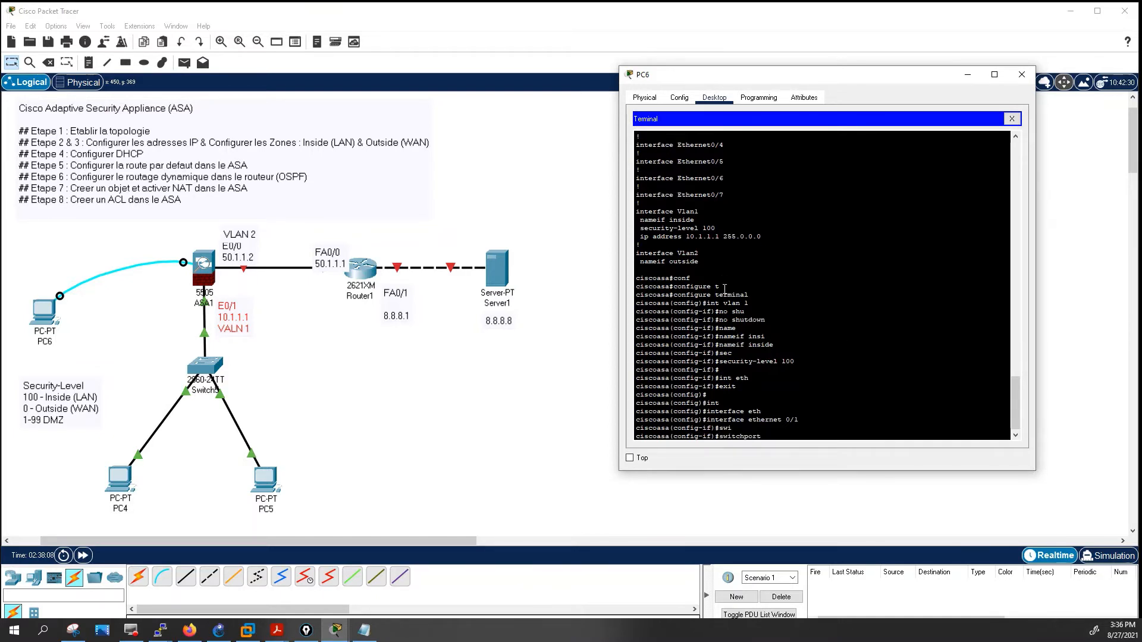
text(cc)
key(Tab)
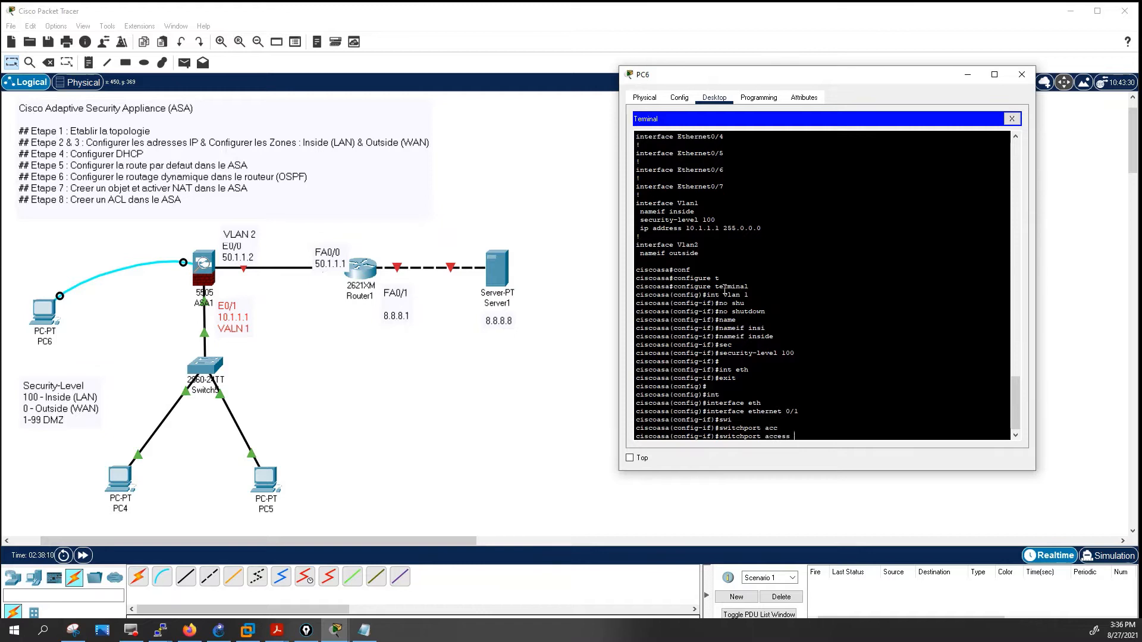
text(v)
key(Tab)
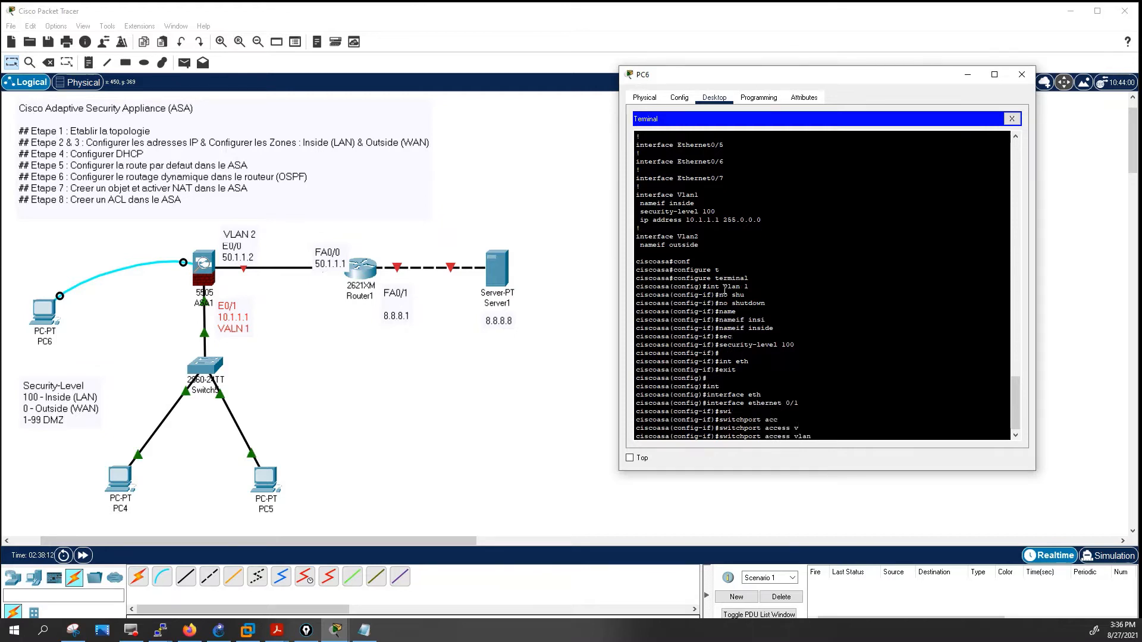
text(1)
key(Return)
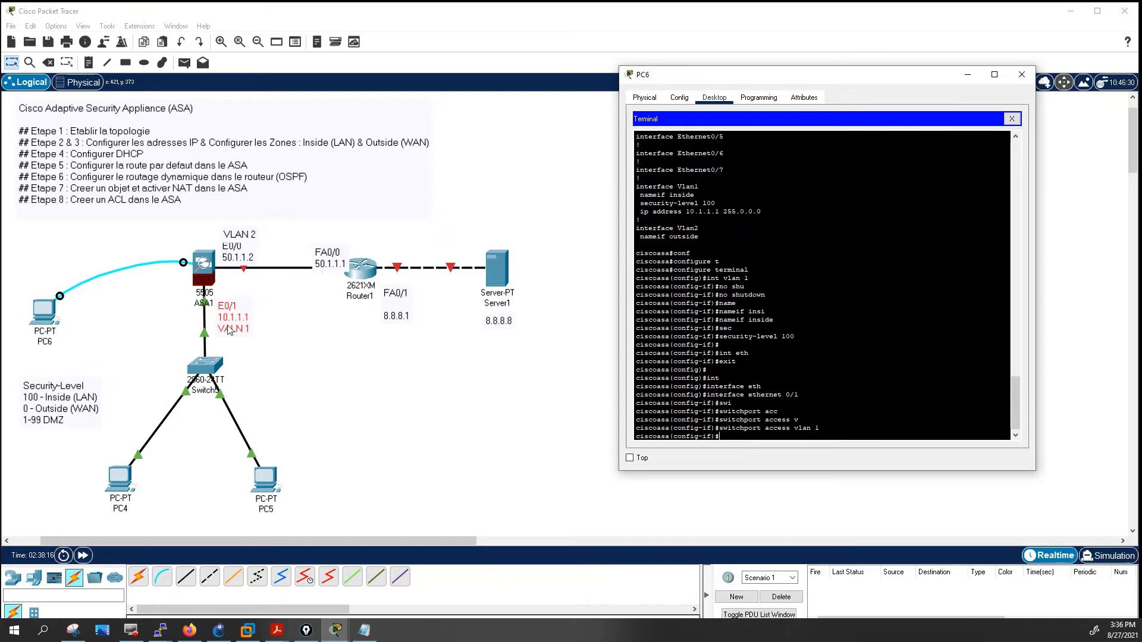
click(307, 630)
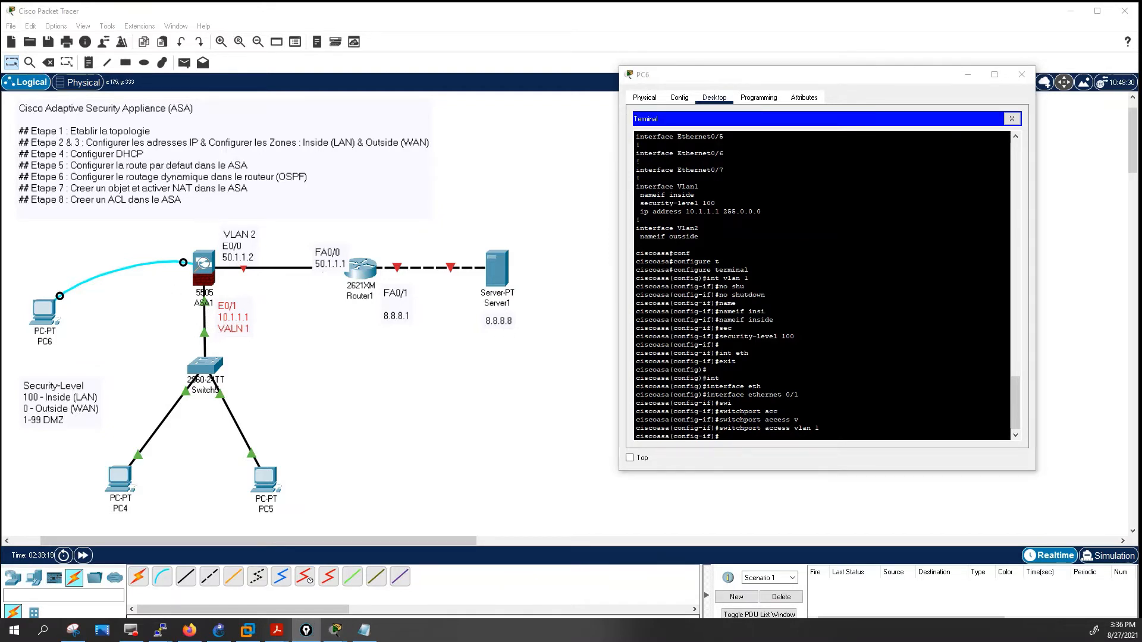
drag(278, 313, 233, 290)
click(306, 630)
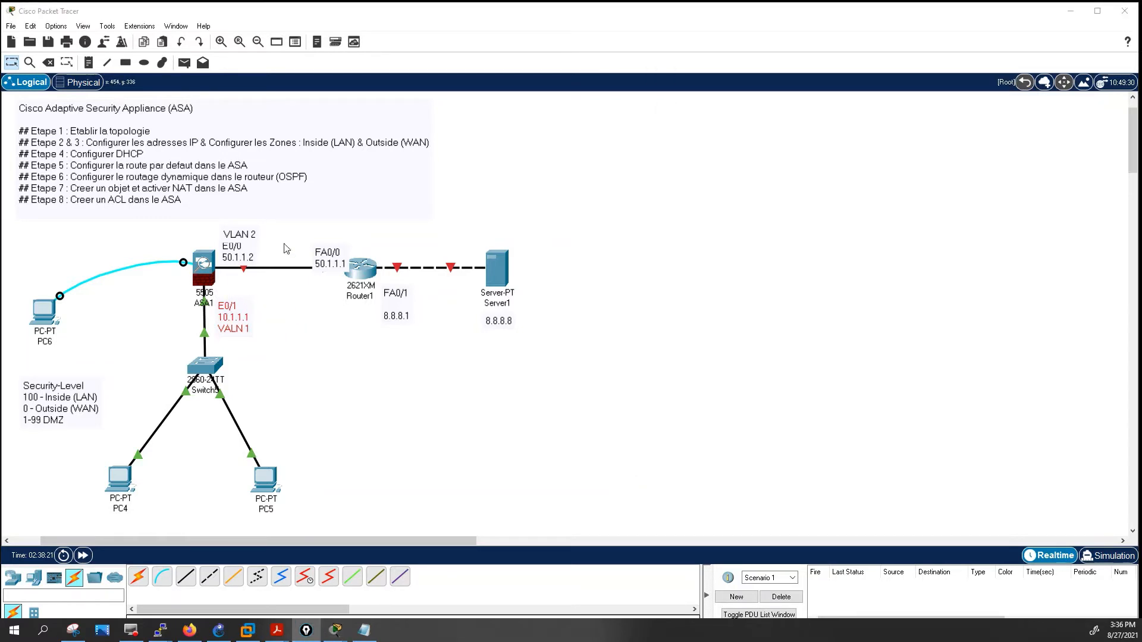
click(238, 289)
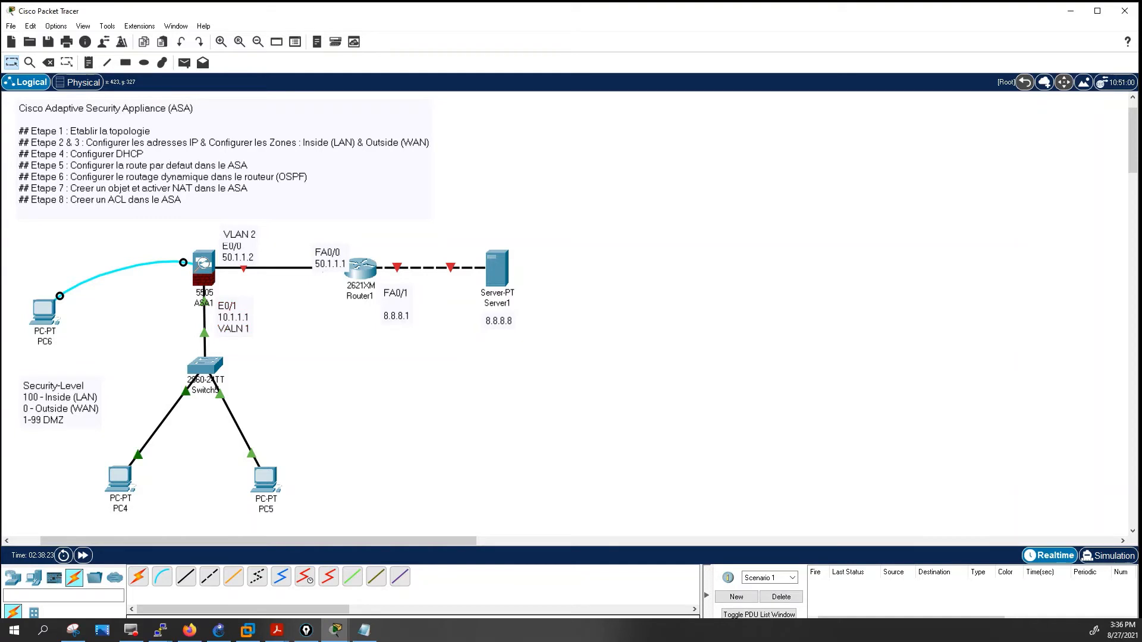
click(306, 630)
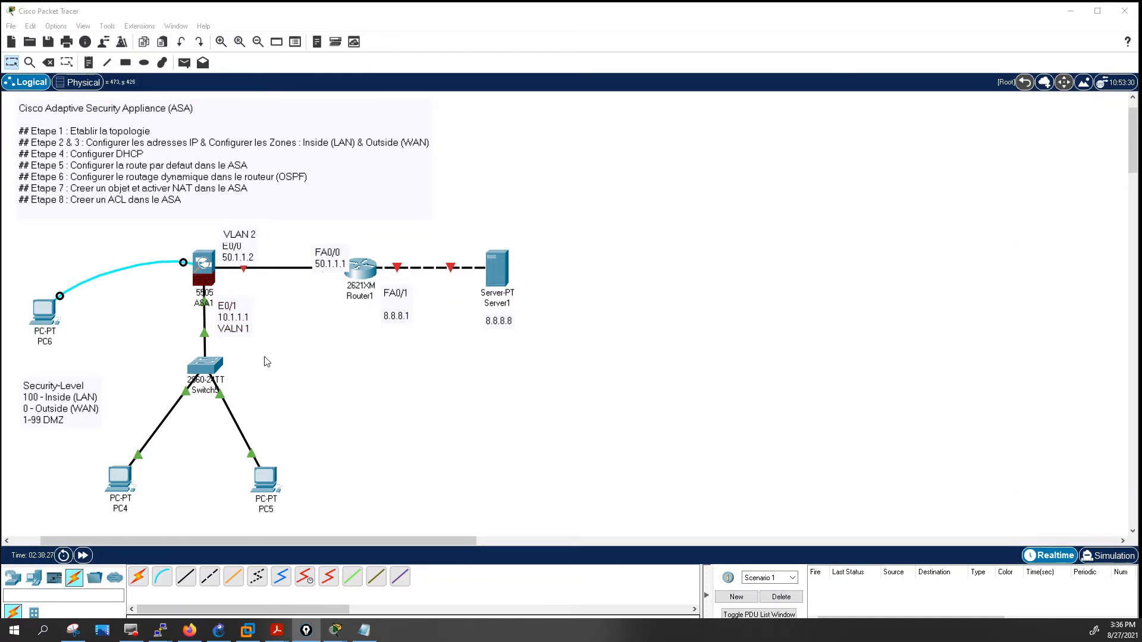
click(263, 340)
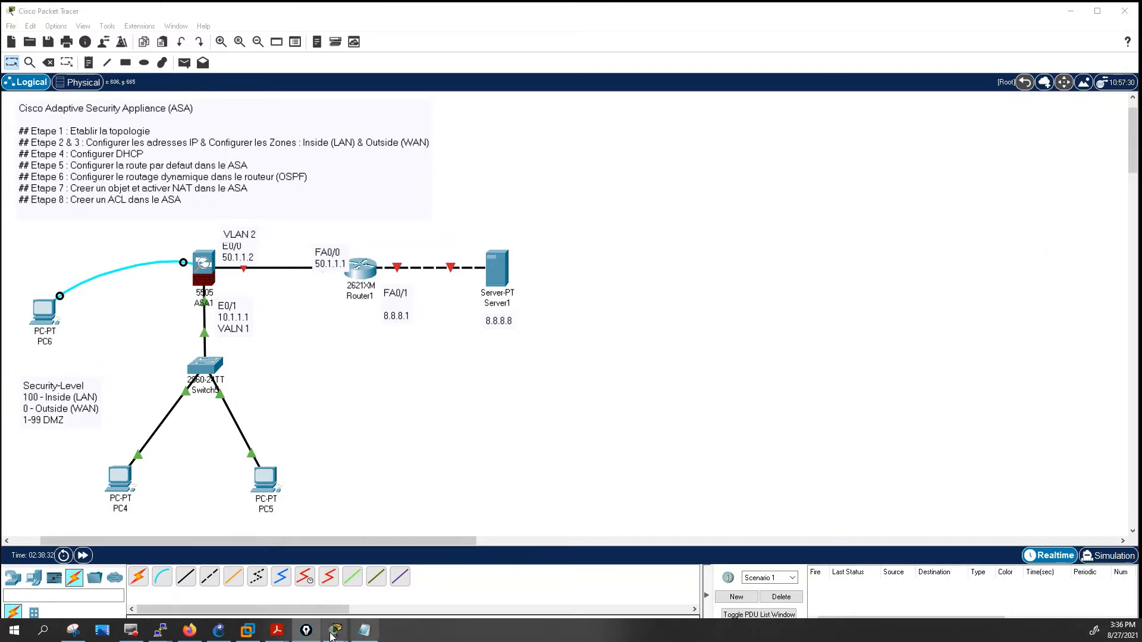
Bring the PC6 terminal back to the front and exit the Ethernet 0/1 interface to global configuration mode.
mouse_move(336, 629)
click(428, 570)
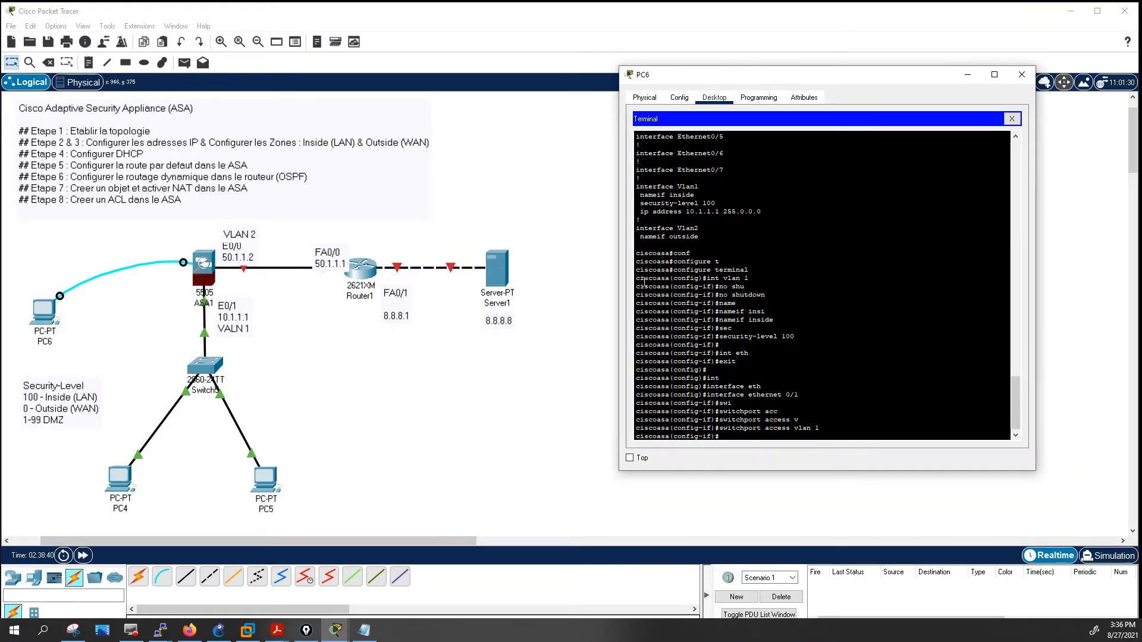
click(987, 302)
key(Return)
key(Return)
key(Return)
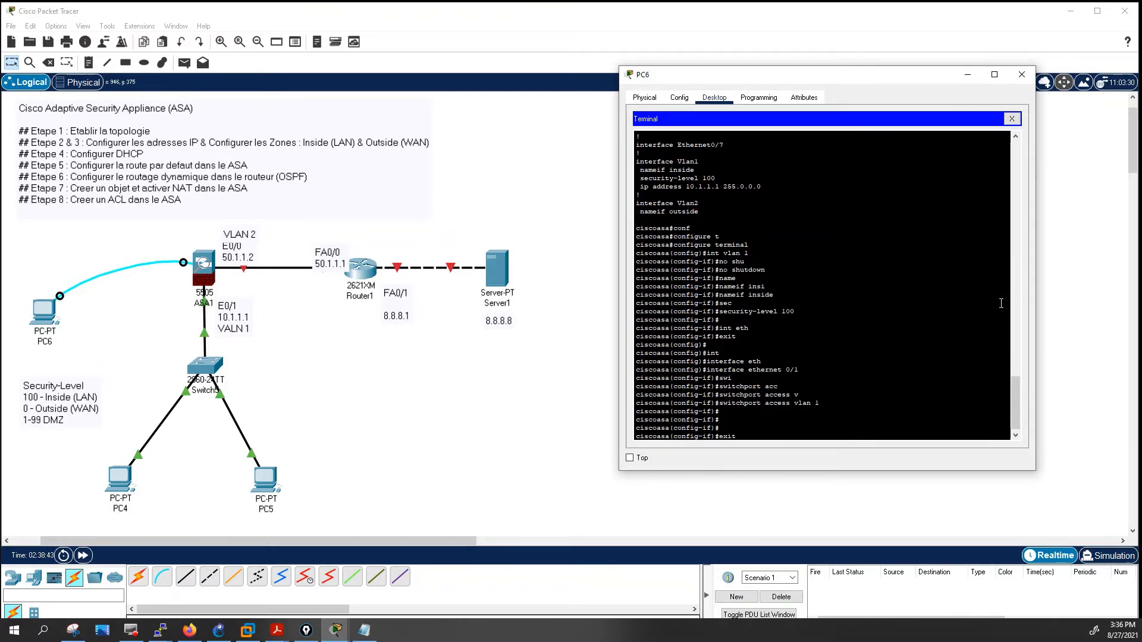
text(exit)
key(Return)
key(Return)
Enter the VLAN 2 interface configuration and assign it the IP address 50.1.1.2 with mask 255.0.0.0.
text(int)
key(Tab)
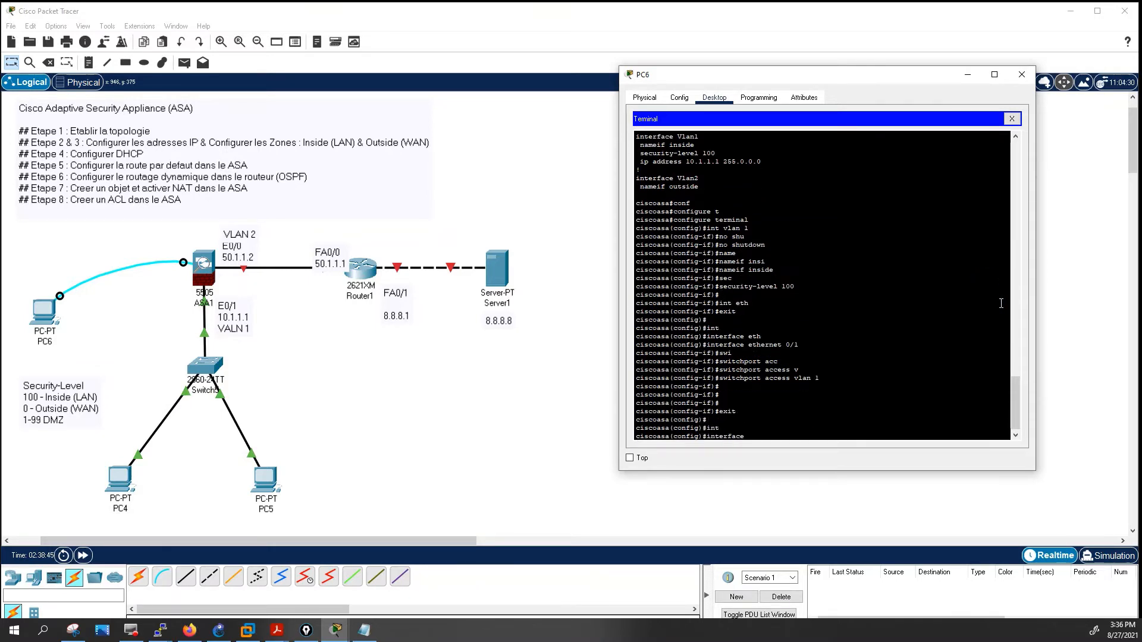
text(v)
key(Tab)
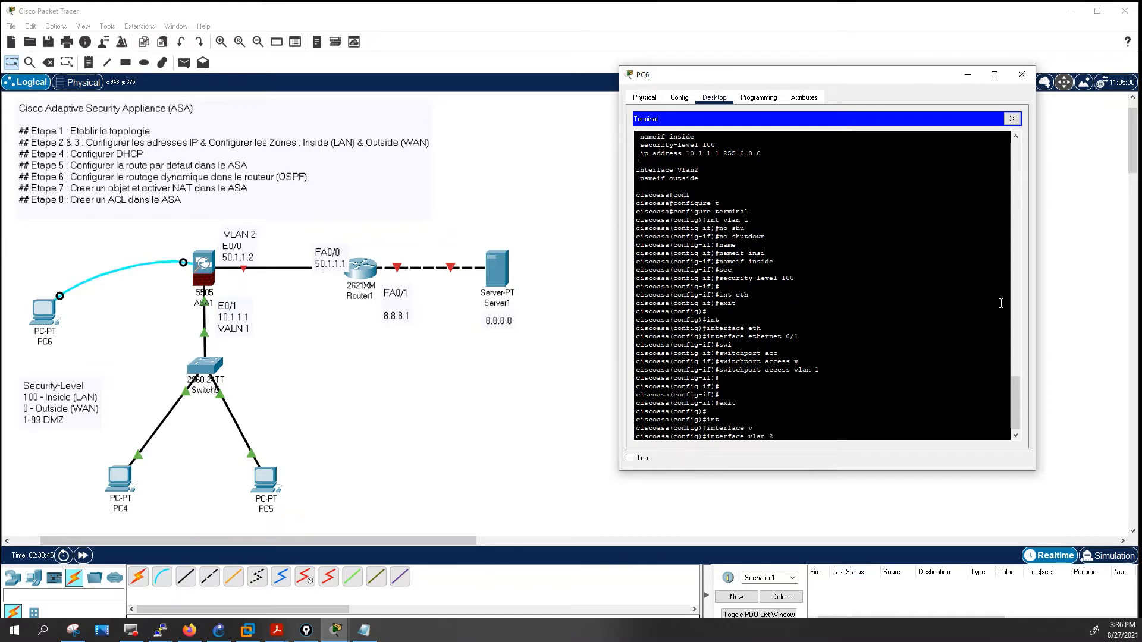
text(2)
key(Return)
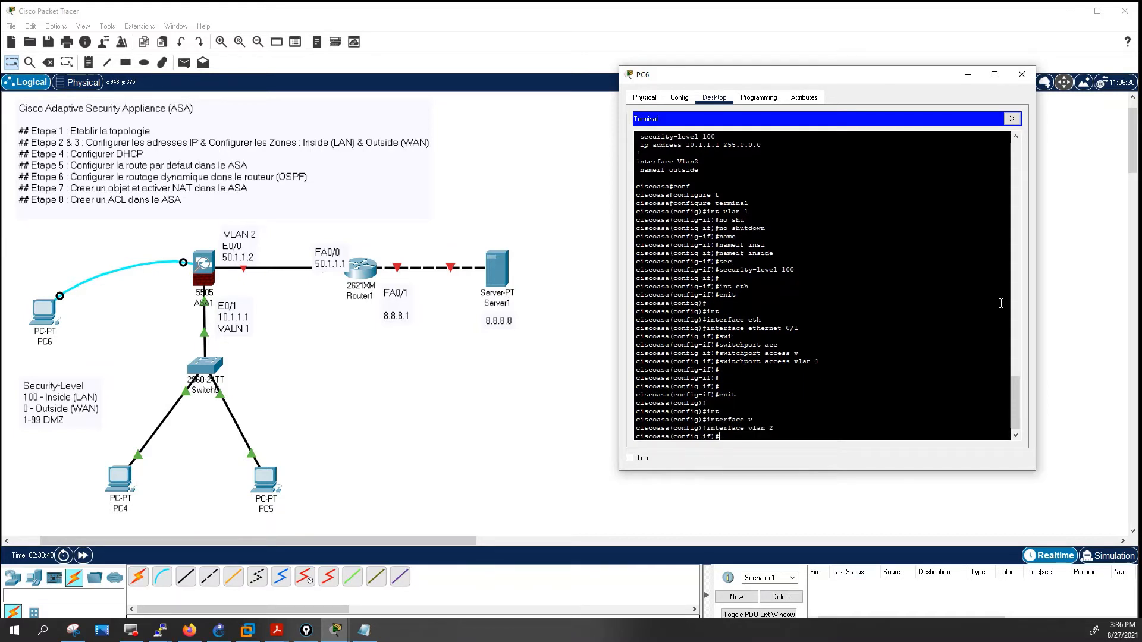
text(ip add)
key(Tab)
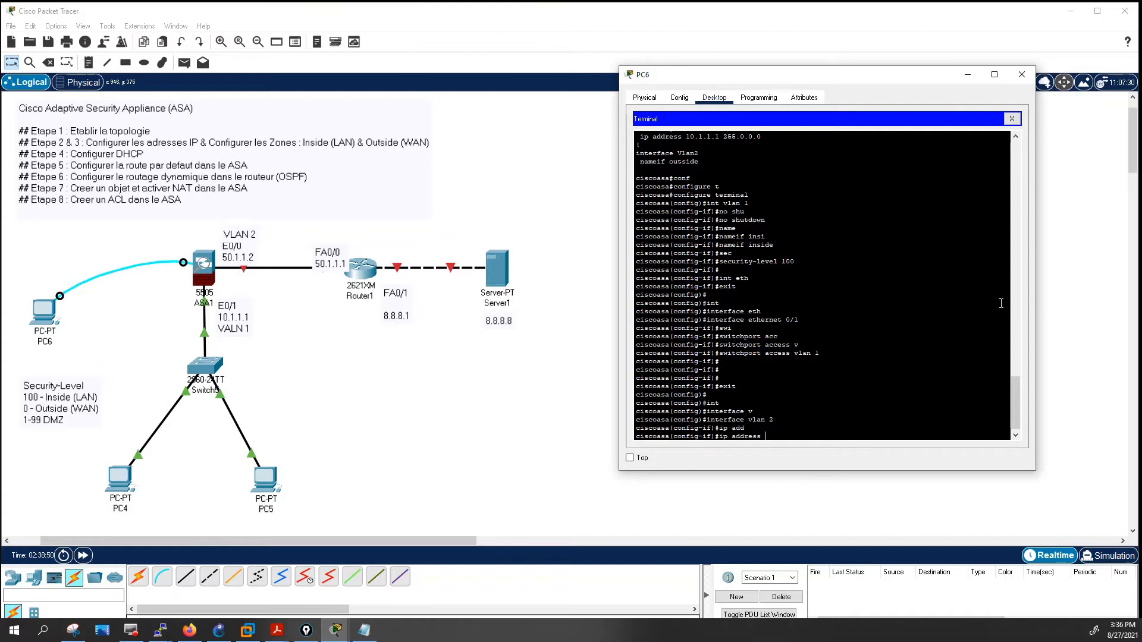
text(50.1.1.2 255.0.0.0)
key(Return)
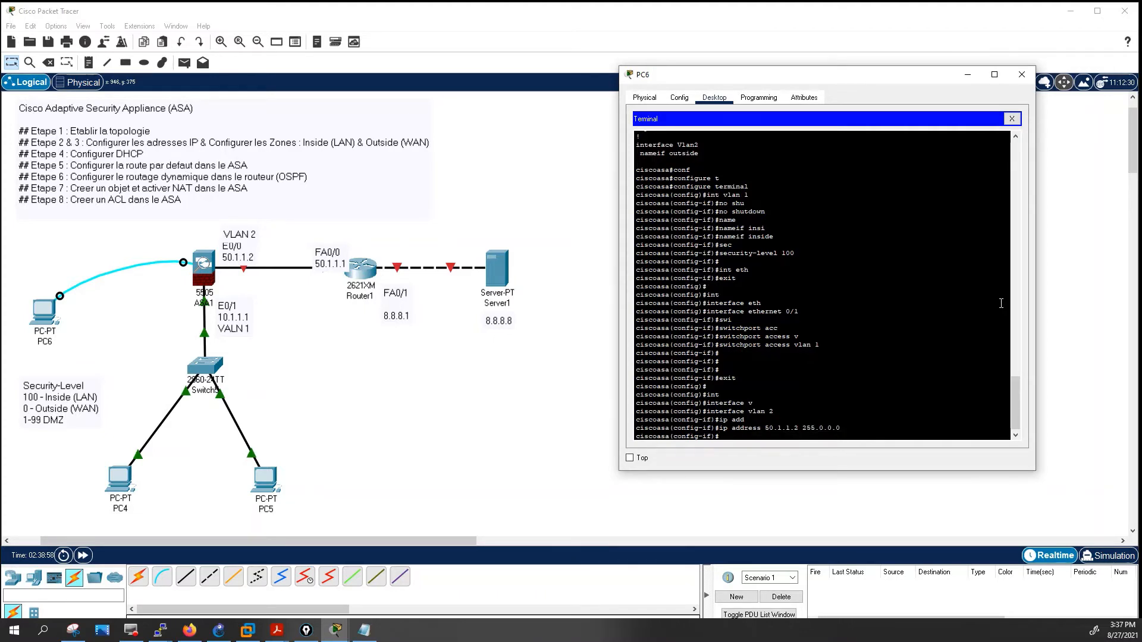
Enable the VLAN 2 interface with no shutdown and name it outside with the nameif command.
text(no shu)
key(Tab)
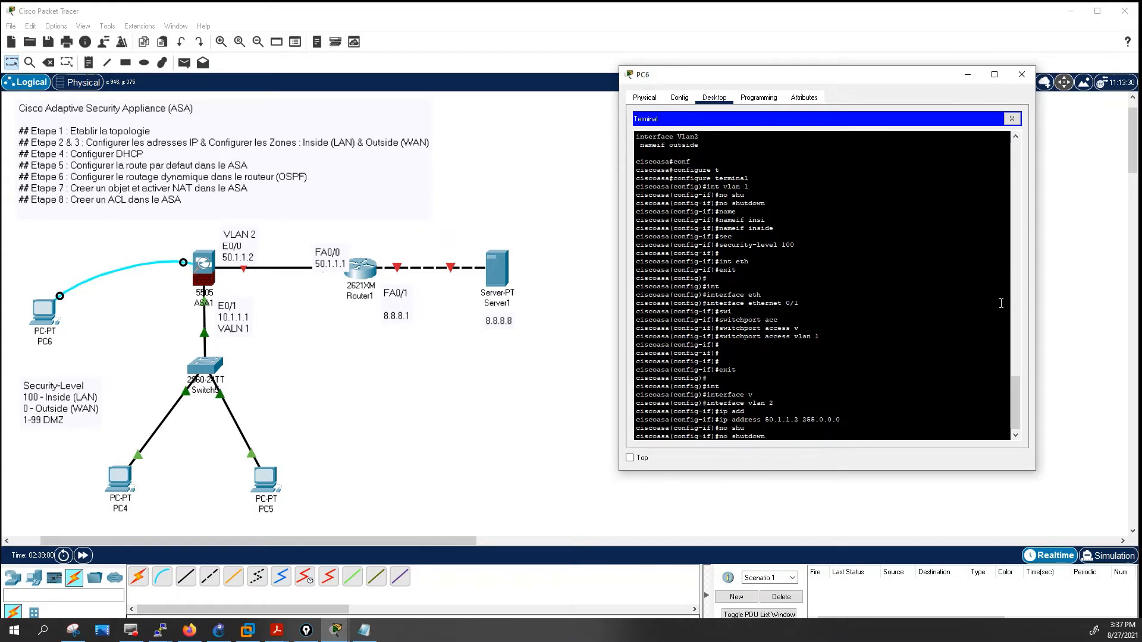
key(Return)
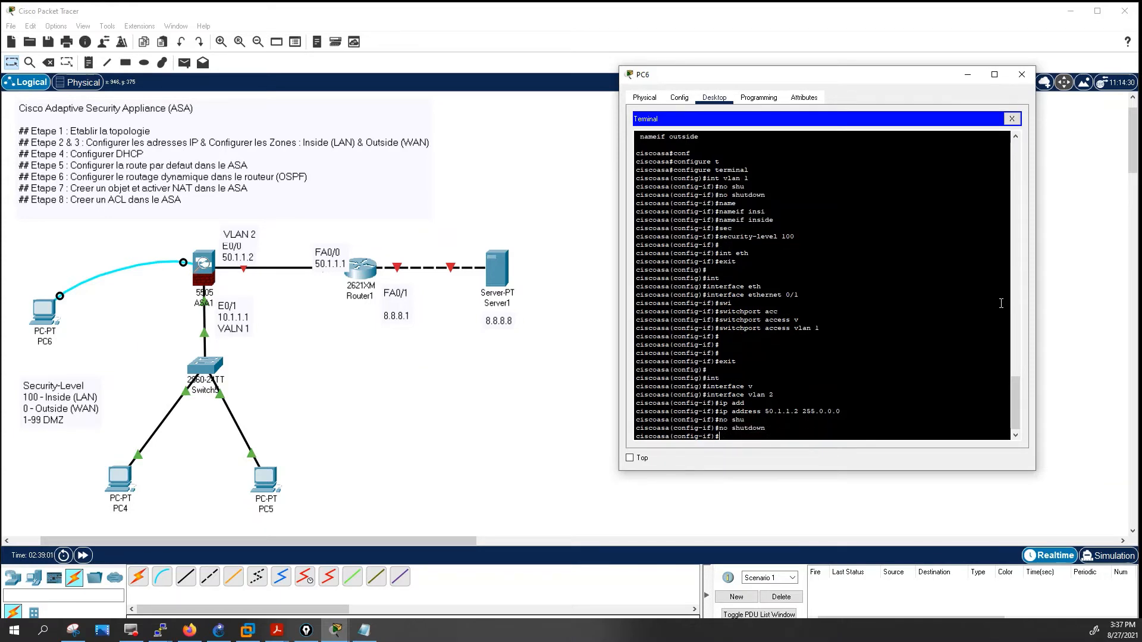
text(na)
key(Tab)
text(ou)
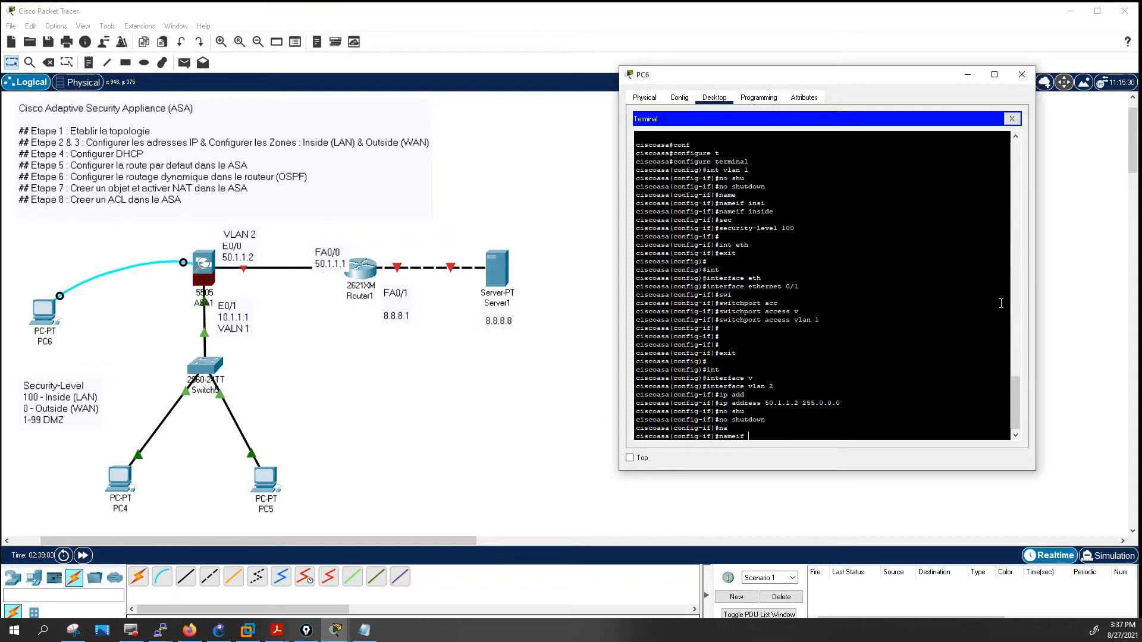
text(tside)
key(Return)
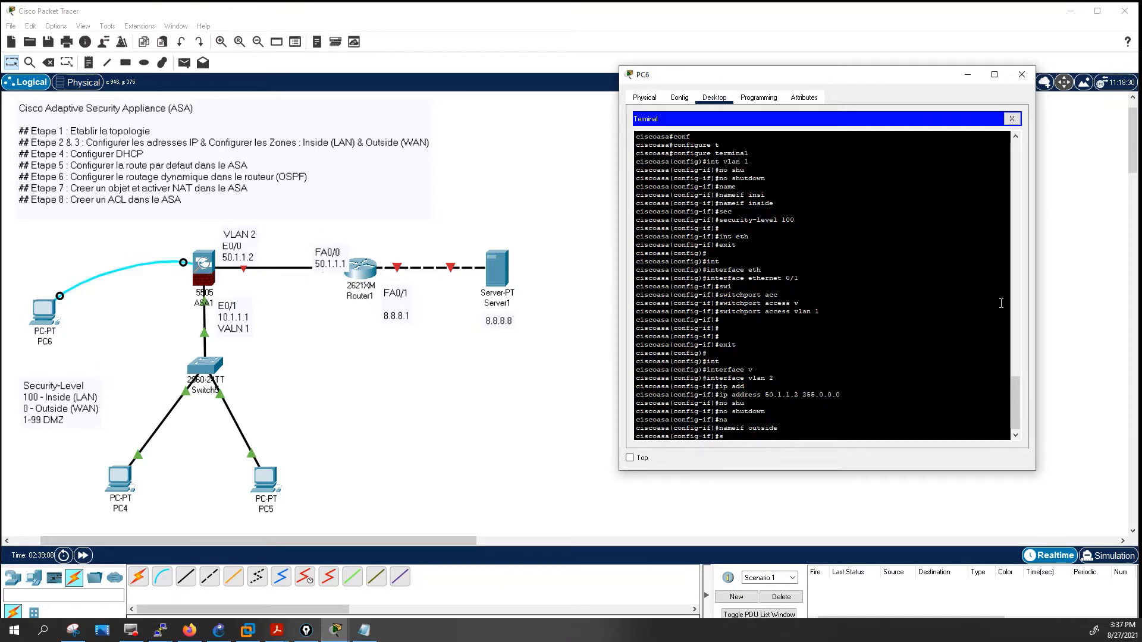
Set the VLAN 2 interface's security level to 0 and exit to global configuration mode.
text(sec)
key(Tab)
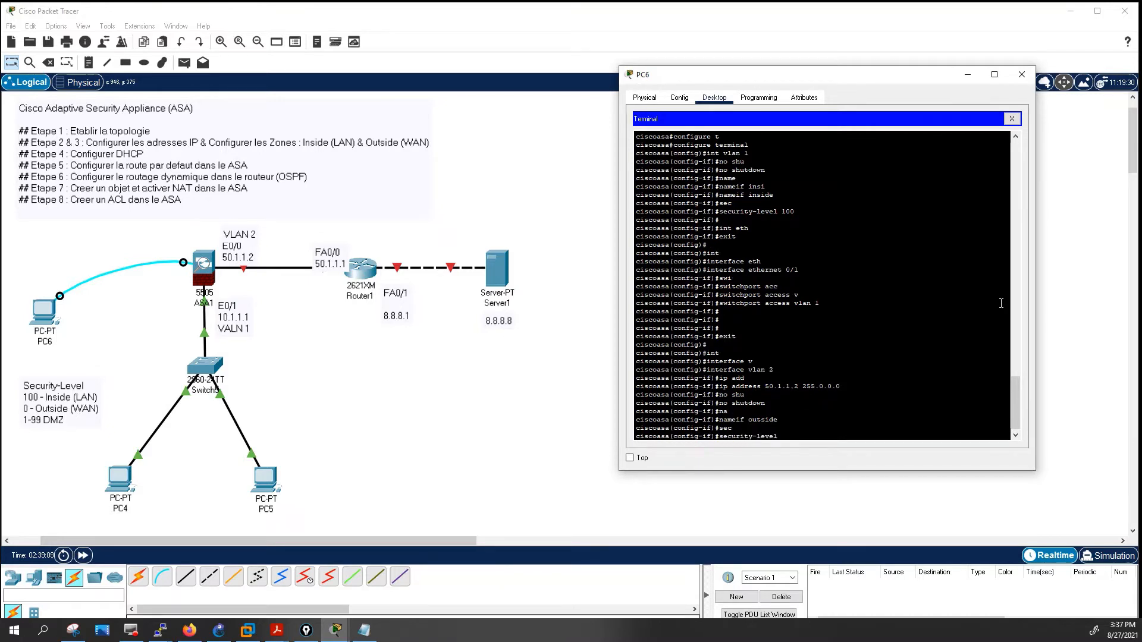
text(0)
key(Return)
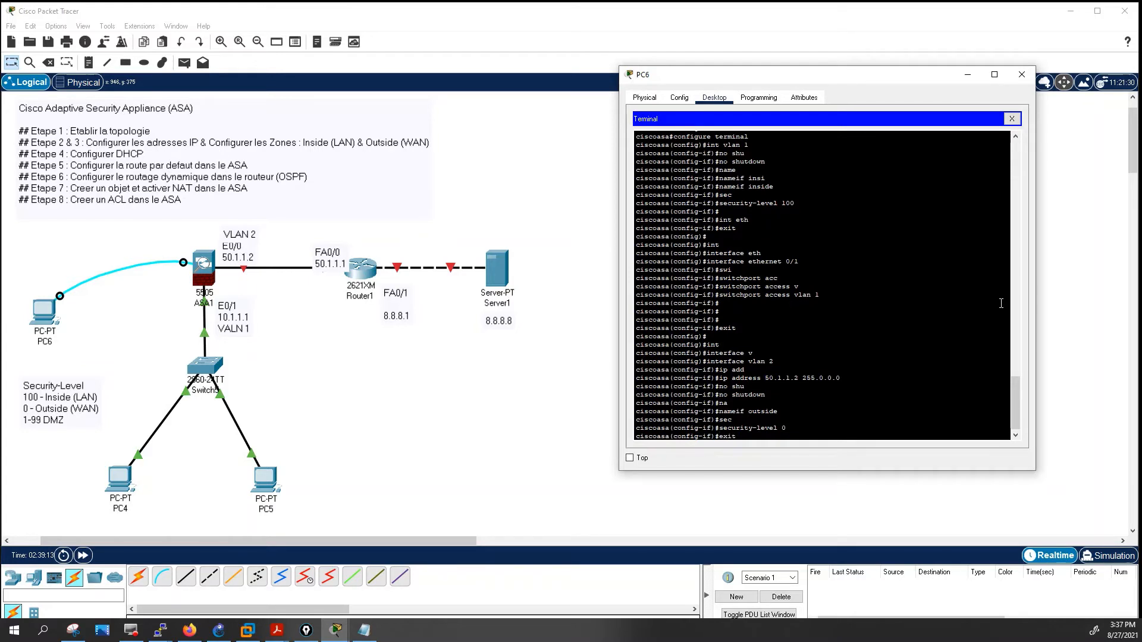
text(exit)
key(Return)
key(Return)
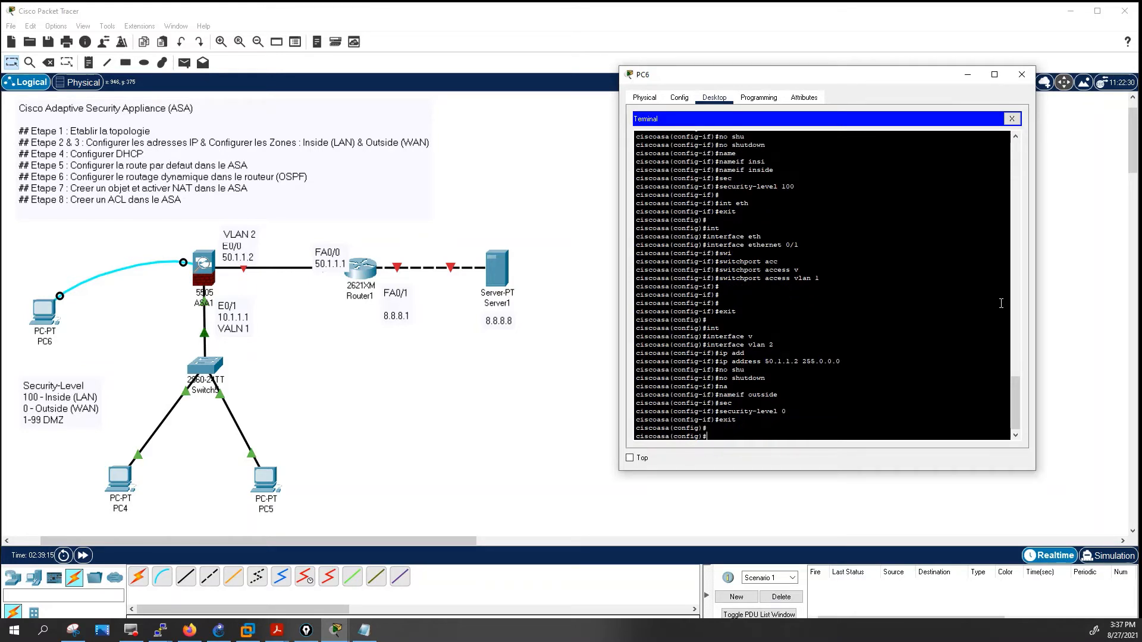
Enter the Ethernet 0/0 interface configuration and begin a switchport command.
text(int)
key(Tab)
text(eth)
key(Tab)
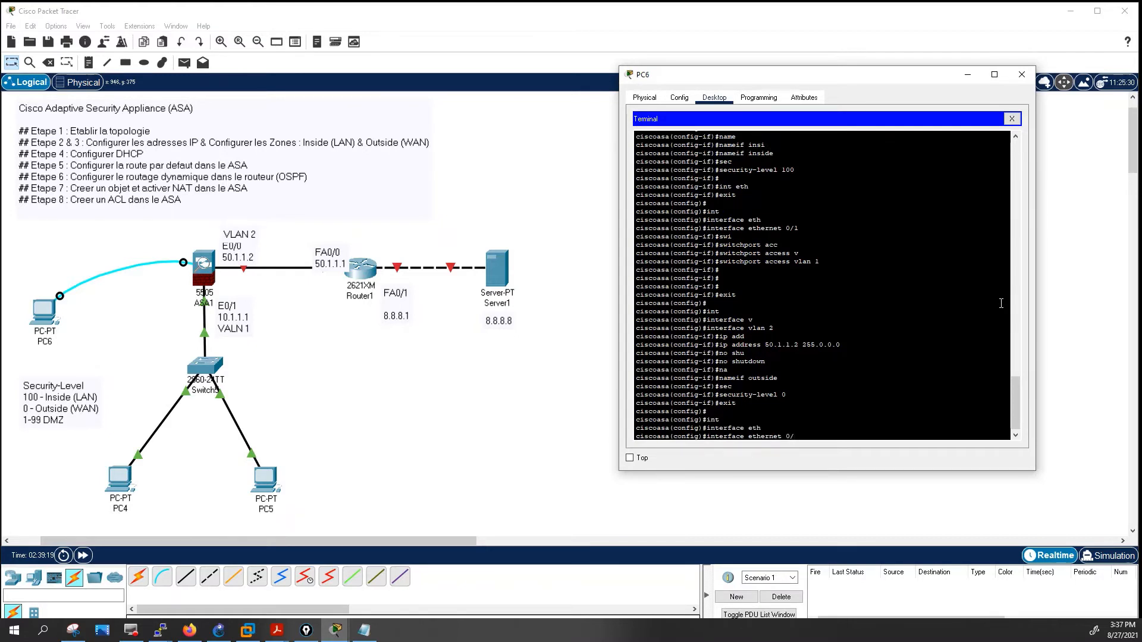
text(0/0)
key(Return)
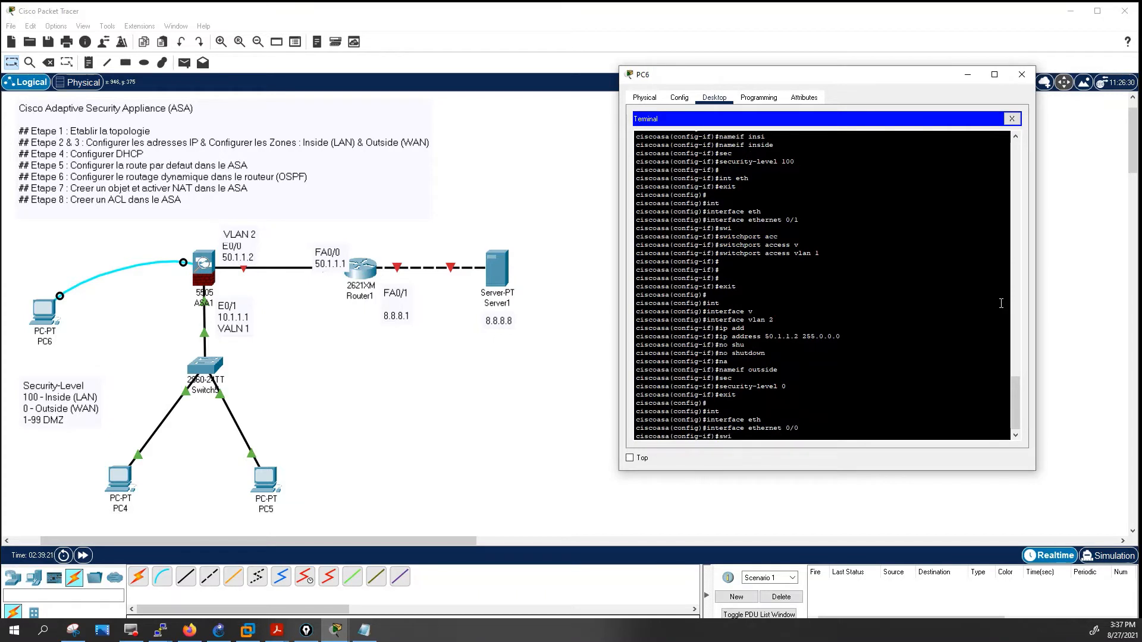
text(swi)
key(Tab)
text(mo)
key(Tab)
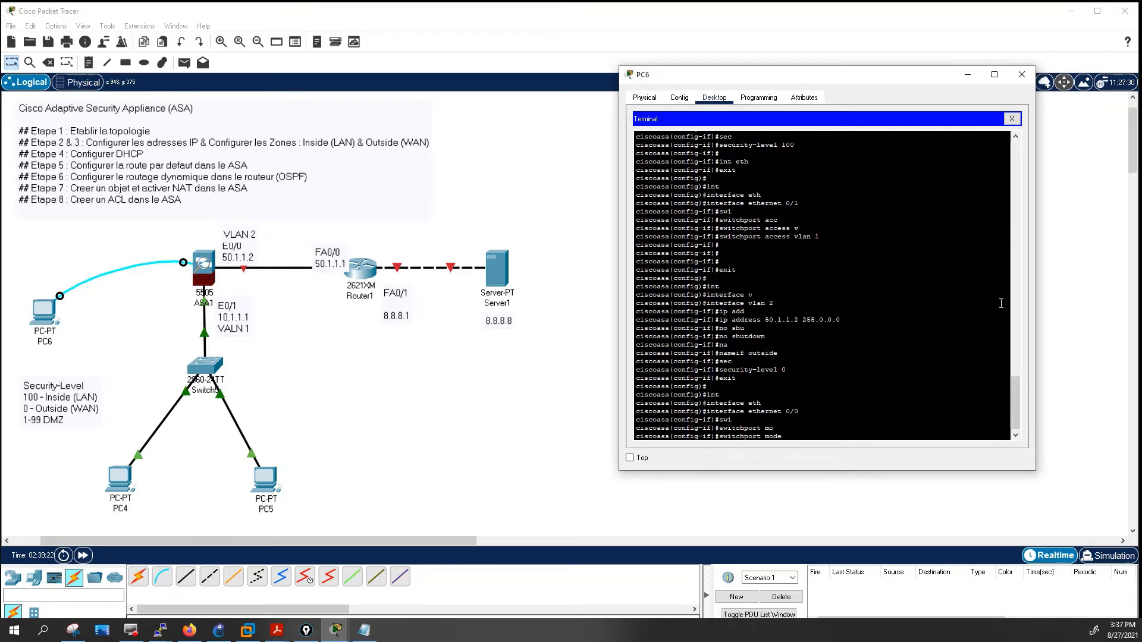
key(BackSpace)
key(BackSpace)
Complete the switchport command to assign Ethernet 0/0 to access VLAN 2, and end the configuration to return to privileged EXEC mode.
text(acc)
key(Tab)
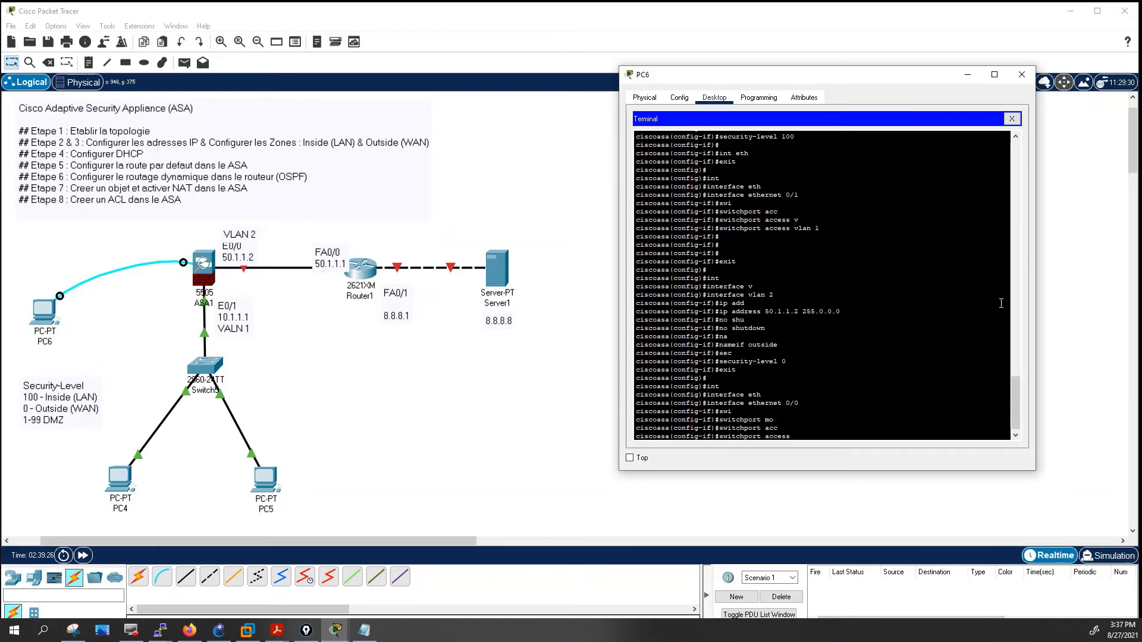
text(v)
key(Tab)
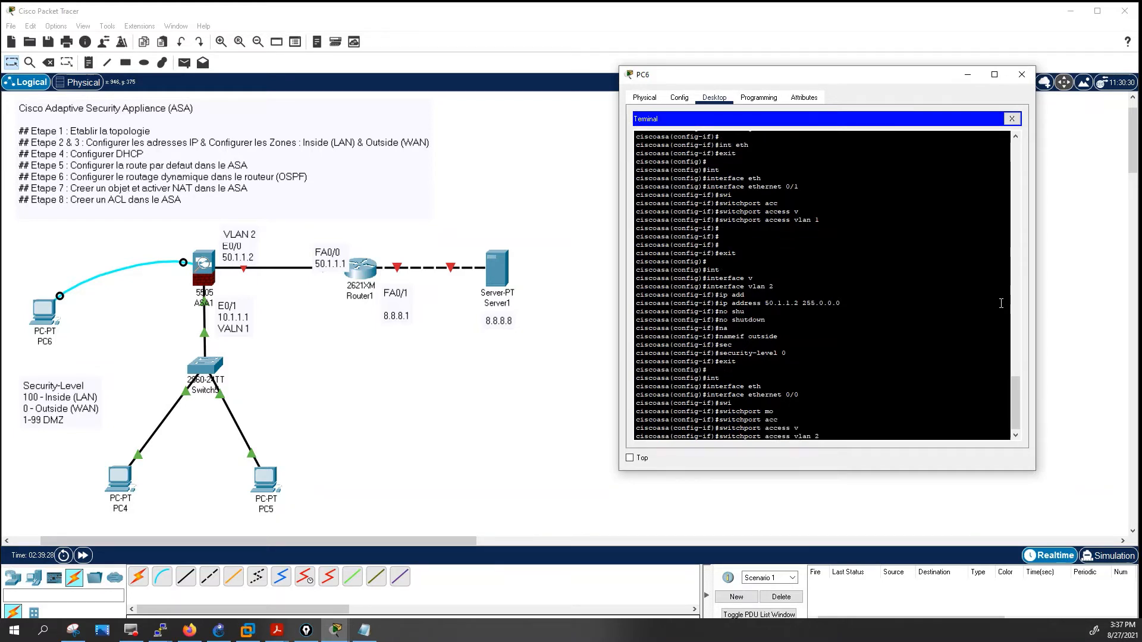
text(2)
key(Return)
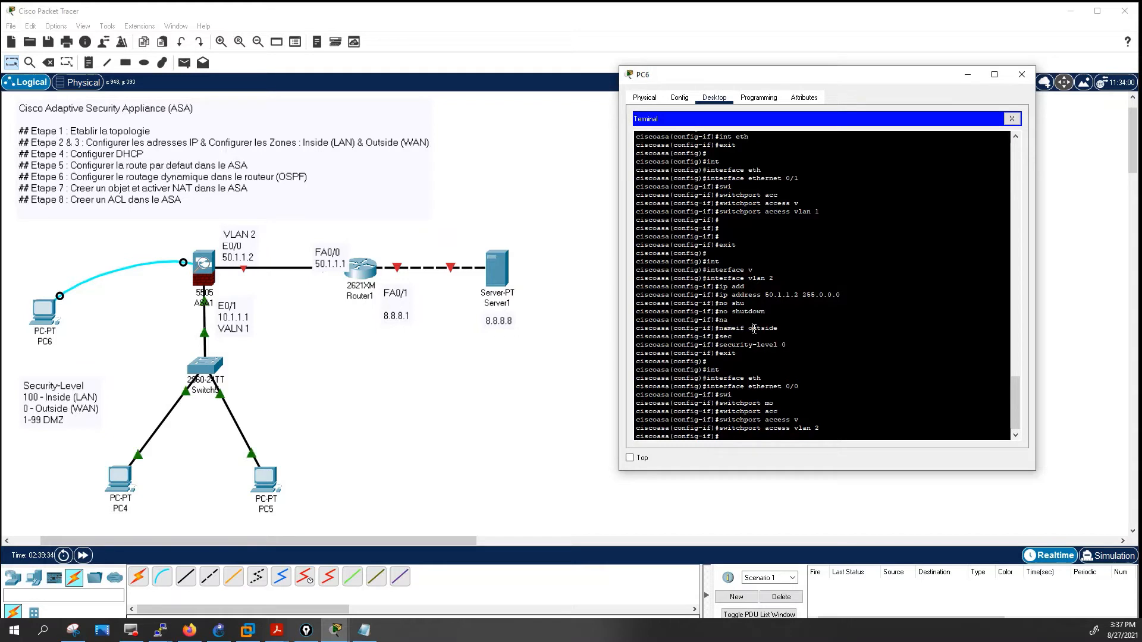
key(Return)
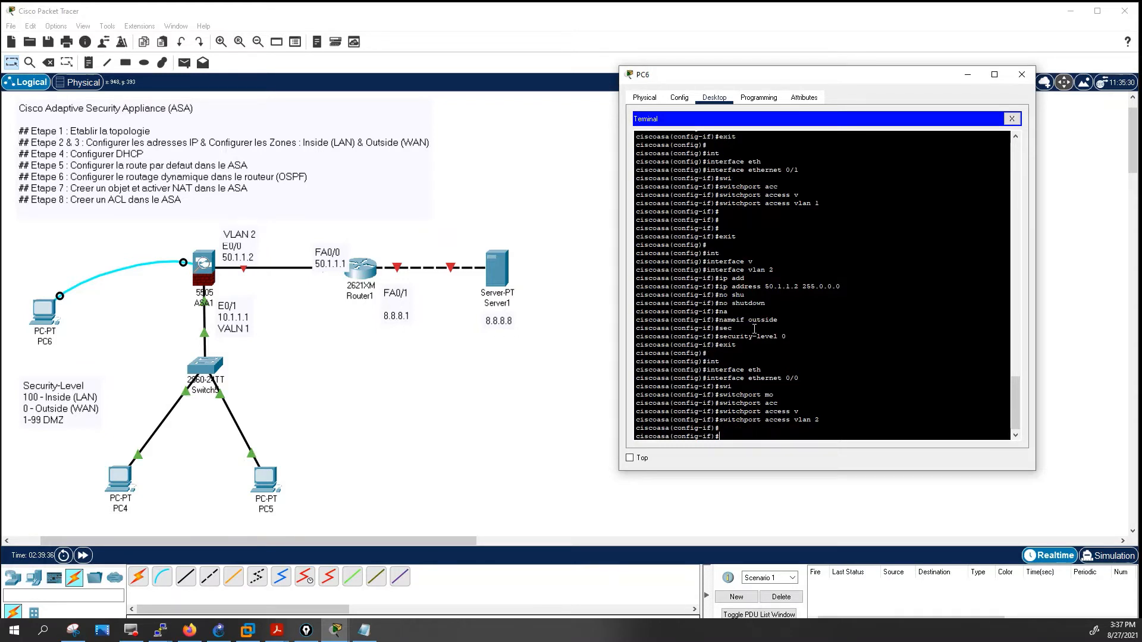
text(end)
key(Return)
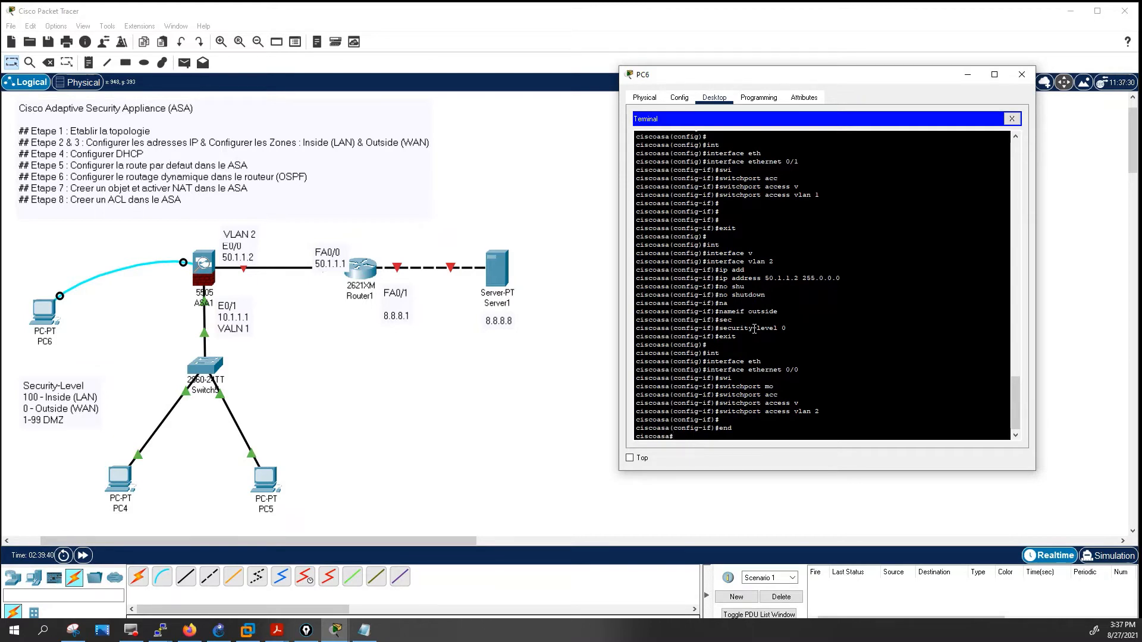
List the options of the show command in the ASA console and review the available entries such as vlan, route and ip.
text(sh)
key(Tab)
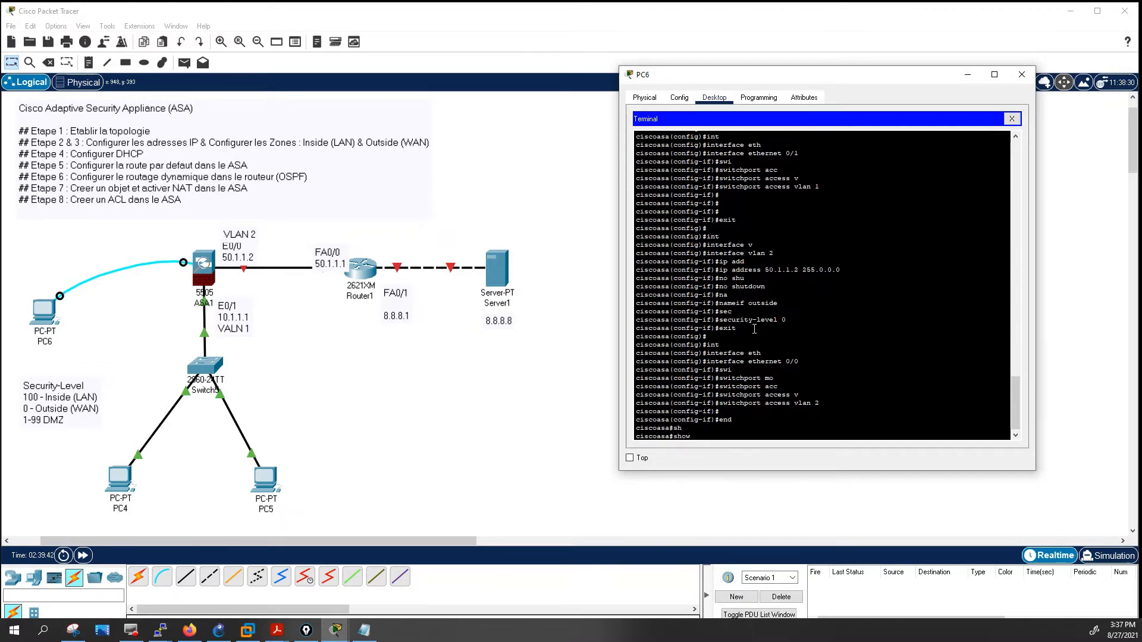
text(?)
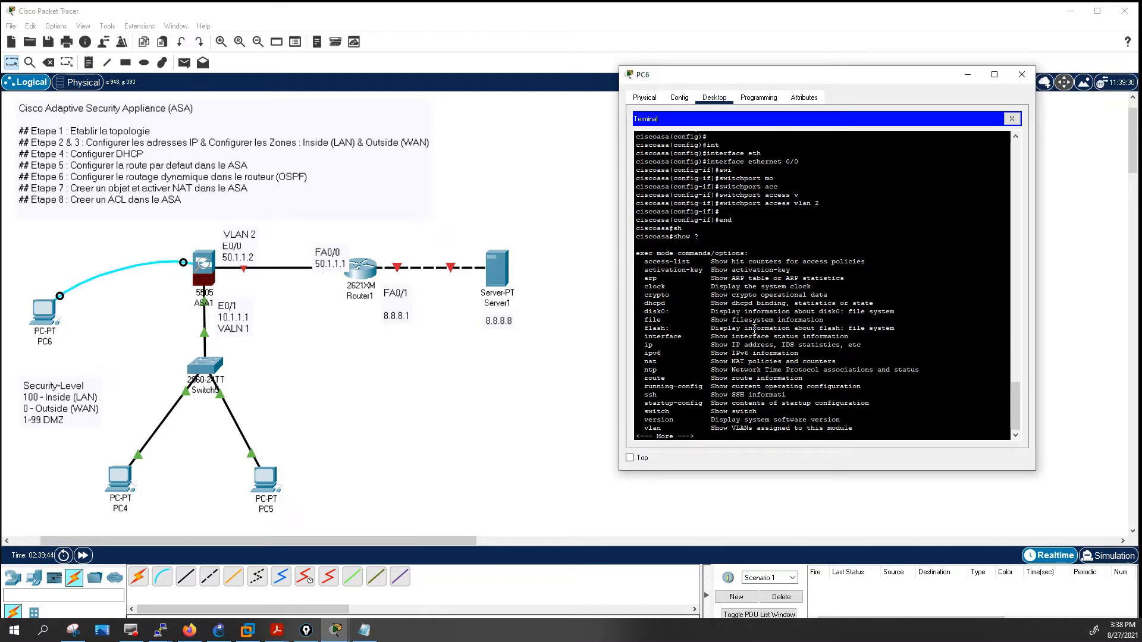
key(Return)
key(Return)
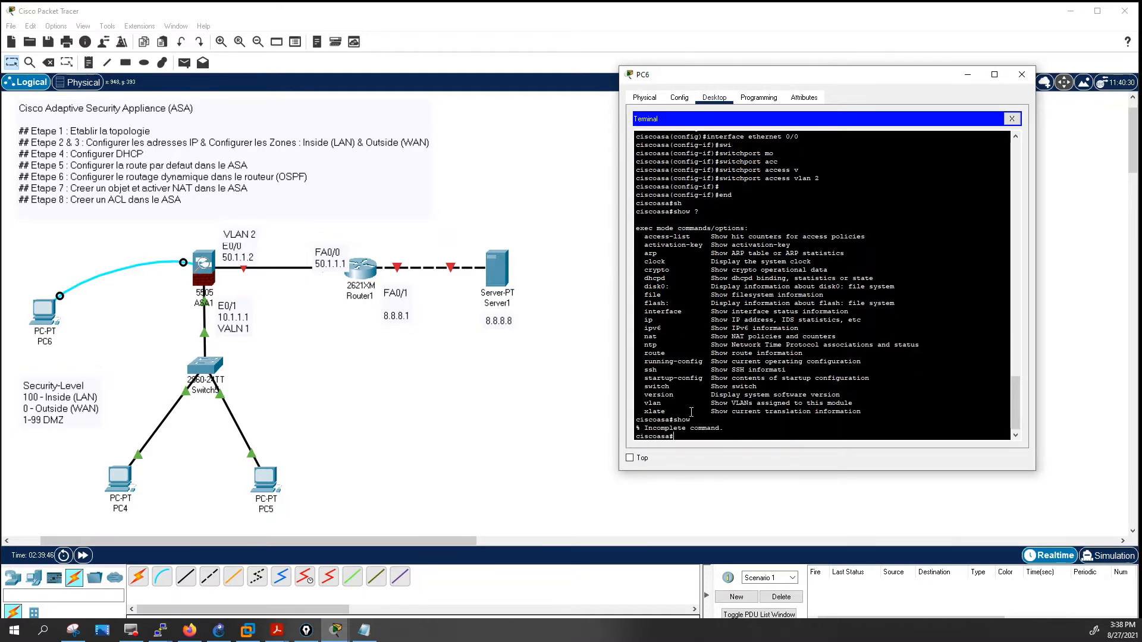
drag(673, 410, 640, 402)
click(667, 400)
click(669, 352)
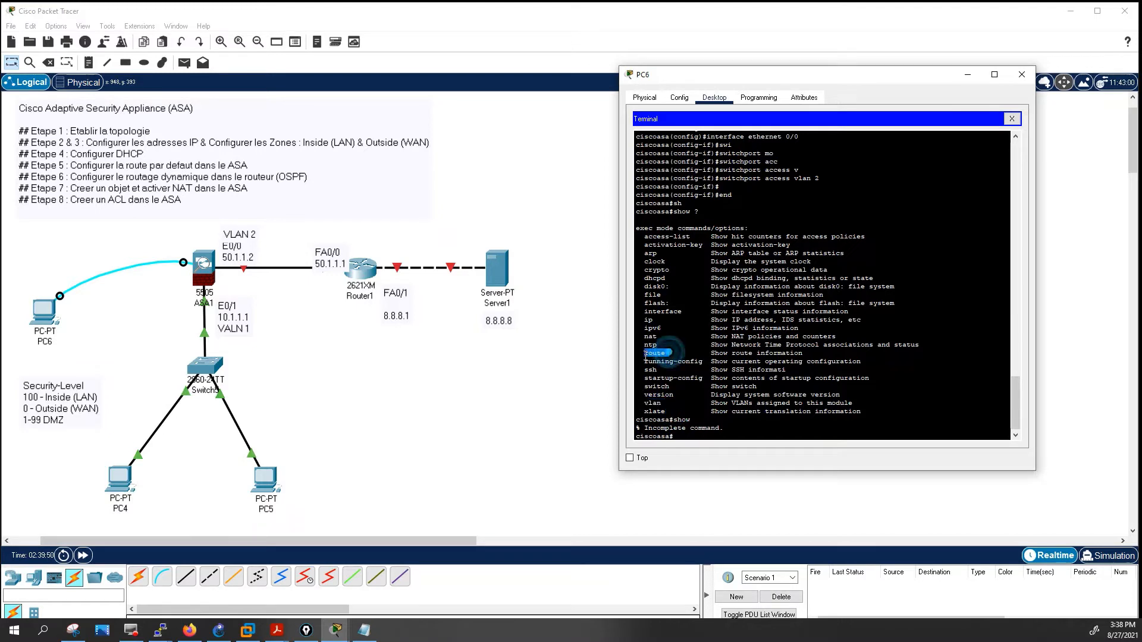
click(657, 321)
drag(657, 320, 642, 325)
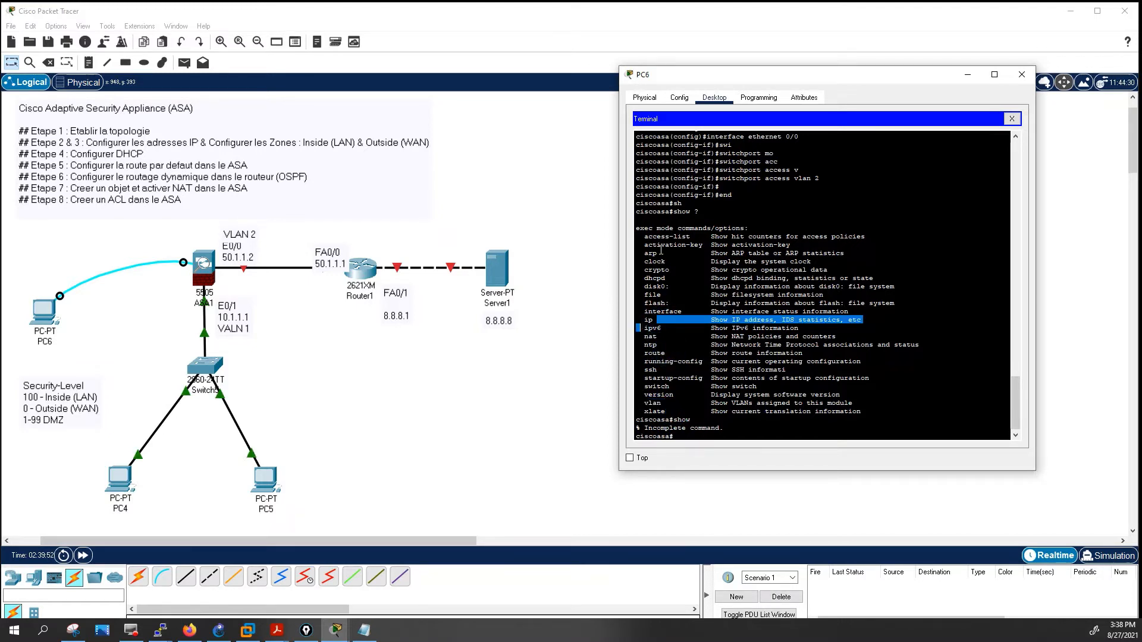
click(768, 386)
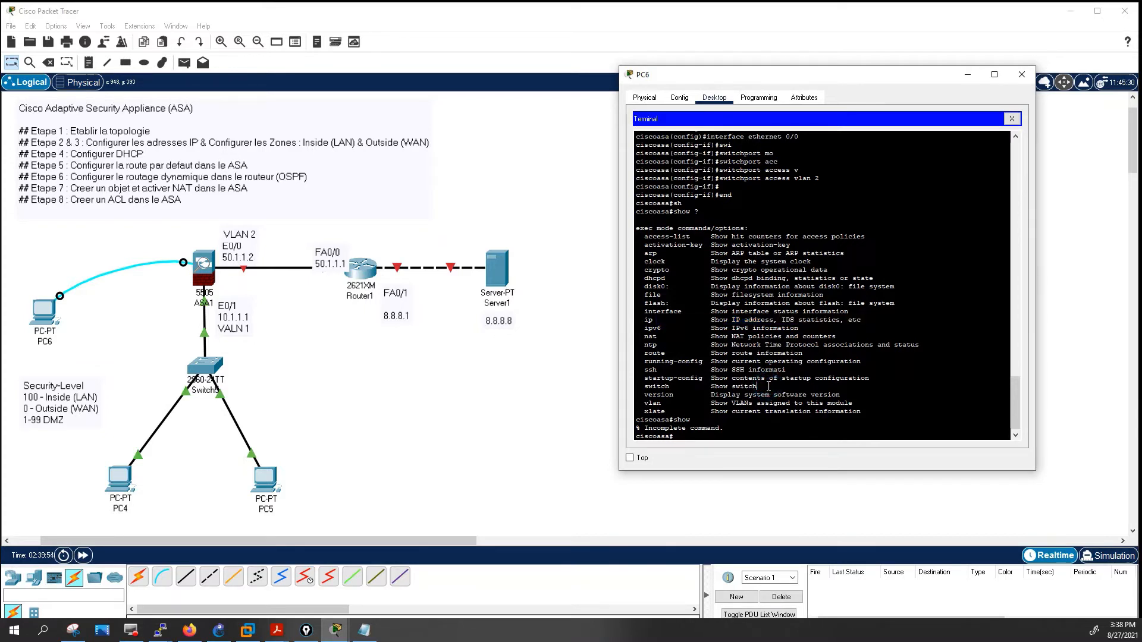
Run show ip address on the ASA and check the name, address, mask and method of Vlan1 and Vlan2.
text(sh)
key(Tab)
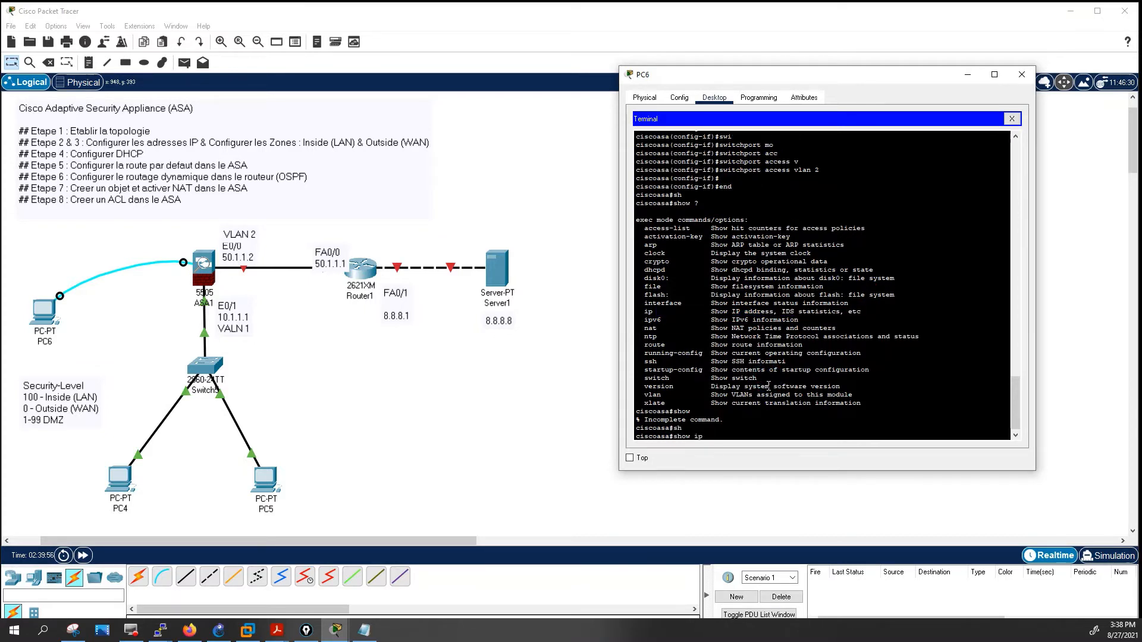
text(ip ?)
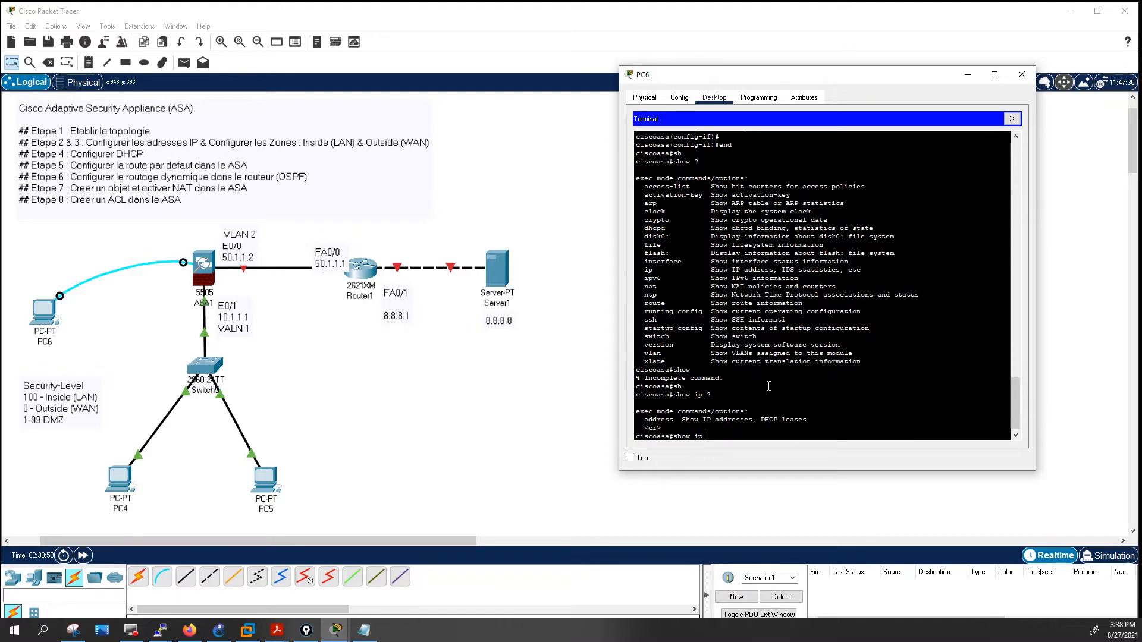
text(a)
key(Tab)
key(Return)
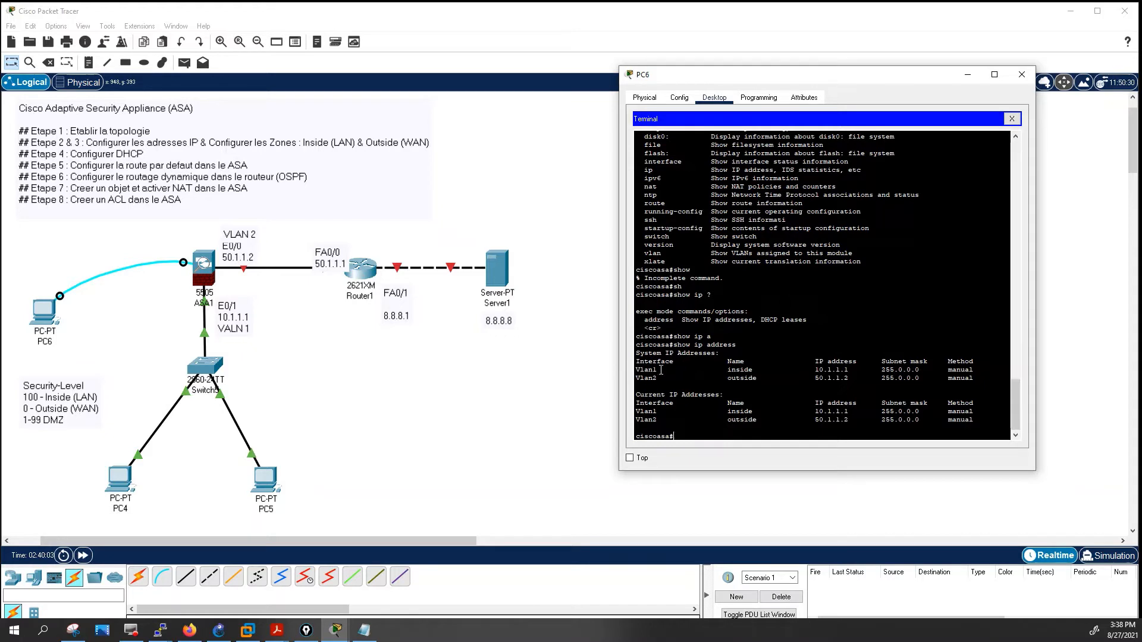
drag(661, 370, 644, 370)
drag(752, 370, 730, 370)
drag(815, 369, 908, 370)
drag(987, 369, 956, 370)
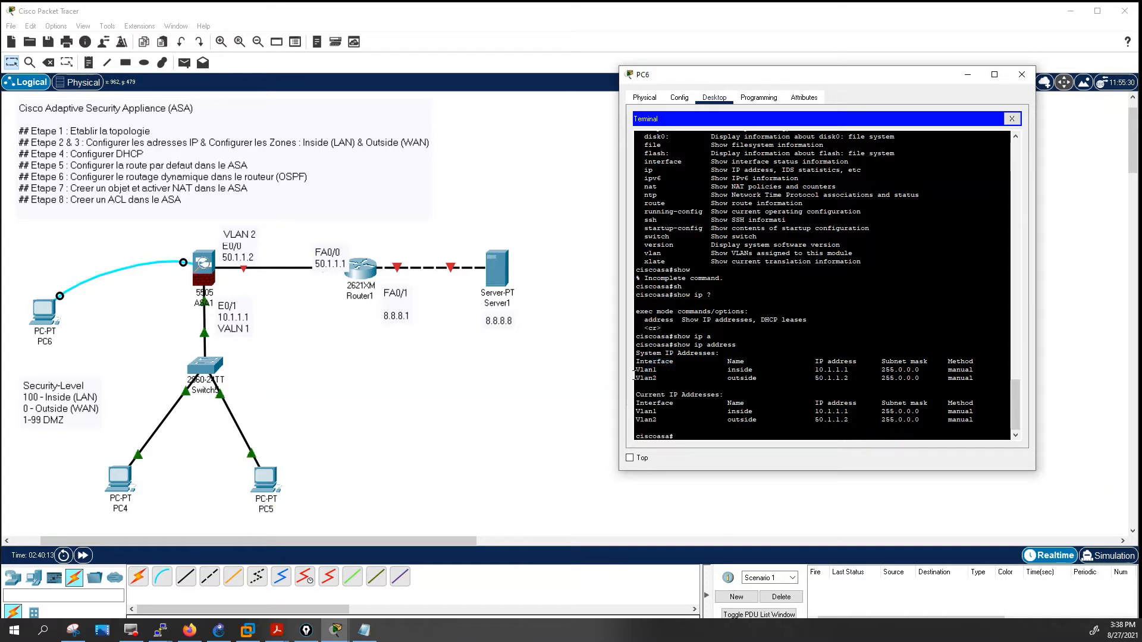
drag(660, 369, 634, 378)
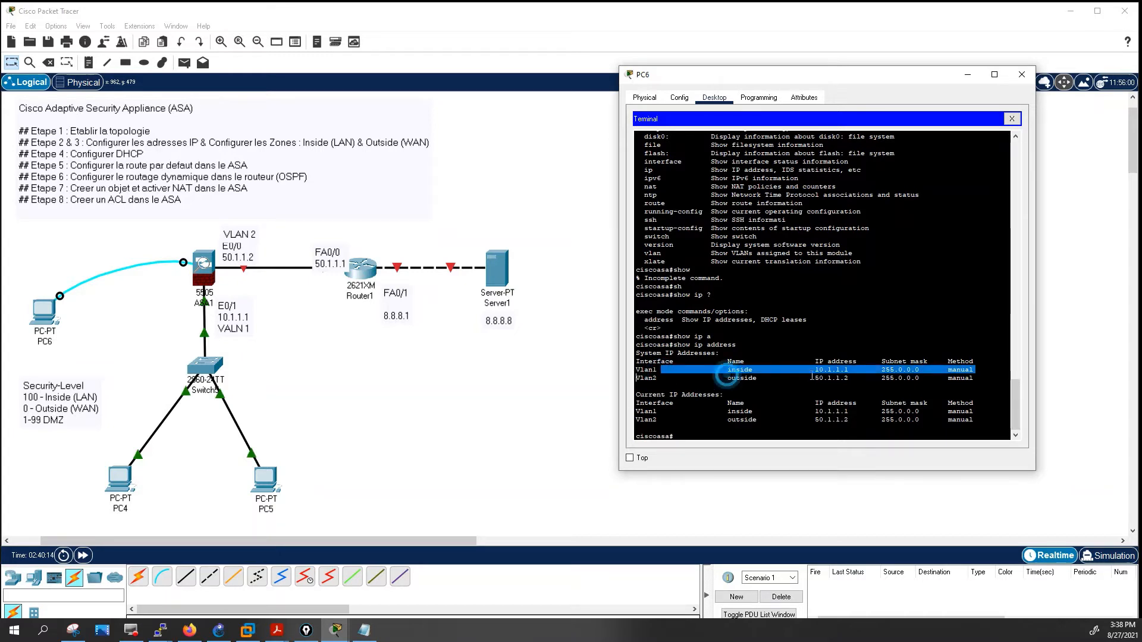
drag(727, 377, 809, 379)
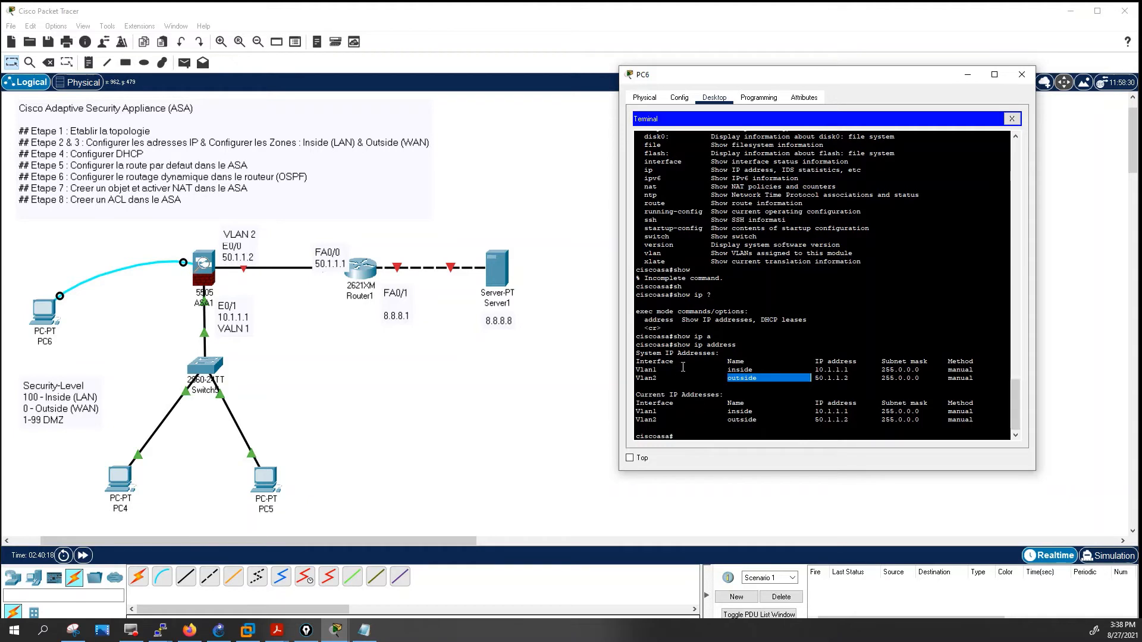
Query the ASA's VLANs with show vlan, checking the command's further options first.
key(Return)
text(sh)
key(Tab)
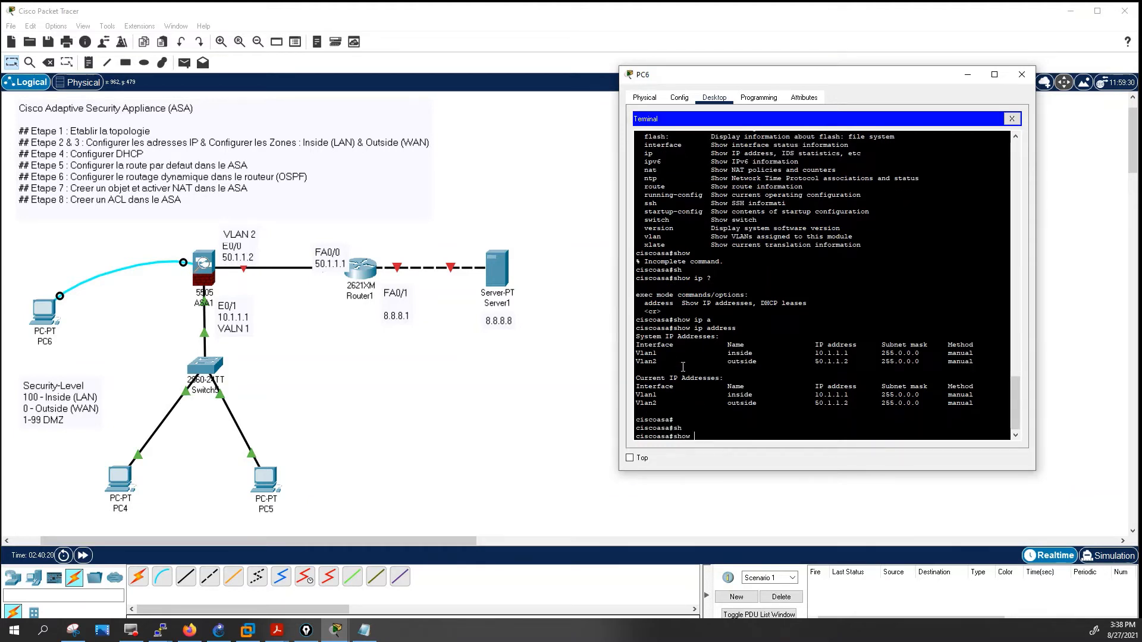
text(vl)
key(Tab)
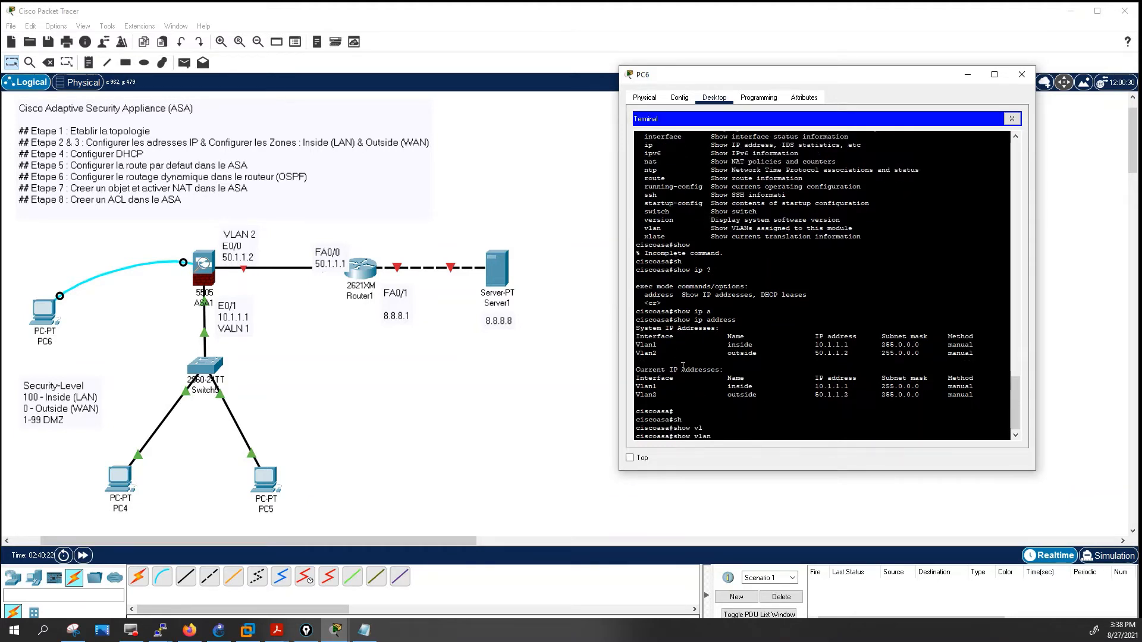
text(?)
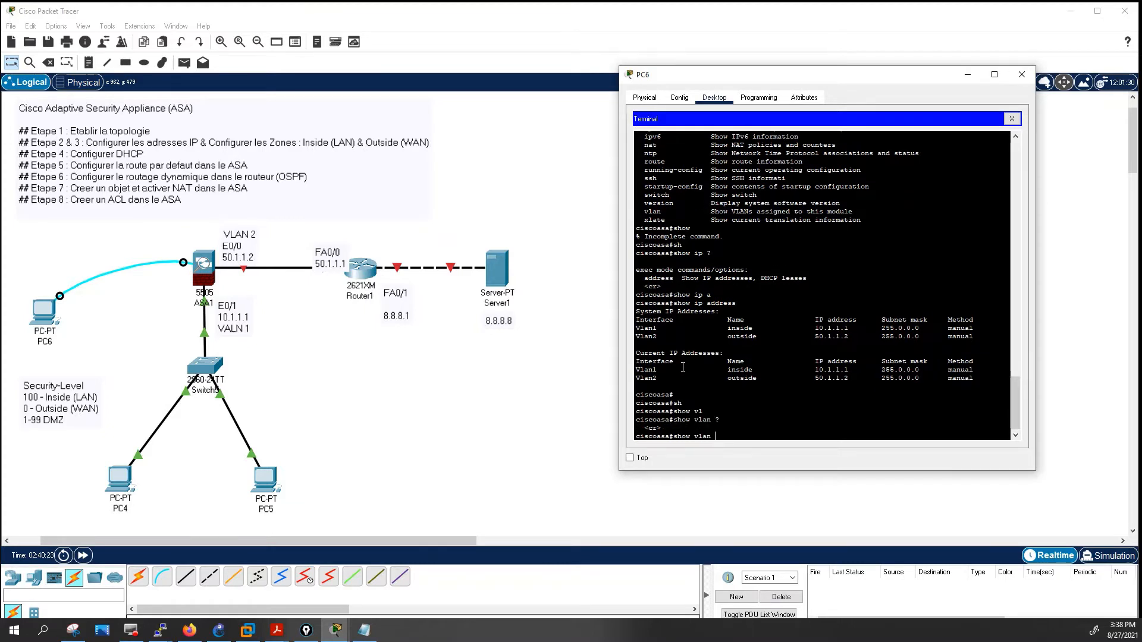
key(Return)
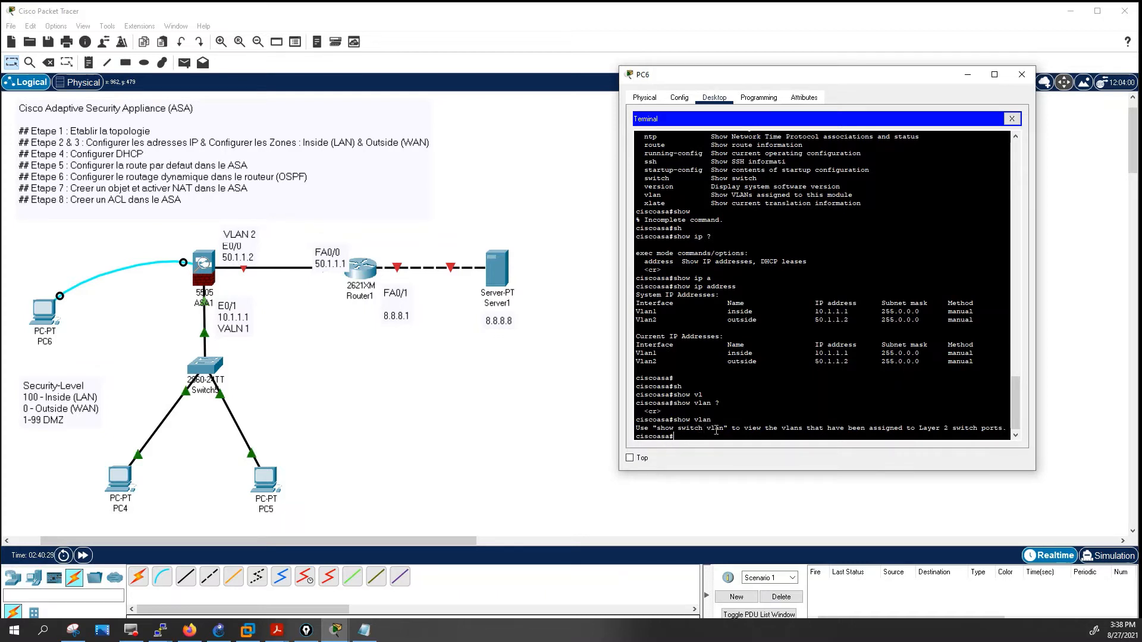
Run show switch vlan on the ASA and examine which Ethernet ports belong to the inside and outside VLANs.
text(sh)
key(Tab)
text(swi)
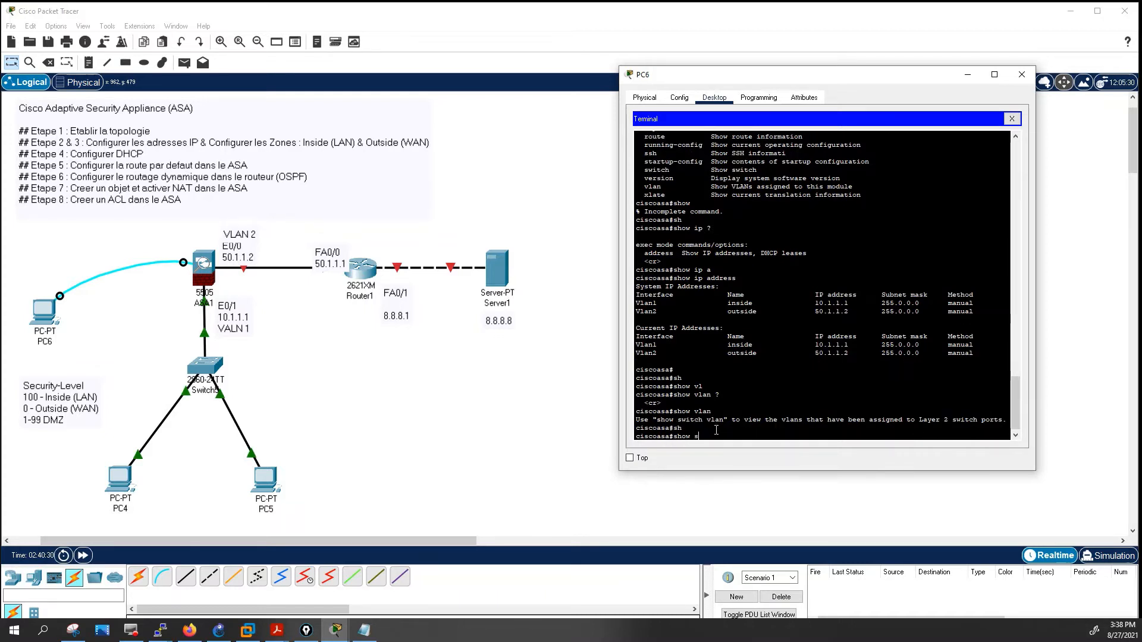
key(Tab)
text(v)
key(Tab)
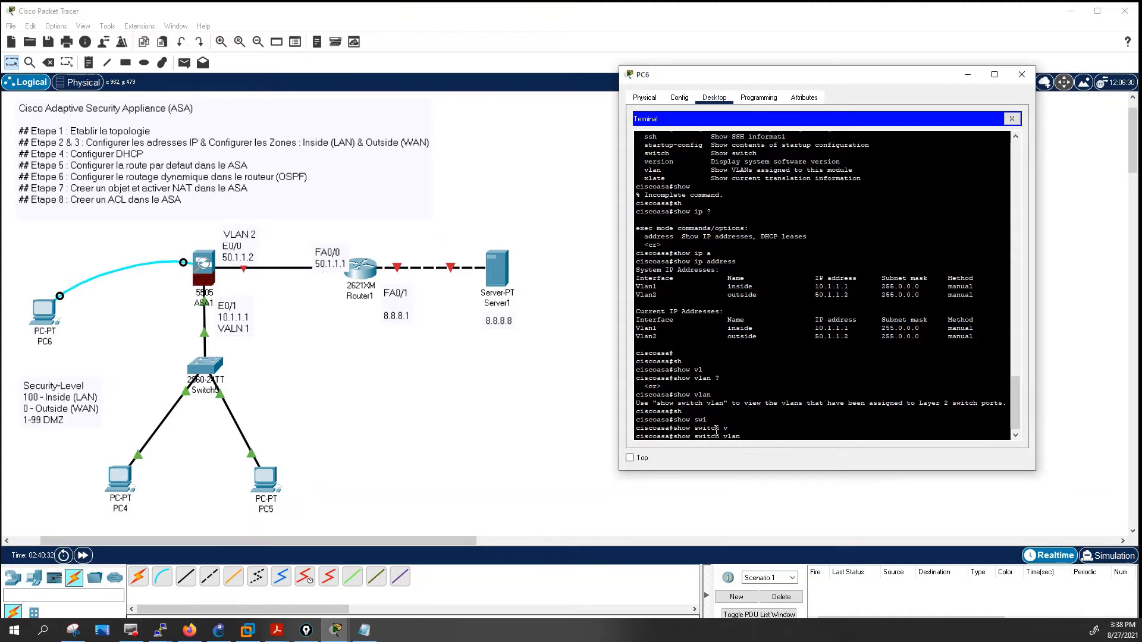
text(?)
key(Return)
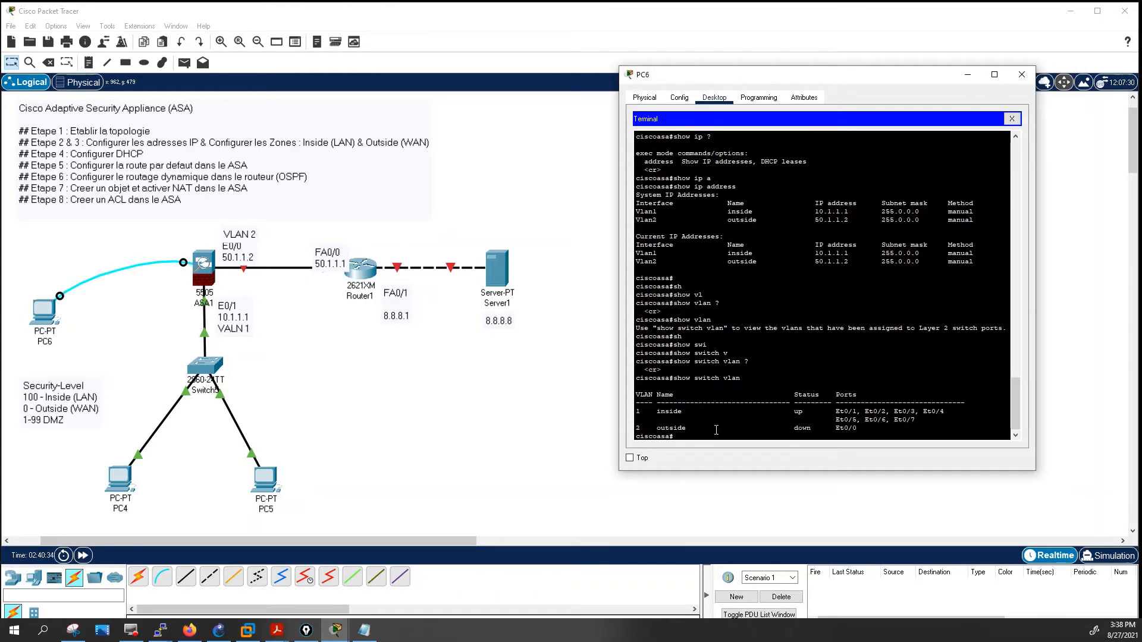
key(Return)
key(Return)
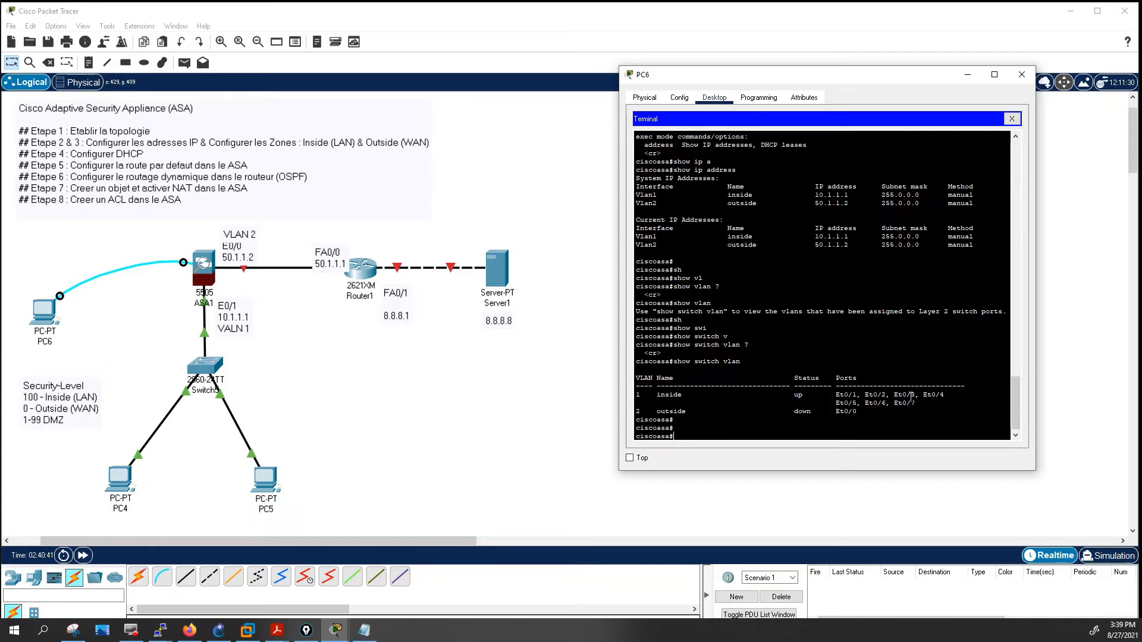
drag(923, 403, 856, 388)
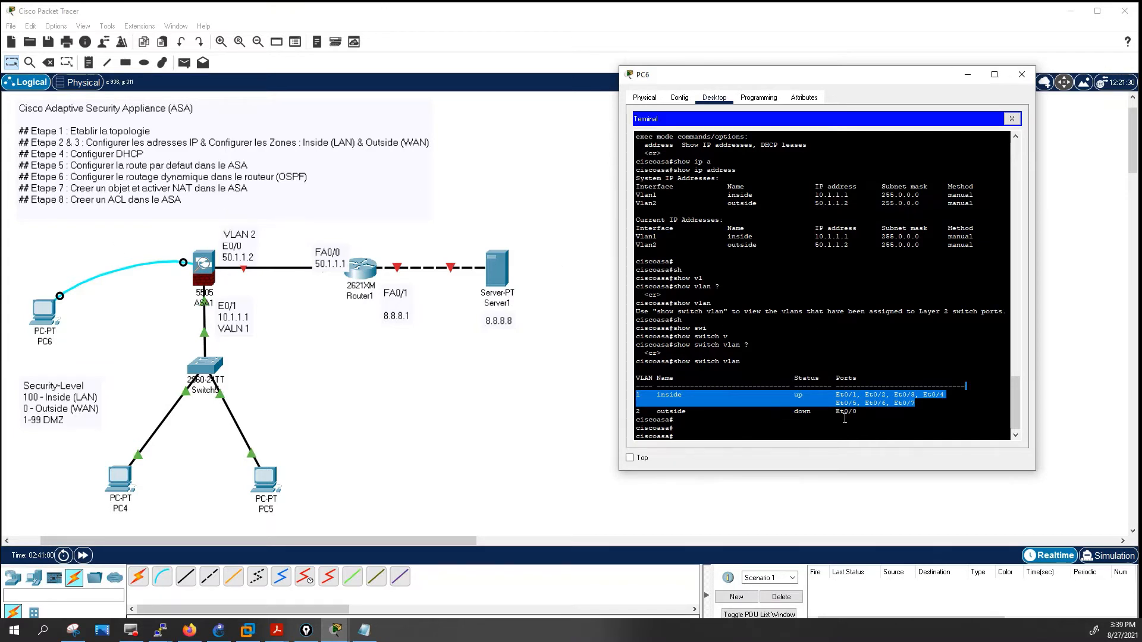
drag(858, 411, 636, 410)
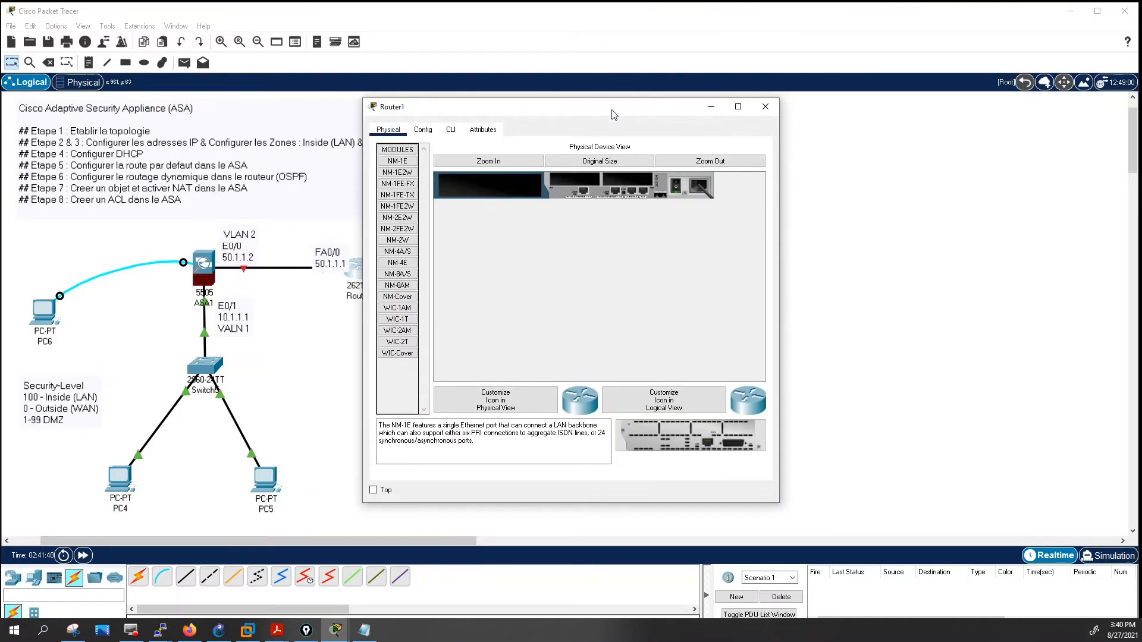
Open Router1's command line interface and enter privileged EXEC mode with enable.
drag(614, 114, 915, 101)
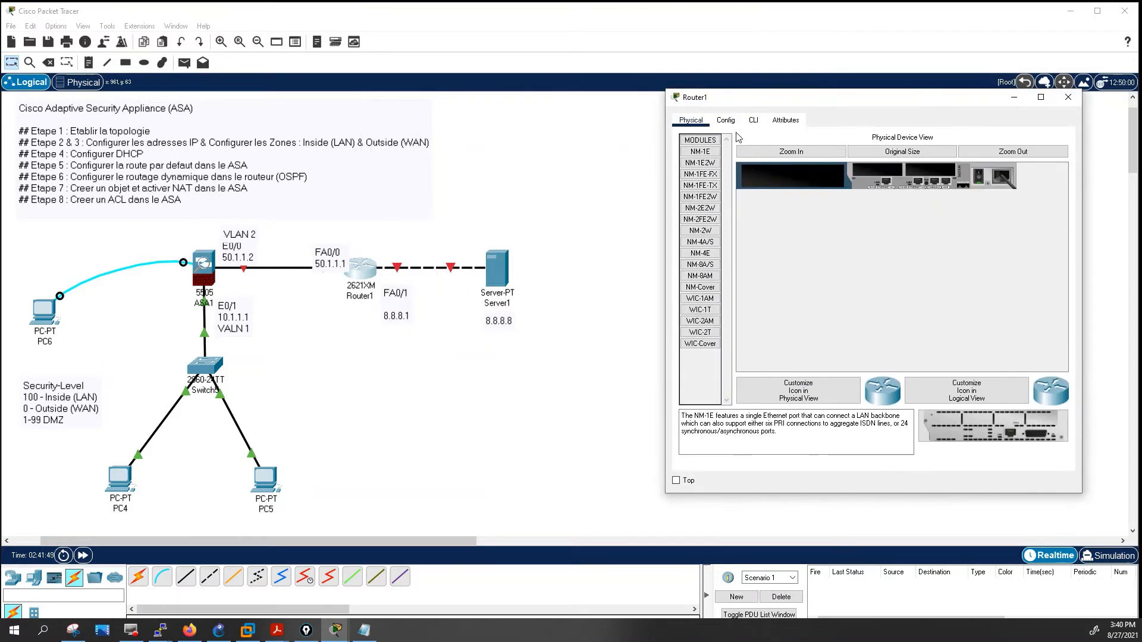
click(753, 120)
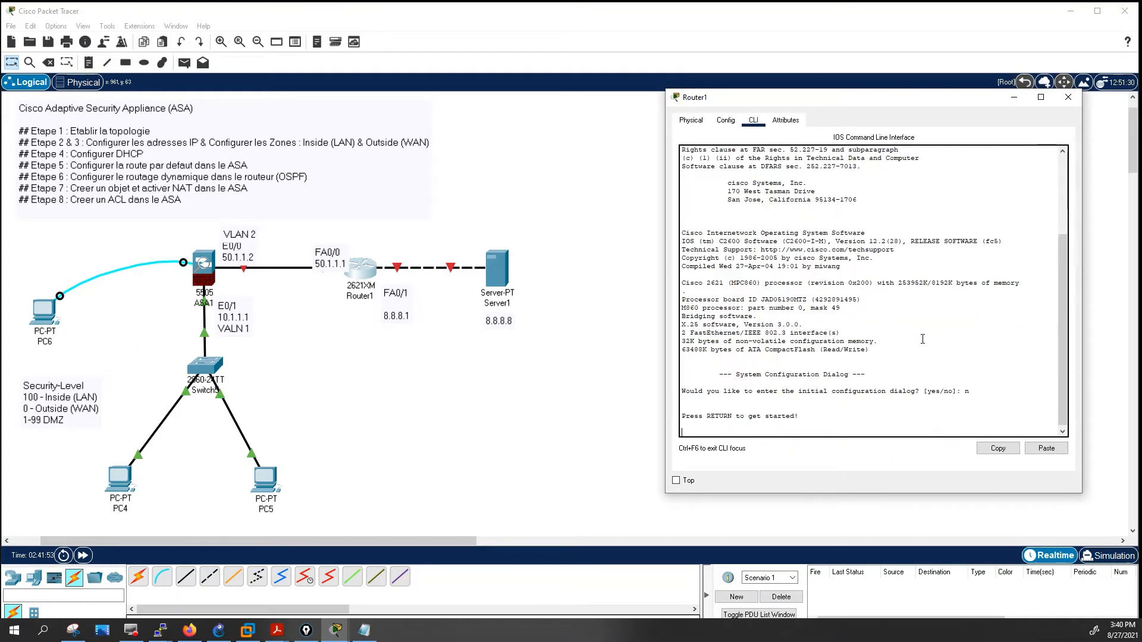
key(Return)
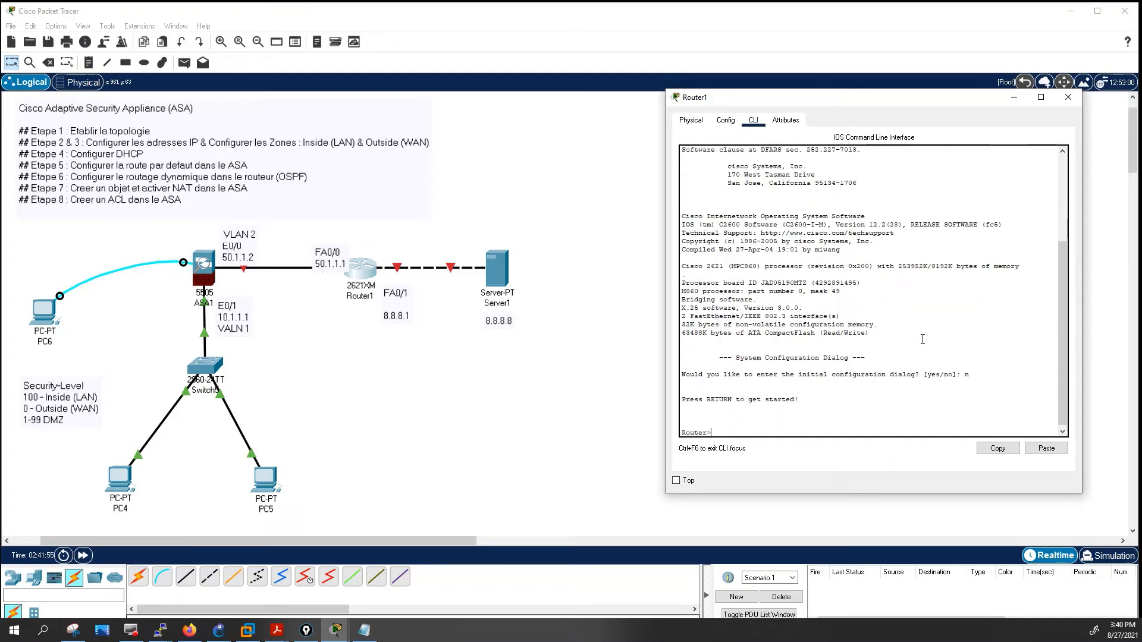
text(en)
key(Tab)
key(Return)
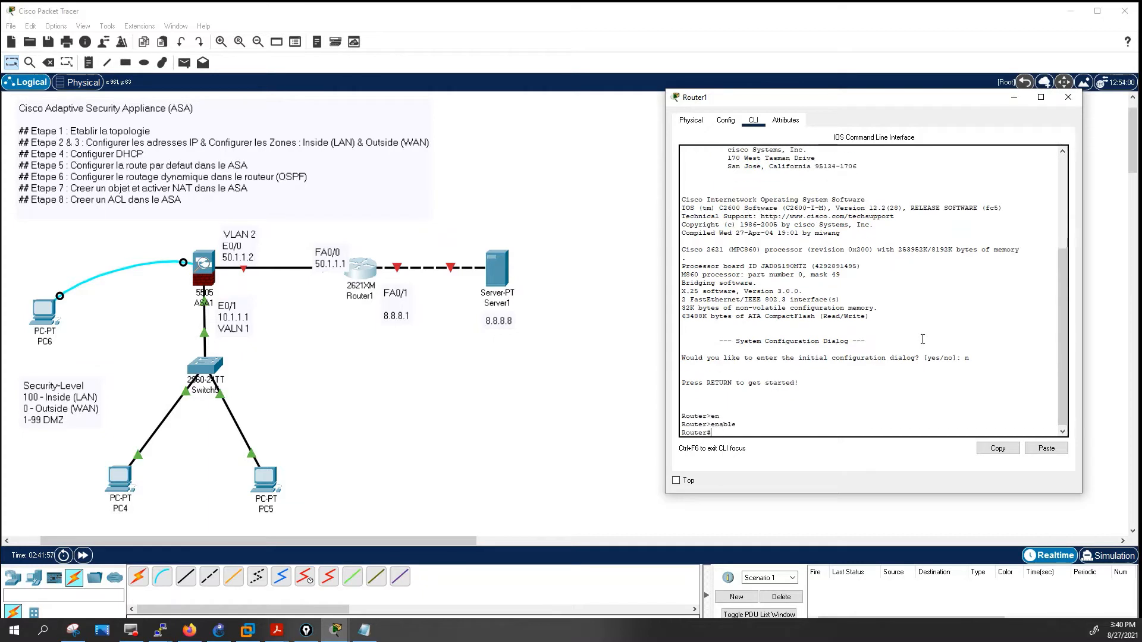
Check Router1's interface addresses and status with show ip int br.
text(sh)
key(Tab)
text(ip int br)
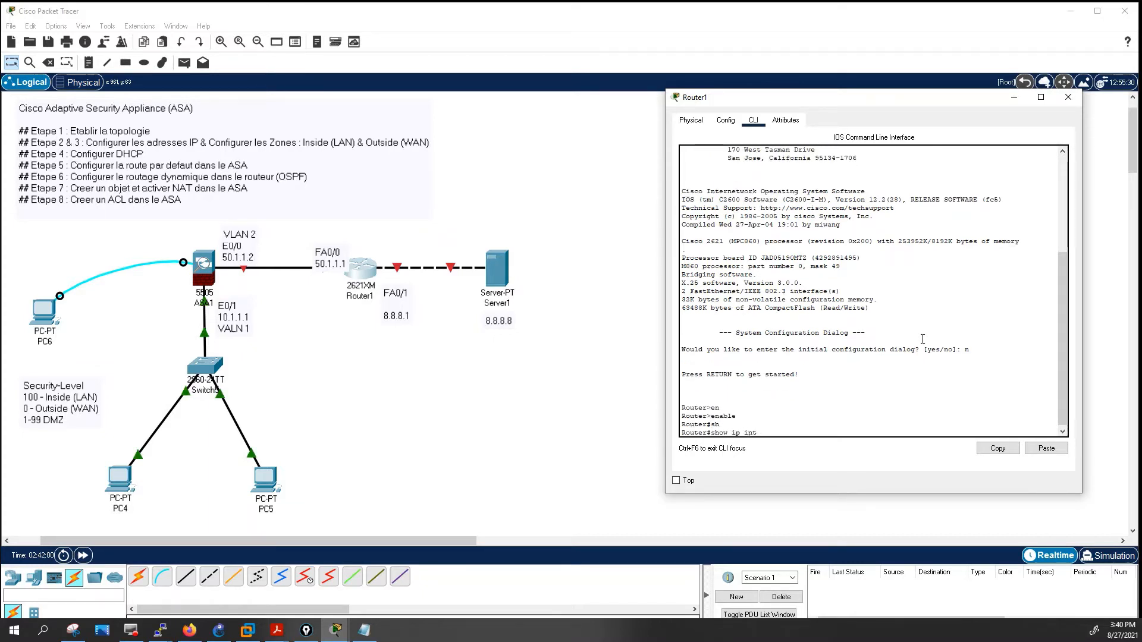
key(Return)
key(Return)
key(Return)
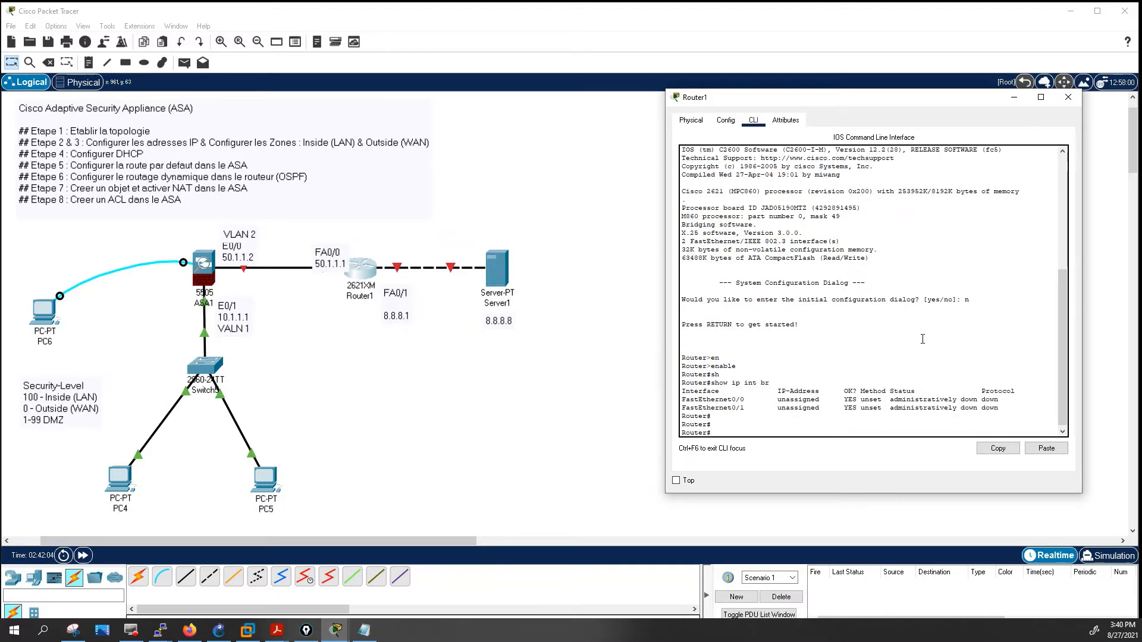
Display Router1's routing table with show ip route.
text(show)
key(Tab)
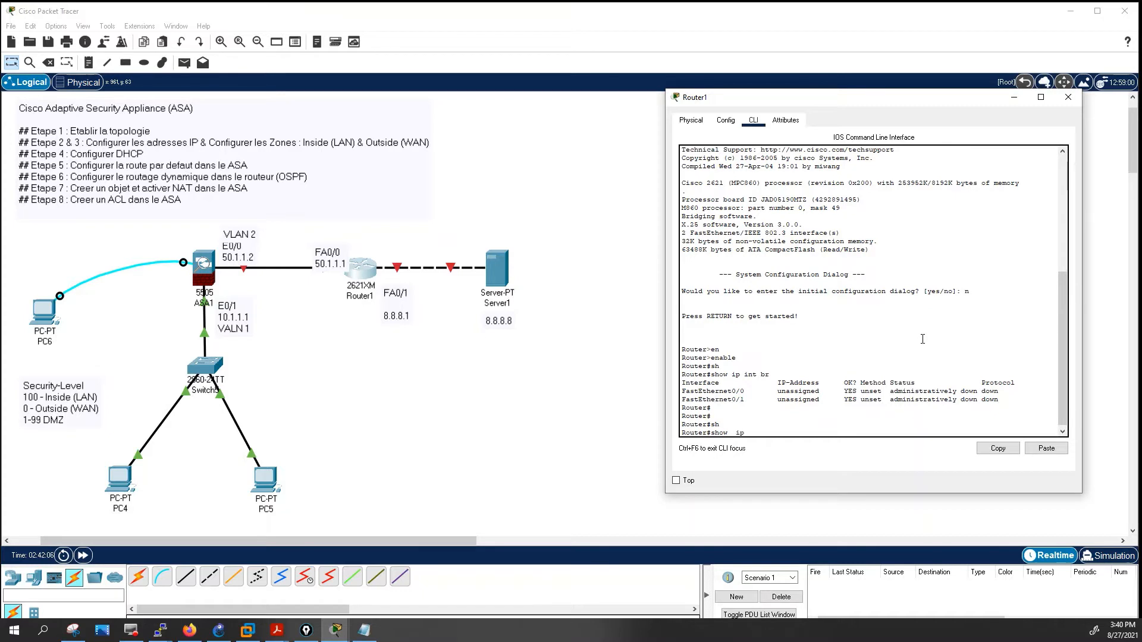
text(ip rou)
text(te)
key(Return)
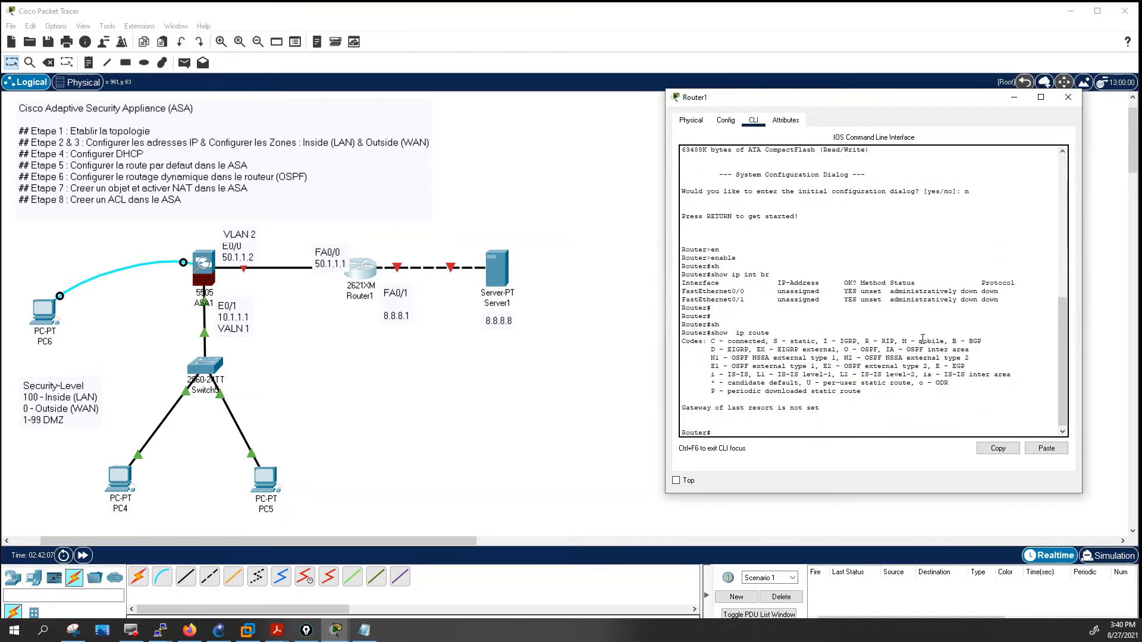
key(Return)
Enter global configuration mode on Router1 and select the f0/0 interface for configuration.
text(conf)
key(Tab)
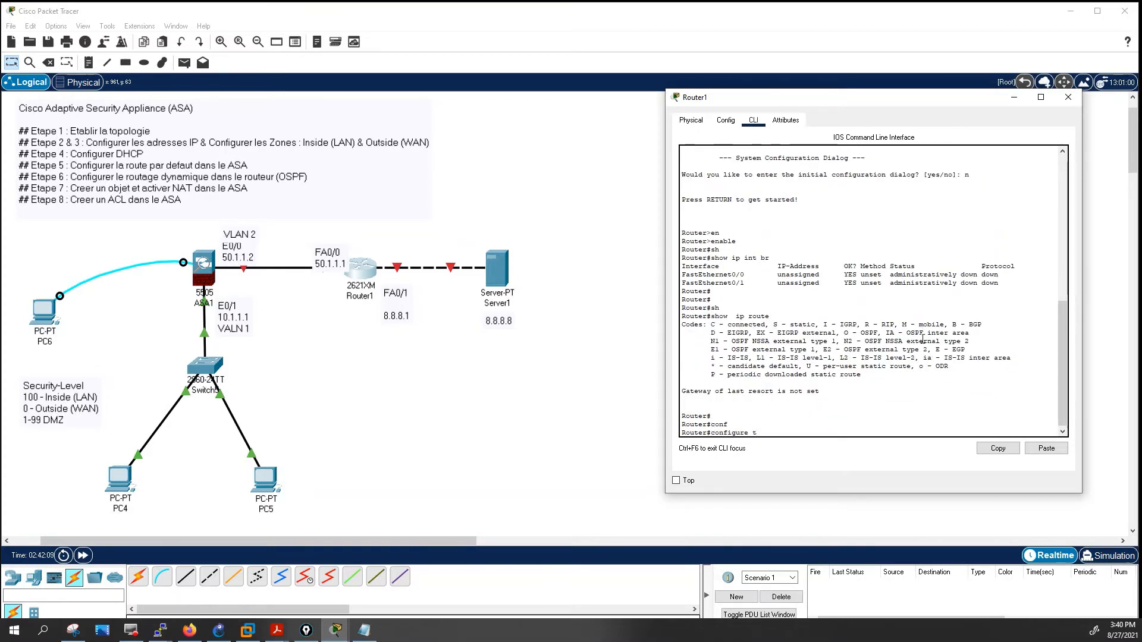
text(t)
key(Tab)
key(Return)
text(int)
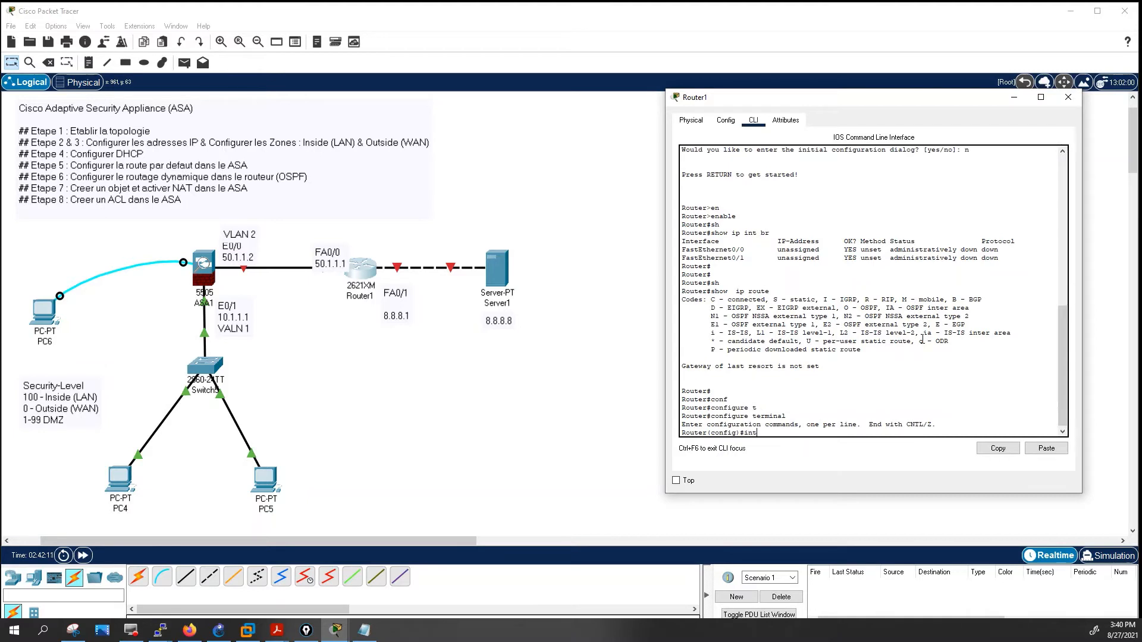
text( f0/0)
key(Return)
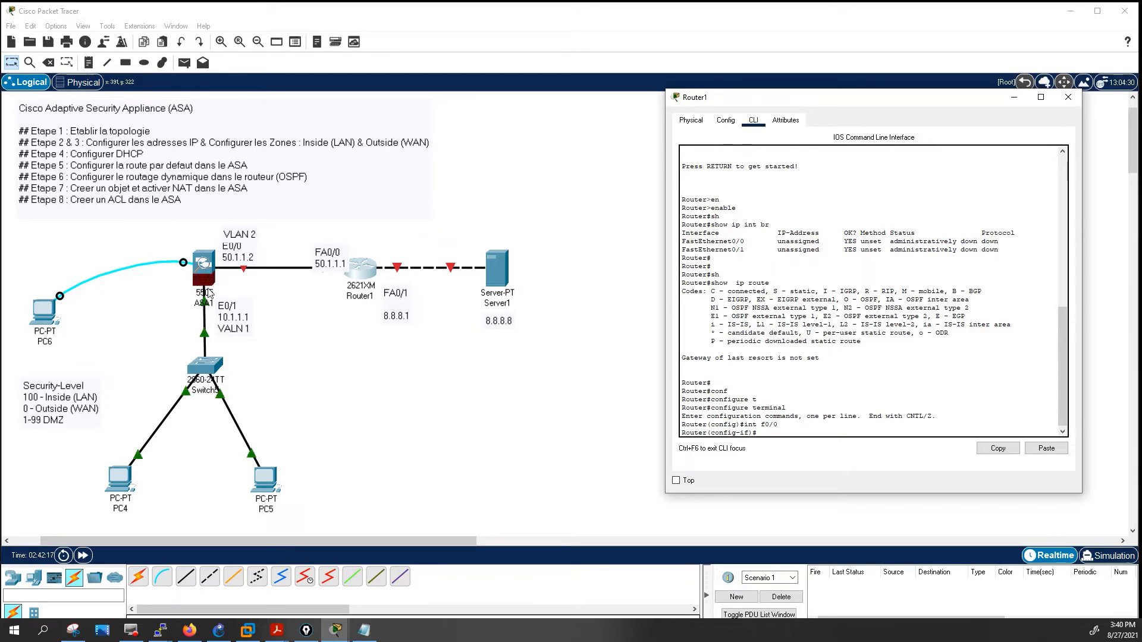
Enable Router1's FastEthernet 0/0 interface with no shutdown.
click(949, 411)
text(no shu)
key(Tab)
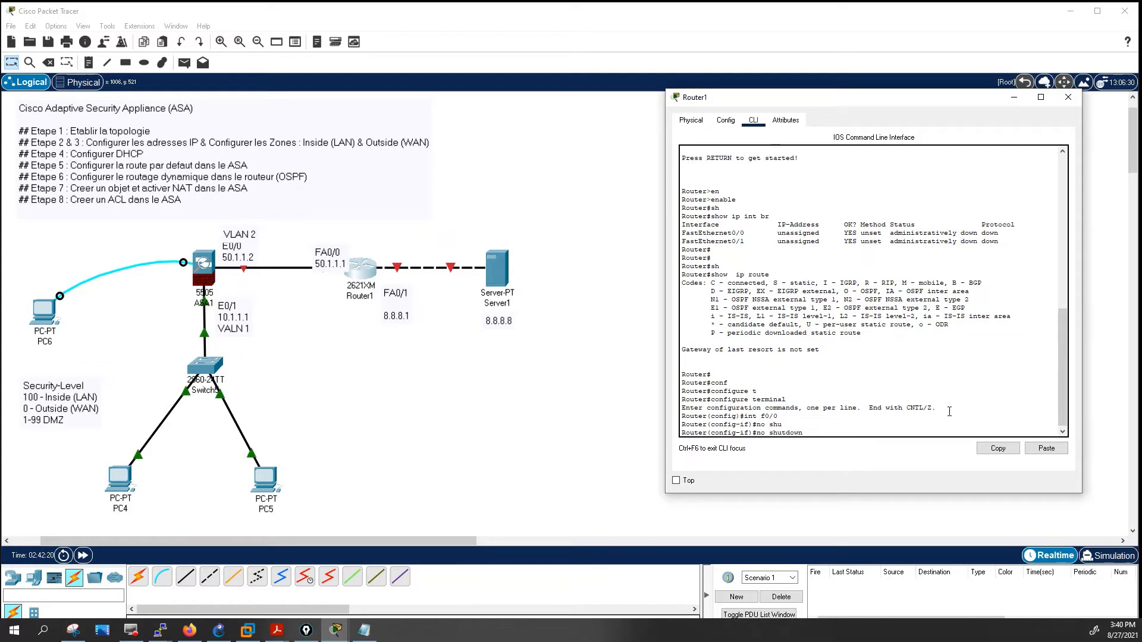
key(Return)
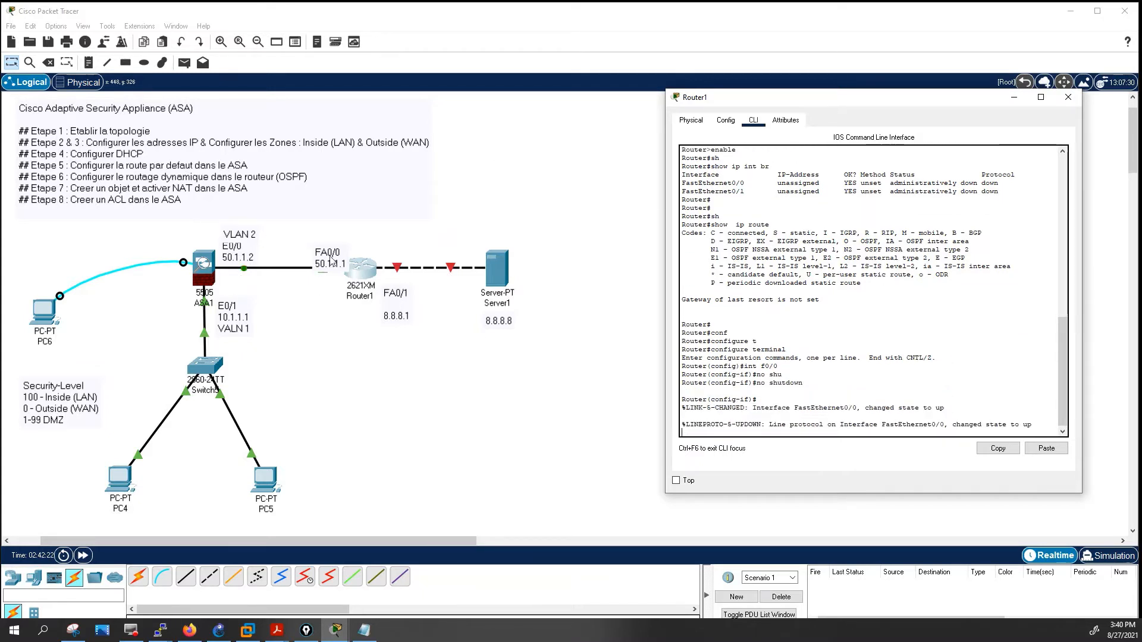
Reposition the FA0/0 50.1.1.1, E0/0 50.1.1.2 and VLAN 2 labels slightly above the link between the ASA and Router1.
click(336, 326)
drag(332, 254, 332, 247)
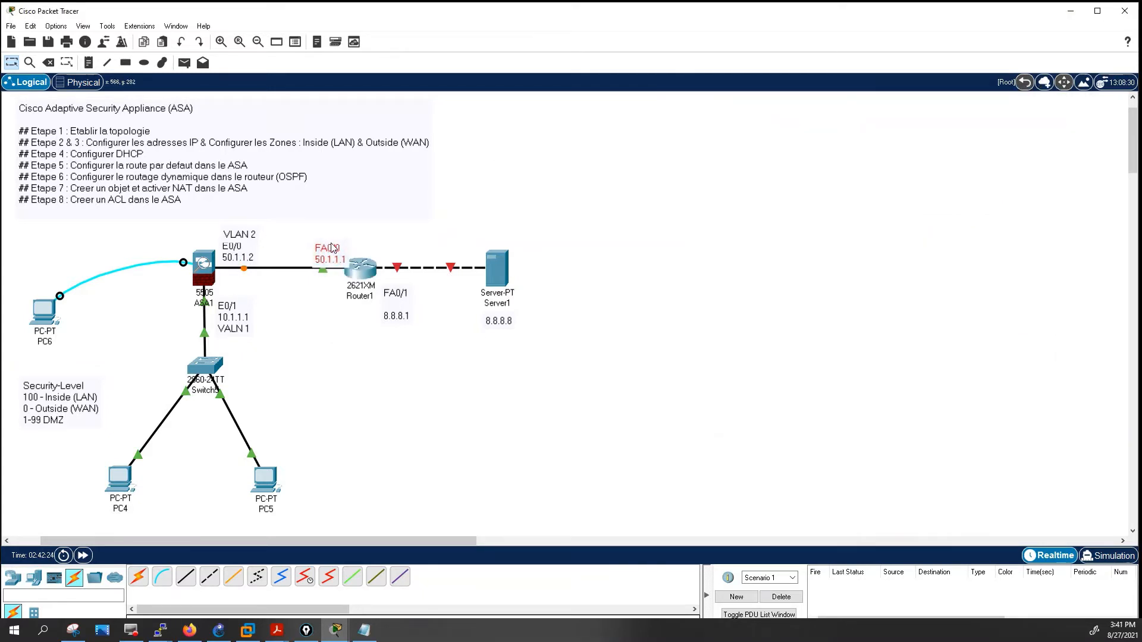
mouse_move(246, 244)
mouse_down()
mouse_move(238, 225)
mouse_move(251, 243)
mouse_move(211, 235)
mouse_move(266, 216)
mouse_move(243, 245)
mouse_move(221, 242)
mouse_move(241, 249)
mouse_up()
click(250, 232)
click(229, 234)
click(212, 233)
Assign the IP address 50.1.1.1 with mask 255.0.0.0 to Router1's FastEthernet 0/0 interface.
click(356, 268)
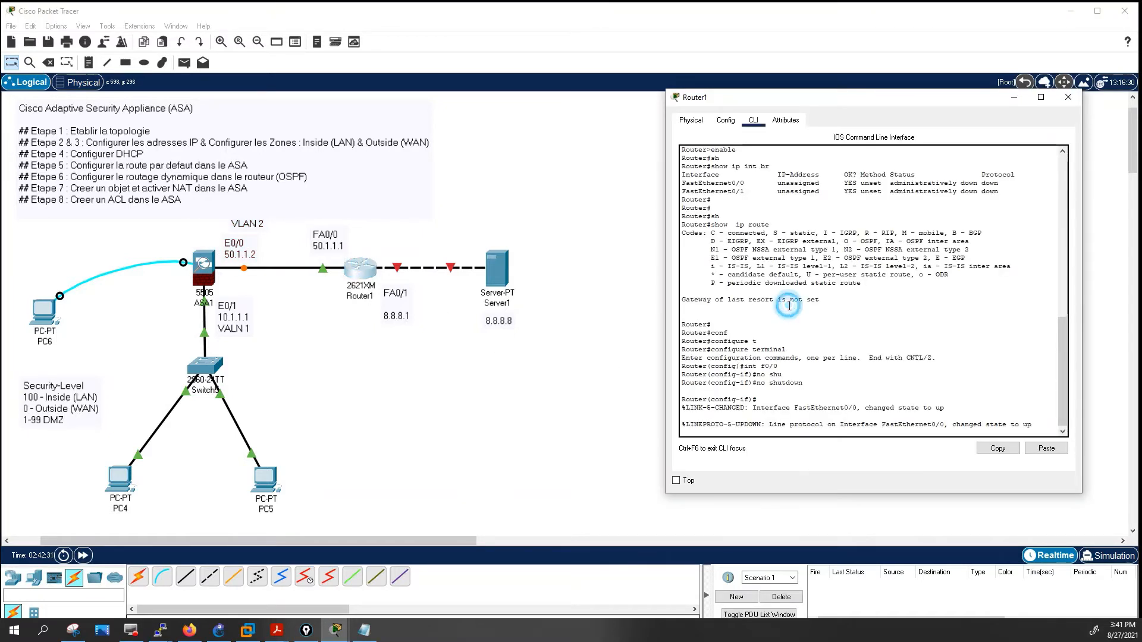
key(Return)
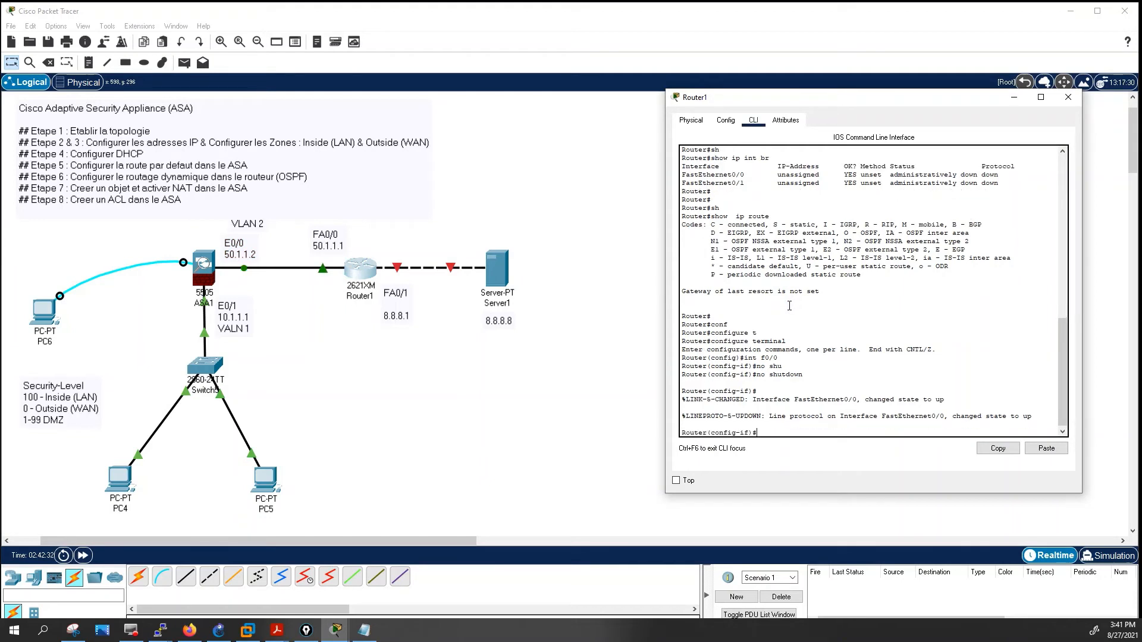
text(ip add)
key(Tab)
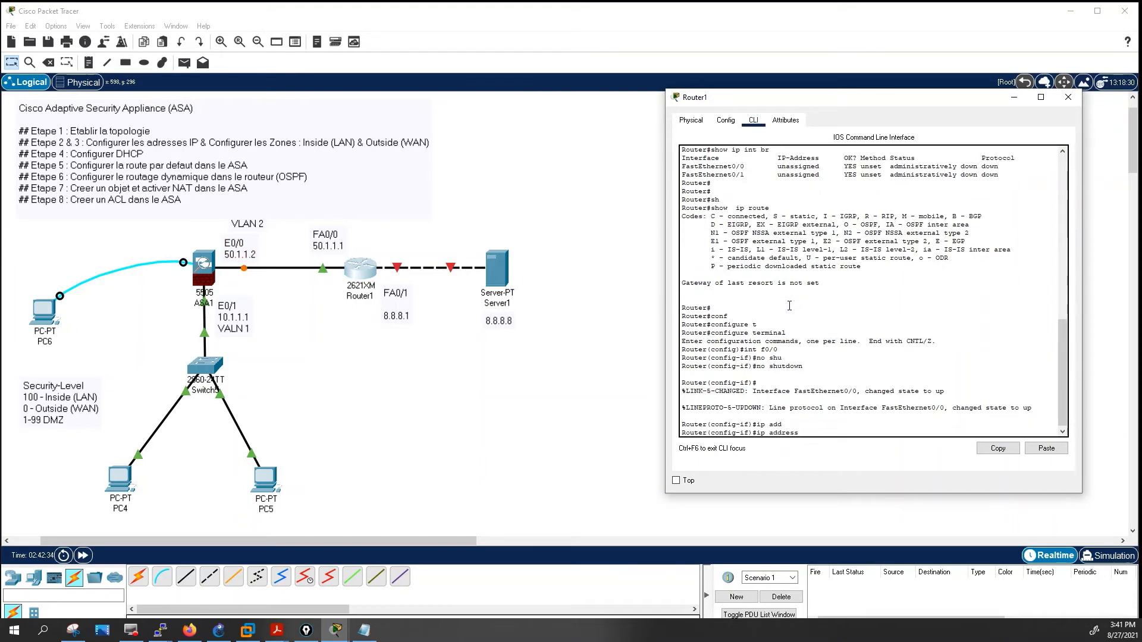
text(50.1.1.1 255.)
text(0.0.0)
key(Return)
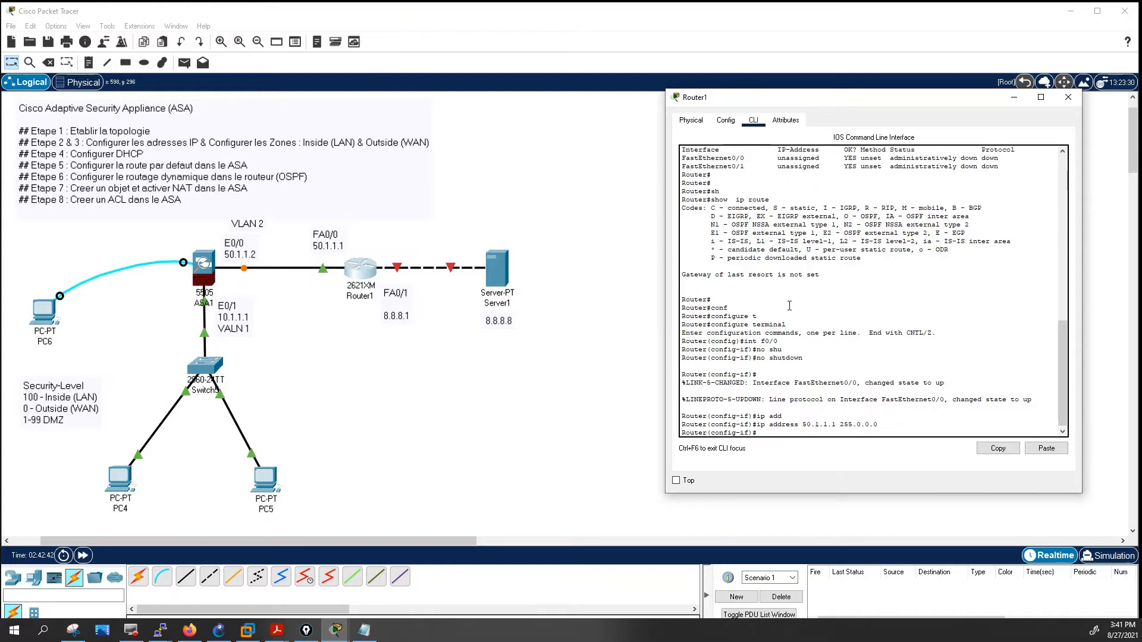
Set the description of Router1's FastEthernet 0/0 interface to ASA.
text(desc)
key(Tab)
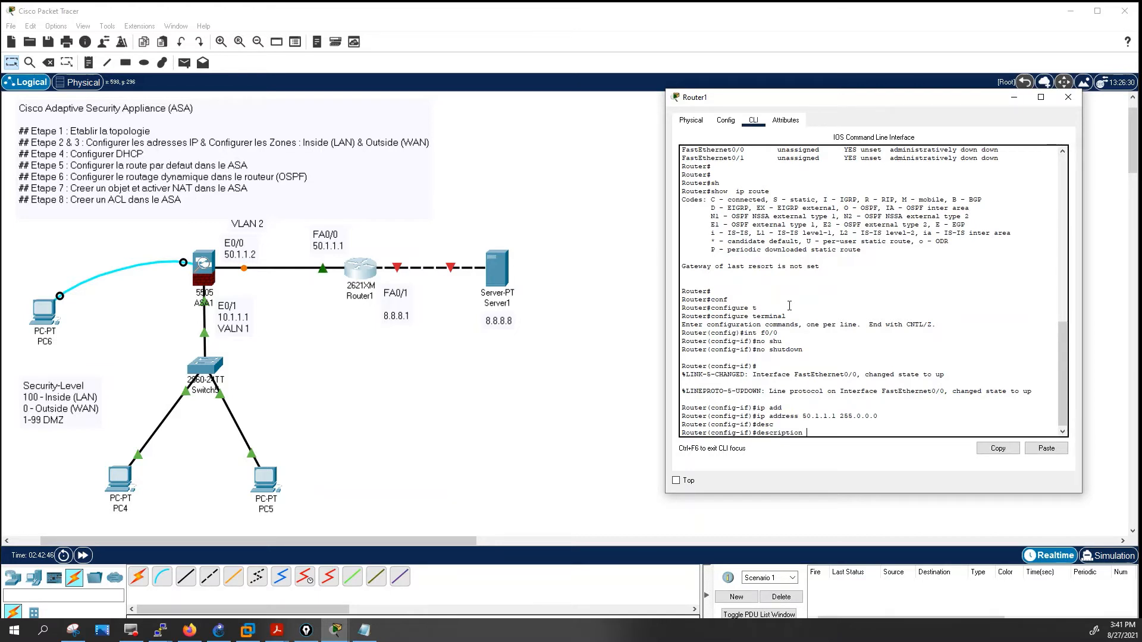
text(ASA)
key(Return)
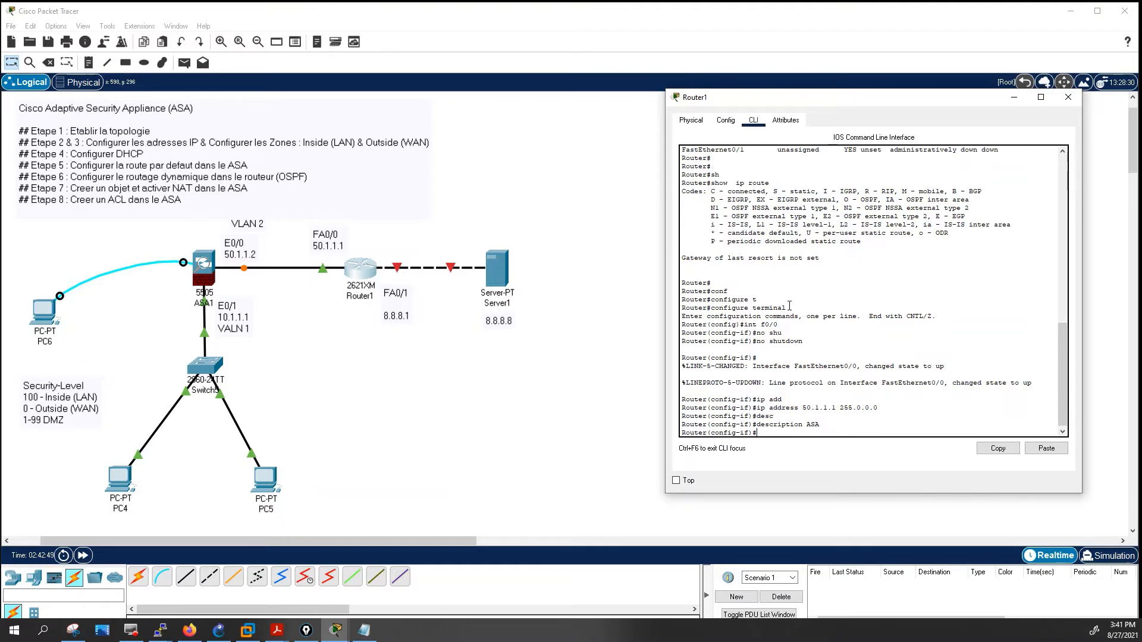
Select interface f0/1 on Router1 and enable it with no shutdown.
text(INT f0/1)
key(Return)
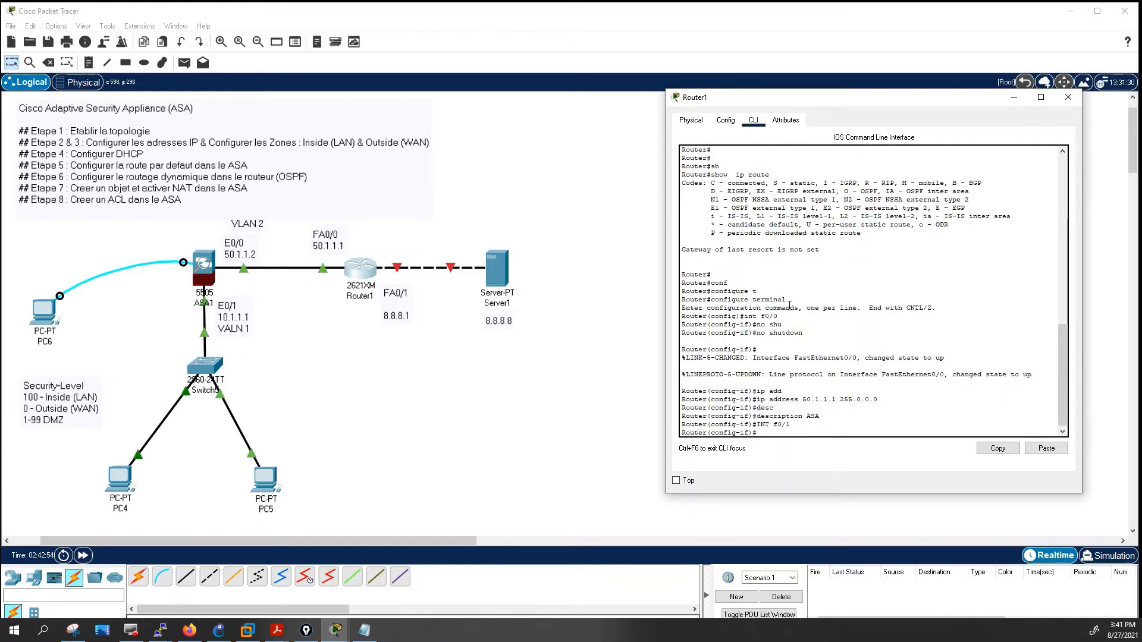
text(no shu)
key(Tab)
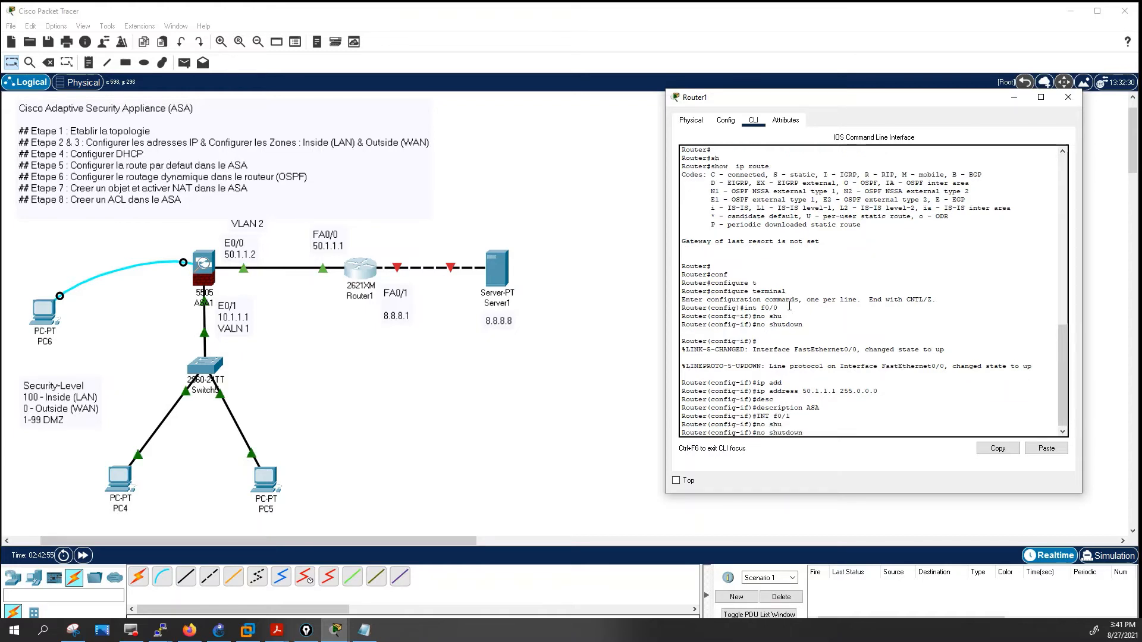
key(Return)
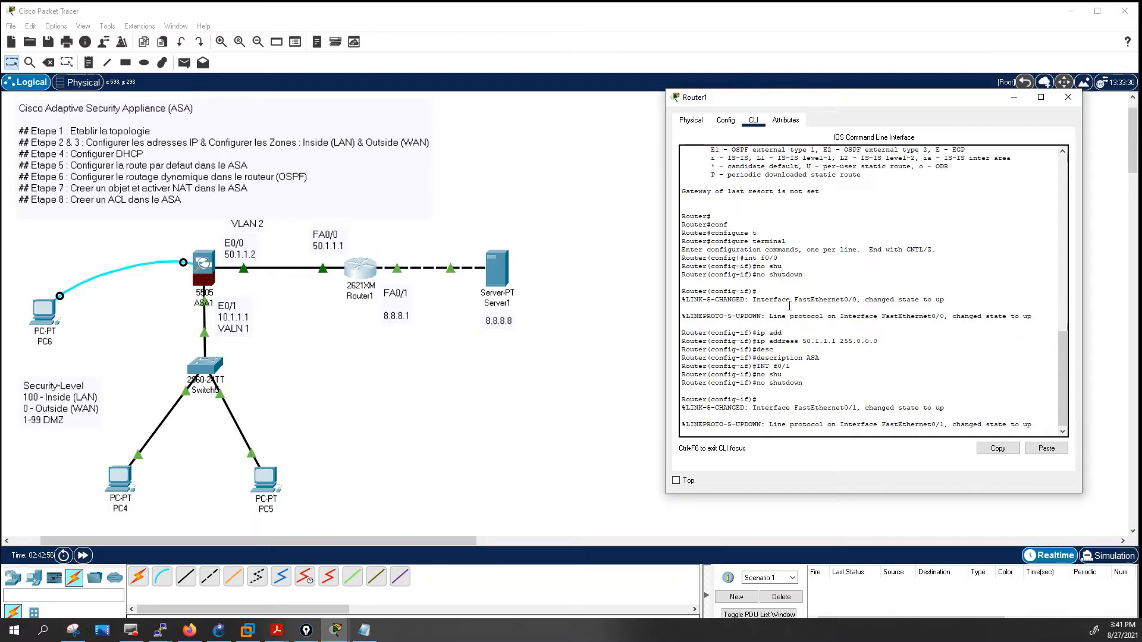
Assign the IP address 8.8.8.1 with mask 255.0.0.0 to Router1's FastEthernet 0/1 interface.
key(Return)
text(ip a)
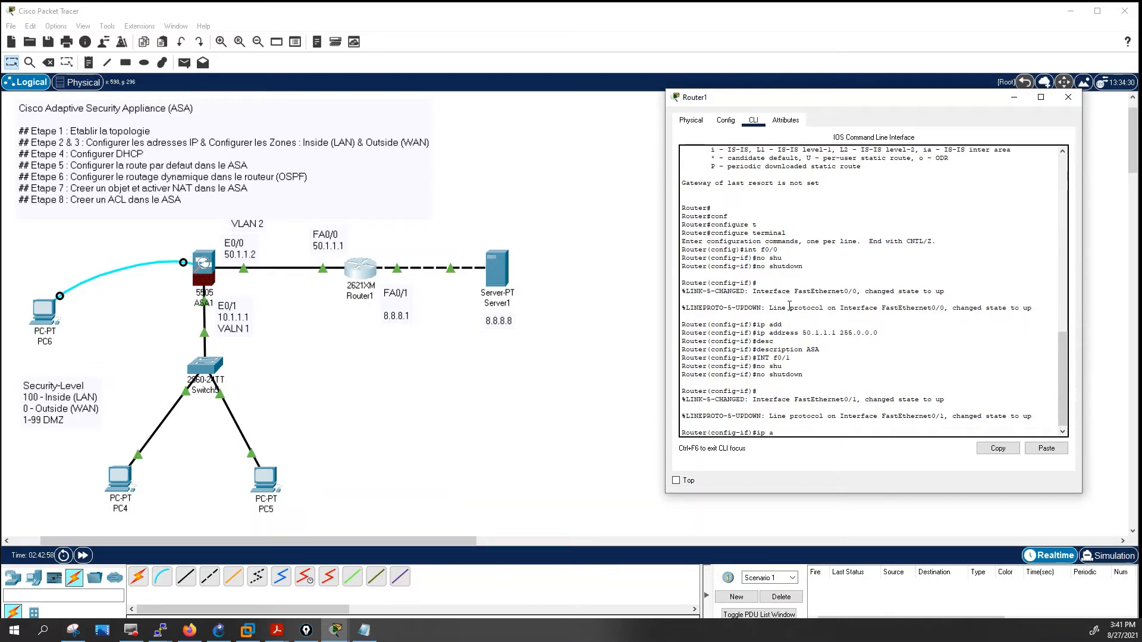
text(dd)
key(Tab)
text(8.8.8)
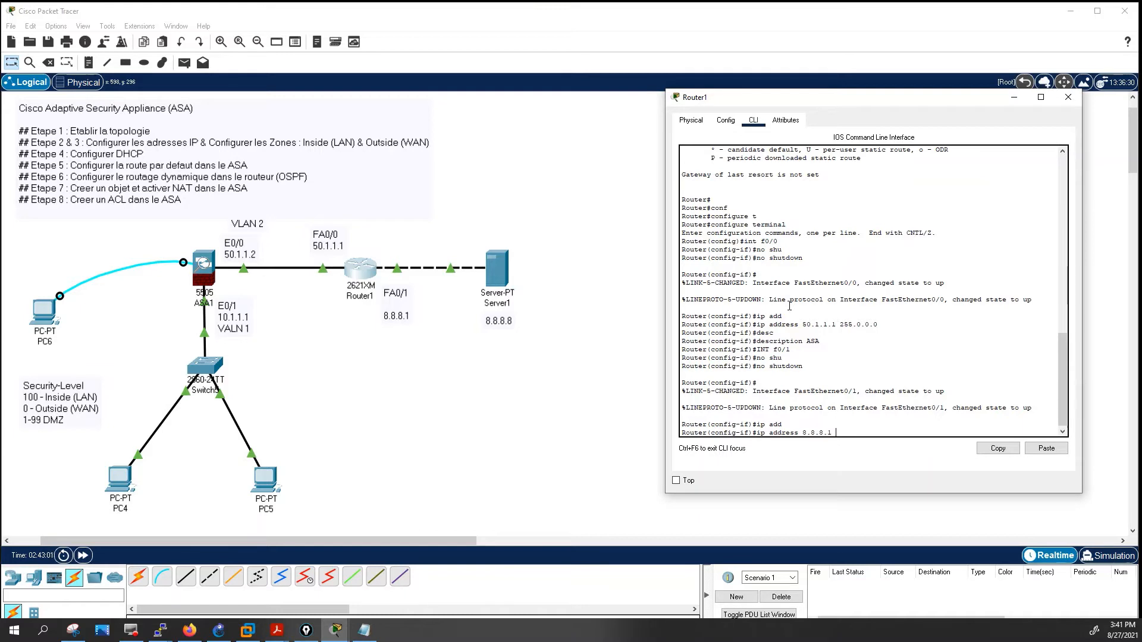
text(.1 255.0.0.0)
key(Return)
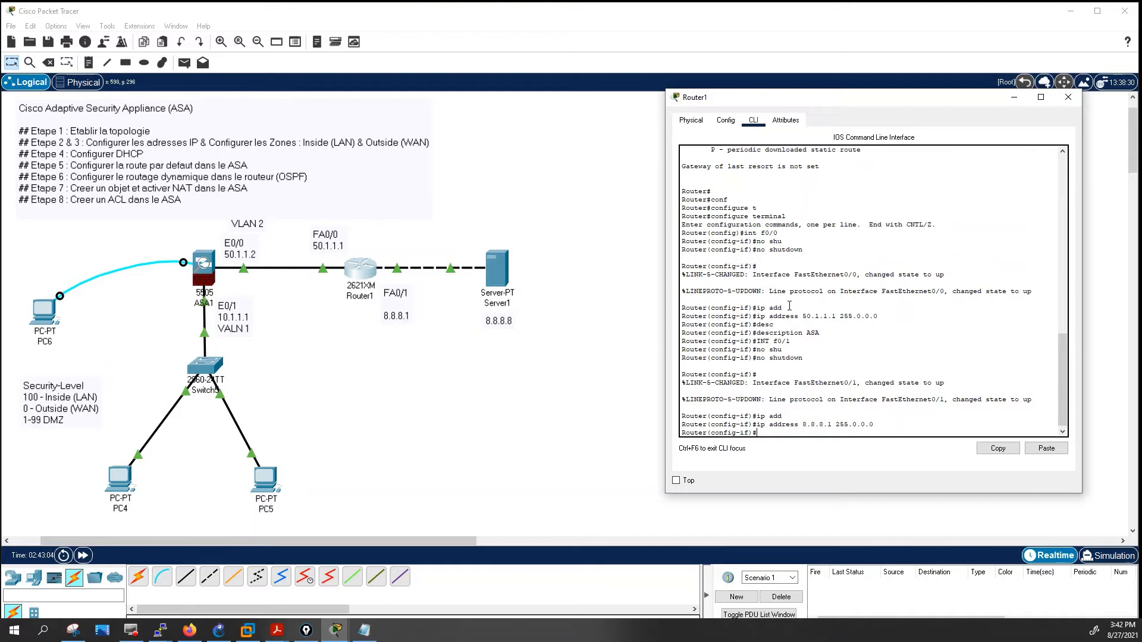
Set the description of Router1's FastEthernet 0/1 interface to SERVEUR.
text(desc)
key(Tab)
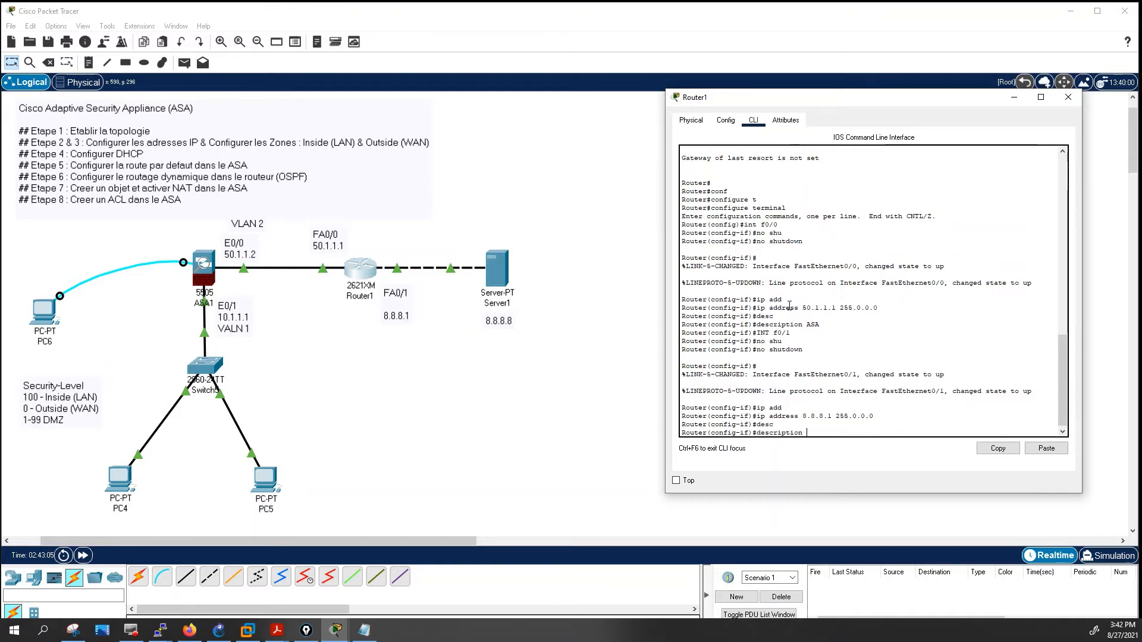
text(SERVEUR)
key(Return)
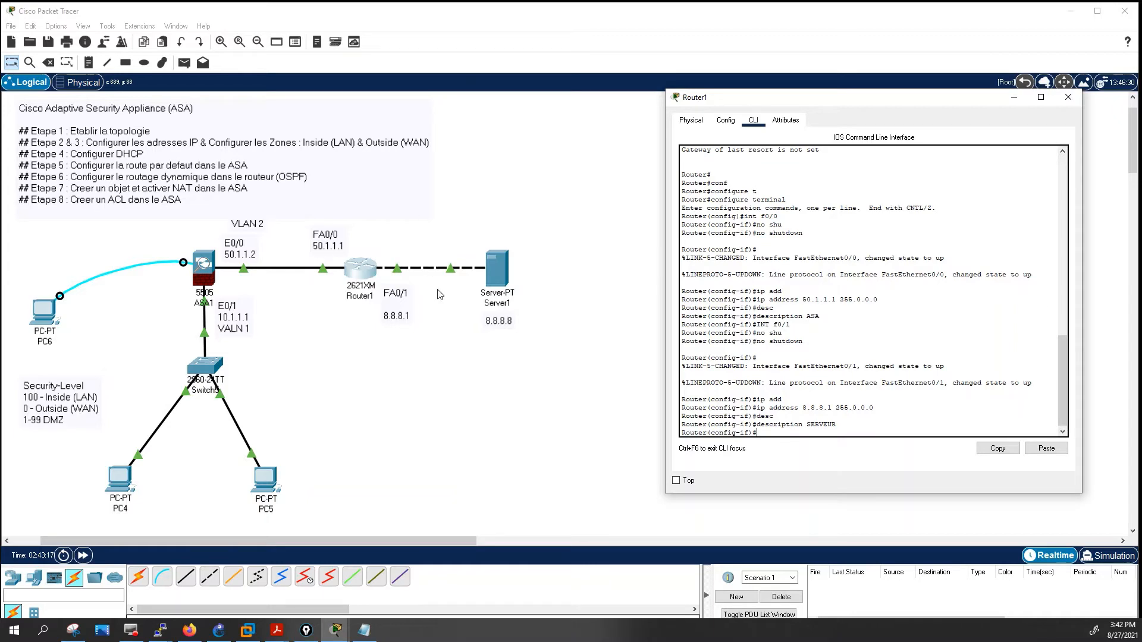
Open Server1's device window and move it clear of the topology diagram.
click(496, 269)
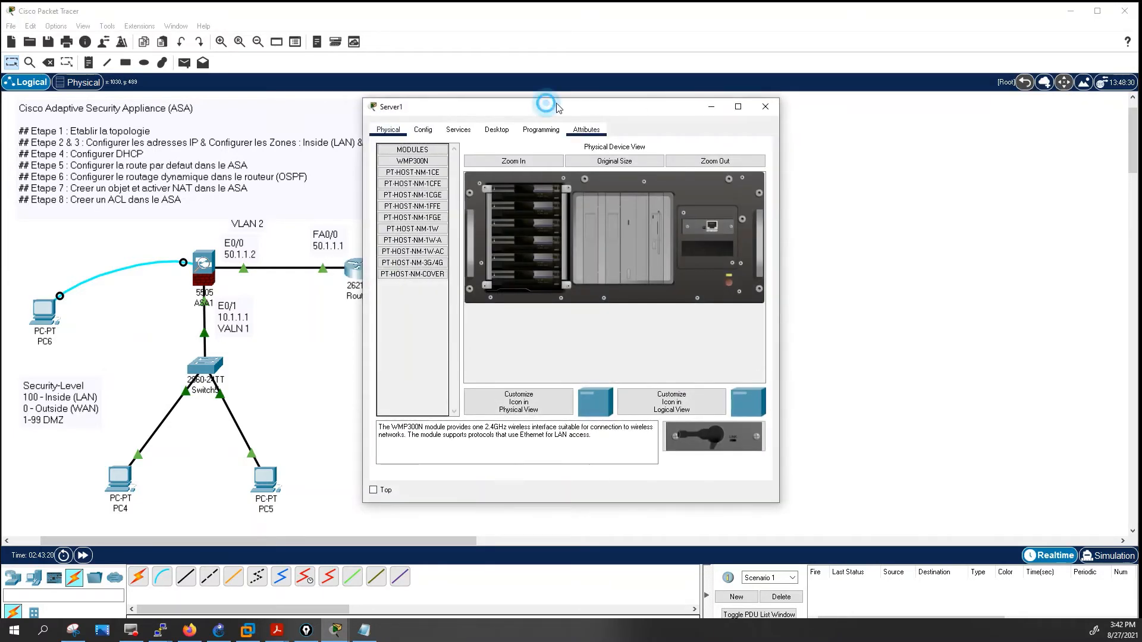
drag(548, 107, 786, 110)
Leave configuration mode on Router1 and display the ARP table with show ip arp, checking the entries of both interfaces.
click(351, 268)
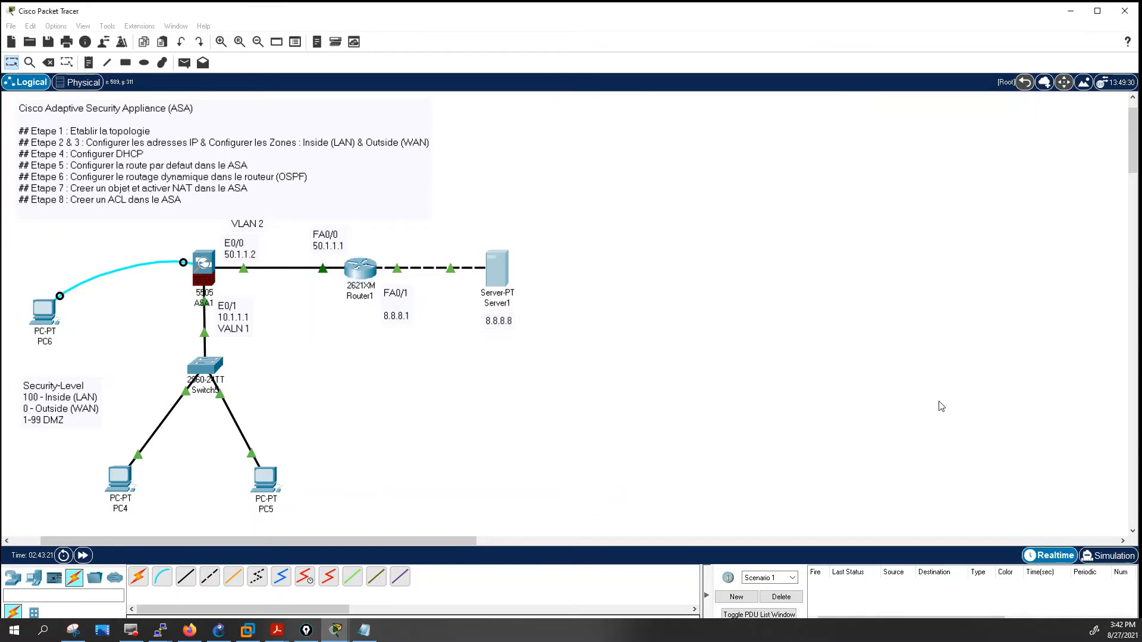
click(811, 372)
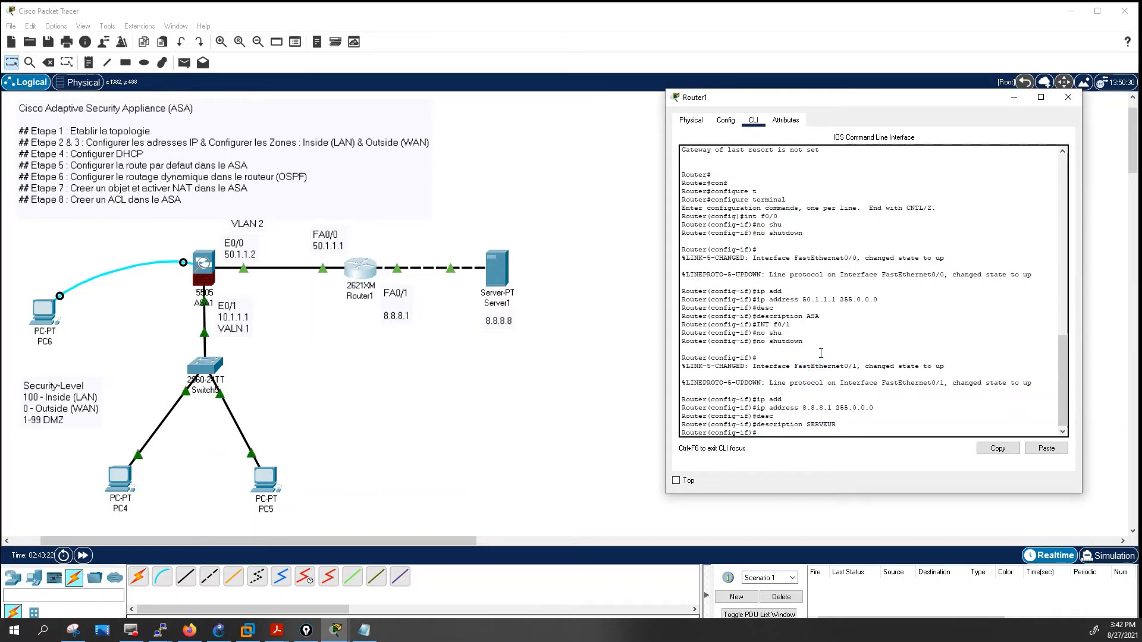
text(END)
key(Return)
key(Return)
text(SH)
key(Tab)
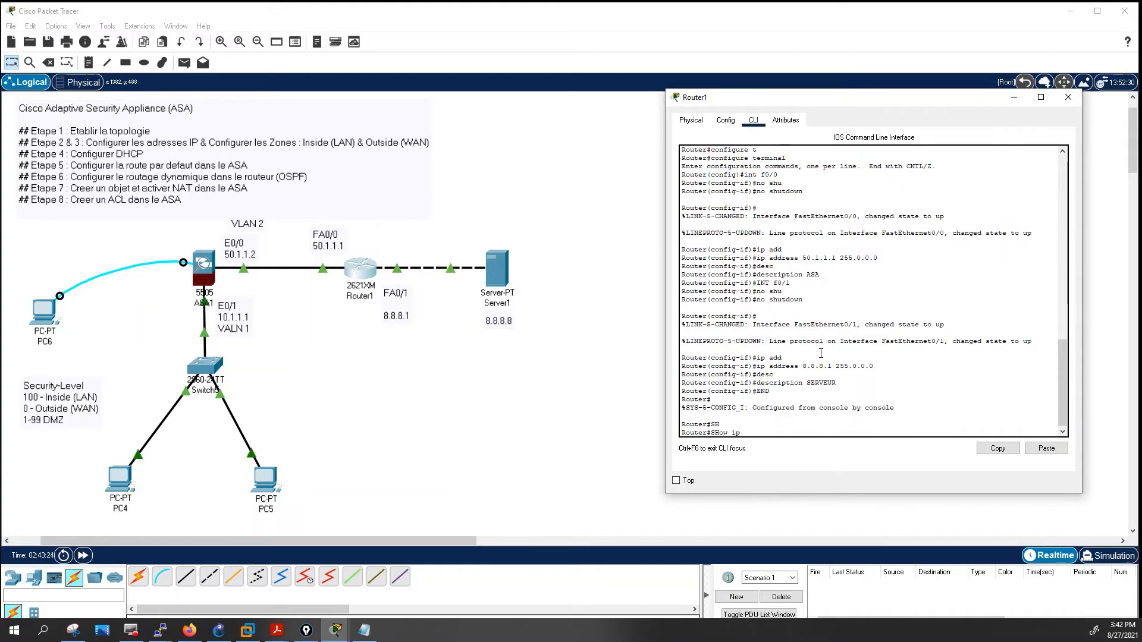
text(ip ar)
key(Tab)
key(Return)
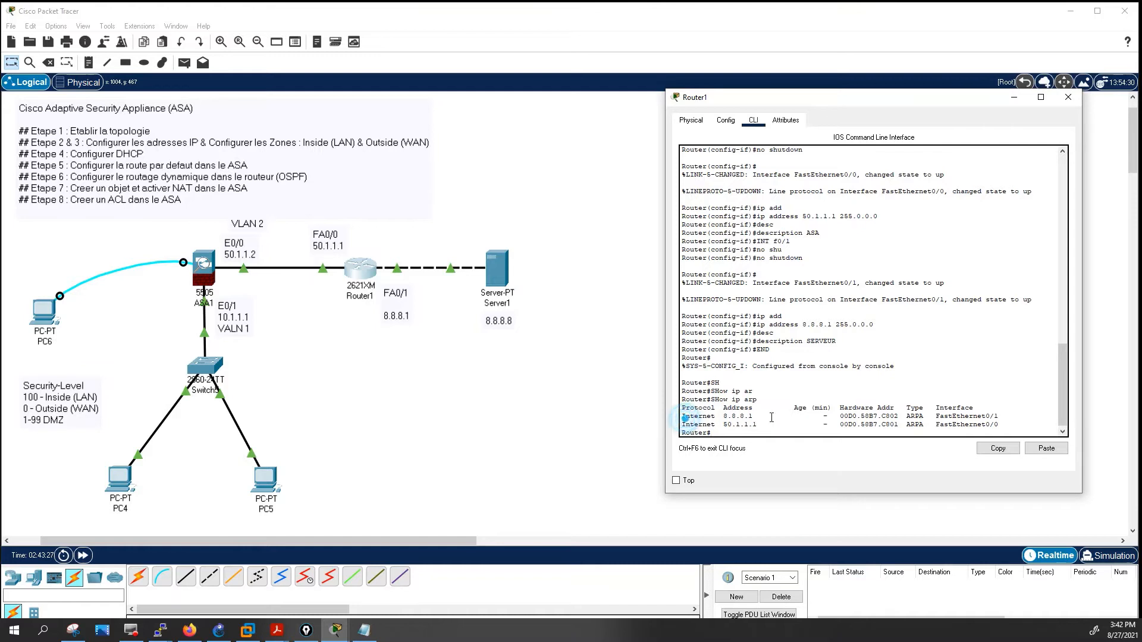
drag(682, 416, 771, 418)
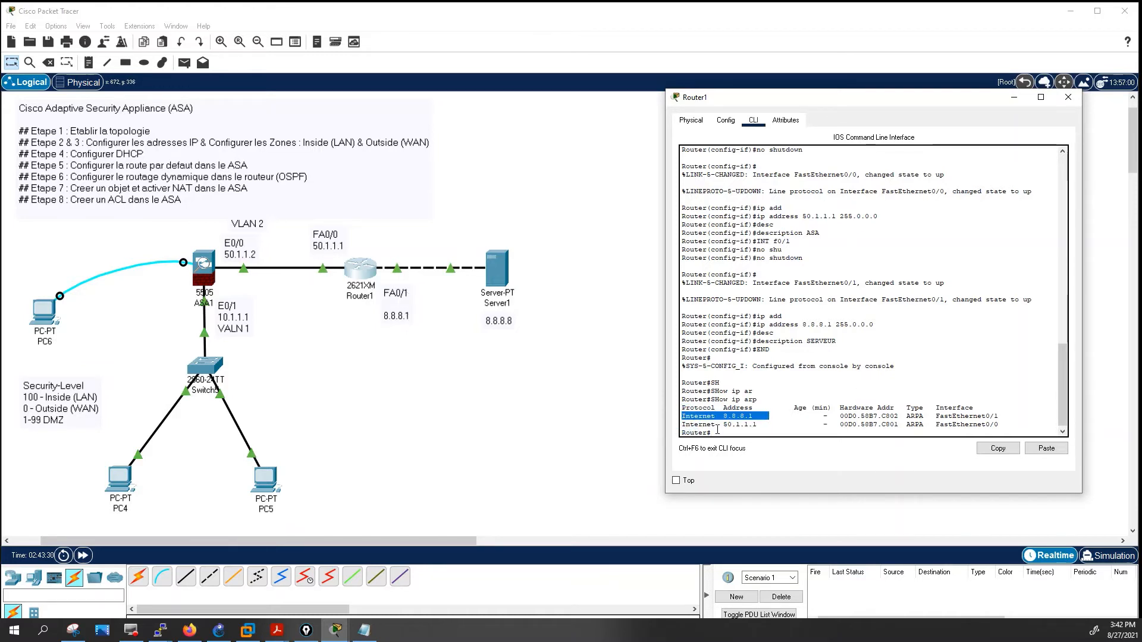
drag(682, 424, 756, 424)
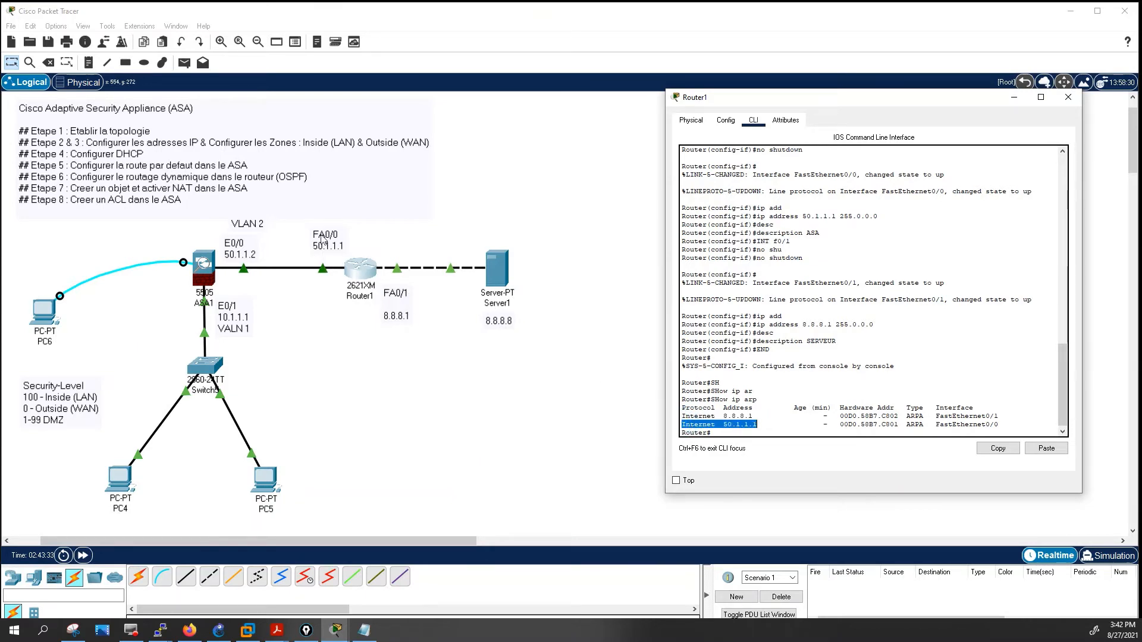
Display Router1's routing table with show ip route to check the directly connected networks.
click(705, 345)
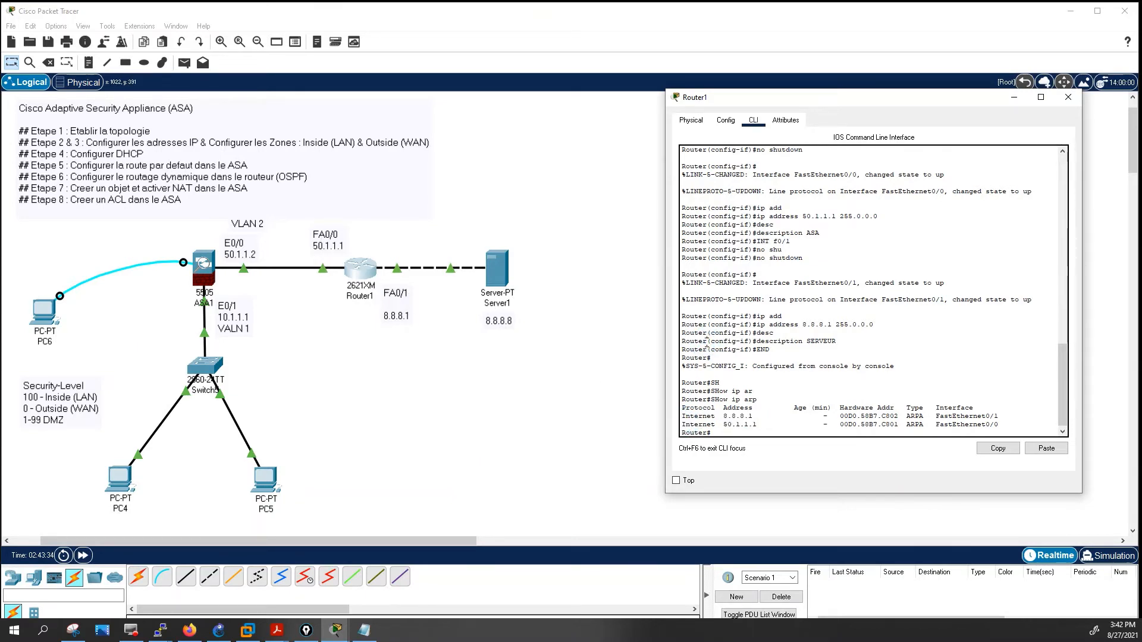
text(sh)
key(Tab)
text(ip rou)
key(Tab)
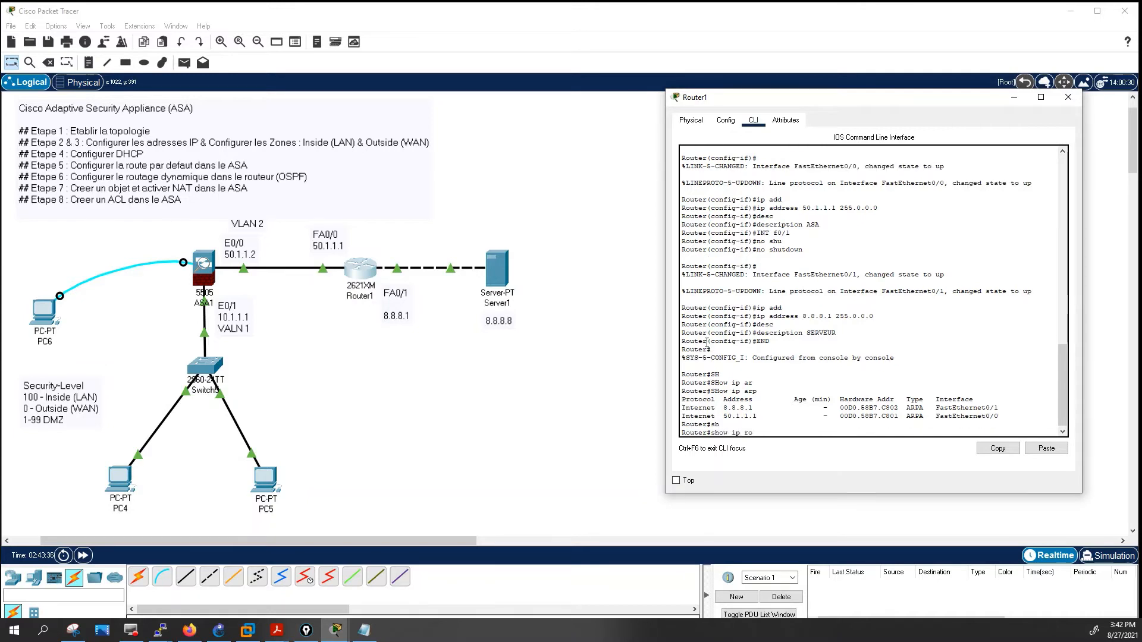
key(Return)
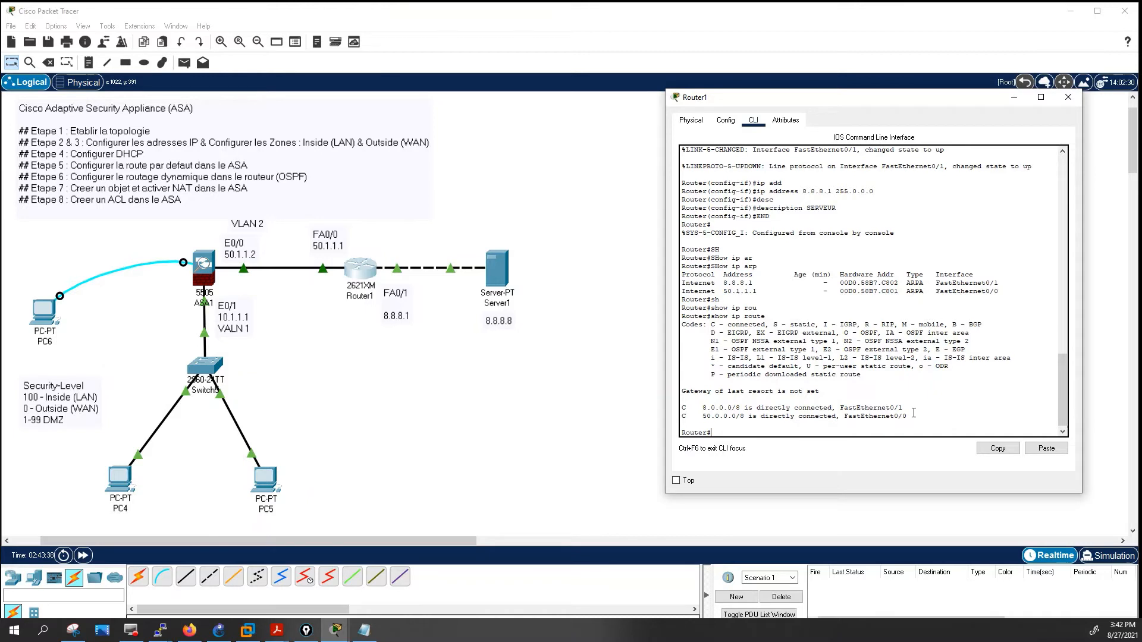
click(502, 268)
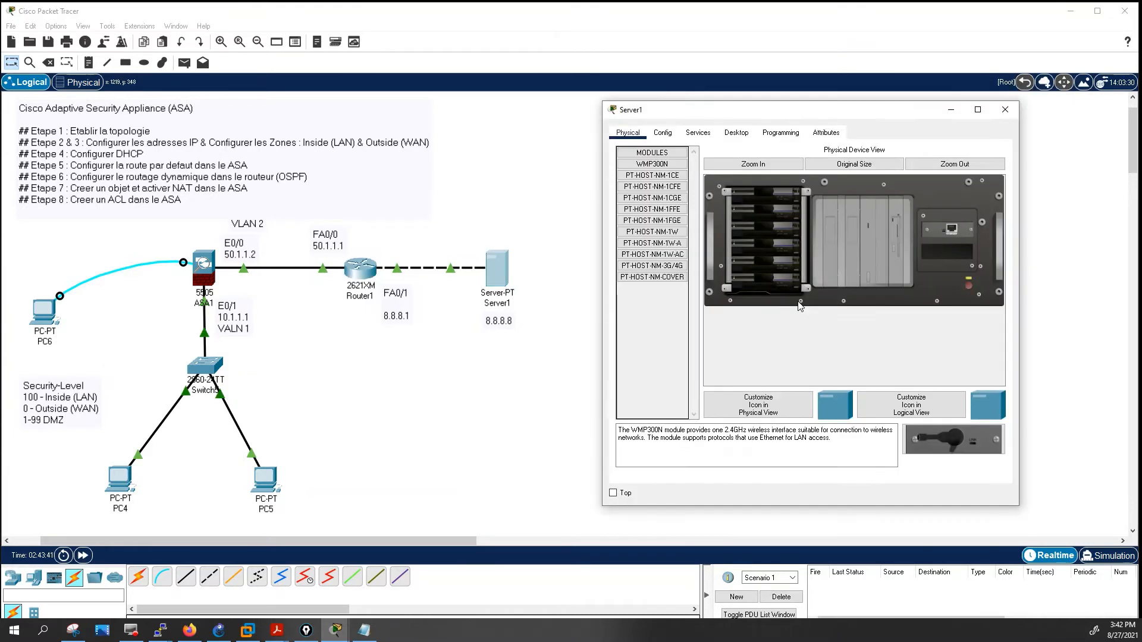
click(369, 278)
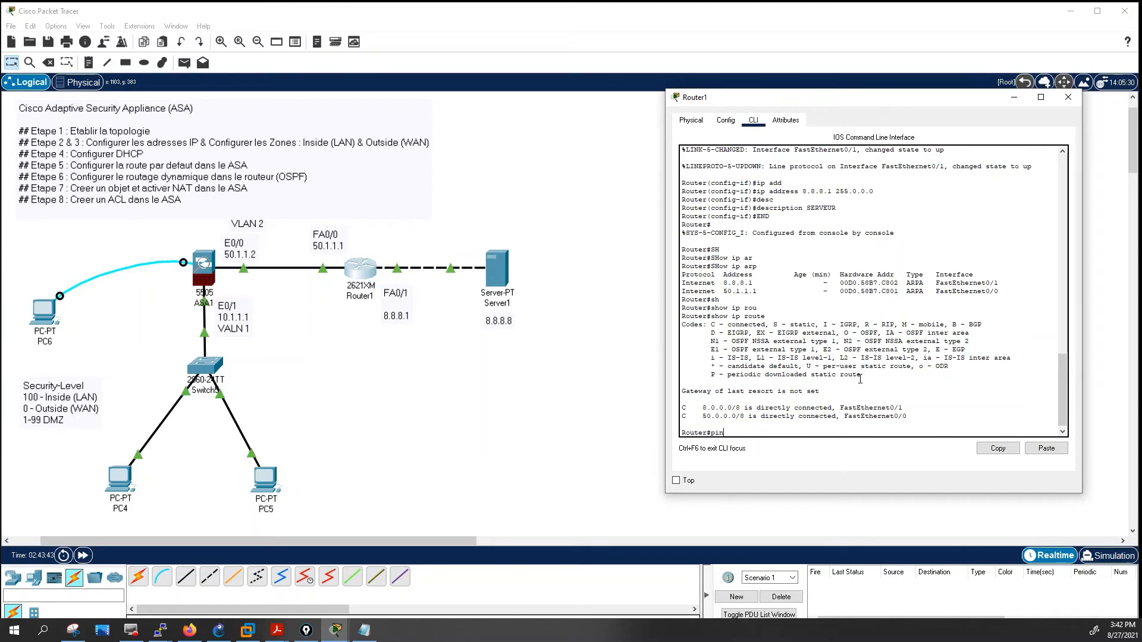
text(ping)
key(Tab)
text(8.8.)
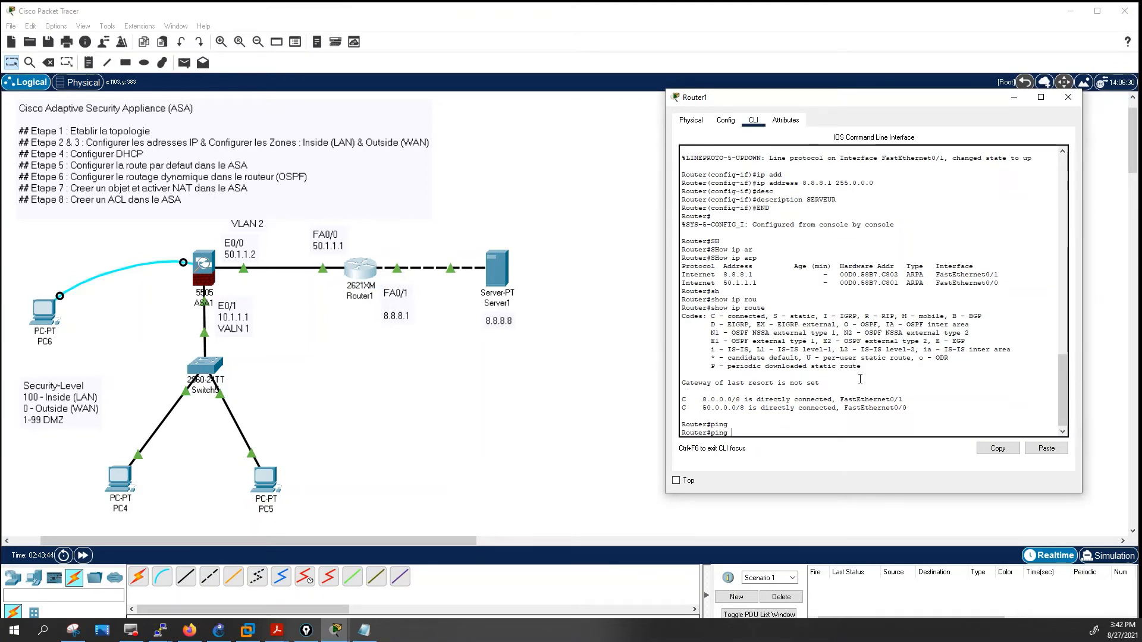
text(8.8 re)
key(Tab)
text(p)
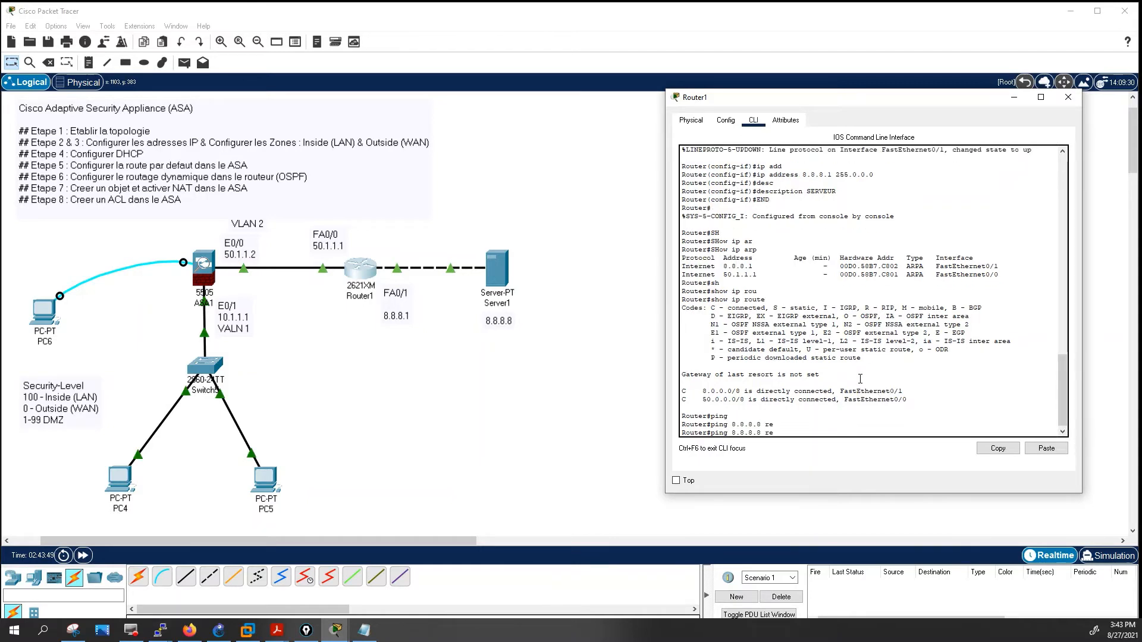
key(Tab)
text(e)
key(Tab)
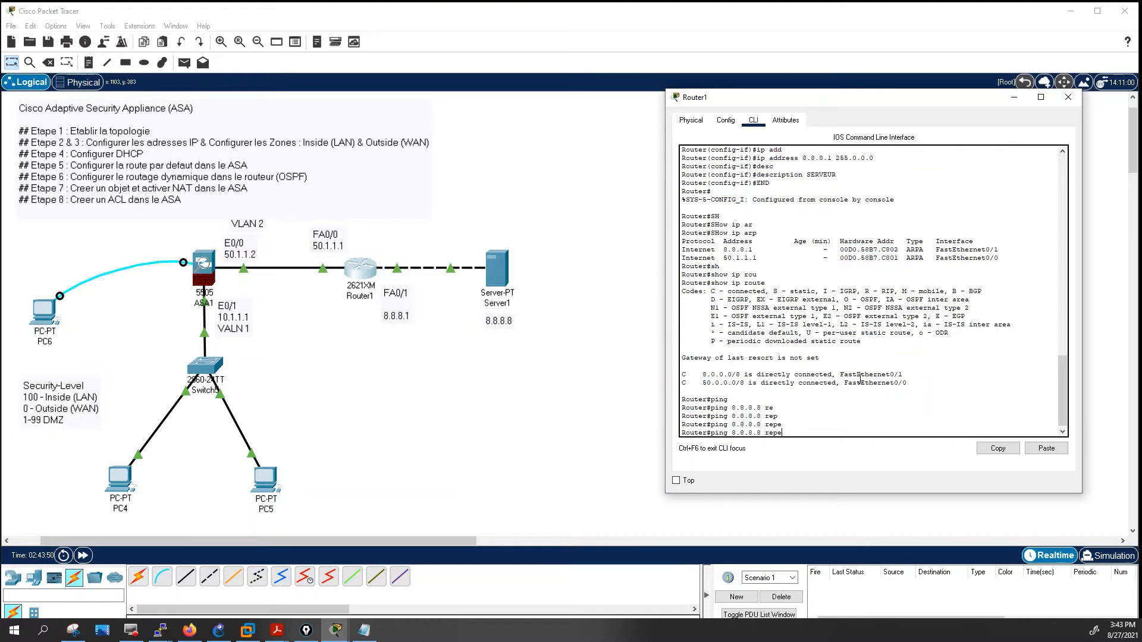
text(a)
key(Tab)
key(BackSpace)
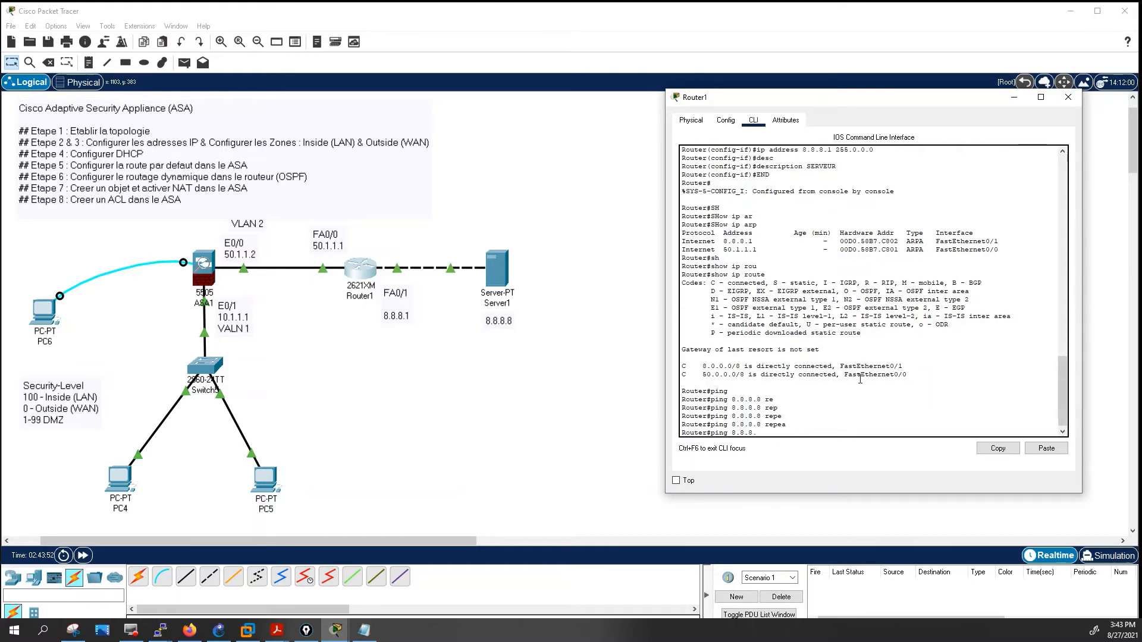
key(BackSpace)
key(BackSpace)
key(BackSpace)
key(BackSpace)
key(BackSpace)
key(BackSpace)
key(BackSpace)
key(BackSpace)
key(BackSpace)
key(BackSpace)
key(BackSpace)
key(BackSpace)
key(BackSpace)
key(BackSpace)
key(BackSpace)
key(BackSpace)
Set Server1's static IPv4 address to 8.8.8.8 with subnet mask 255.0.0.0 and default gateway 8.8.8.1.
click(497, 269)
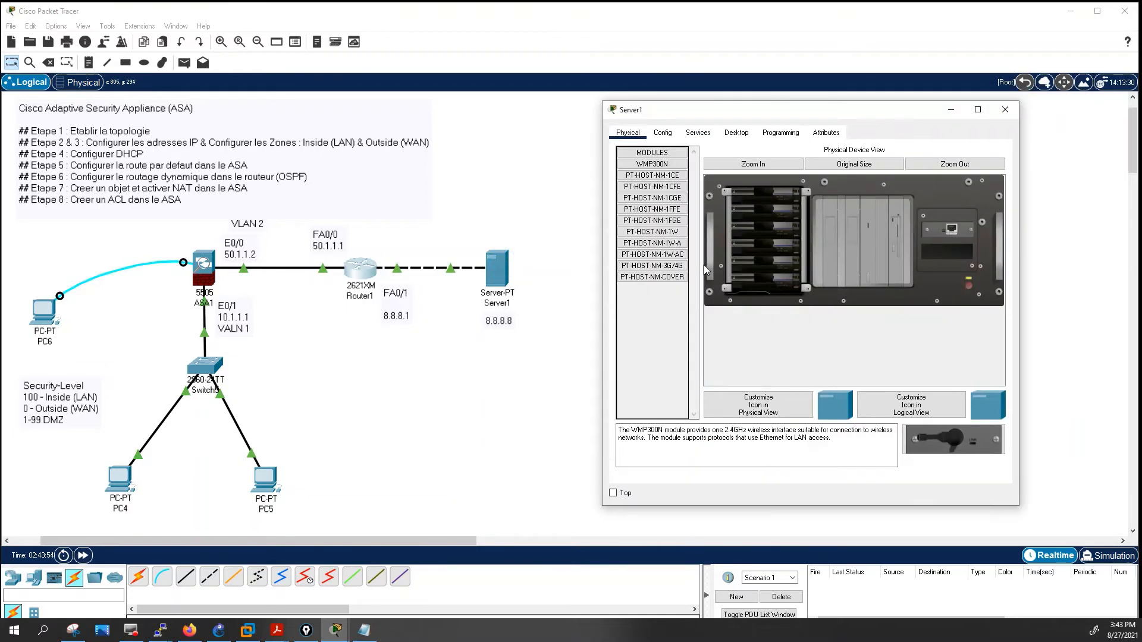
click(736, 132)
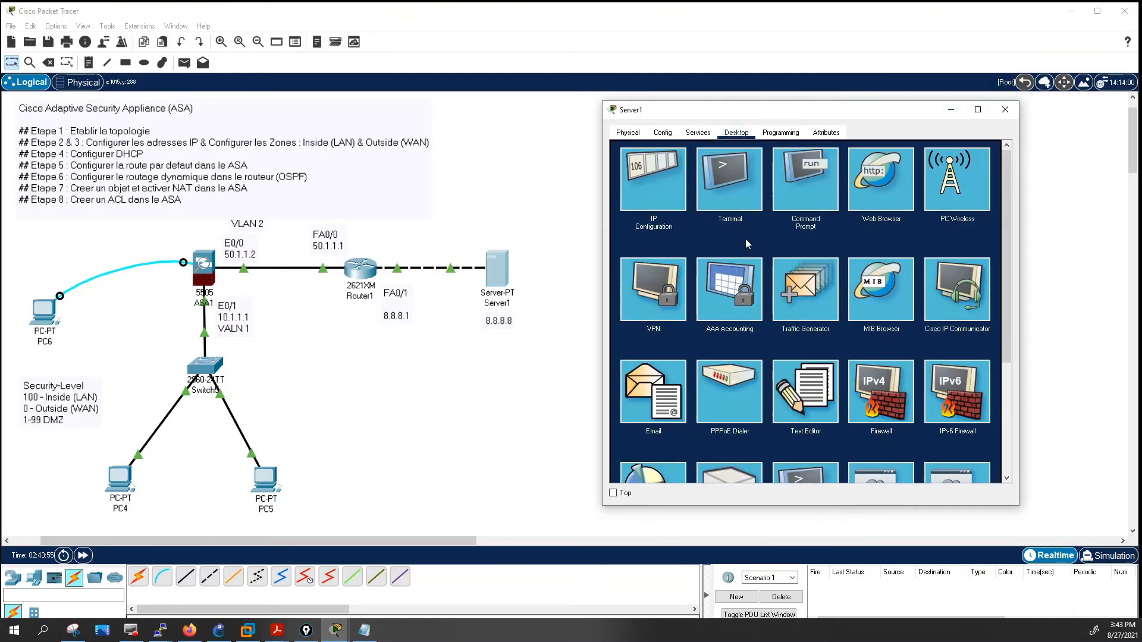
click(649, 173)
click(779, 211)
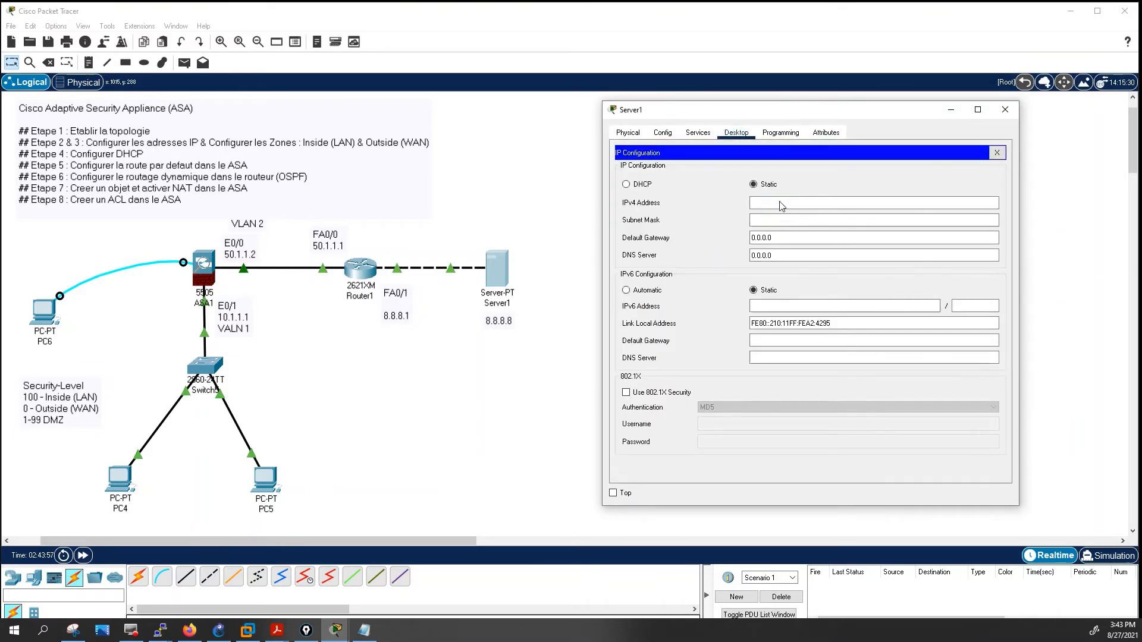
click(780, 202)
text(8)
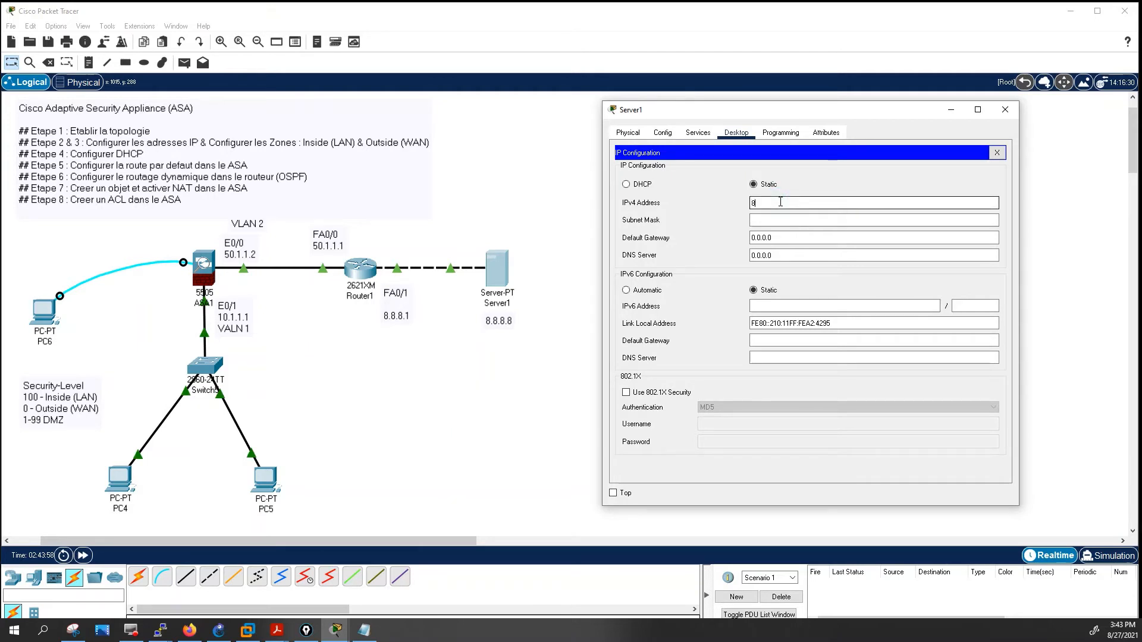
text(.8.8.8)
key(Tab)
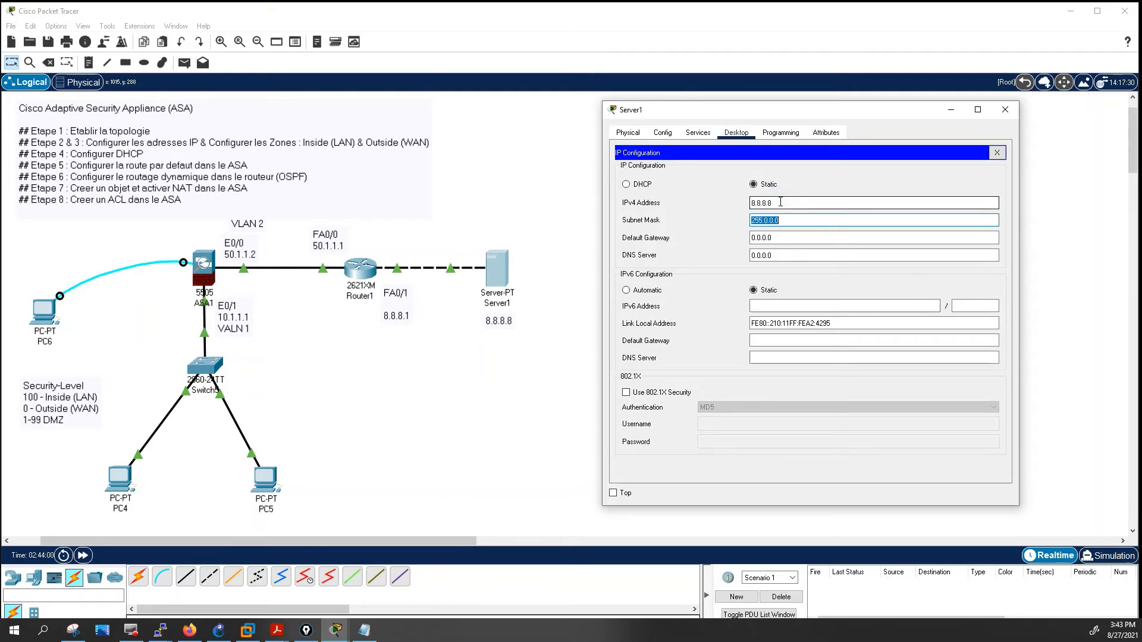
key(Tab)
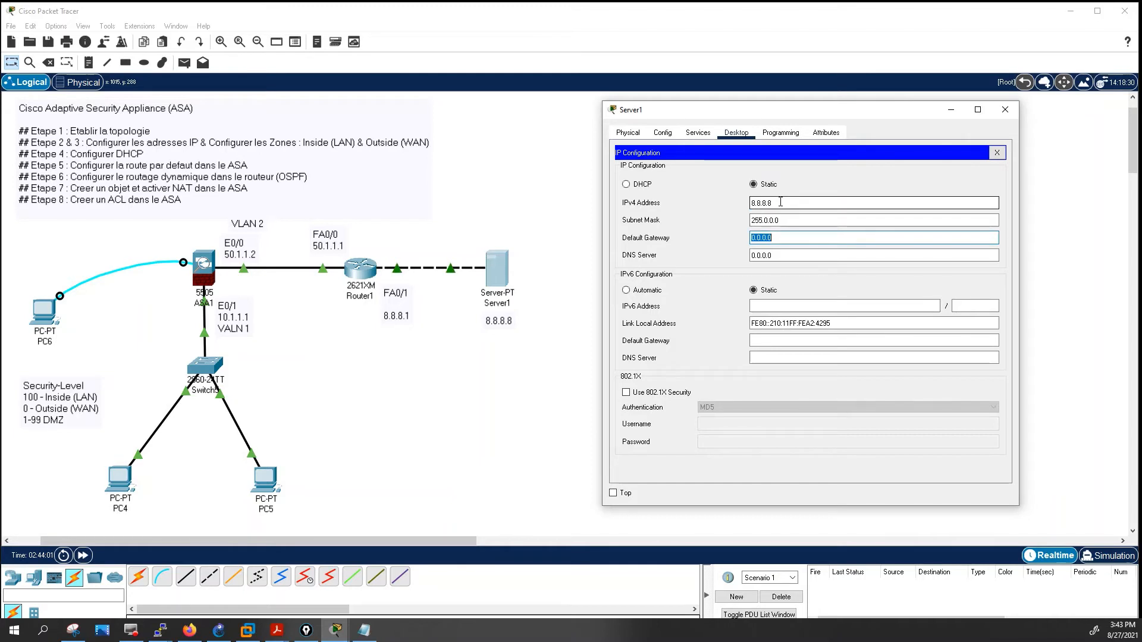
text(8.8)
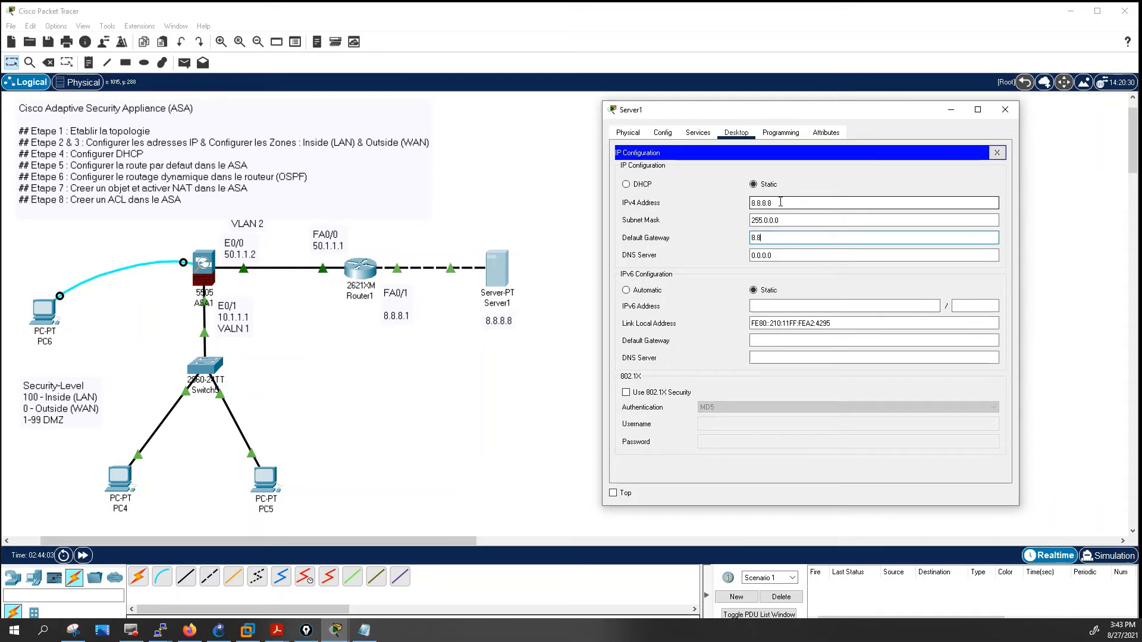
text(.8.1)
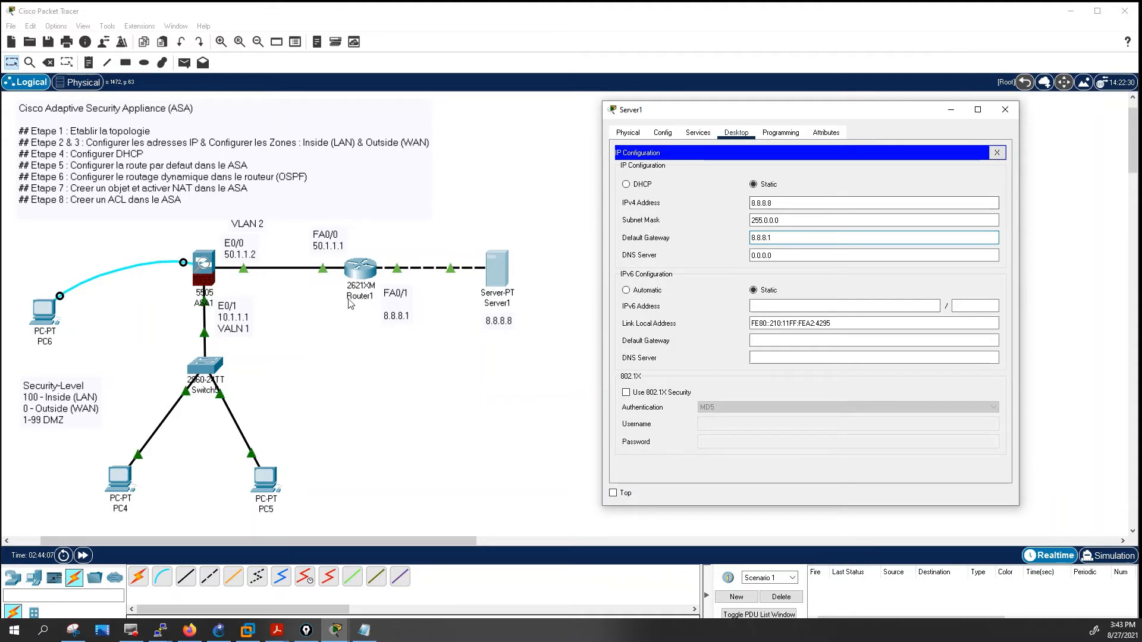
Ping Server1 at 8.8.8.8 from Router1's command line to test connectivity.
click(361, 271)
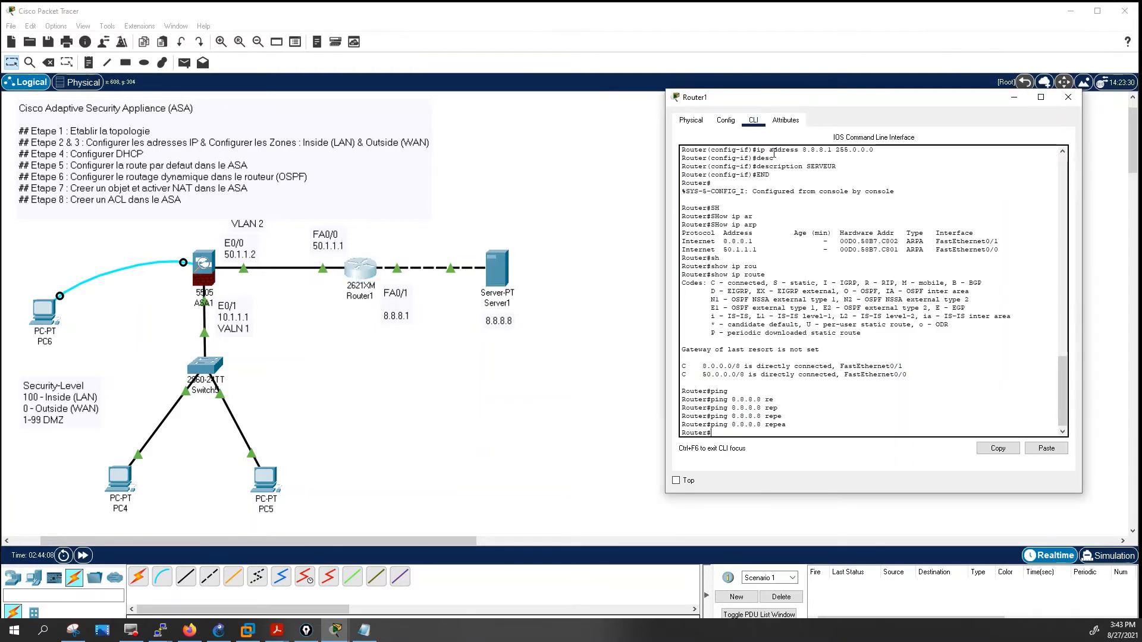
key(Up)
key(BackSpace)
key(BackSpace)
key(BackSpace)
key(BackSpace)
key(BackSpace)
key(BackSpace)
key(BackSpace)
key(BackSpace)
key(BackSpace)
key(BackSpace)
key(BackSpace)
key(BackSpace)
text(ping)
text(8.8.8)
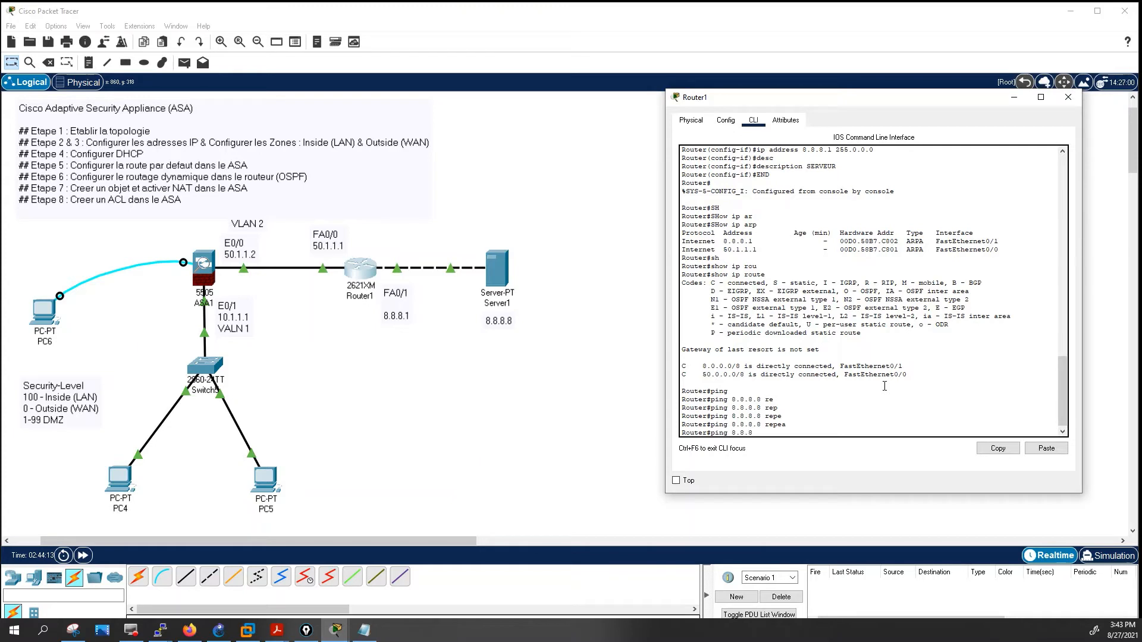
text(.8)
key(Return)
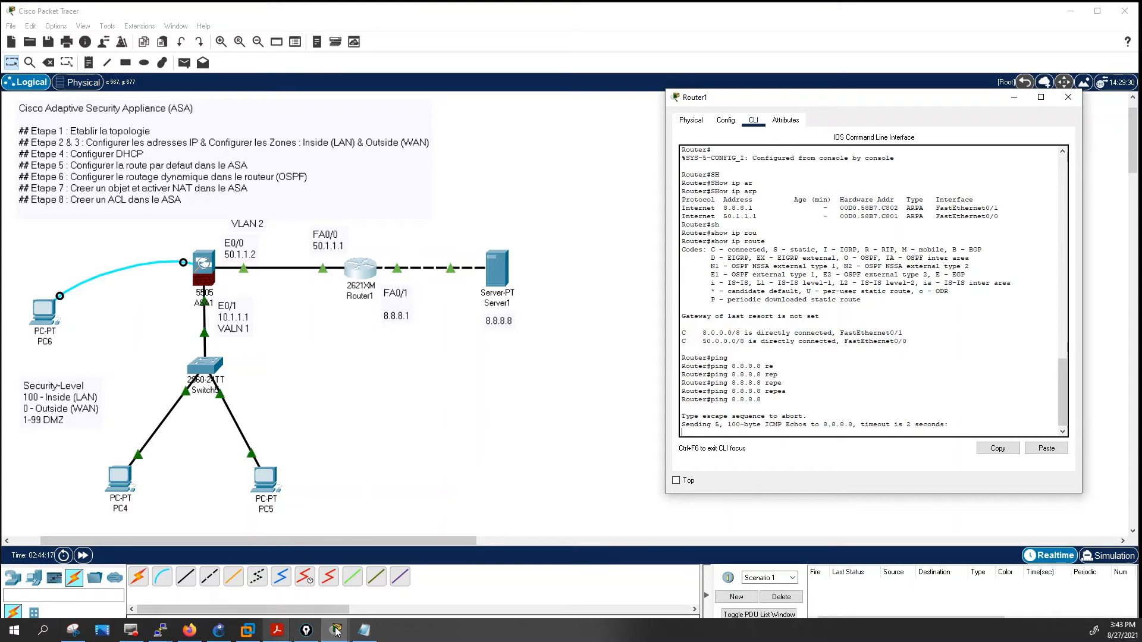
Bring Server1's window beside Router1's, close its IP configuration, and minimize the window.
mouse_move(342, 631)
click(498, 613)
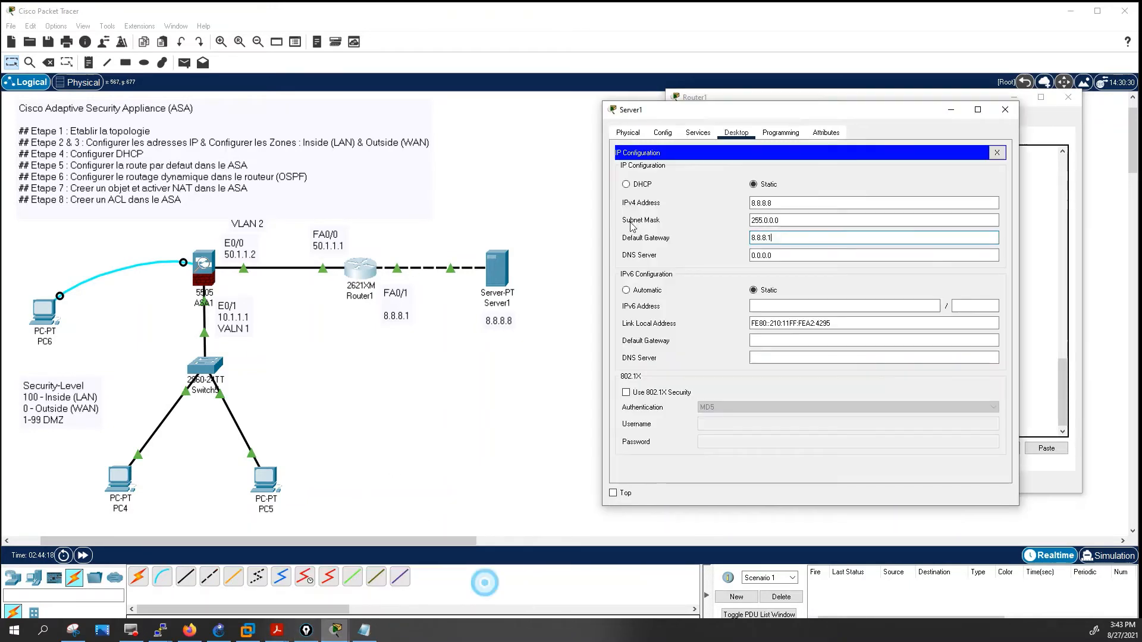
drag(732, 114, 275, 152)
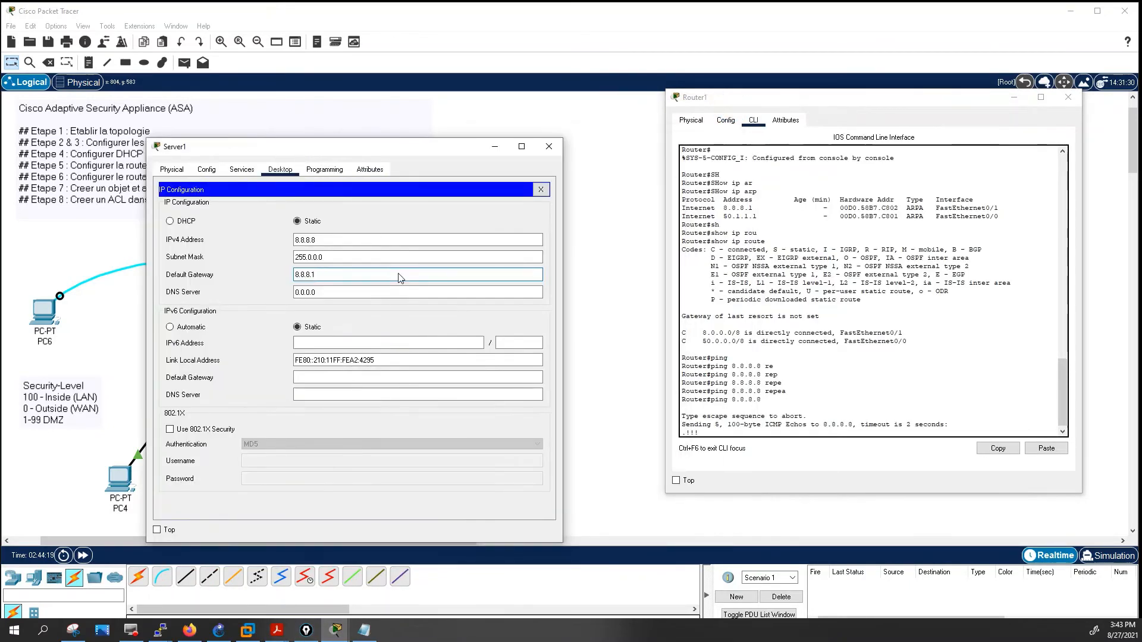
click(541, 189)
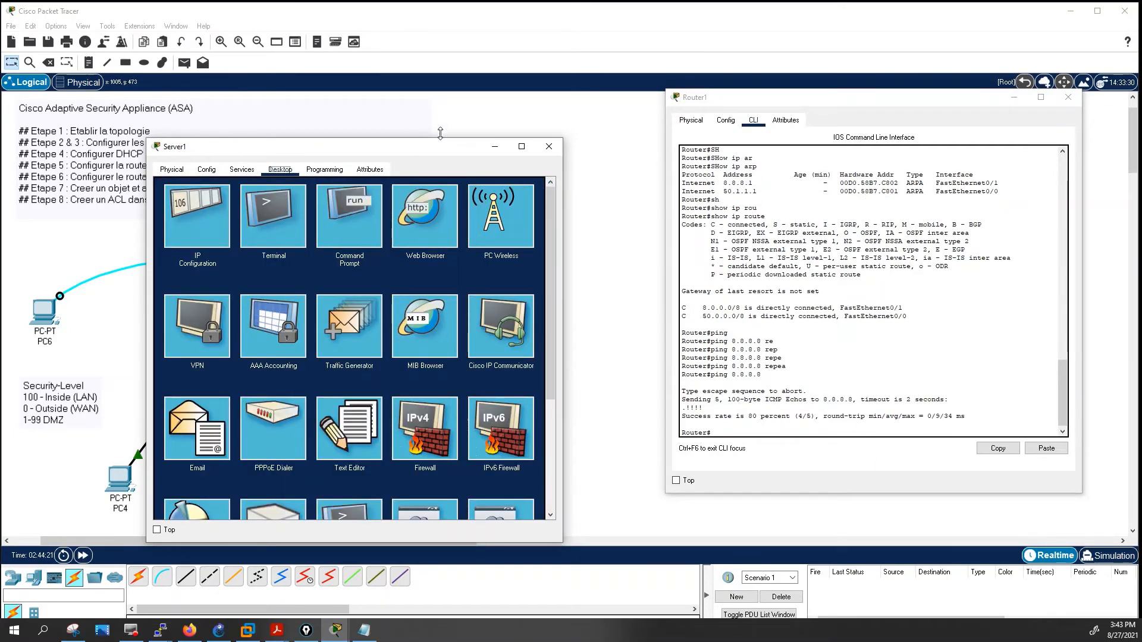
click(494, 147)
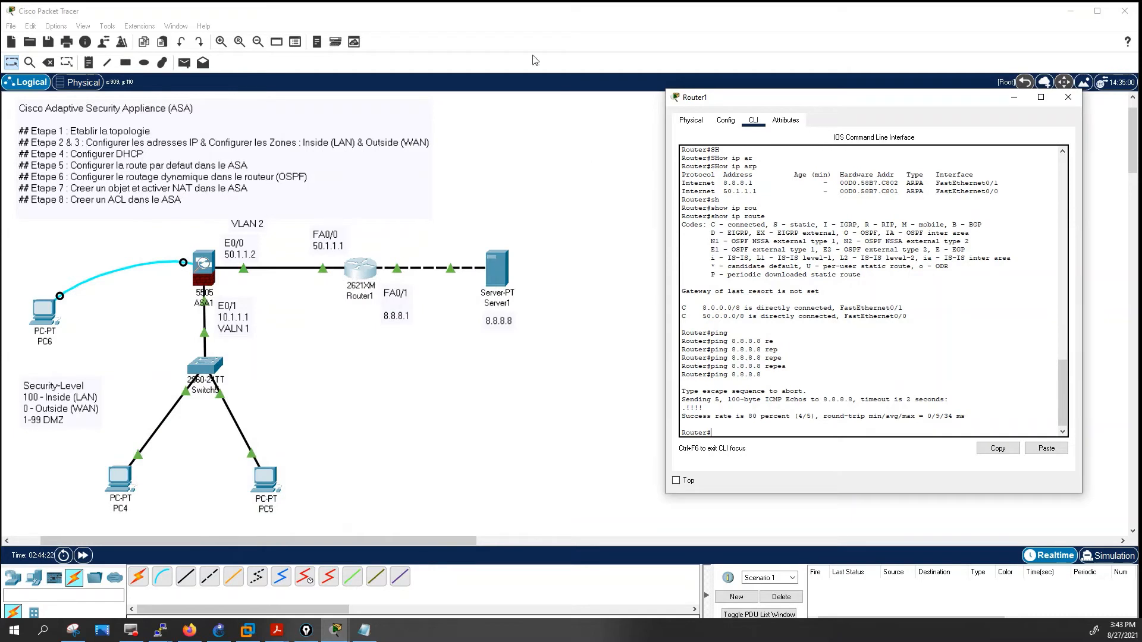
Open PC4's window clear of the topology and set its FastEthernet0 IPv4 configuration to DHCP.
click(205, 271)
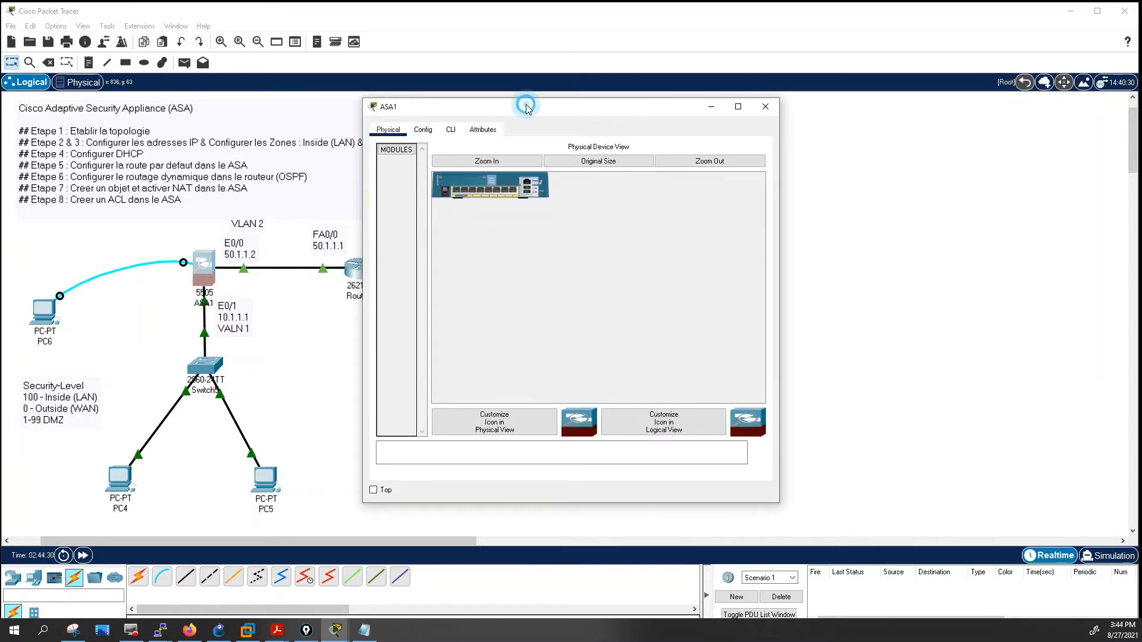
drag(524, 102, 706, 112)
click(125, 483)
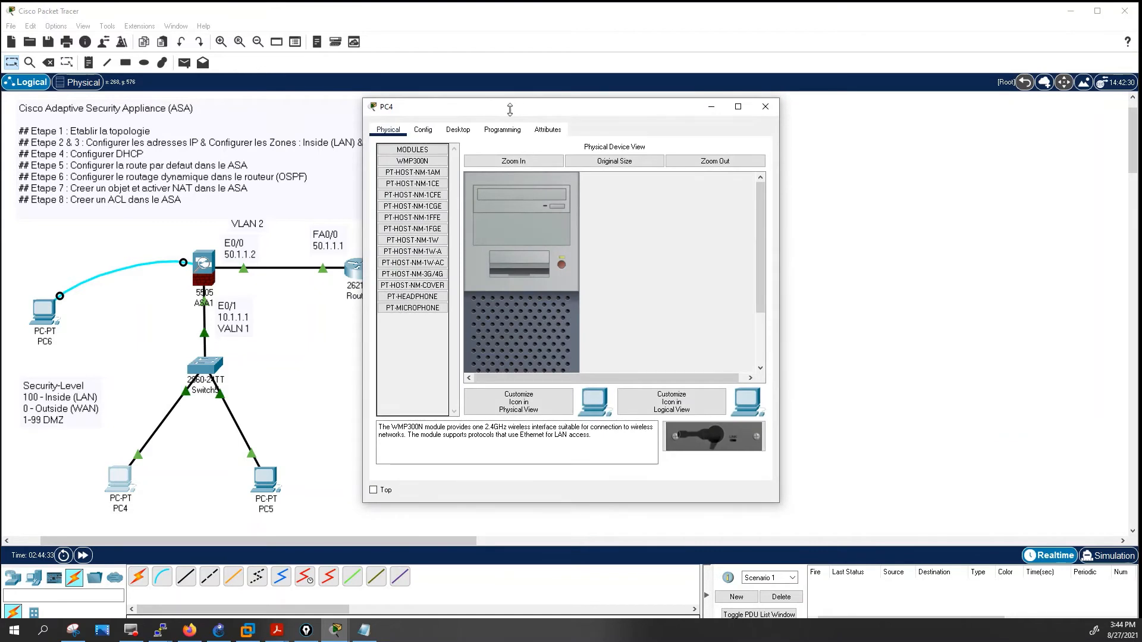
drag(510, 103, 779, 123)
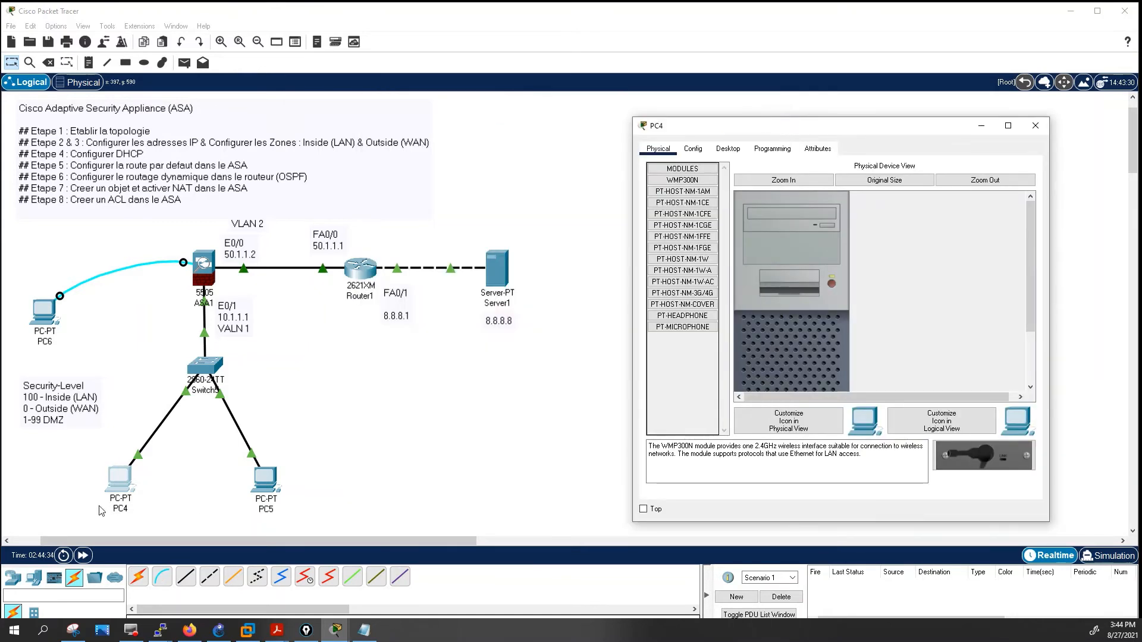
click(728, 149)
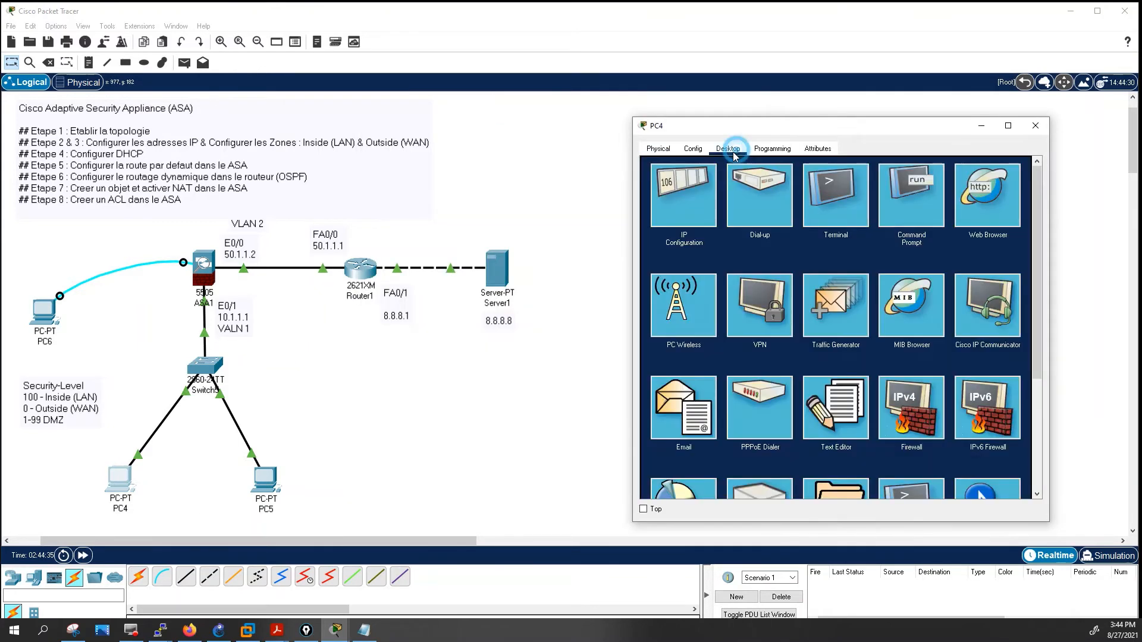
click(701, 190)
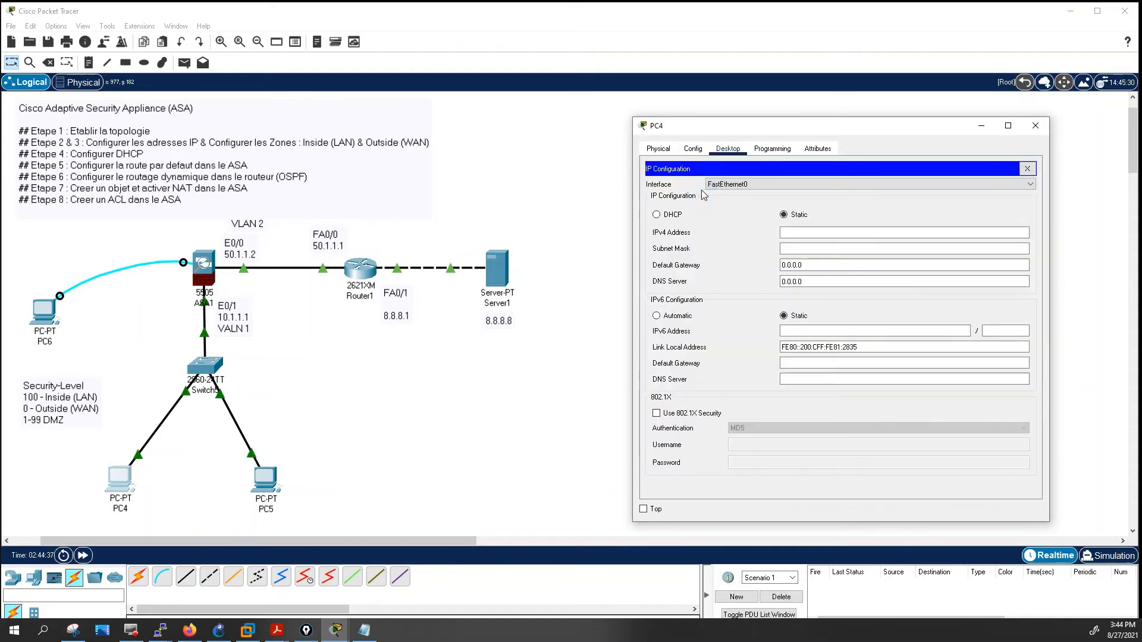
click(657, 215)
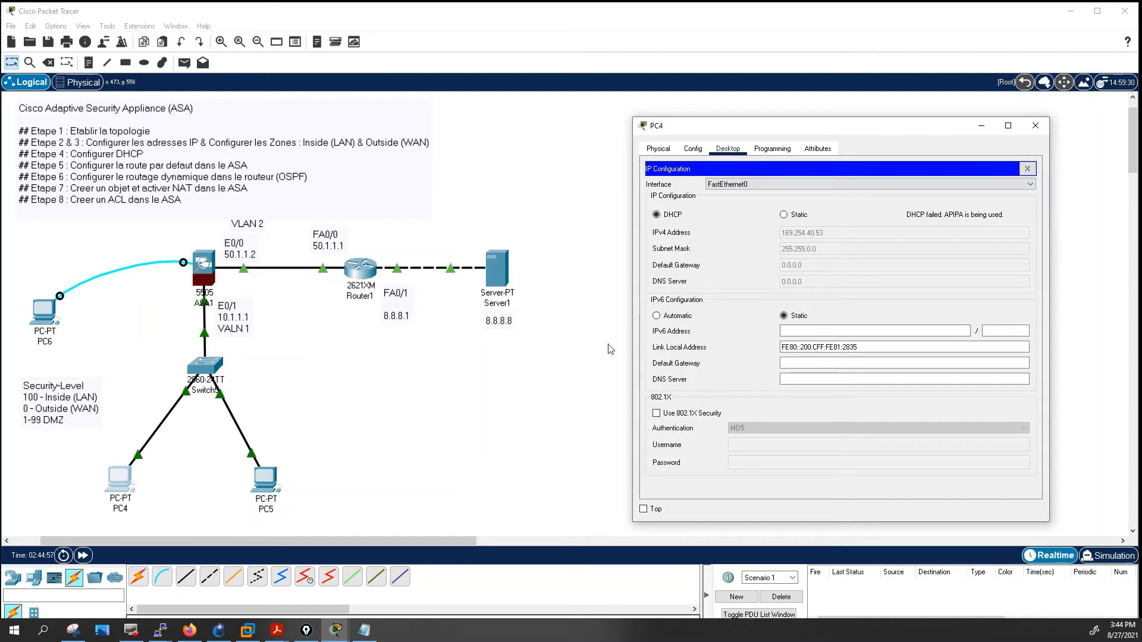
Open ASA1's command line and enter global configuration mode with configure terminal.
click(193, 279)
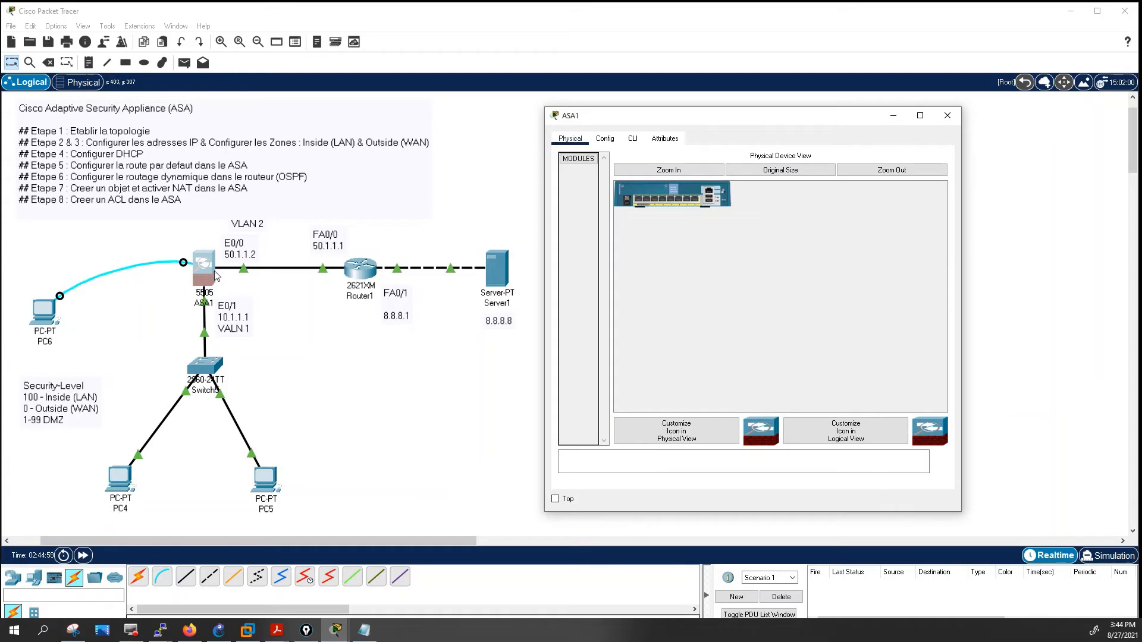
click(632, 138)
text(coasa#co)
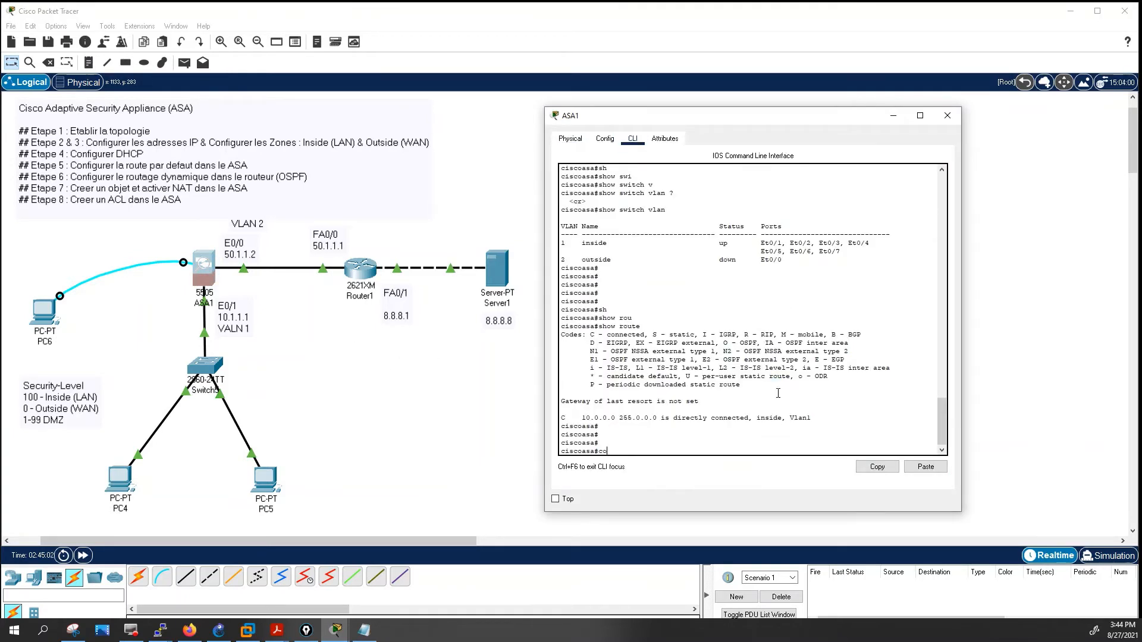
text(nf)
key(Tab)
text(t)
key(Tab)
key(Return)
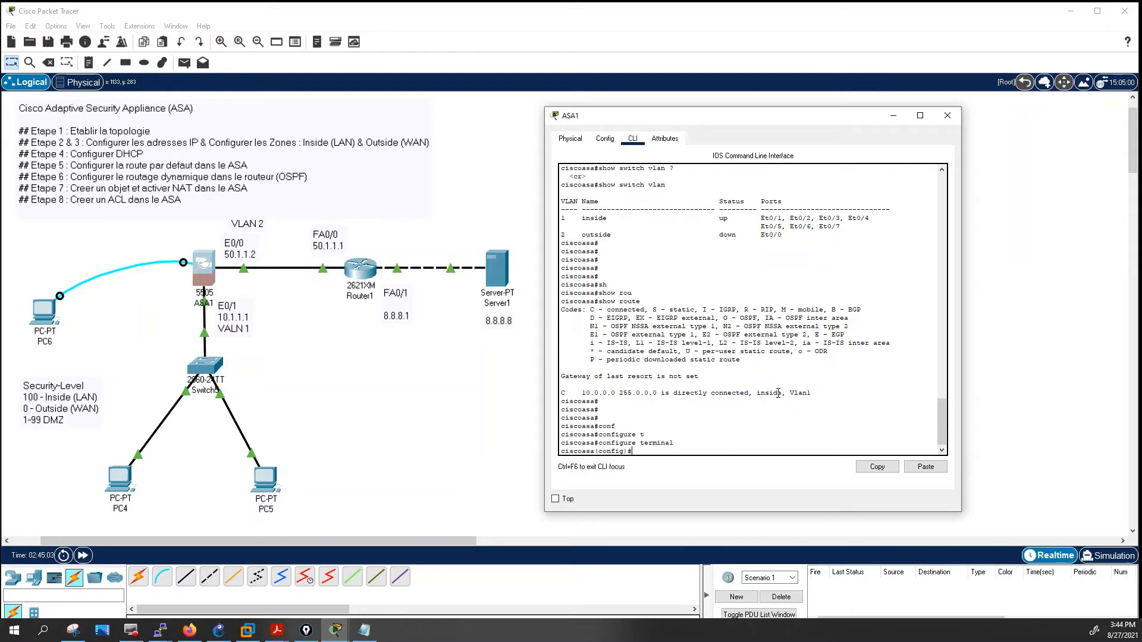
key(Return)
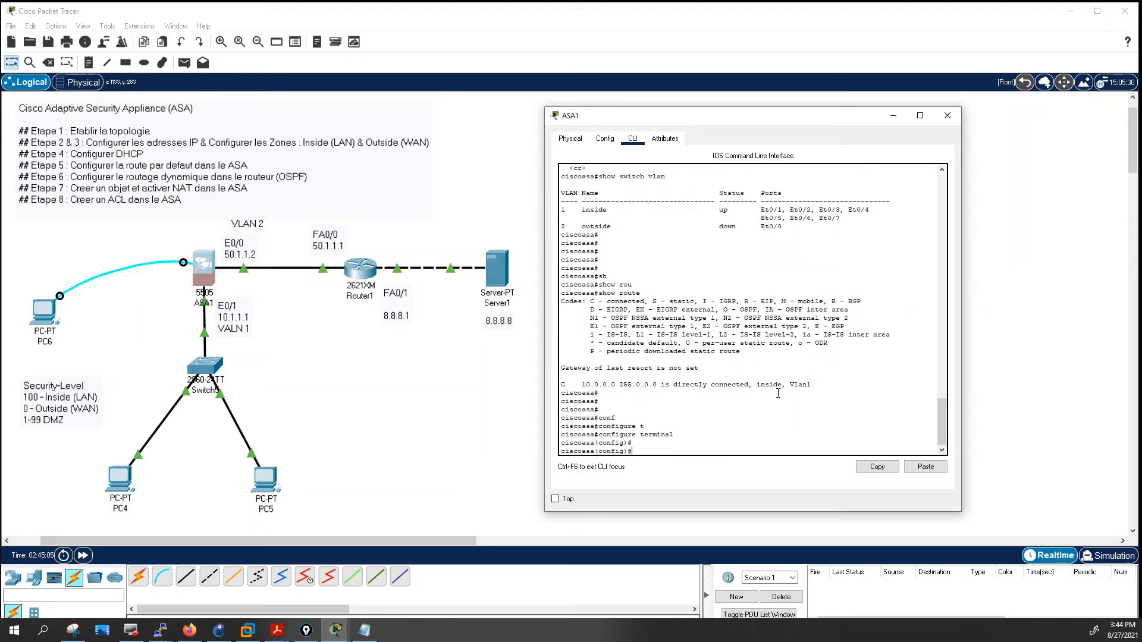
Define the firewall's DHCP pool for the inside interface with dhcpd address 10.1.1.10-10.1.1.40 inside.
text(dh)
key(Tab)
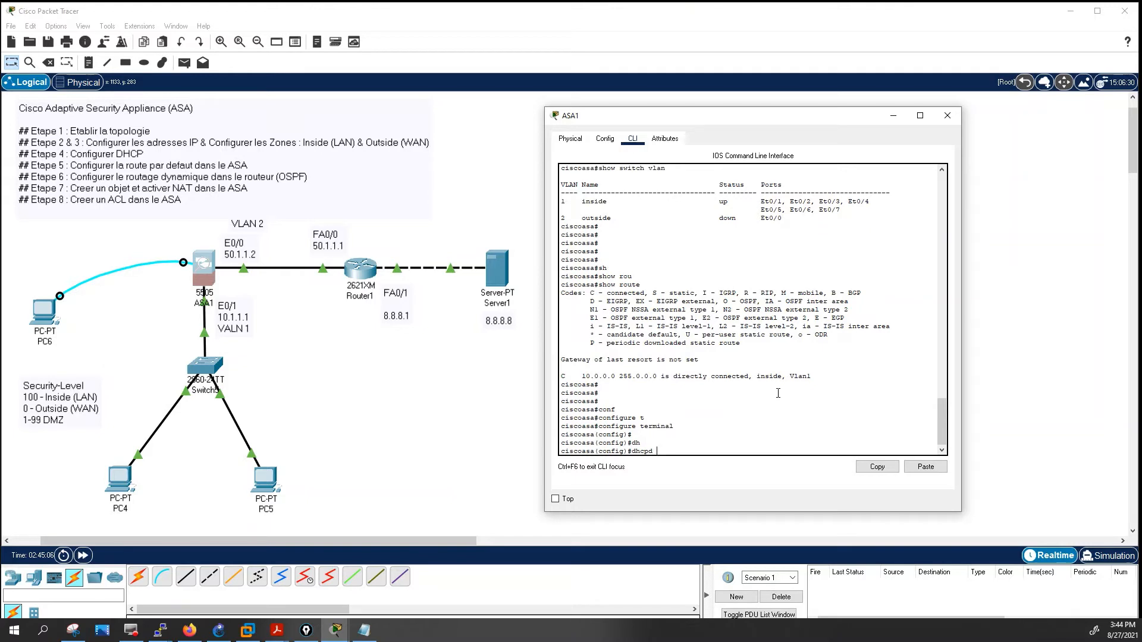
text(add)
key(Tab)
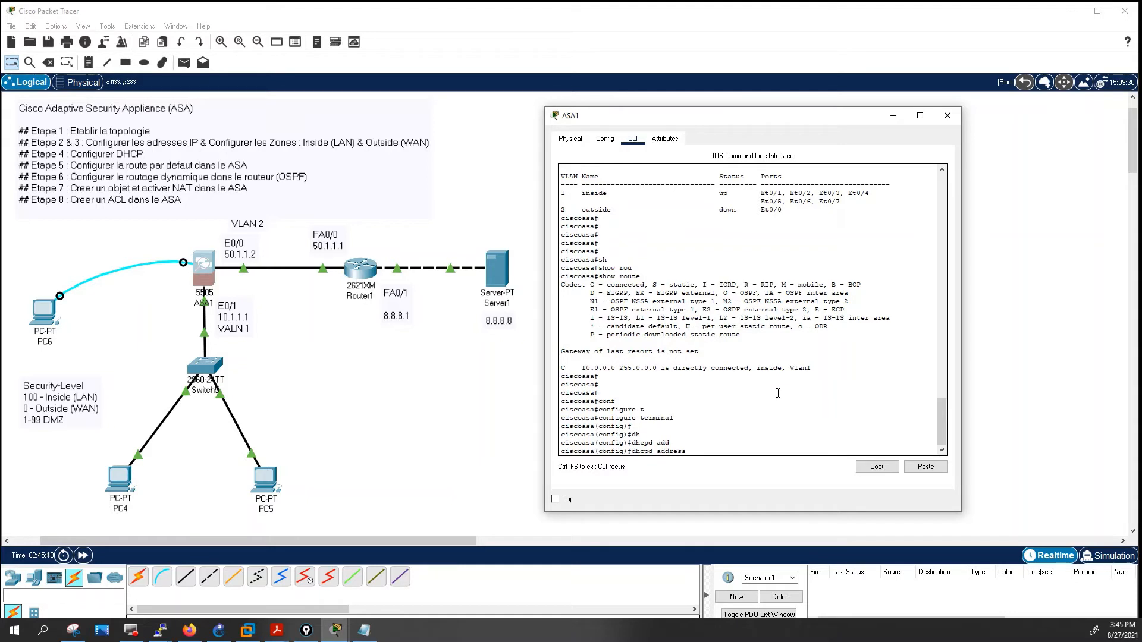
text(10)
text(.1.1.10)
text(-10)
text(.1.1.30)
key(BackSpace)
key(BackSpace)
text(100)
key(BackSpace)
key(BackSpace)
text(40 ins)
key(Tab)
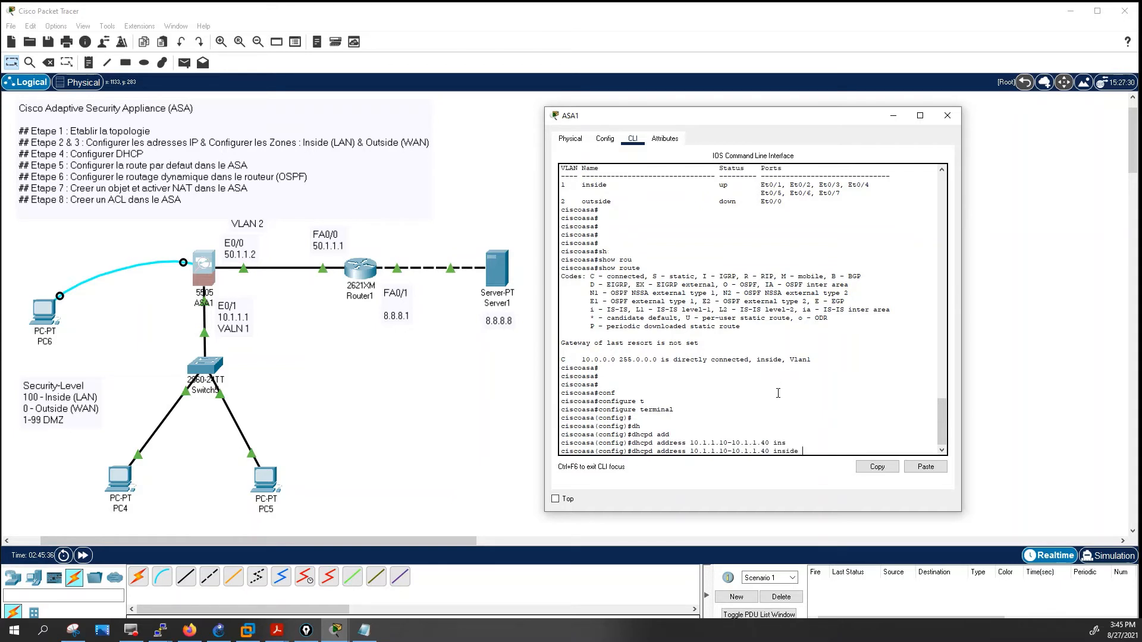
key(Return)
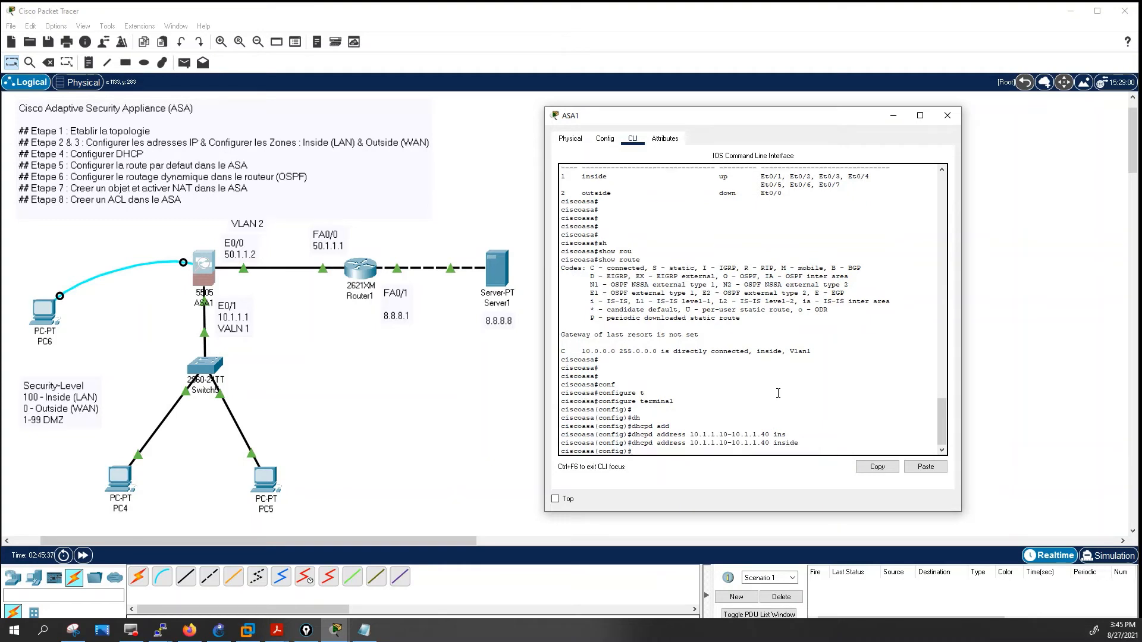
Set the DNS server handed out to inside DHCP clients with dhcpd dns 8.8.8.8 interface inside.
text(dh)
key(Tab)
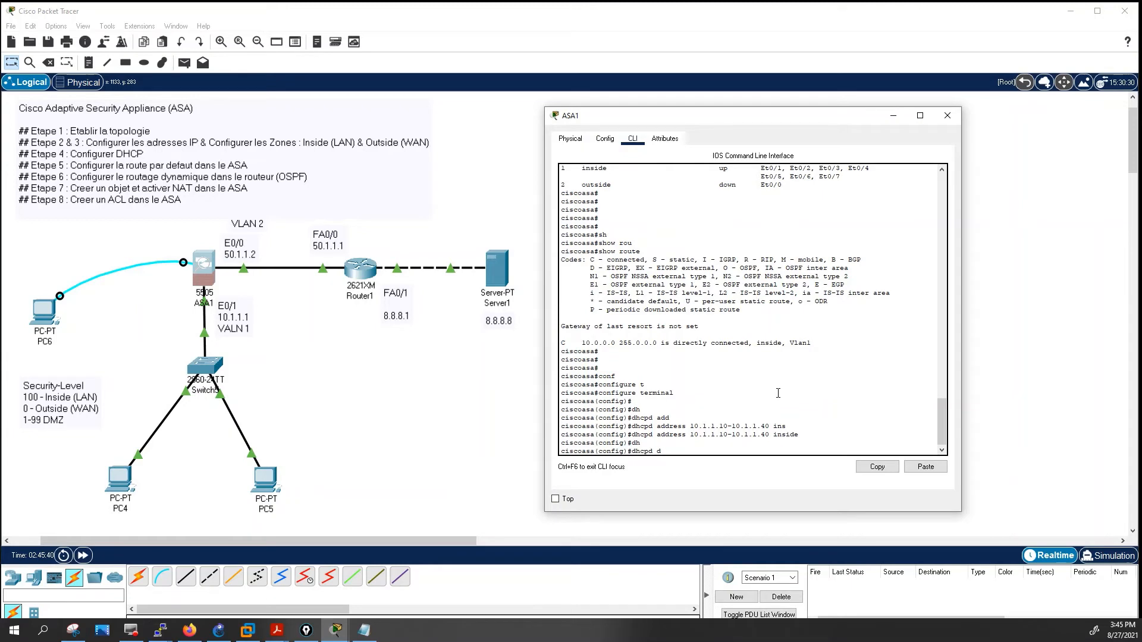
text(dn)
key(Tab)
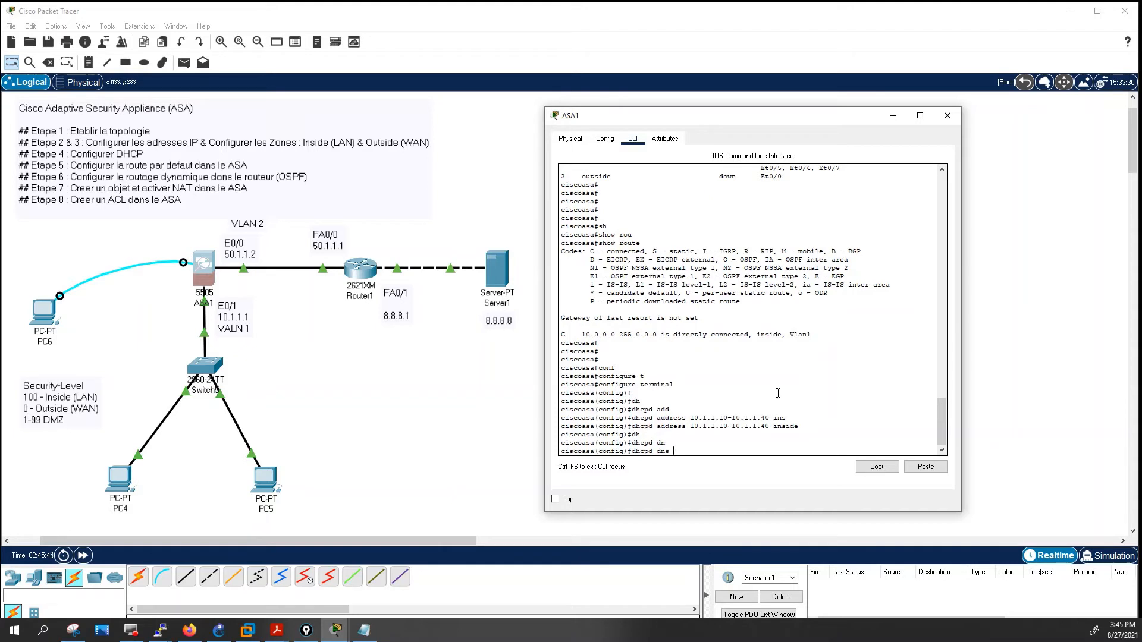
text(8.8.8.8 in)
key(Tab)
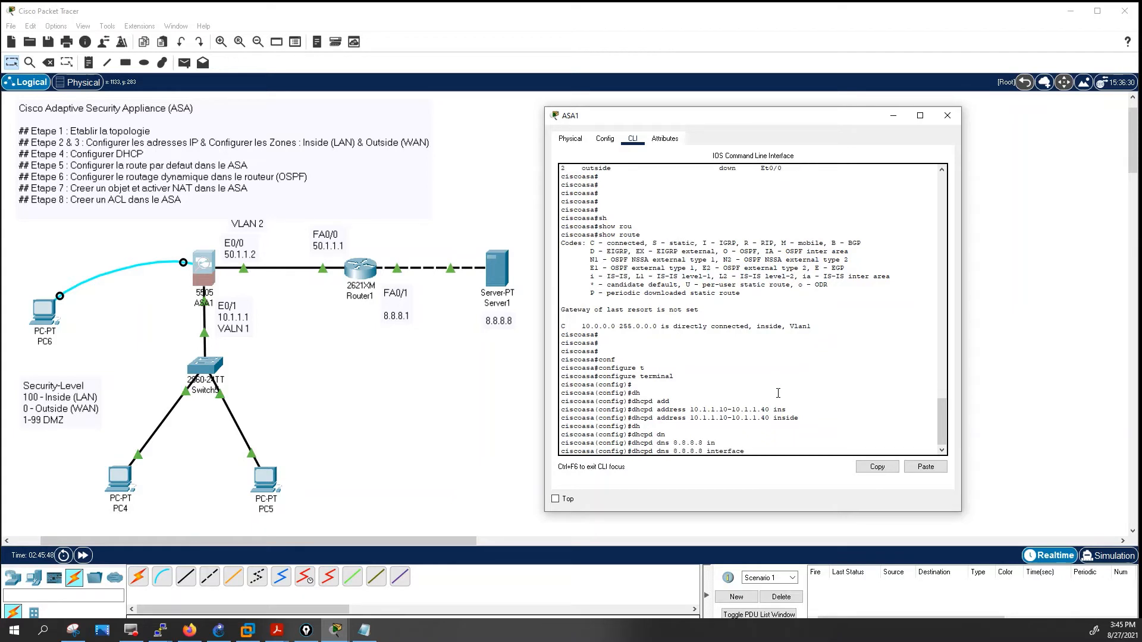
text(in)
key(Tab)
key(Return)
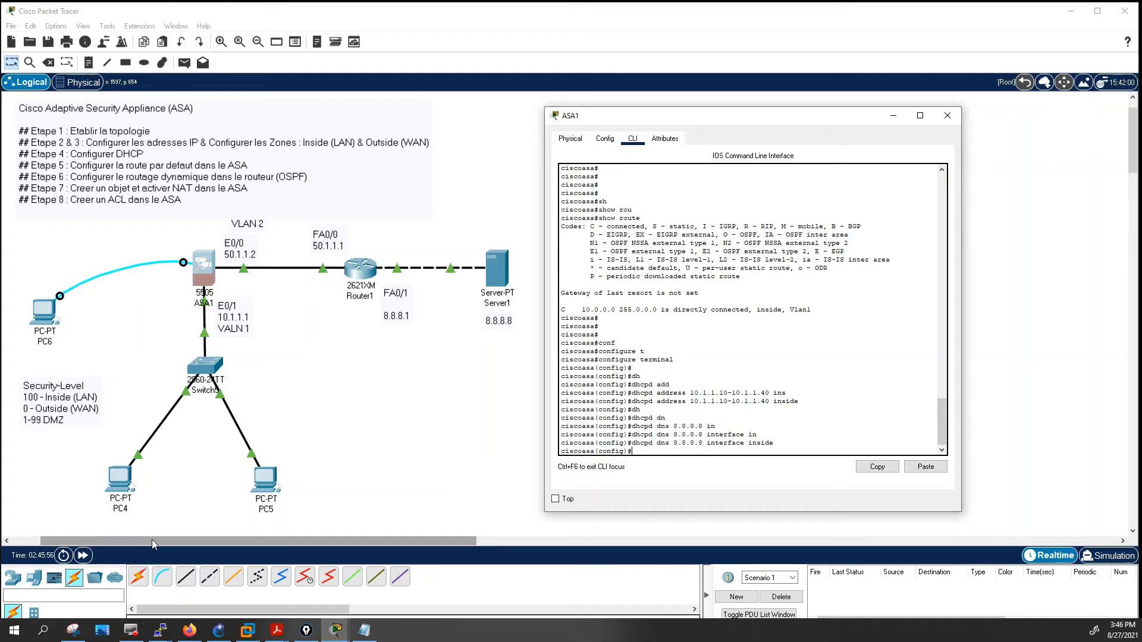
Renew PC4's DHCP lease by switching its IPv4 configuration to Static and back to DHCP.
click(122, 479)
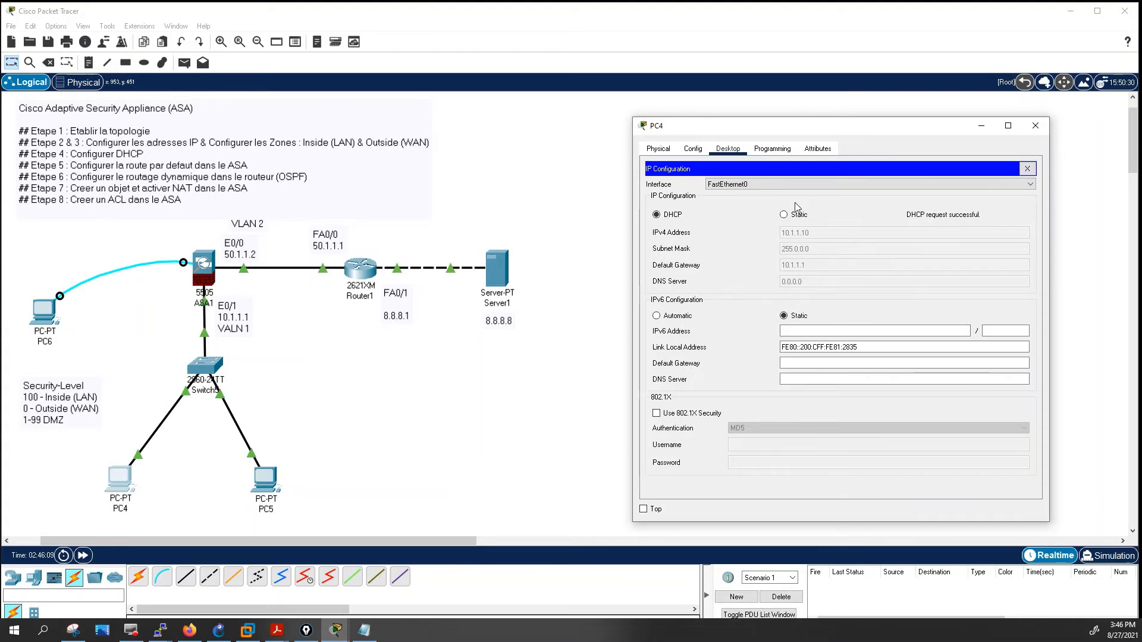
click(784, 215)
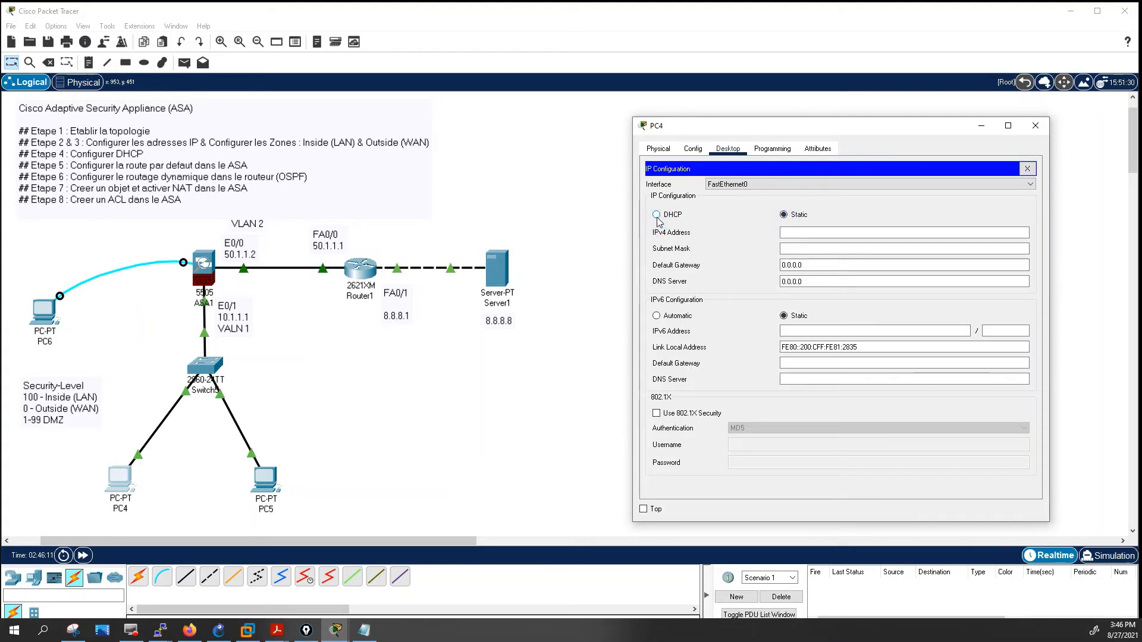
click(657, 216)
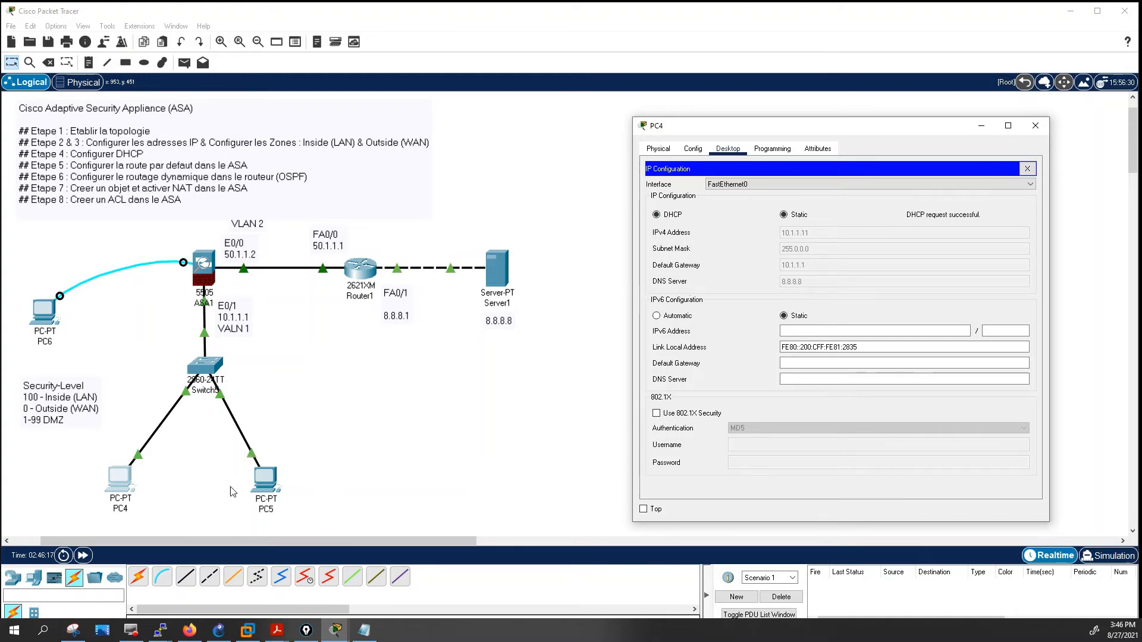
Set PC5's FastEthernet0 IPv4 configuration to DHCP and return to the topology.
click(261, 479)
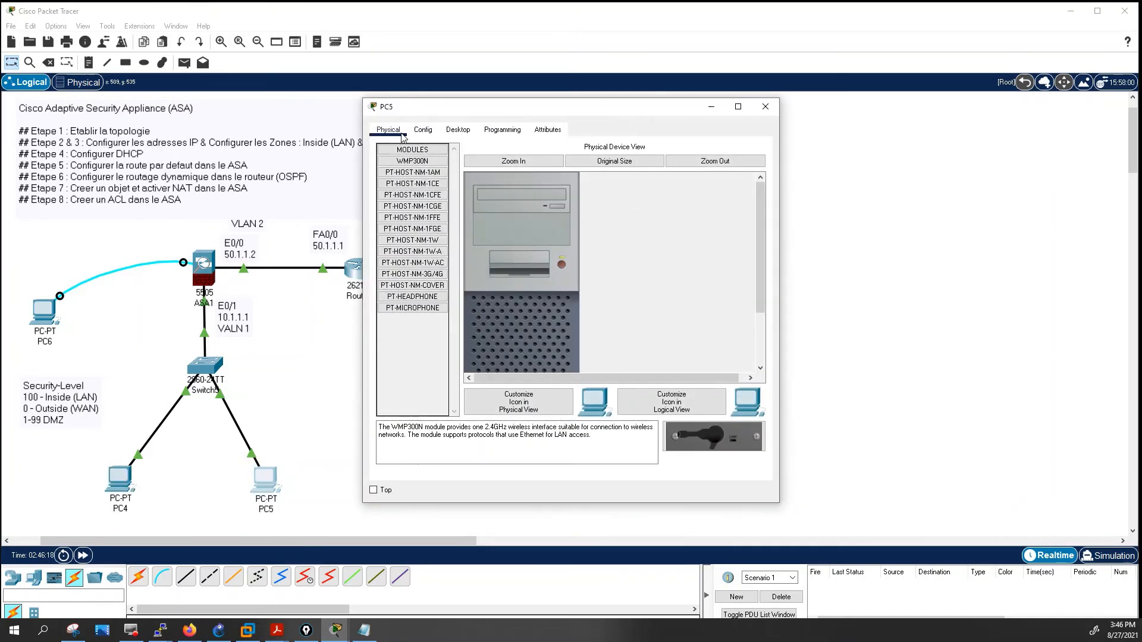
click(458, 130)
click(408, 173)
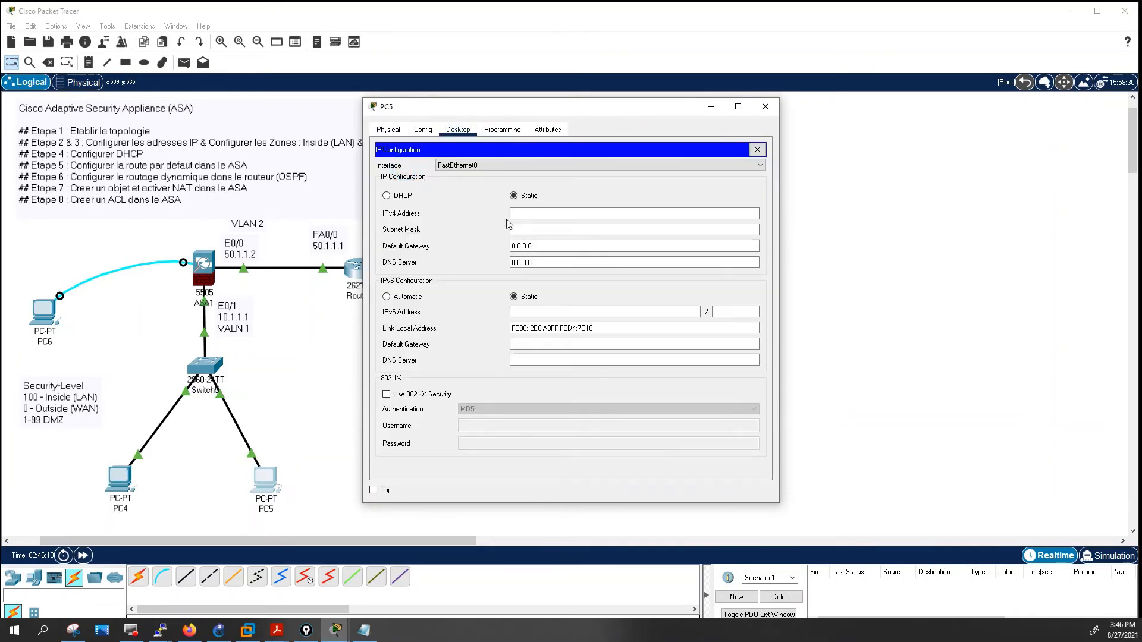
click(387, 195)
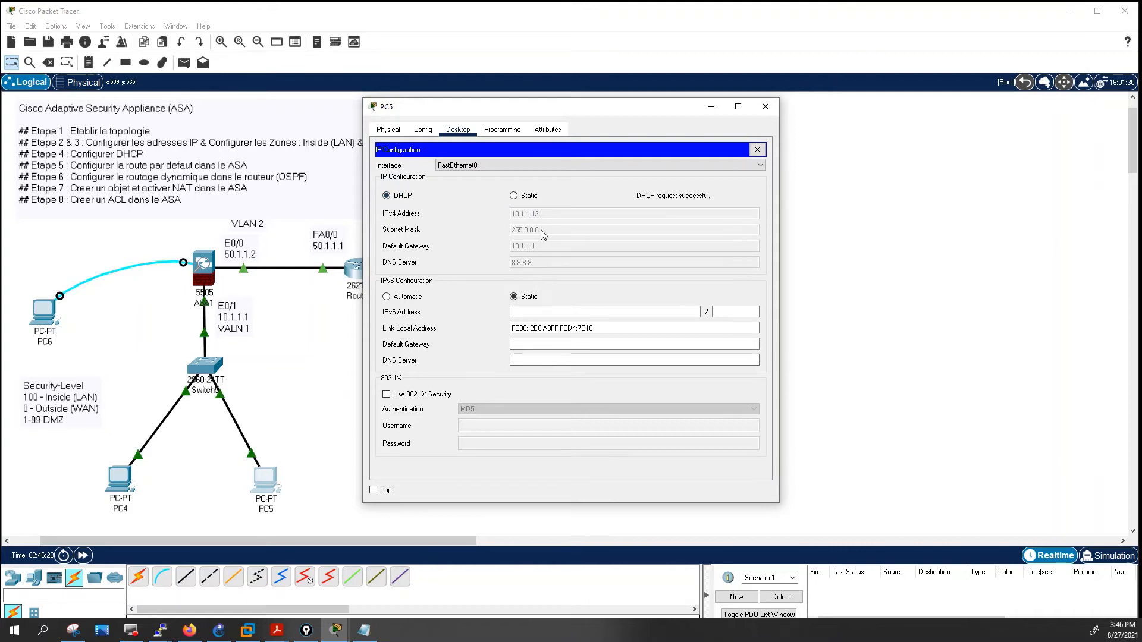
click(286, 395)
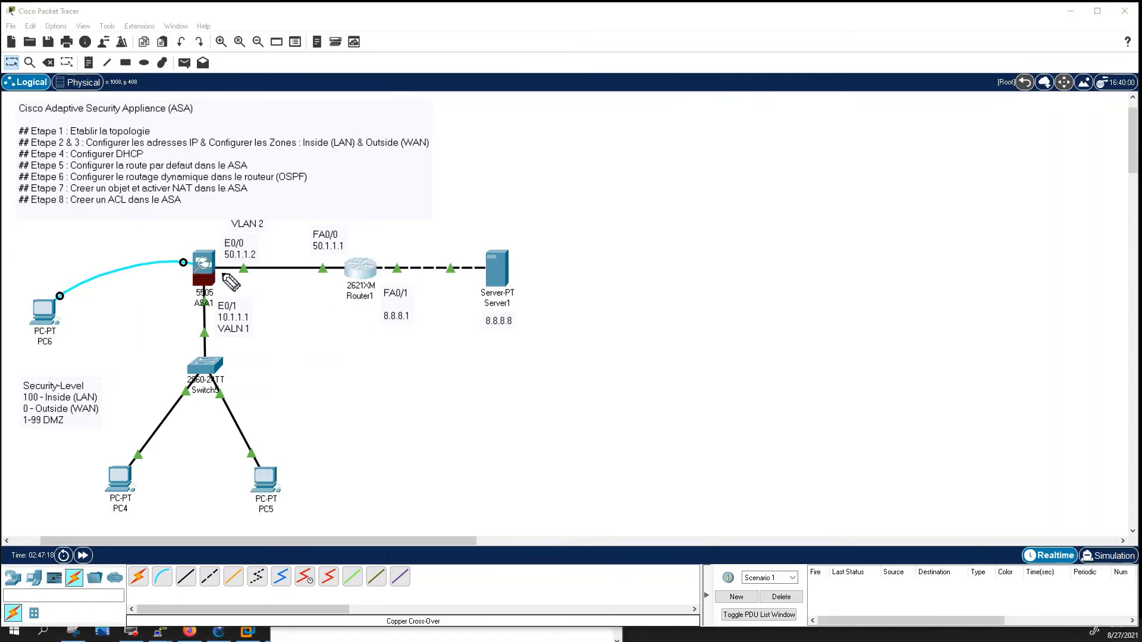
click(201, 223)
drag(217, 219, 270, 207)
drag(350, 206, 397, 240)
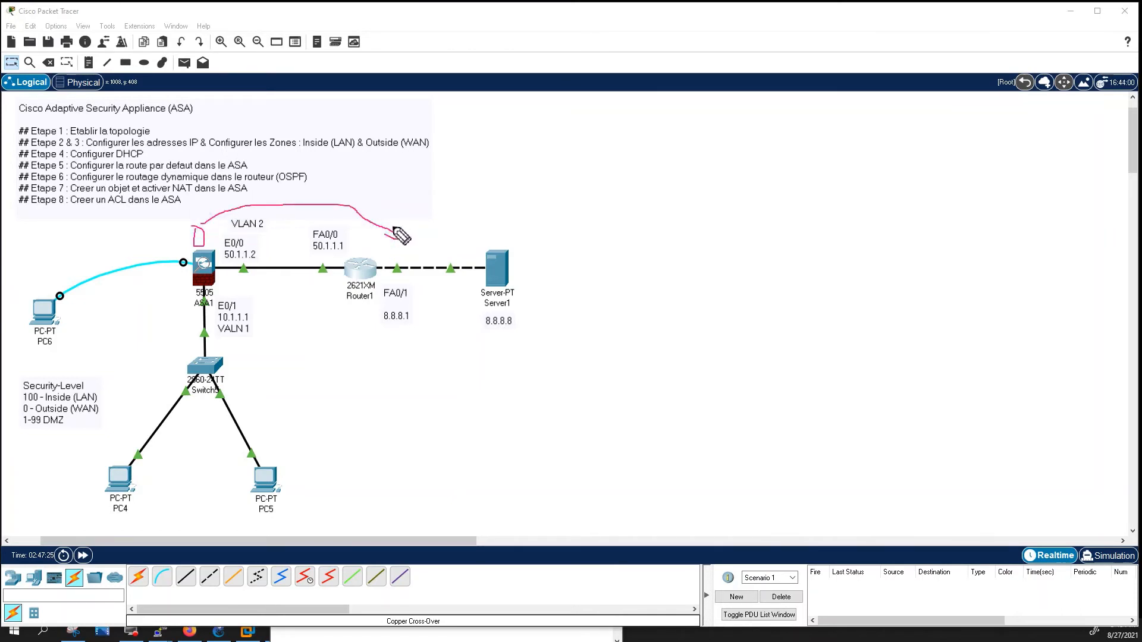
mouse_move(420, 226)
mouse_down()
mouse_move(424, 235)
mouse_move(423, 221)
mouse_move(497, 191)
mouse_up()
click(433, 233)
click(457, 223)
click(486, 205)
mouse_move(505, 152)
mouse_down()
mouse_move(519, 191)
mouse_move(526, 160)
mouse_move(531, 178)
mouse_up()
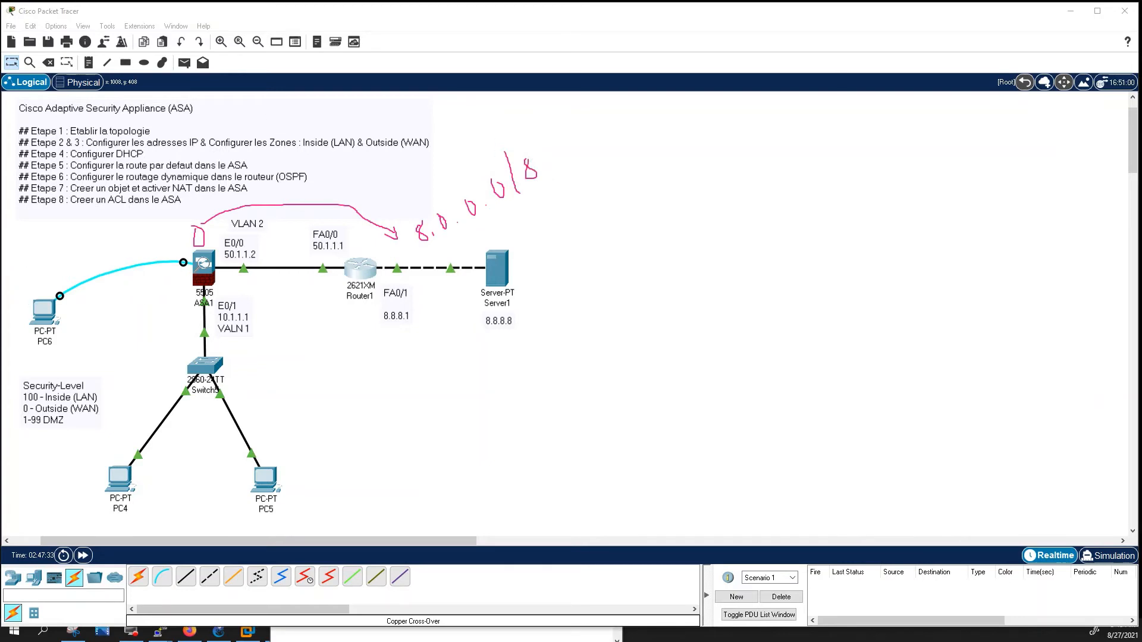
Open Router1's command line and highlight the directly connected 8.0.0.0/8 entry in its routing table output.
click(360, 267)
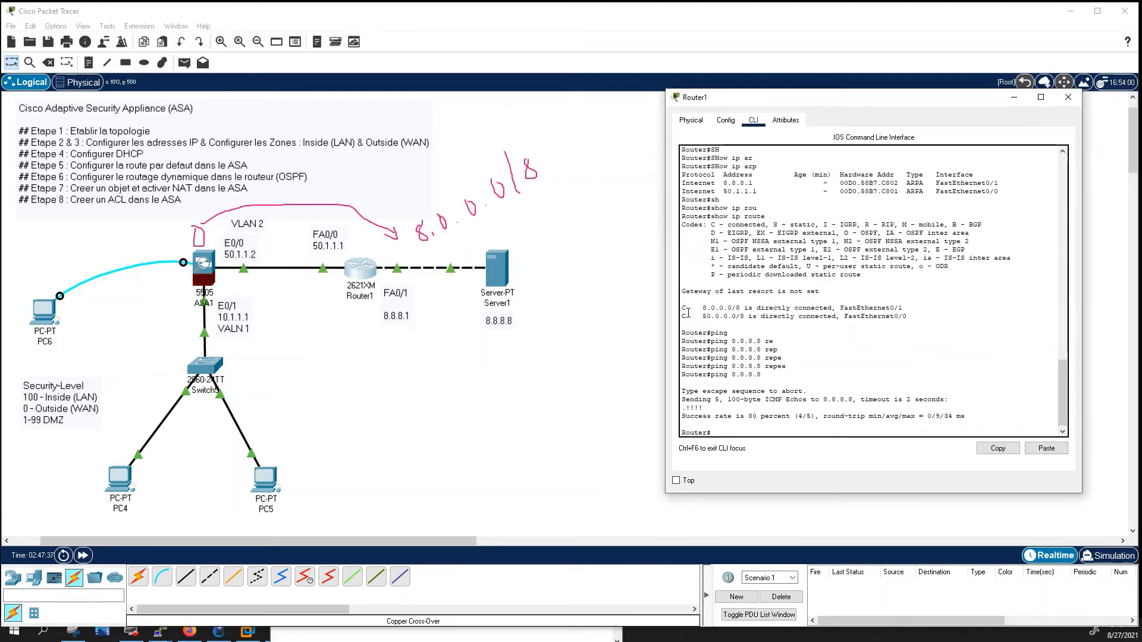
drag(683, 308, 824, 308)
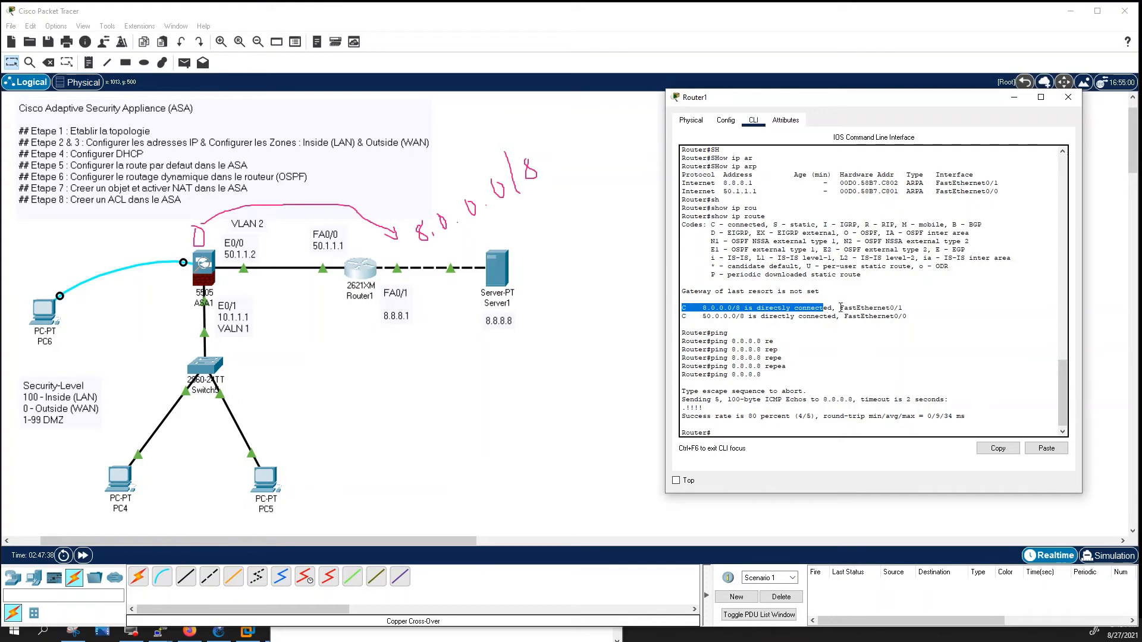
drag(899, 308, 902, 308)
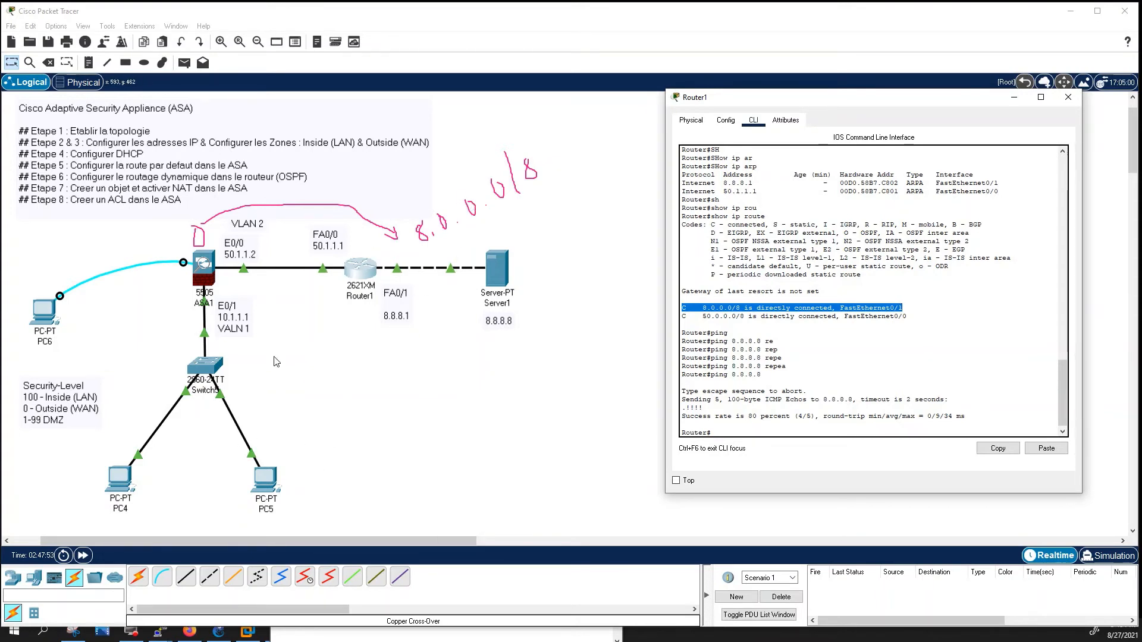
Close PC4's IP configuration and ping 8.8.8.8 from its command prompt.
click(117, 481)
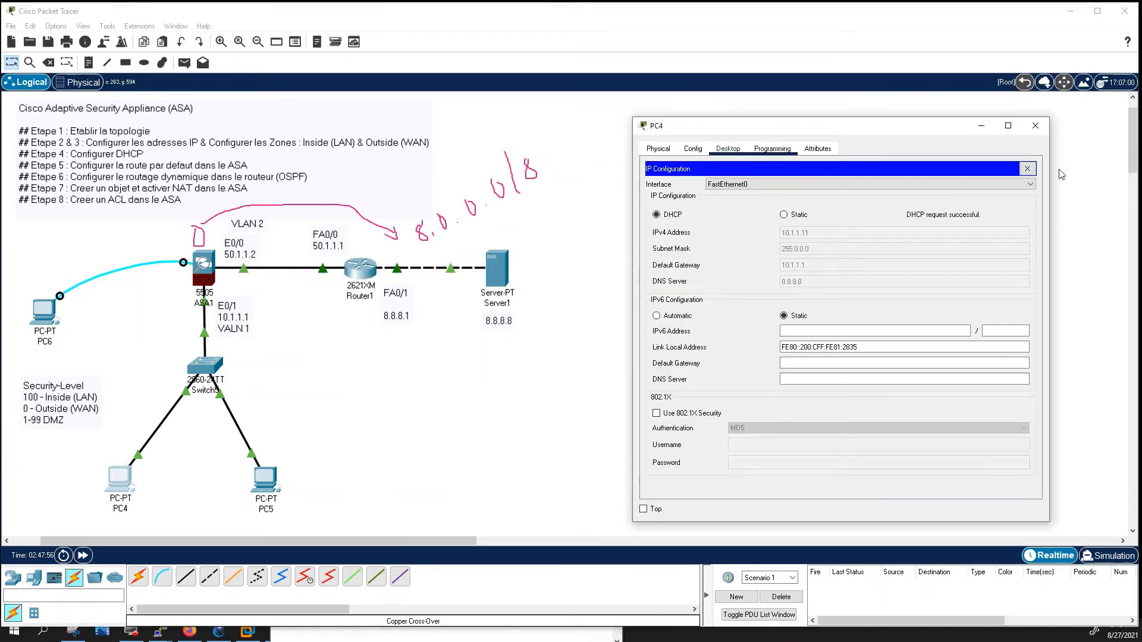
click(1027, 168)
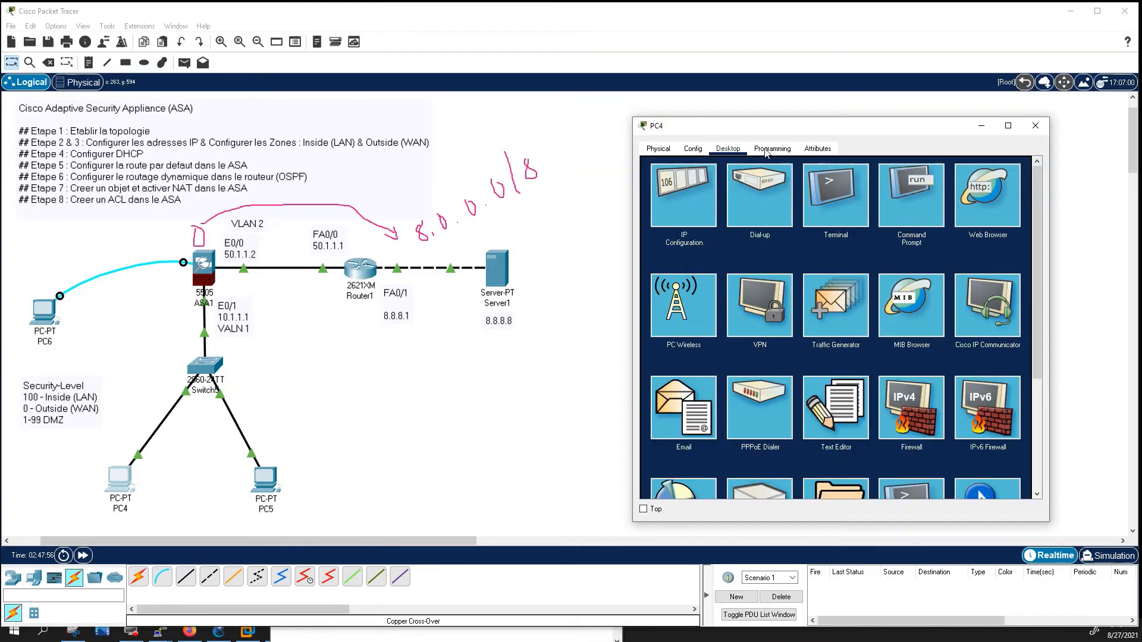
click(908, 191)
text(ping 8.8.8.8)
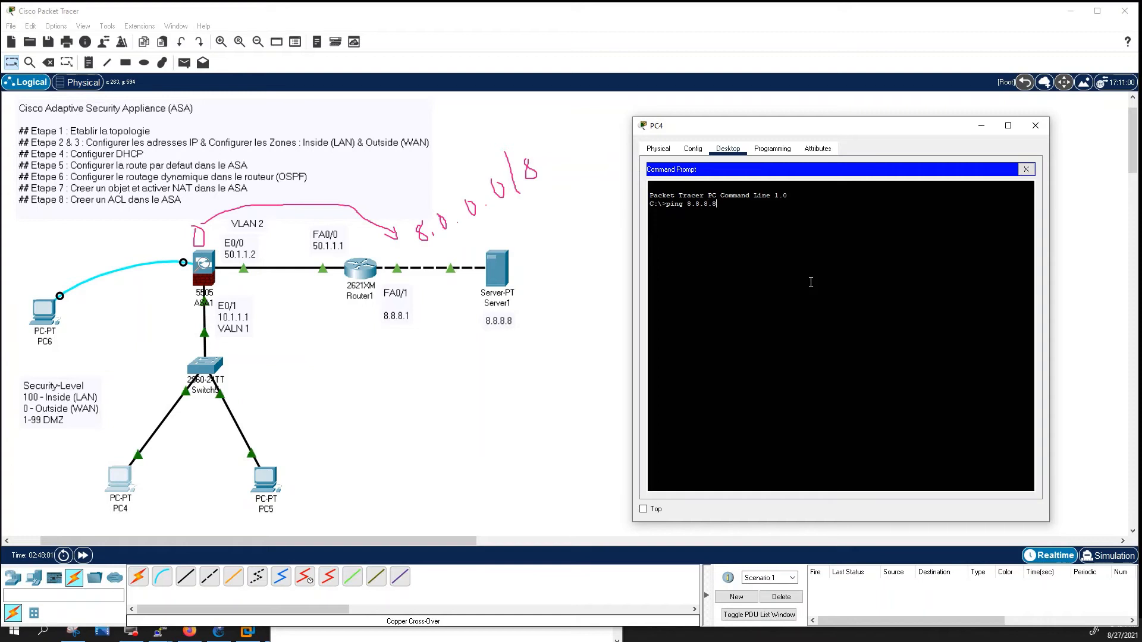
key(Return)
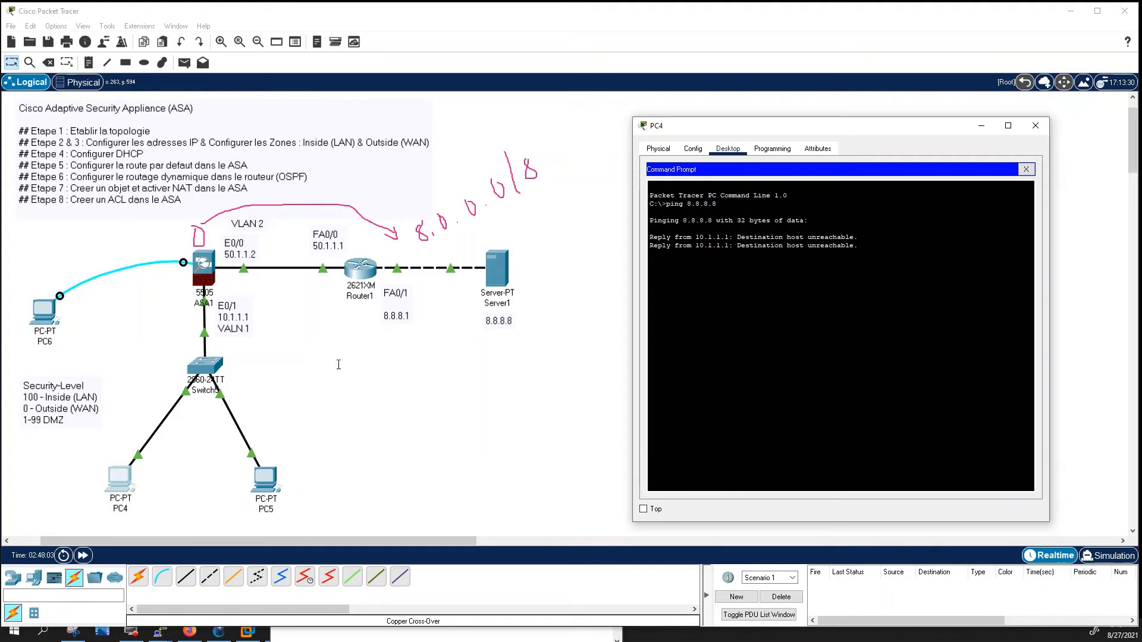
Add a default route on ASA1 through Router1 with route outside 0.0.0.0 0.0.0.0 50.1.1.1.
click(203, 278)
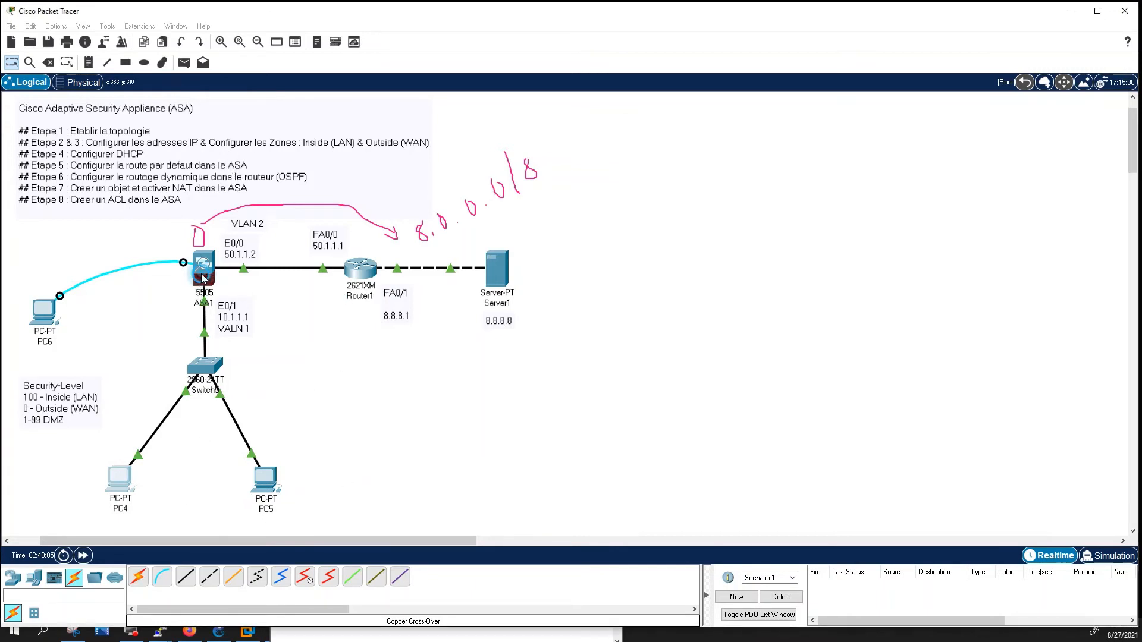
click(687, 344)
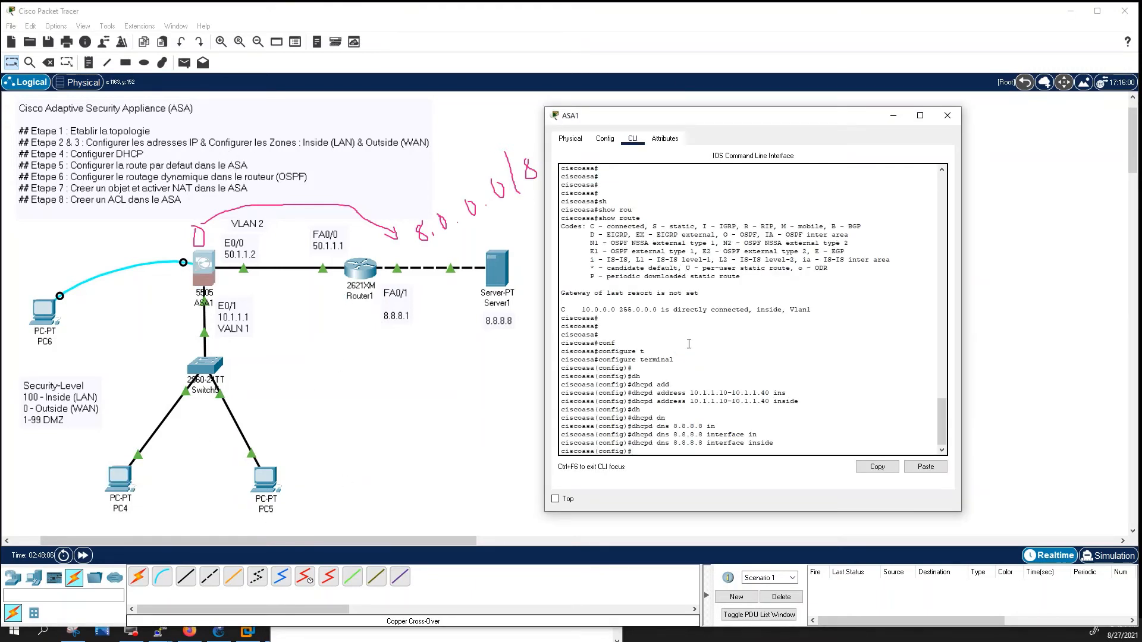
key(Return)
key(Return)
key(Return)
key(Return)
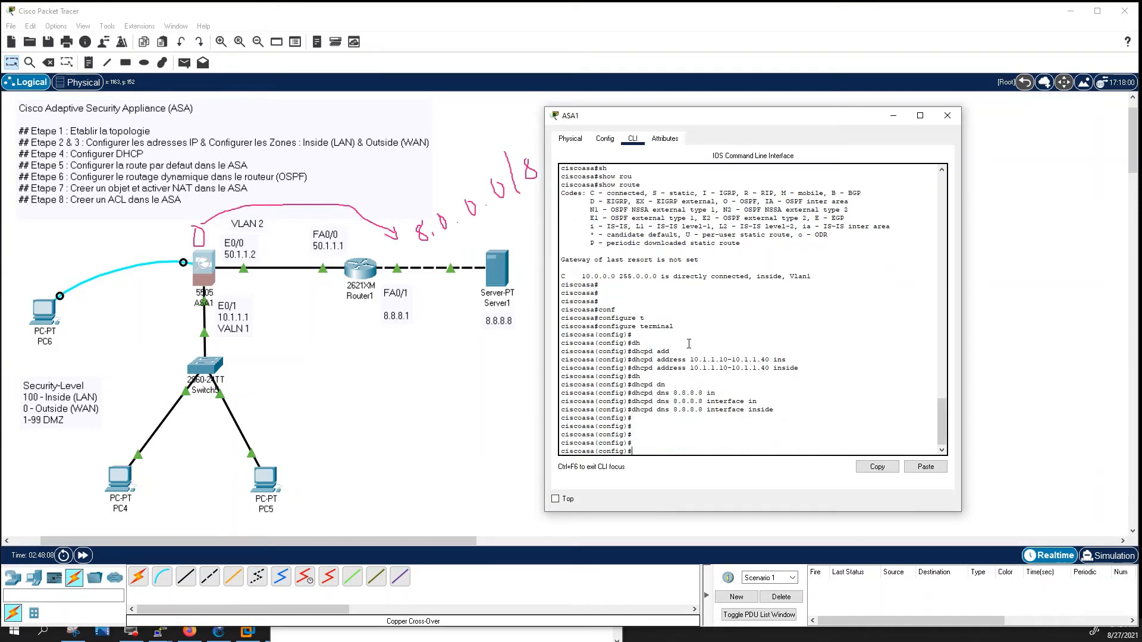
text(rou)
key(Tab)
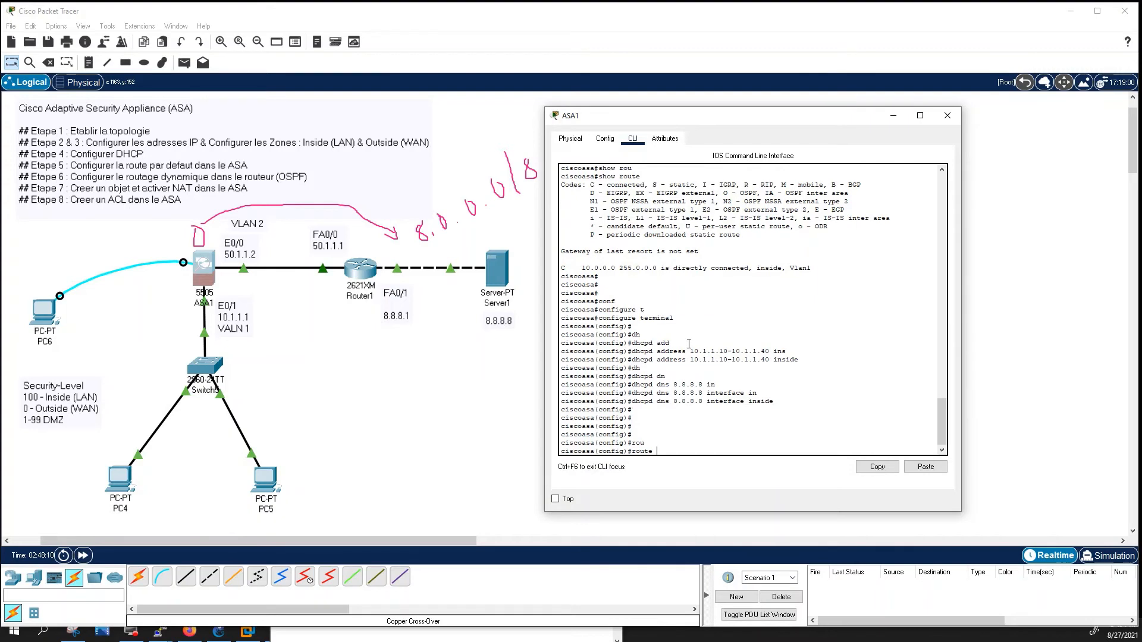
text(ou)
key(Tab)
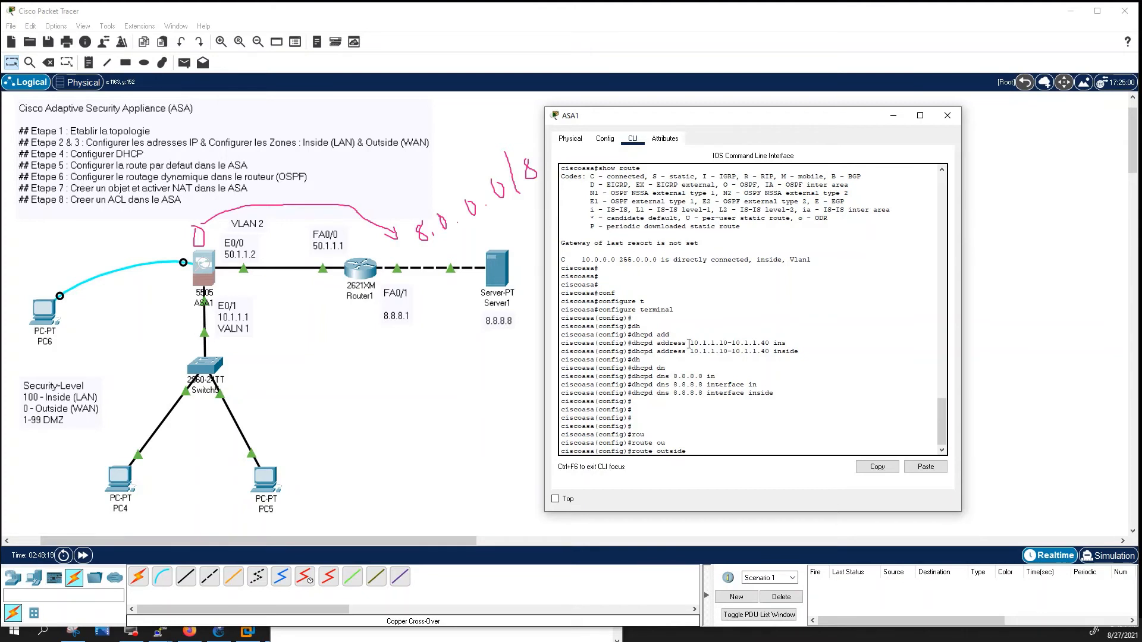
text(.0.0.0 0.0.0.0)
mouse_move(309, 253)
mouse_down()
mouse_move(335, 251)
mouse_move(342, 228)
mouse_move(308, 233)
mouse_move(311, 250)
mouse_up()
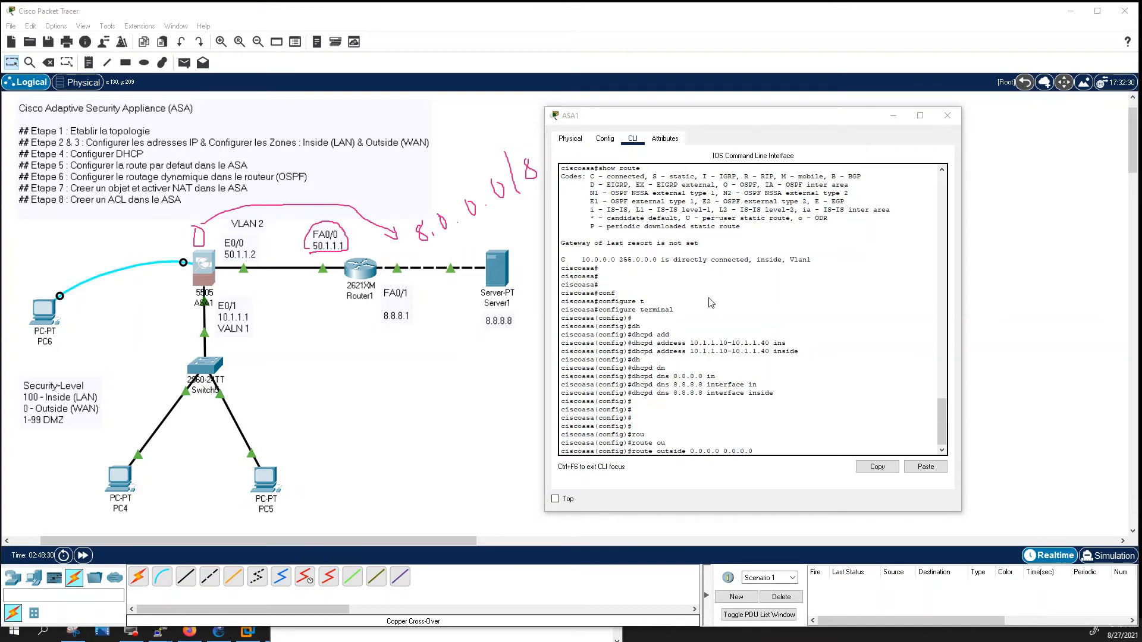
click(776, 347)
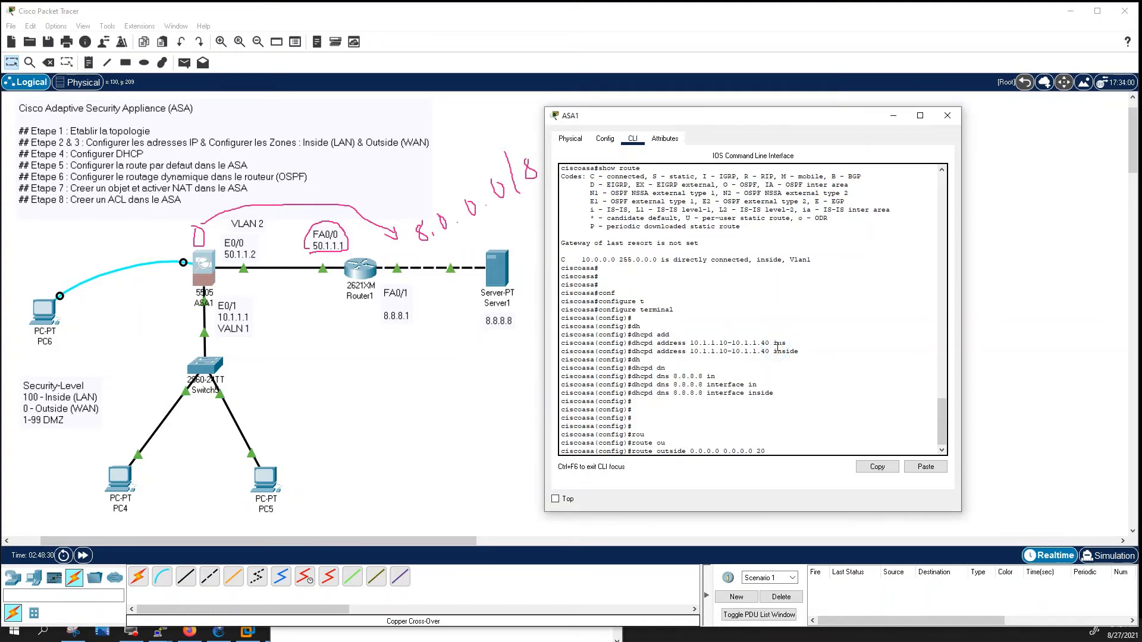
text(50.0.1.1)
key(Return)
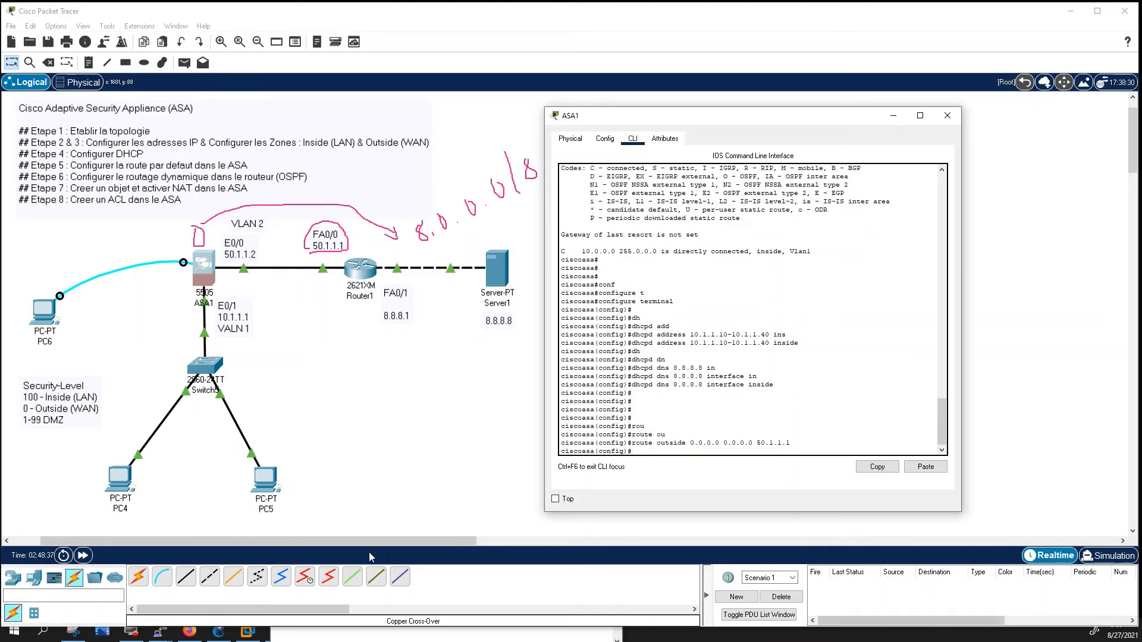
Repeat the ping to 8.8.8.8 from PC4's command prompt.
click(120, 481)
key(Up)
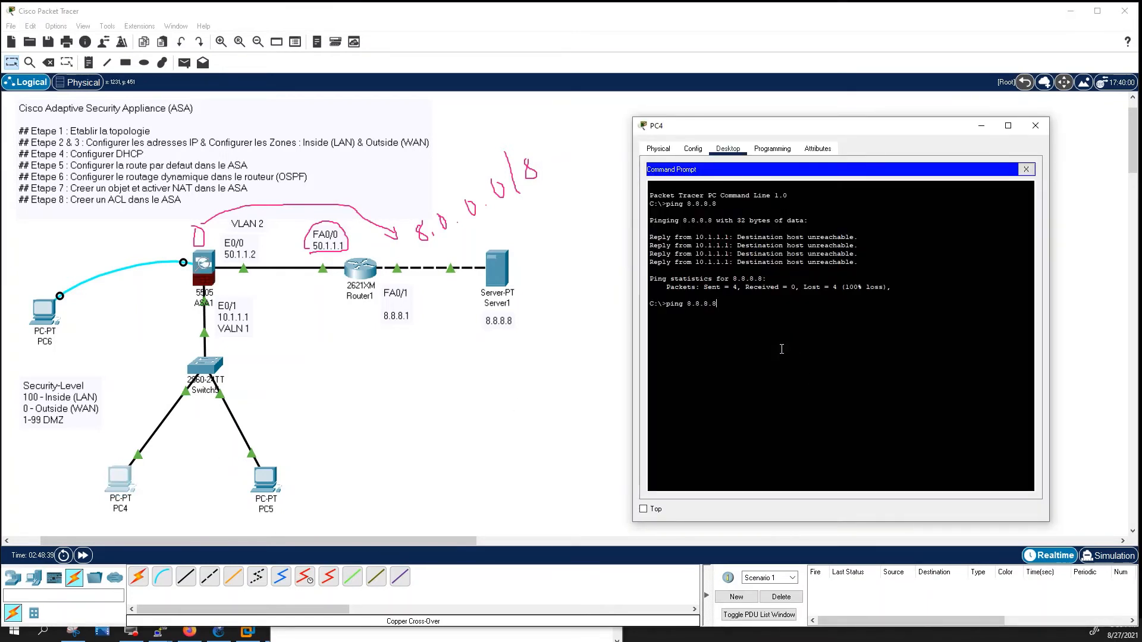
key(Return)
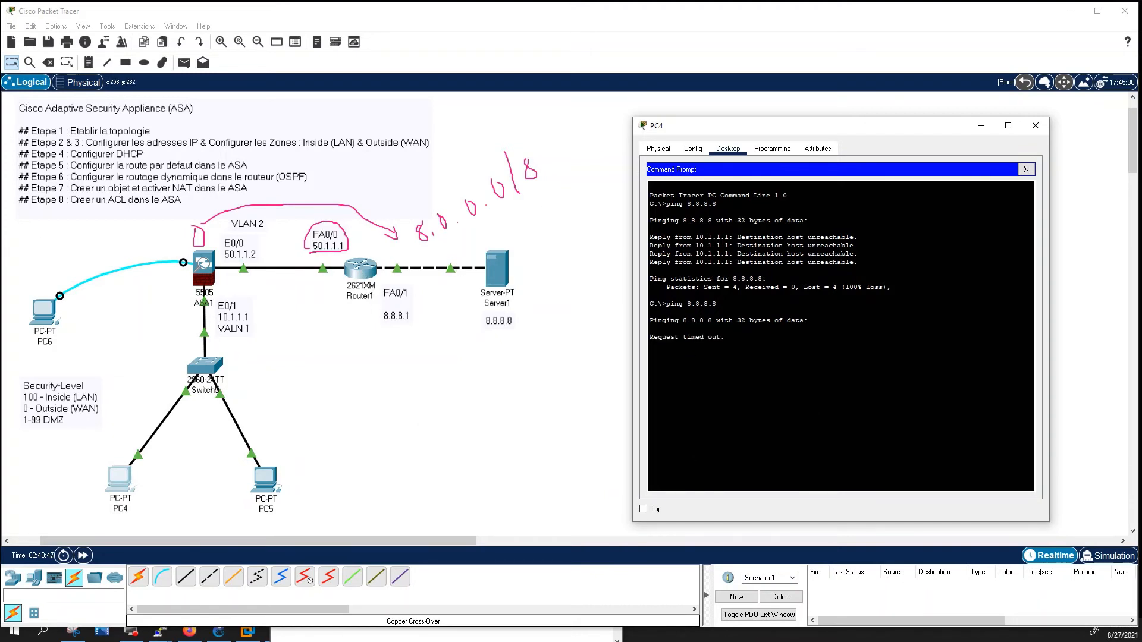
key(ctrl+shift+3)
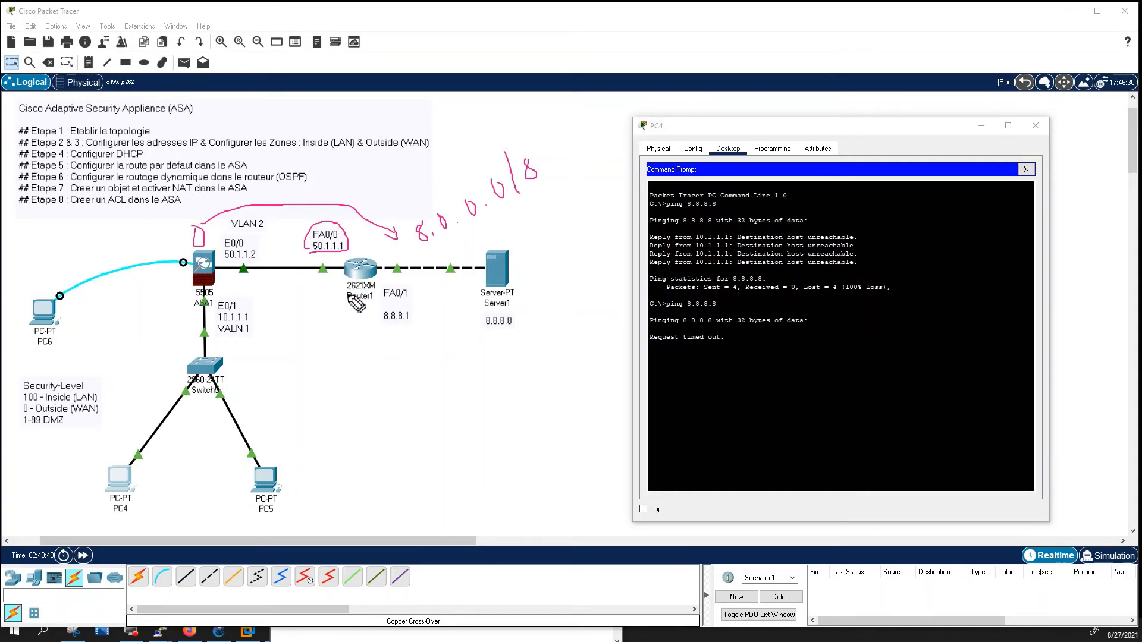
mouse_move(349, 301)
mouse_down()
mouse_move(233, 378)
mouse_move(244, 385)
mouse_up()
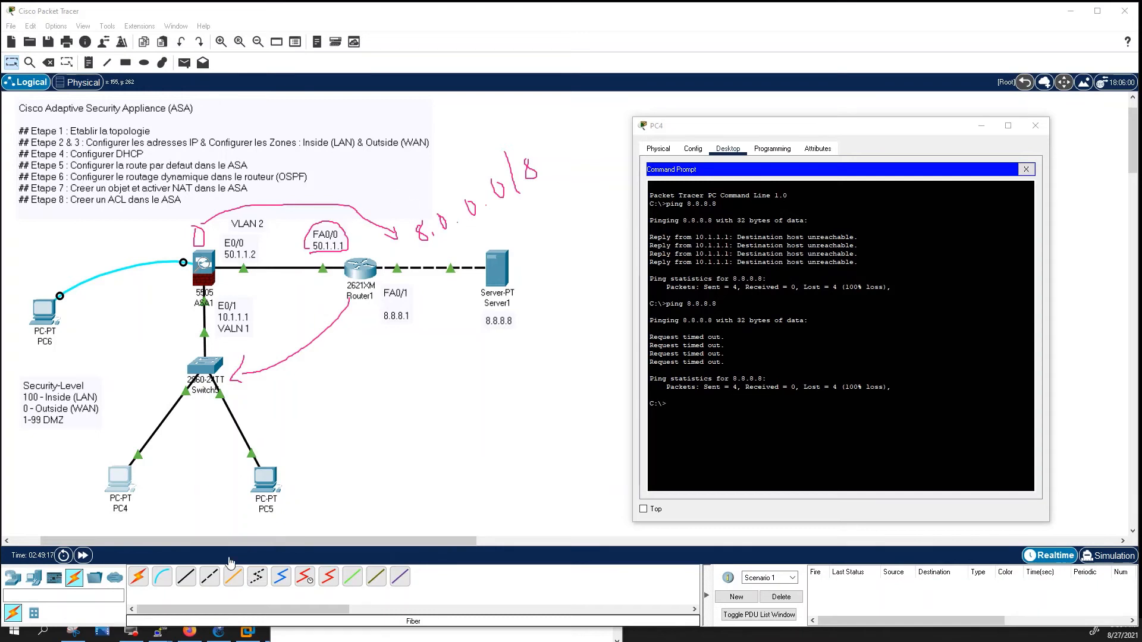
Open Router1's command line and enter global configuration mode with configure terminal.
click(360, 269)
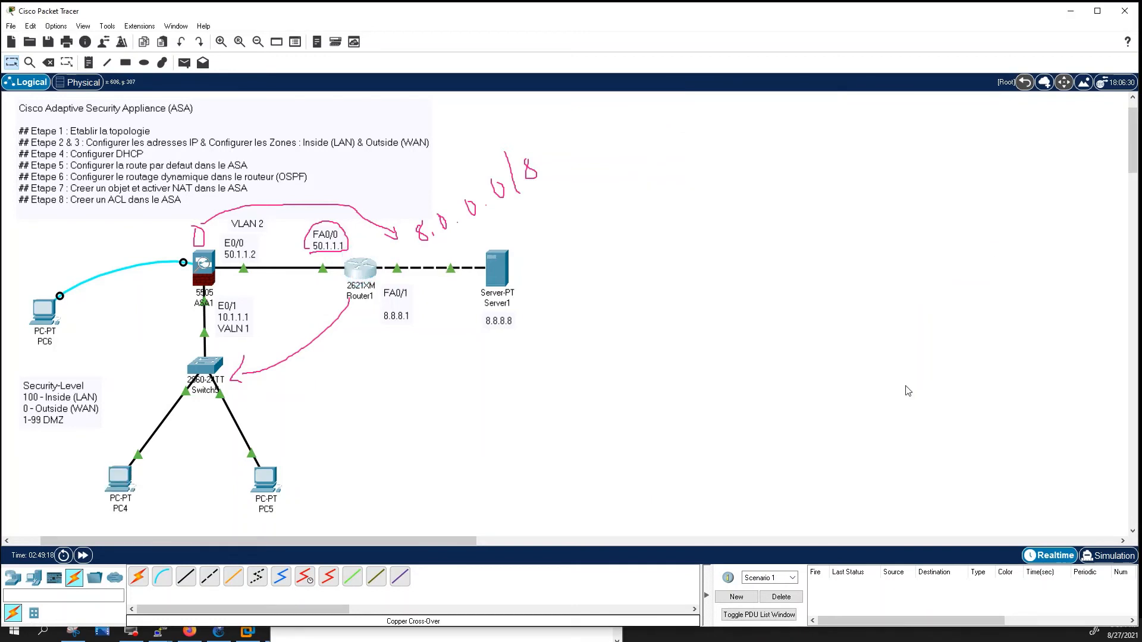
click(788, 340)
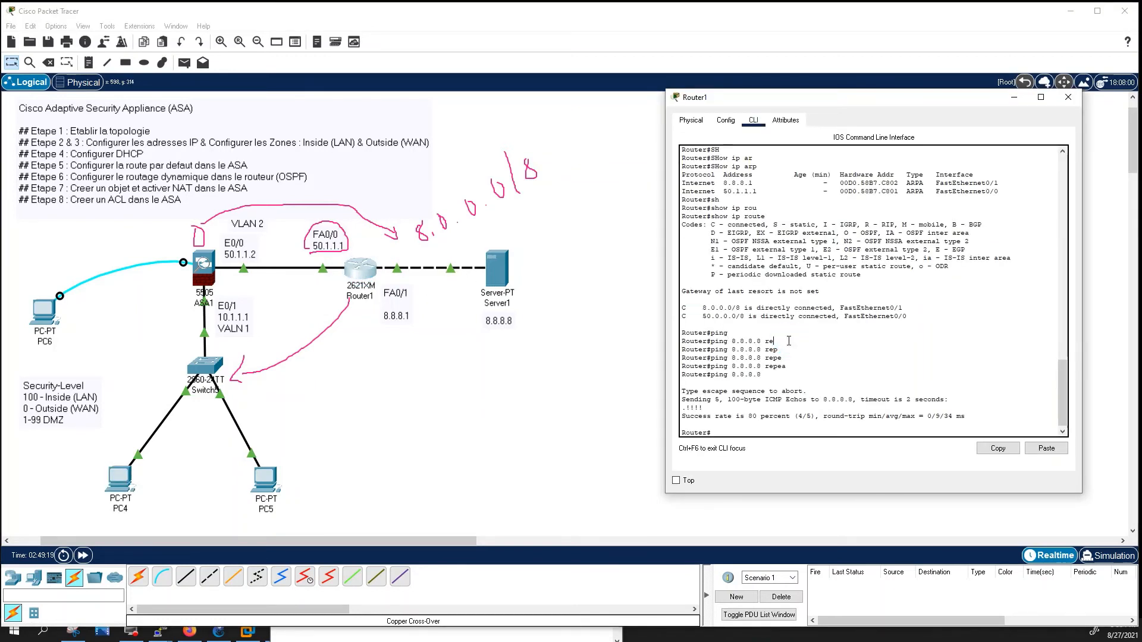
text(conf)
key(Tab)
text(t)
key(Tab)
key(Return)
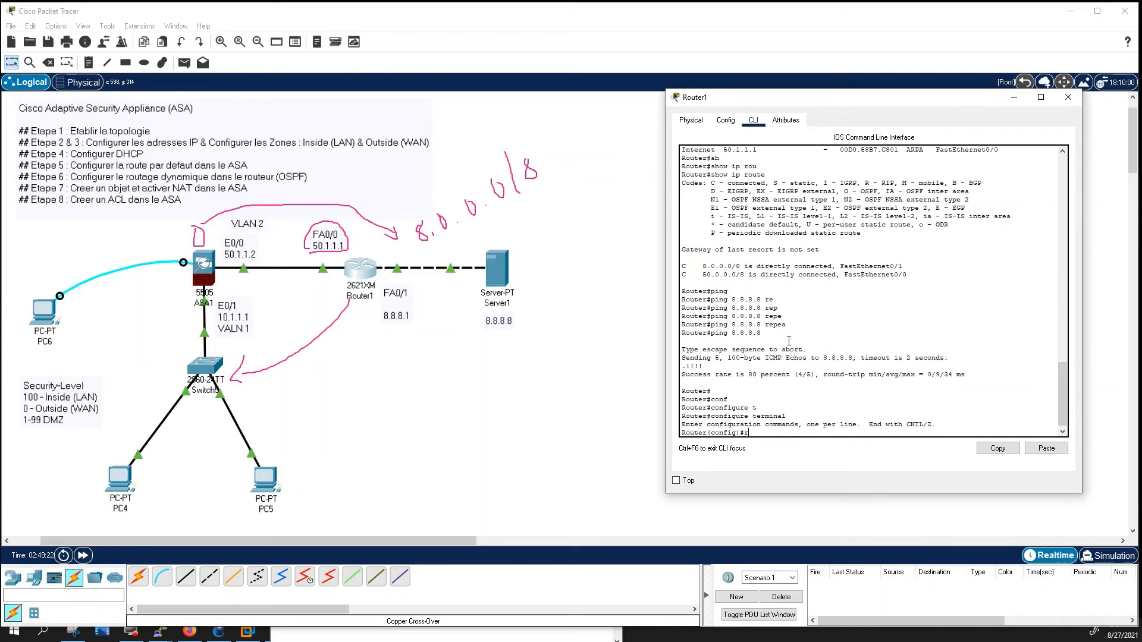
Start OSPF process 1 on Router1 with router ospf 1.
text(rou)
key(Tab)
text(os)
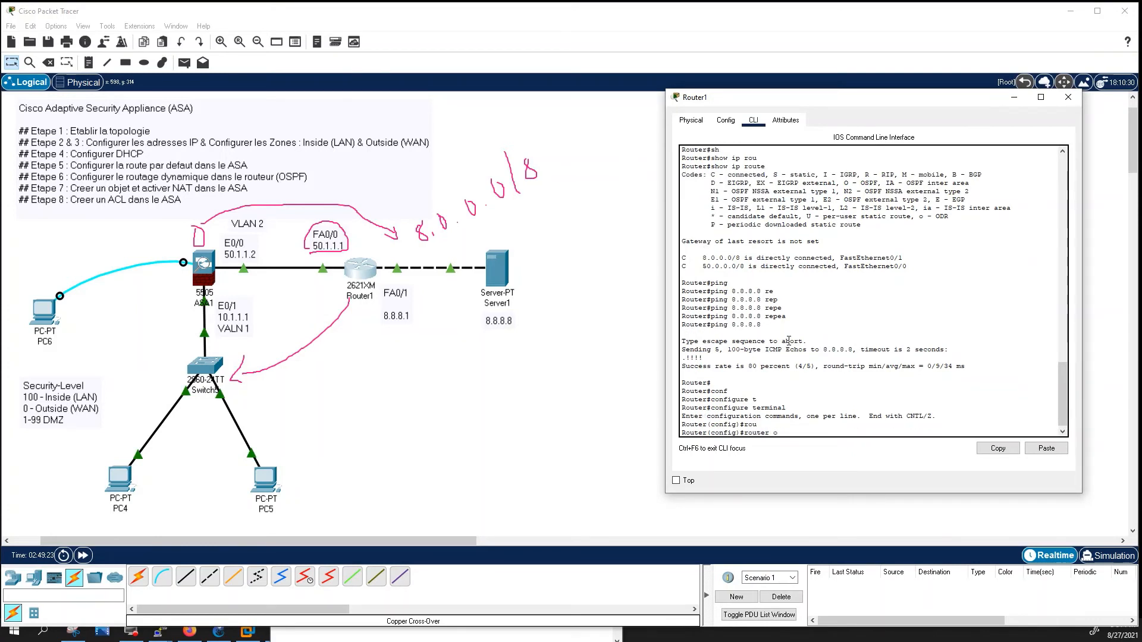
key(Tab)
text(1)
key(Return)
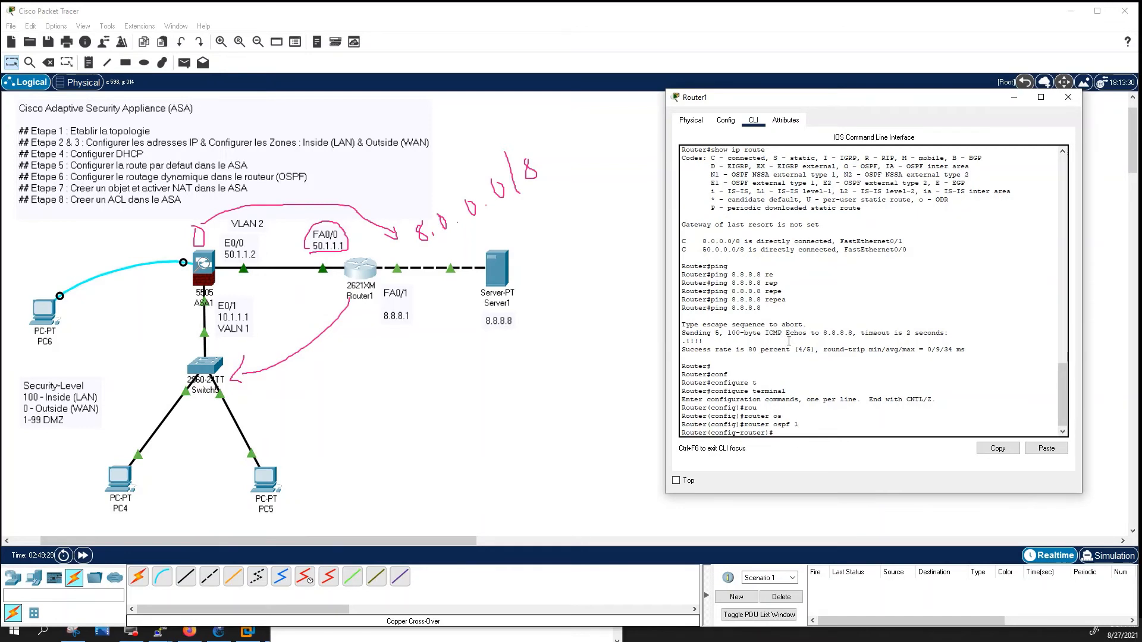
Advertise the 50.0.0.0 network in Router1's OSPF process with network 50.0.0.0 0.255.255.255 area 0.
text(net)
key(Tab)
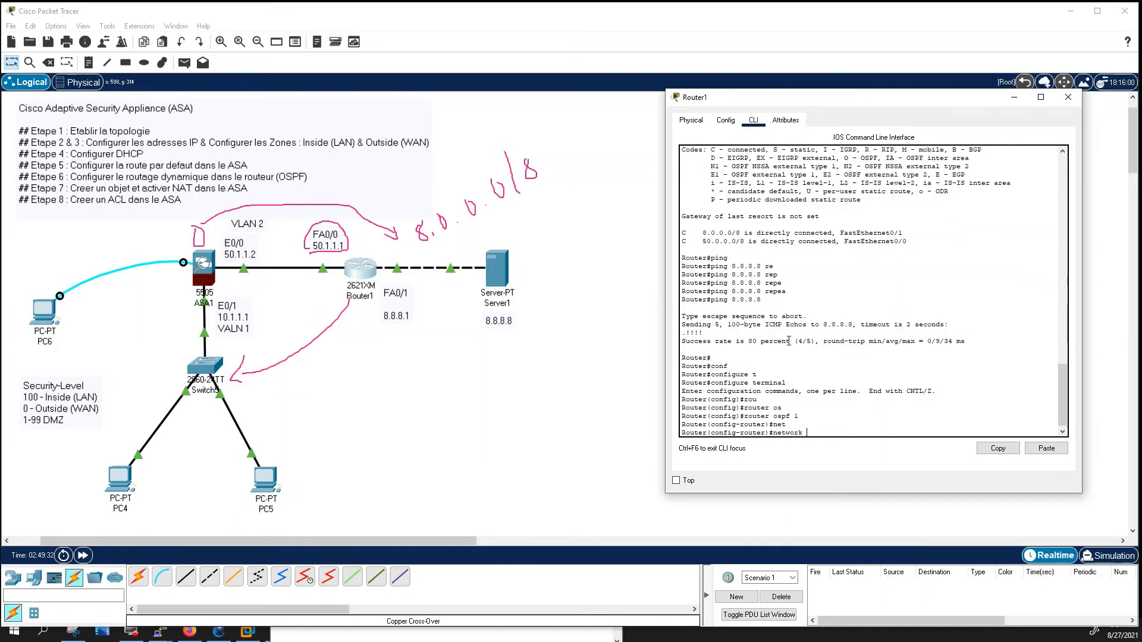
text(50)
text(.0.0.0 )
text(0.)
text(255.255.255)
text( a)
text(r)
key(Tab)
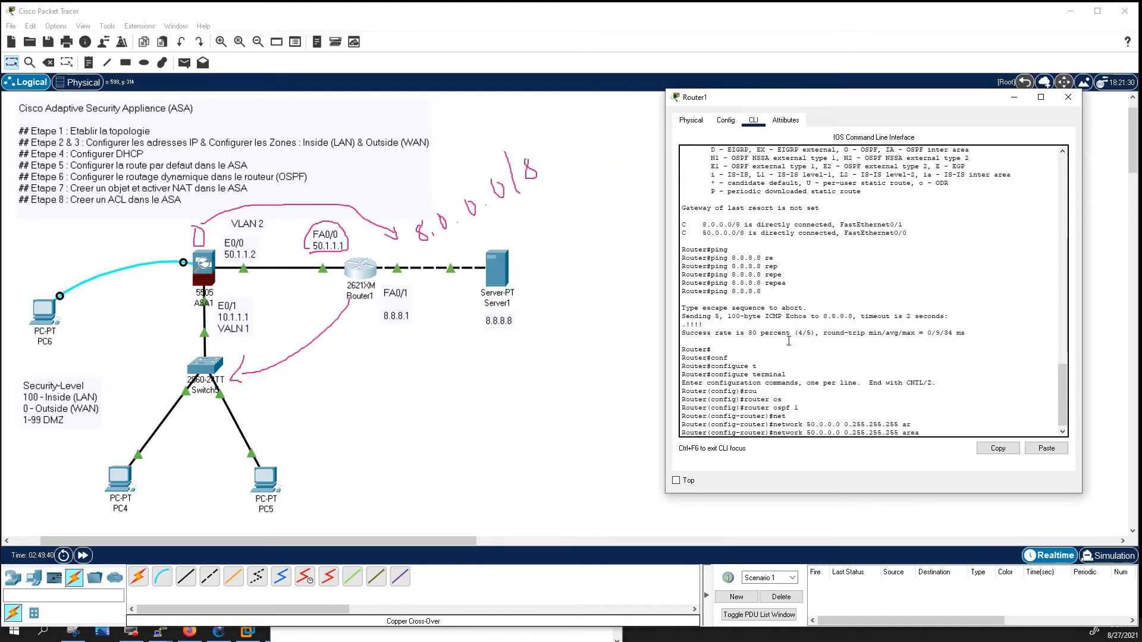
key(Return)
Advertise the 8.0.0.0 network in OSPF with network 8.0.0.0 0.255.255.255 area 0 and end Router1's configuration mode.
key(Up)
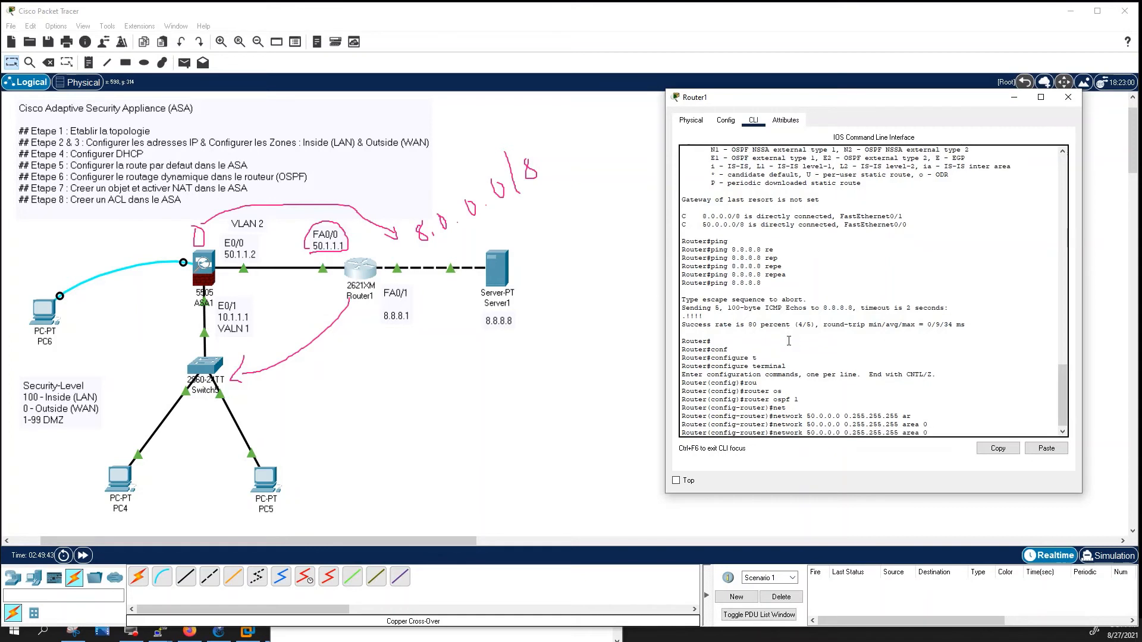
key(Left)
key(Left)
key(Left)
key(Left)
key(Left)
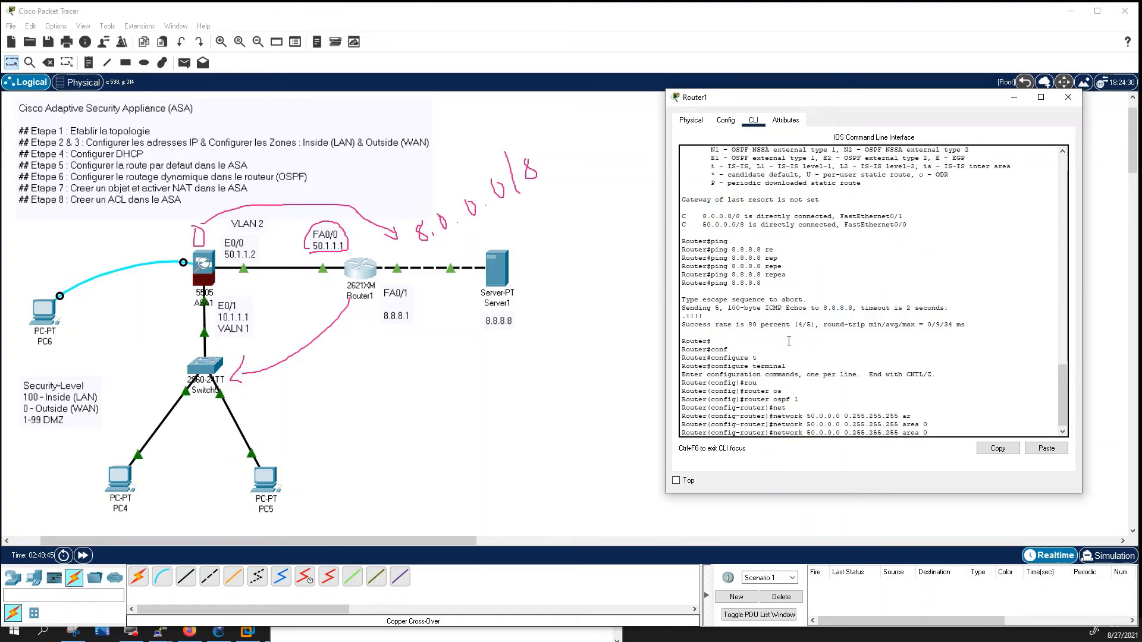
key(Left)
key(Left)
key(Left)
key(Left)
key(Left)
key(Left)
key(Left)
key(Left)
key(Left)
key(Left)
key(Left)
key(Left)
key(Left)
key(Left)
key(Left)
key(Left)
key(Left)
key(Left)
key(Left)
key(Left)
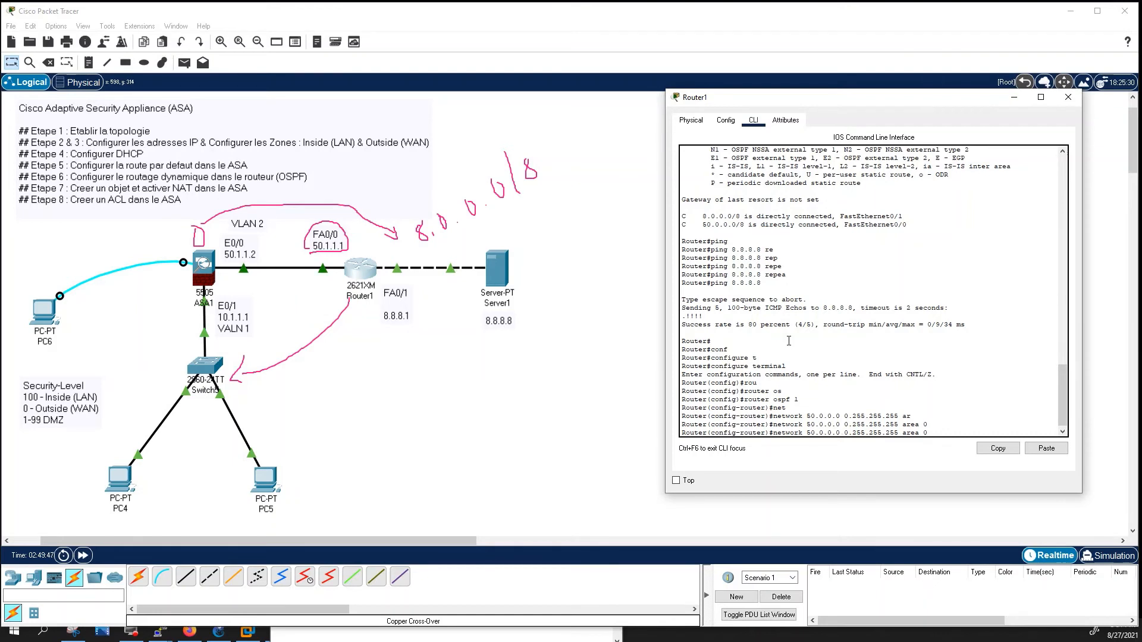
key(BackSpace)
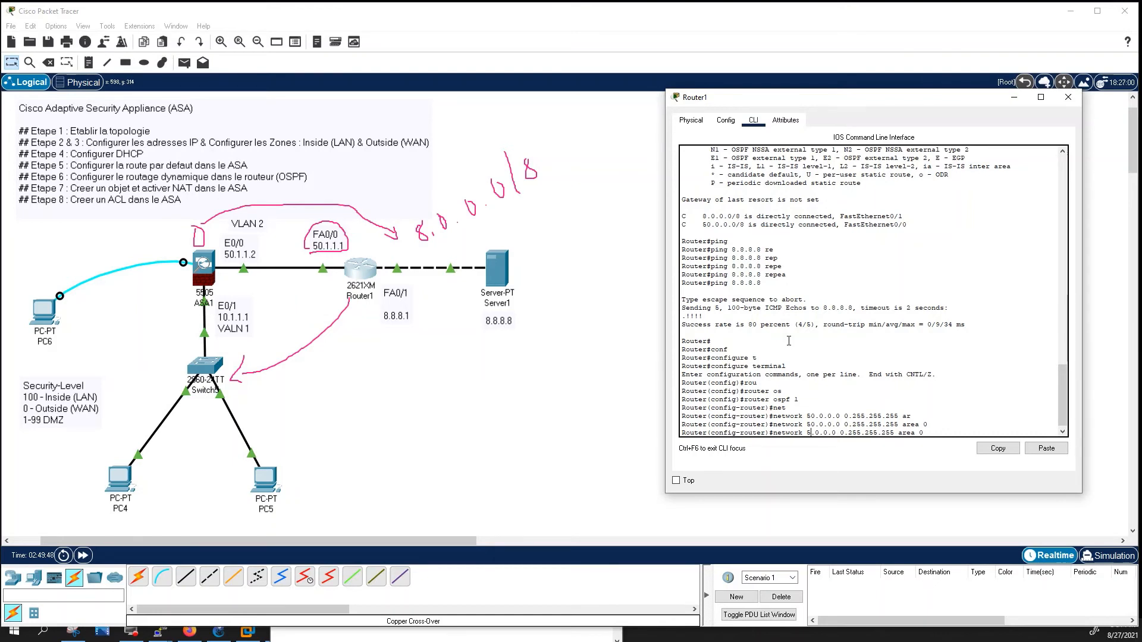
key(BackSpace)
text(8)
key(Return)
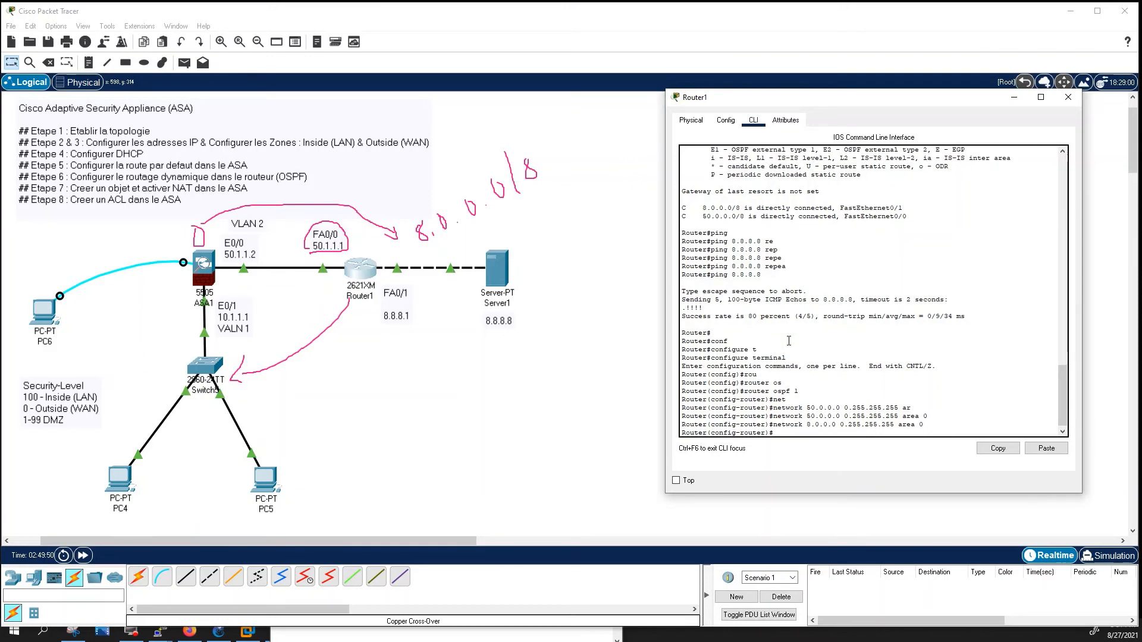
text(end)
key(Return)
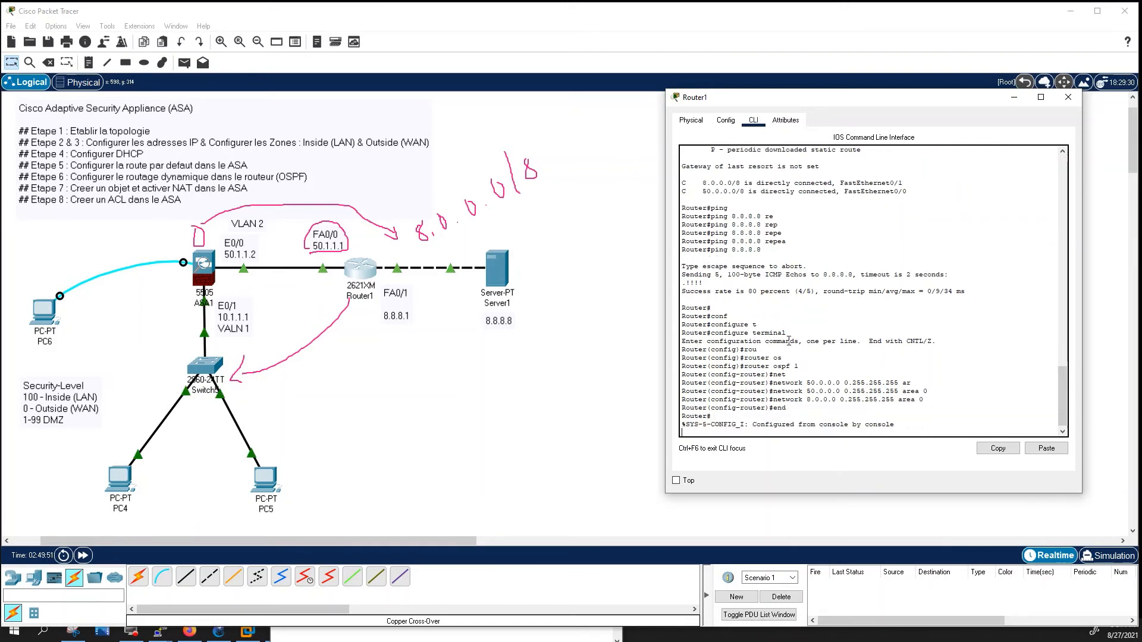
Display Router1's routing table with show ip route.
text(sh)
key(Tab)
key(Tab)
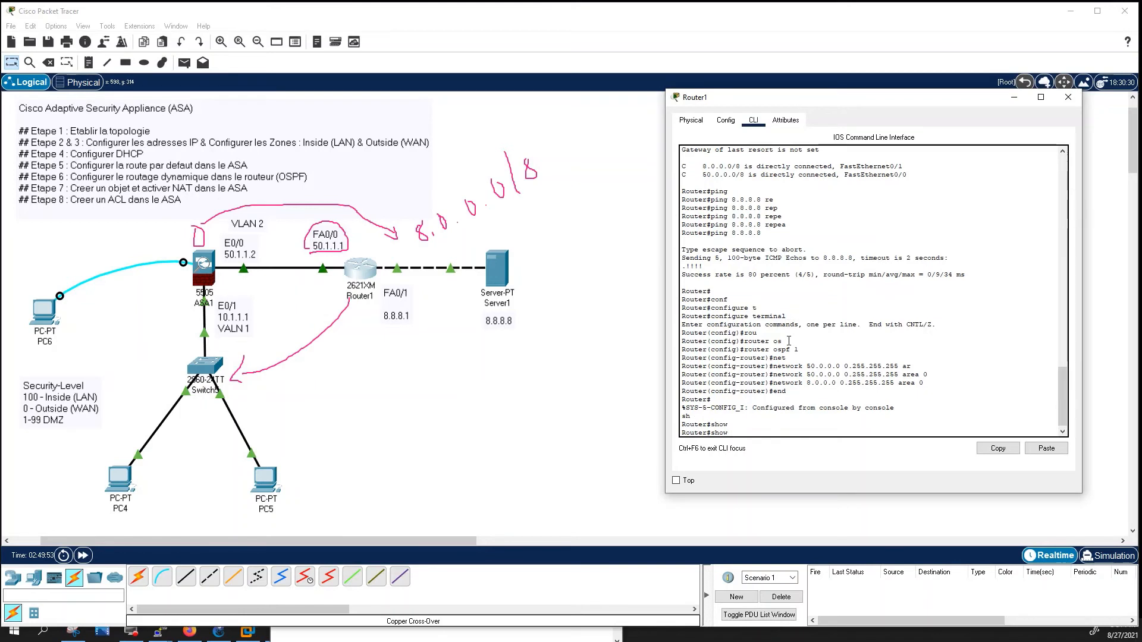
text(ip rou)
key(Tab)
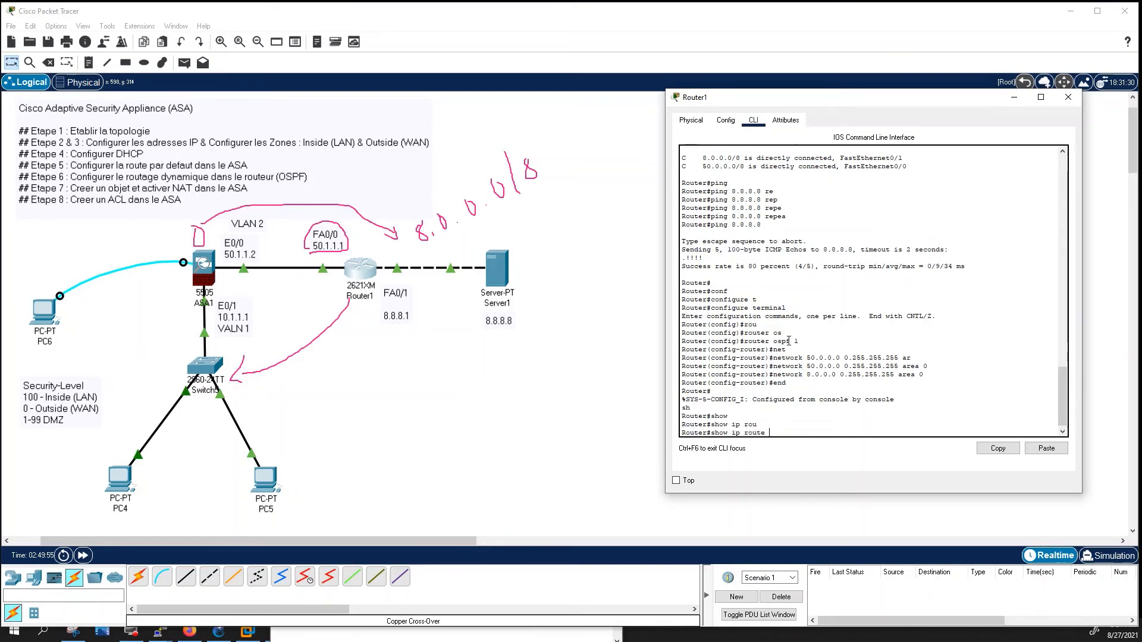
key(Return)
key(Return)
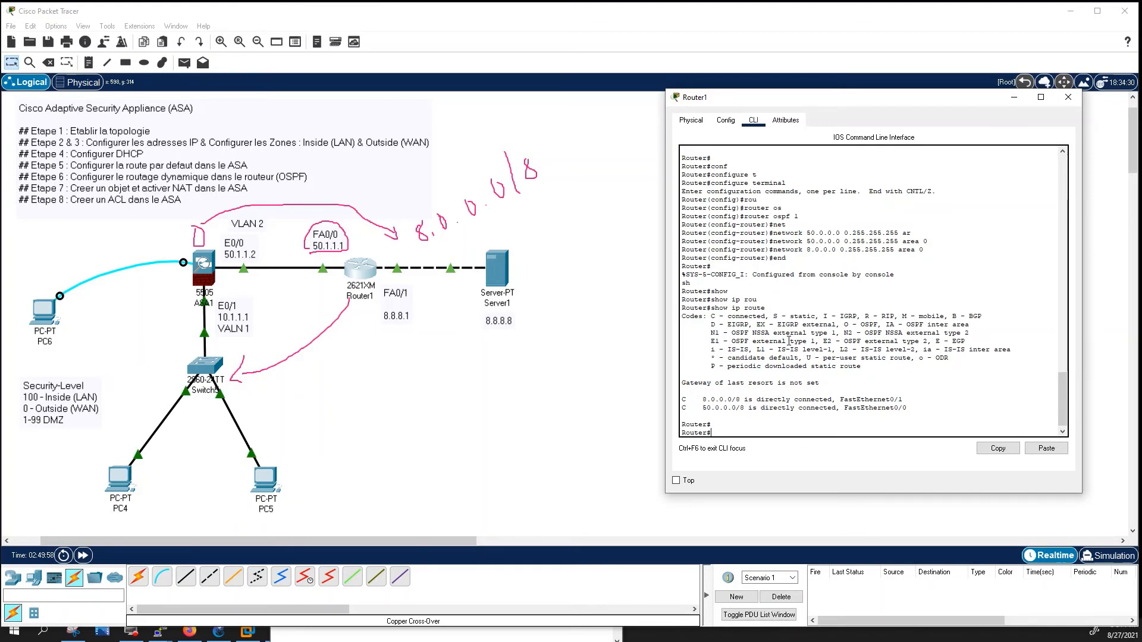
Display Router1's routing protocols with show ip protocols and highlight the networks being routed.
text(h)
key(Tab)
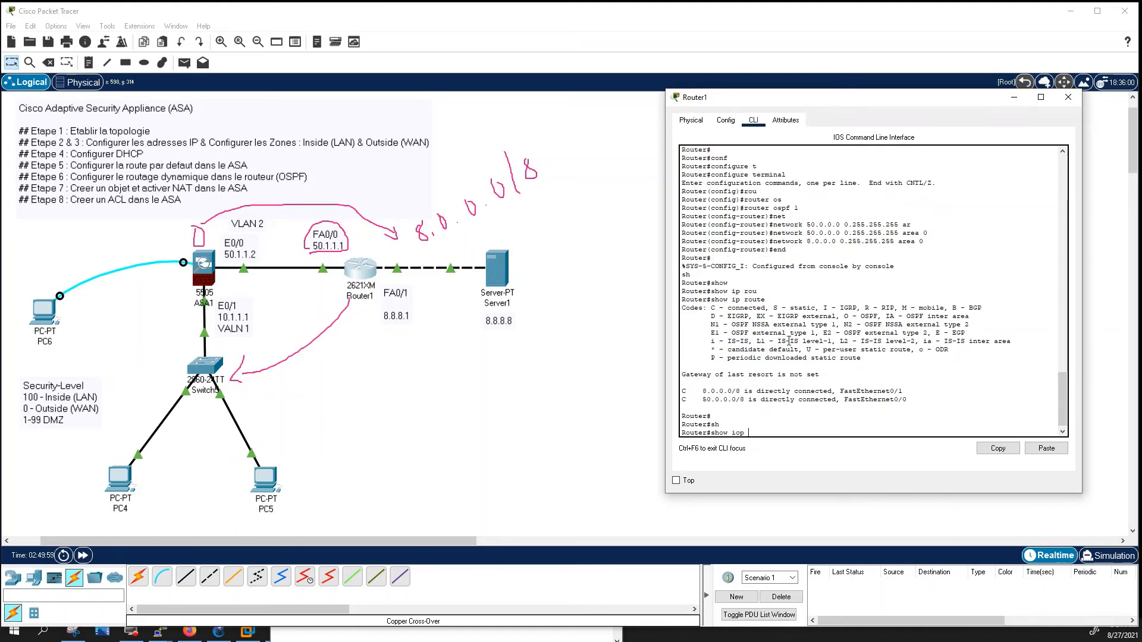
text(iop)
key(BackSpace)
key(BackSpace)
text(p pr)
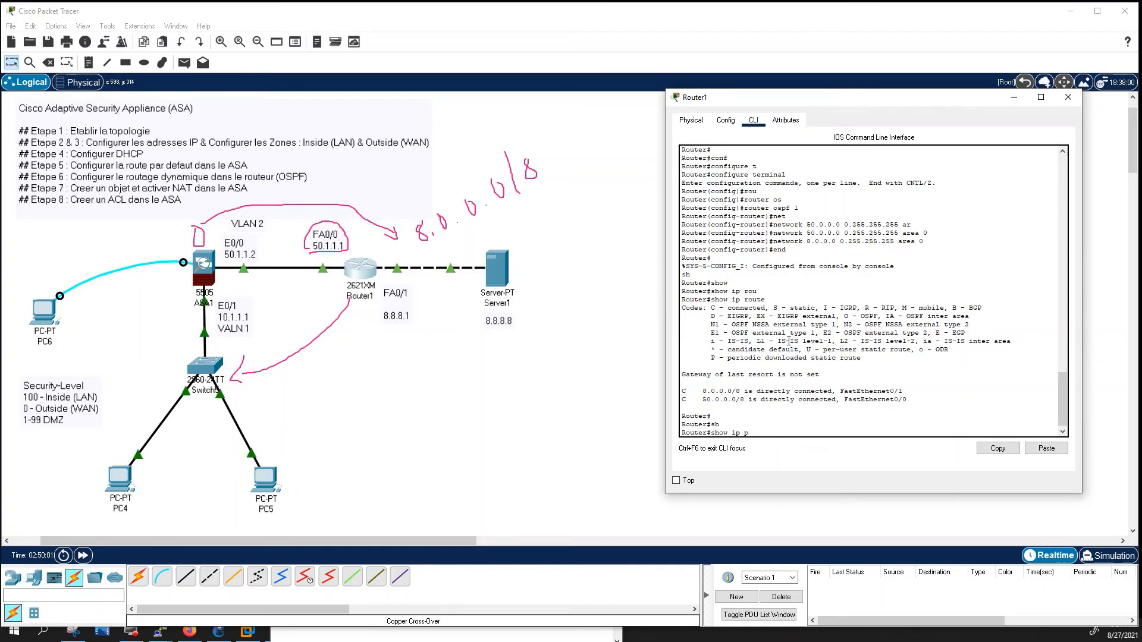
key(Tab)
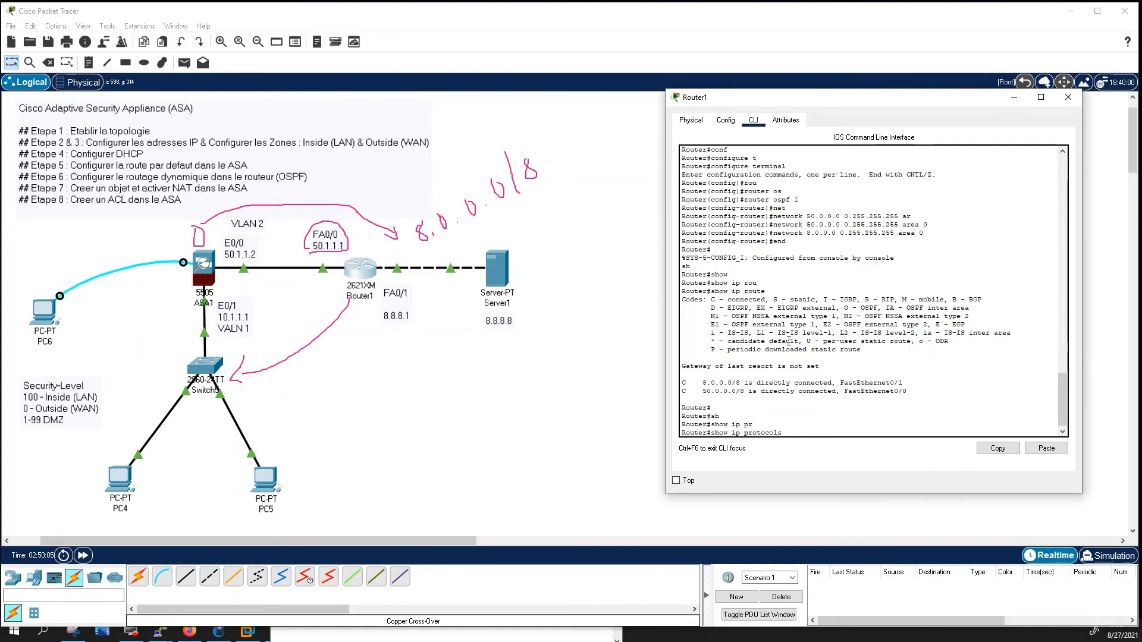
key(Return)
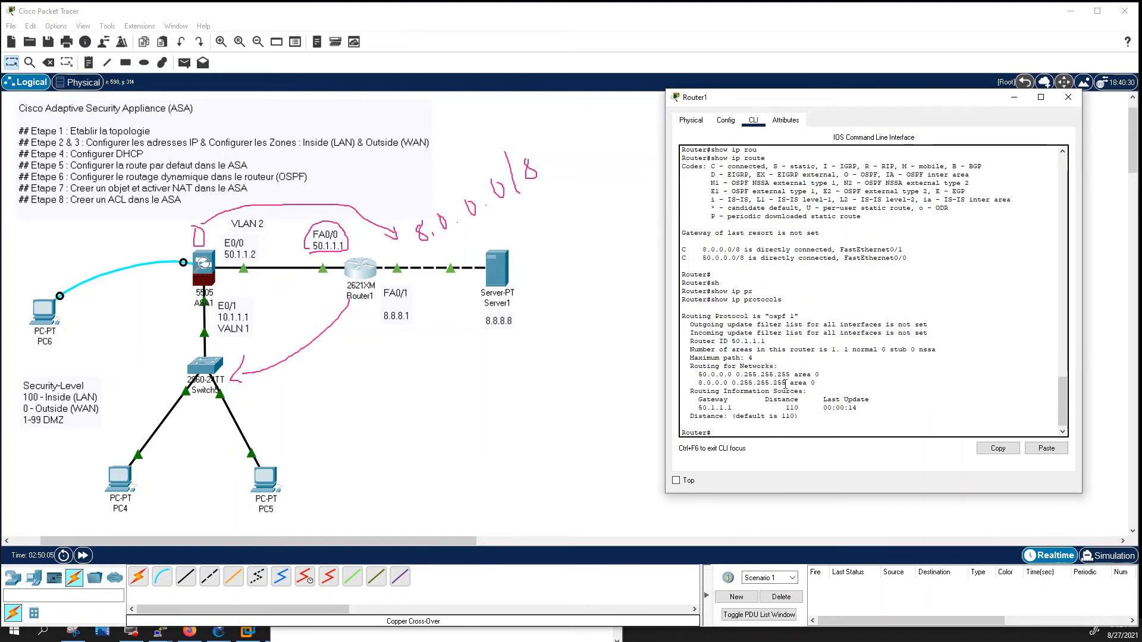
drag(695, 374, 823, 384)
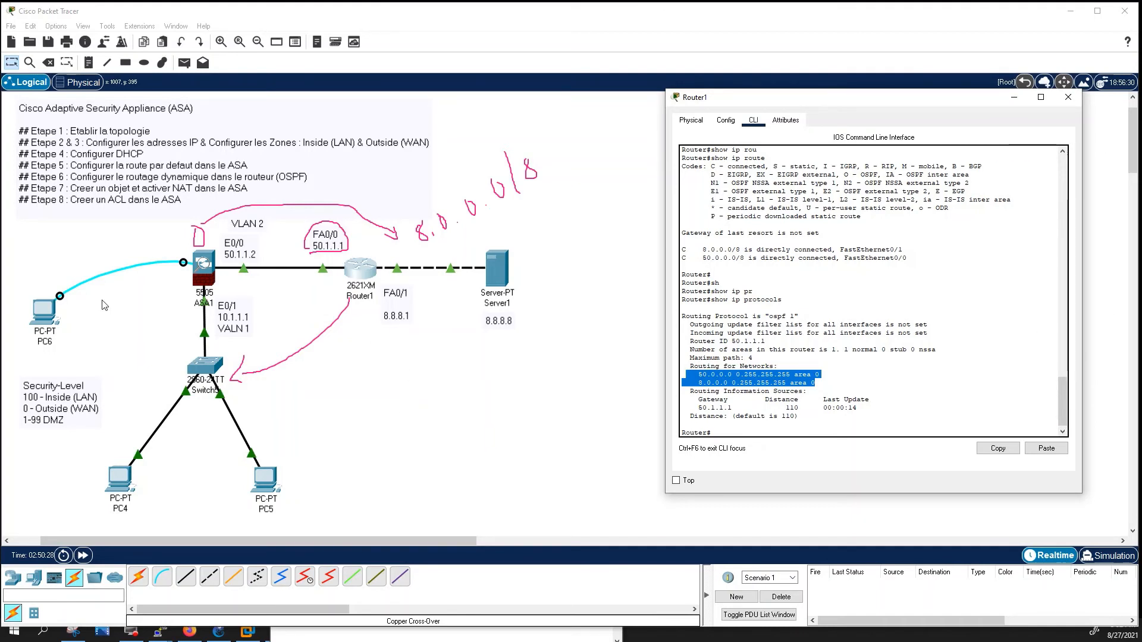
Open ASA1's command line and create a network object with object network LAN.
click(204, 275)
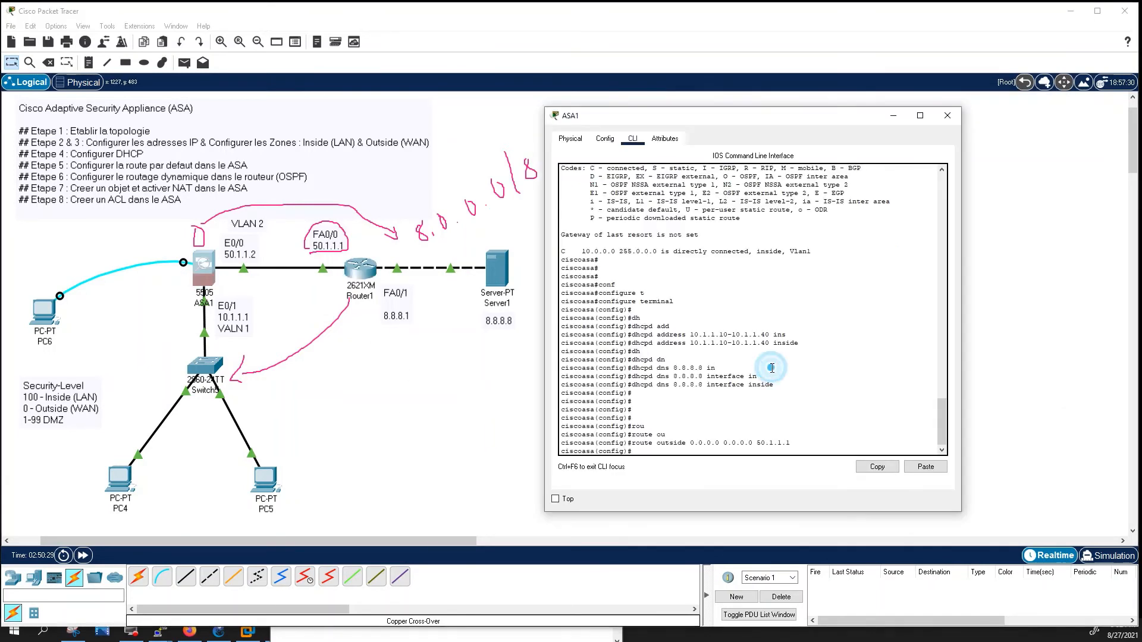
key(Return)
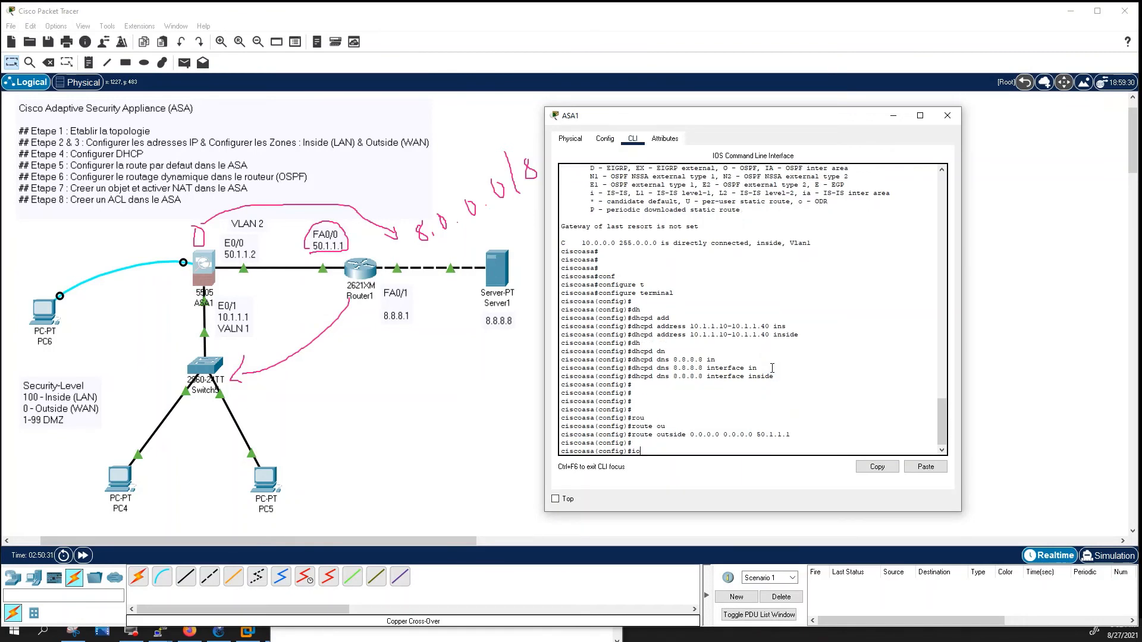
text(o)
text(b)
key(Tab)
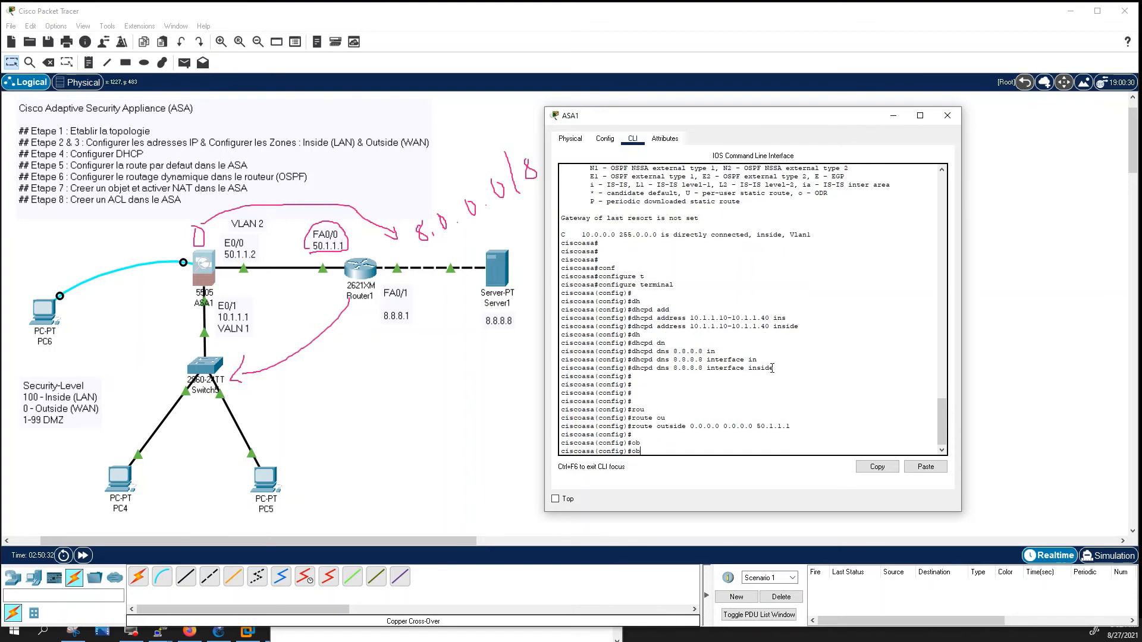
text(j)
key(Tab)
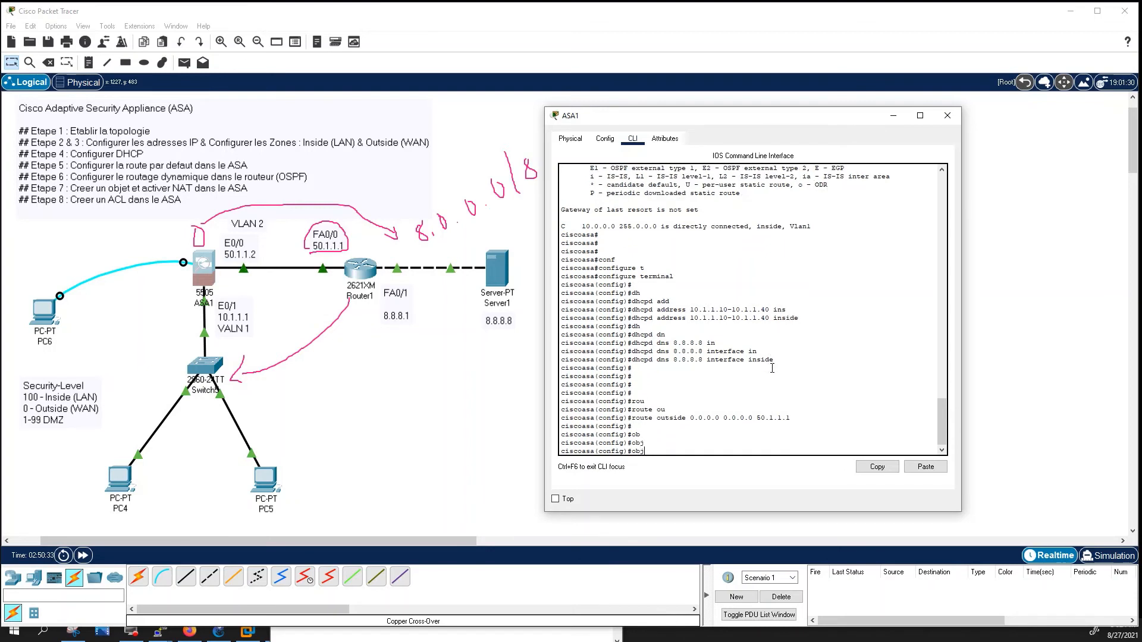
text(ect)
text( n)
key(Tab)
text(etwork )
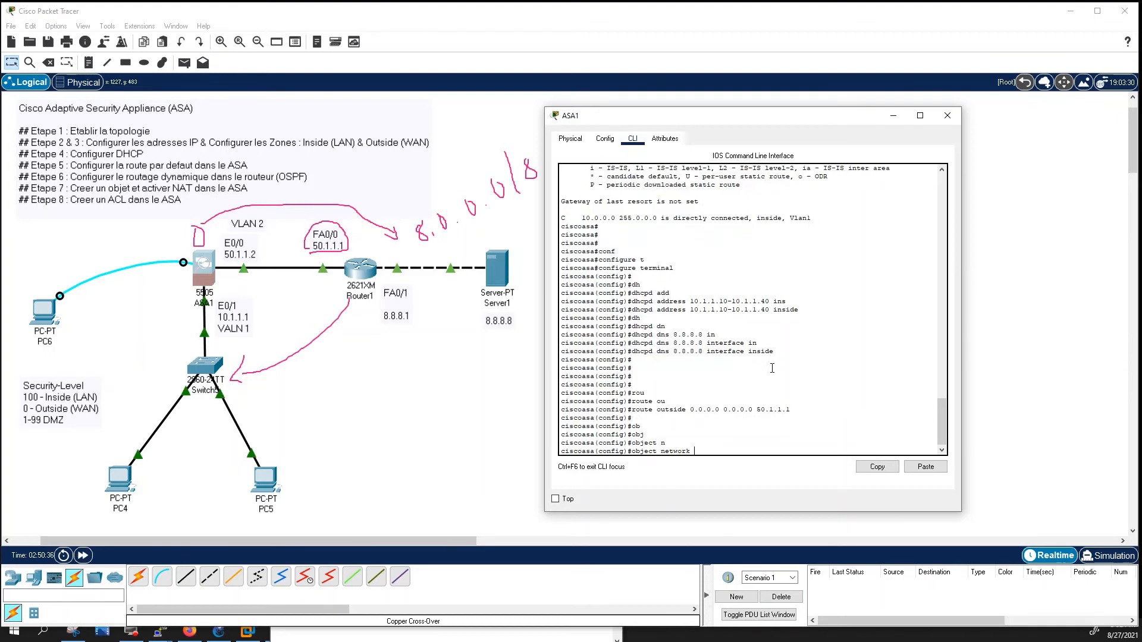
text(LAN)
key(Return)
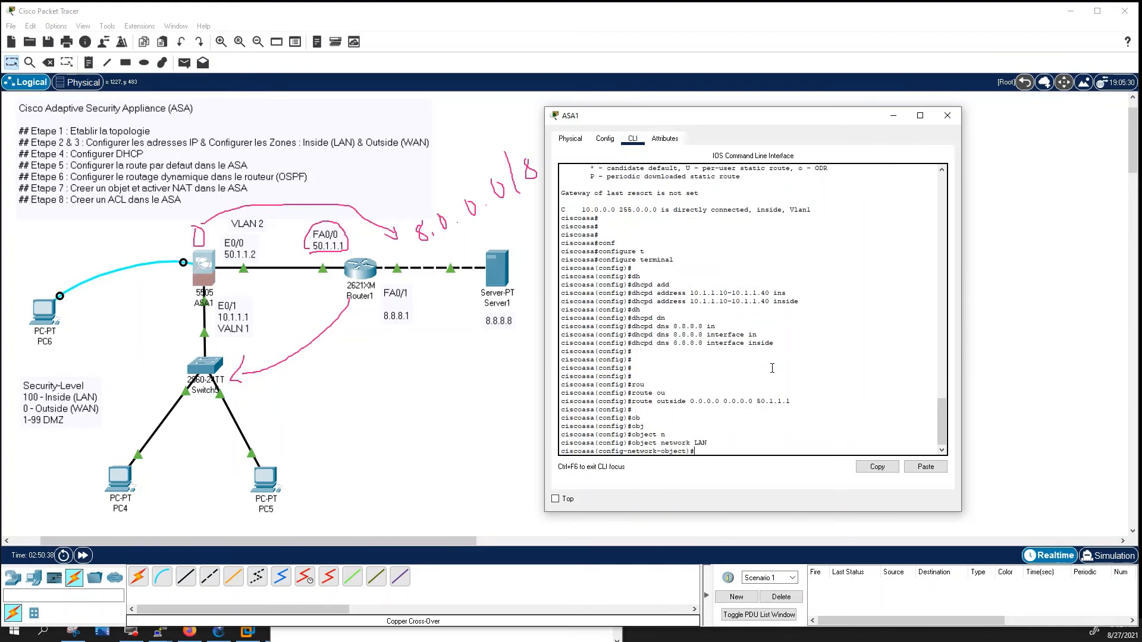
Define the LAN object's subnet with subnet 10.0.0.0 255.0.0.0.
text(su)
key(Tab)
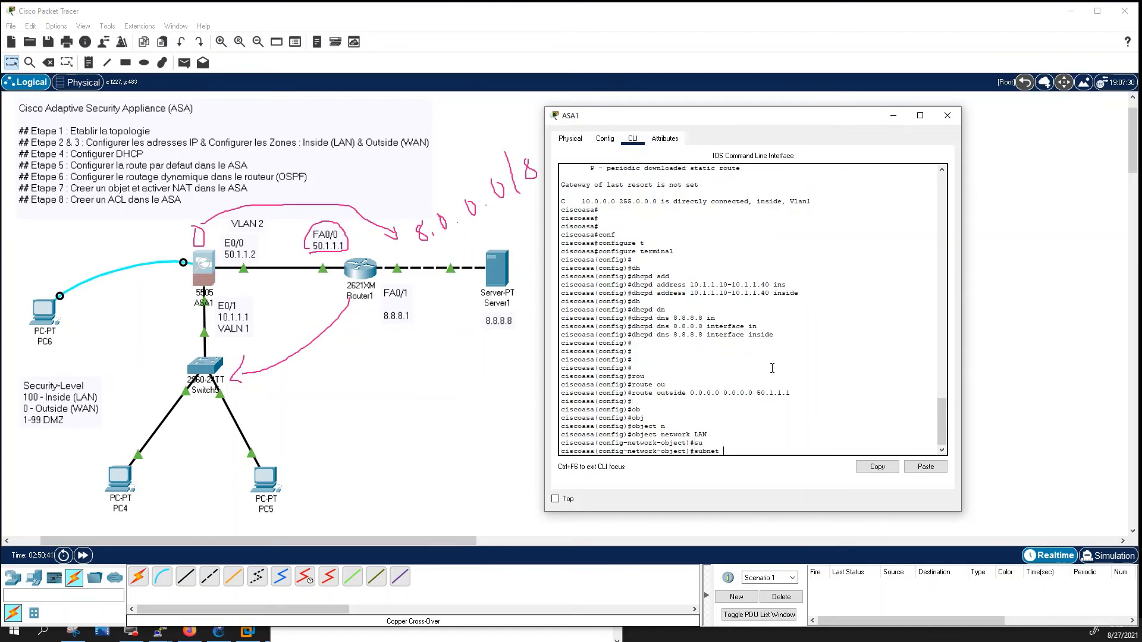
text(10.1.1.1)
key(BackSpace)
key(BackSpace)
key(BackSpace)
key(BackSpace)
text(0.0.0 255.0.)
key(Return)
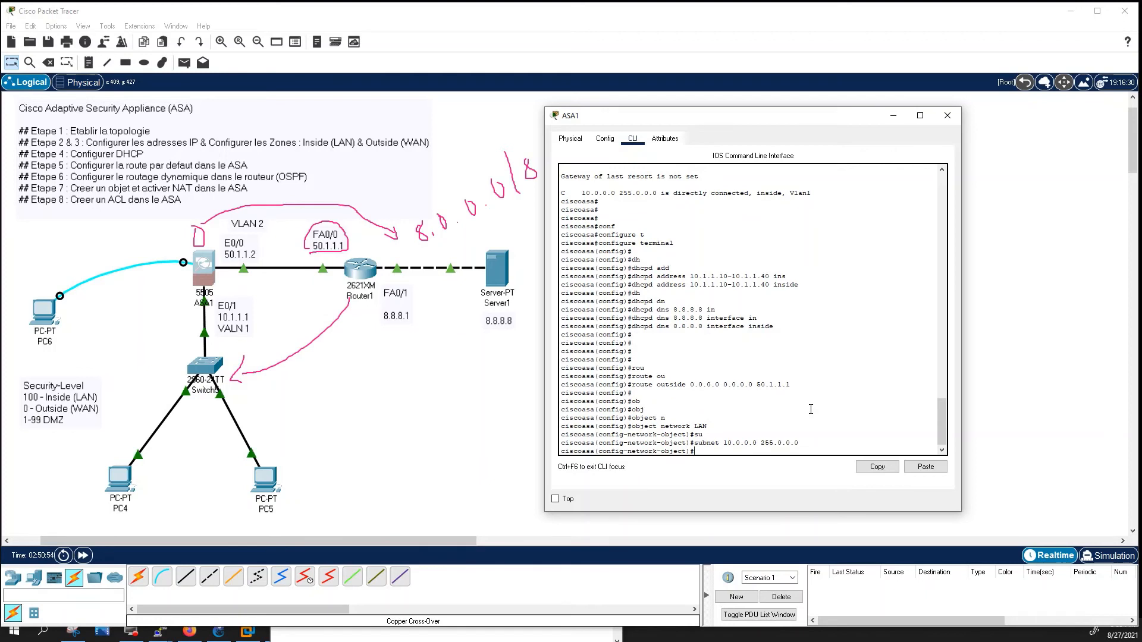
Enable dynamic NAT for the LAN object with nat (inside,outside) dynamic interface.
text(na)
key(Tab)
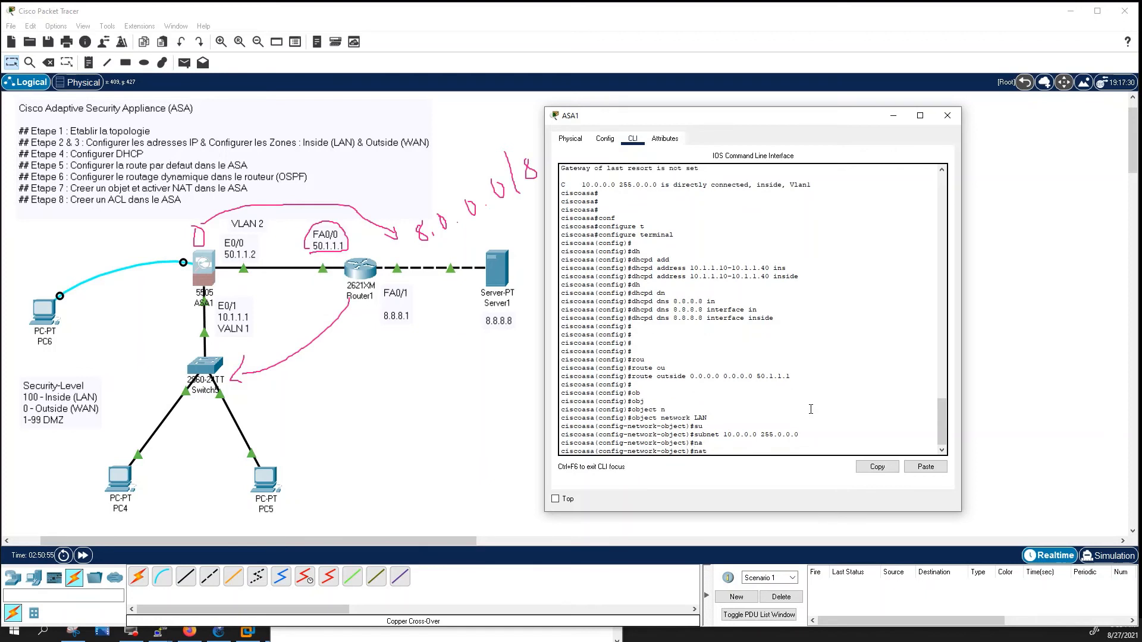
text((in)
key(Tab)
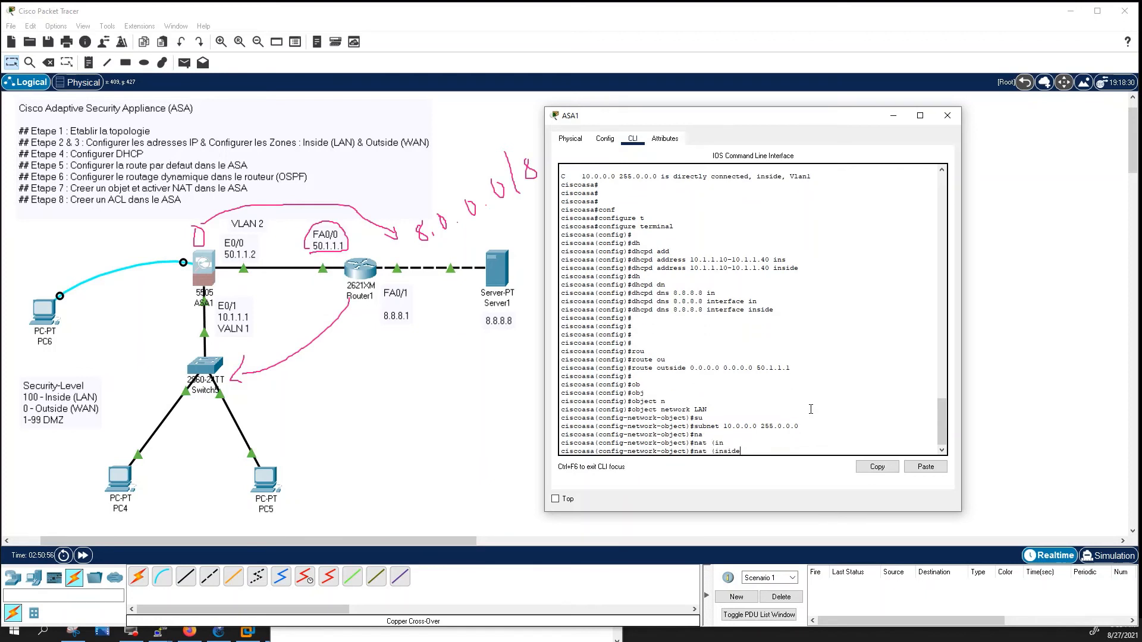
text(,ou)
key(Tab)
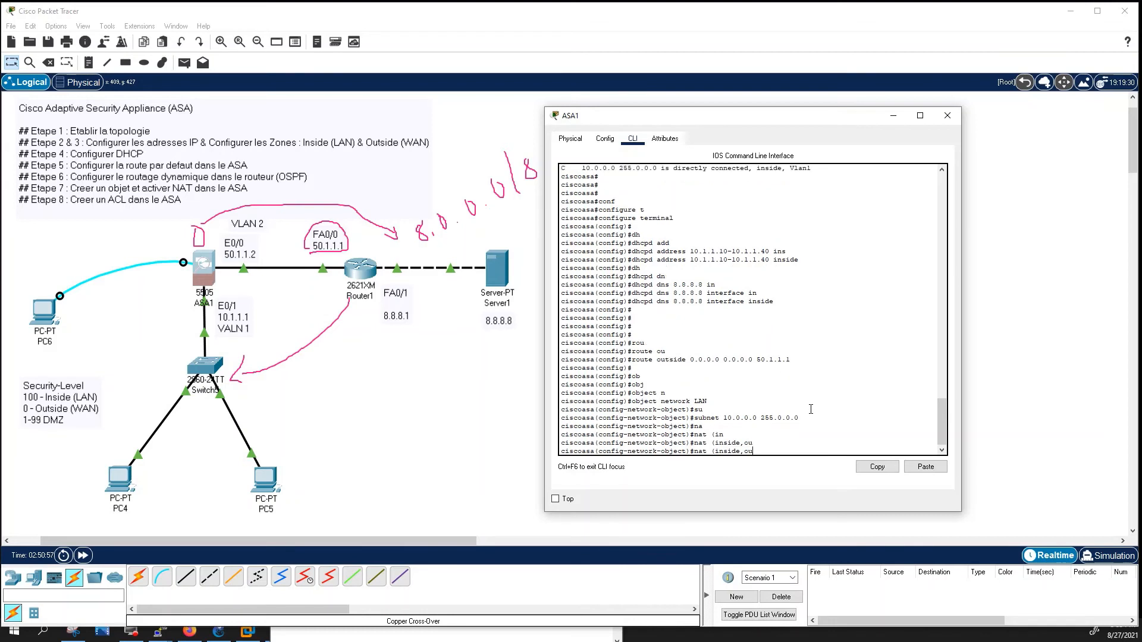
text(tsi)
key(Tab)
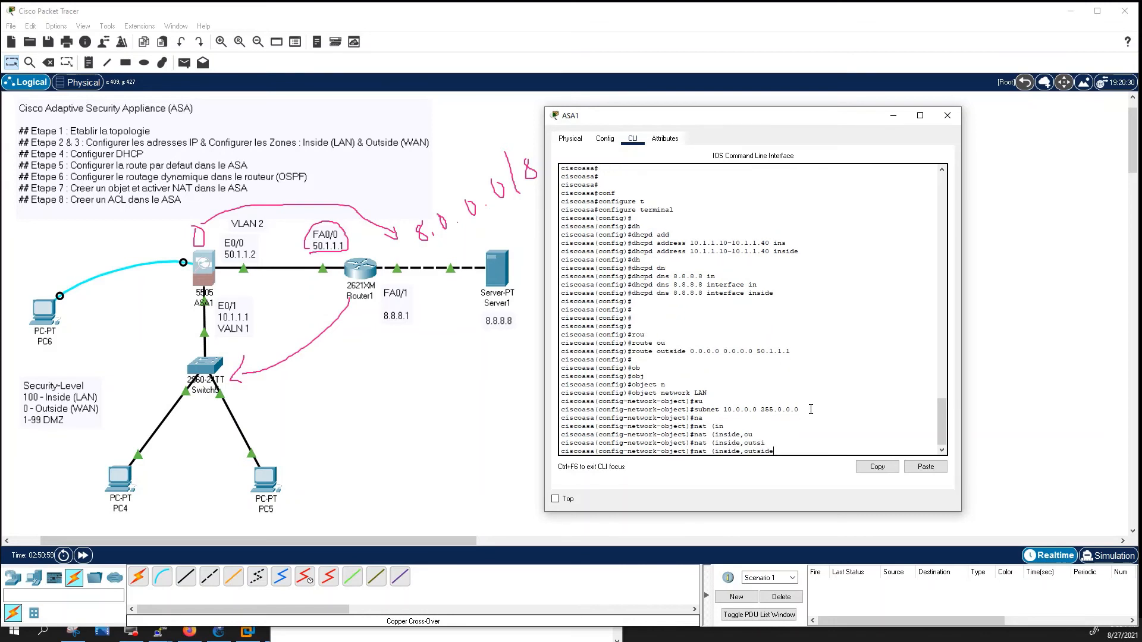
text() )
text(dy)
key(Tab)
text(i)
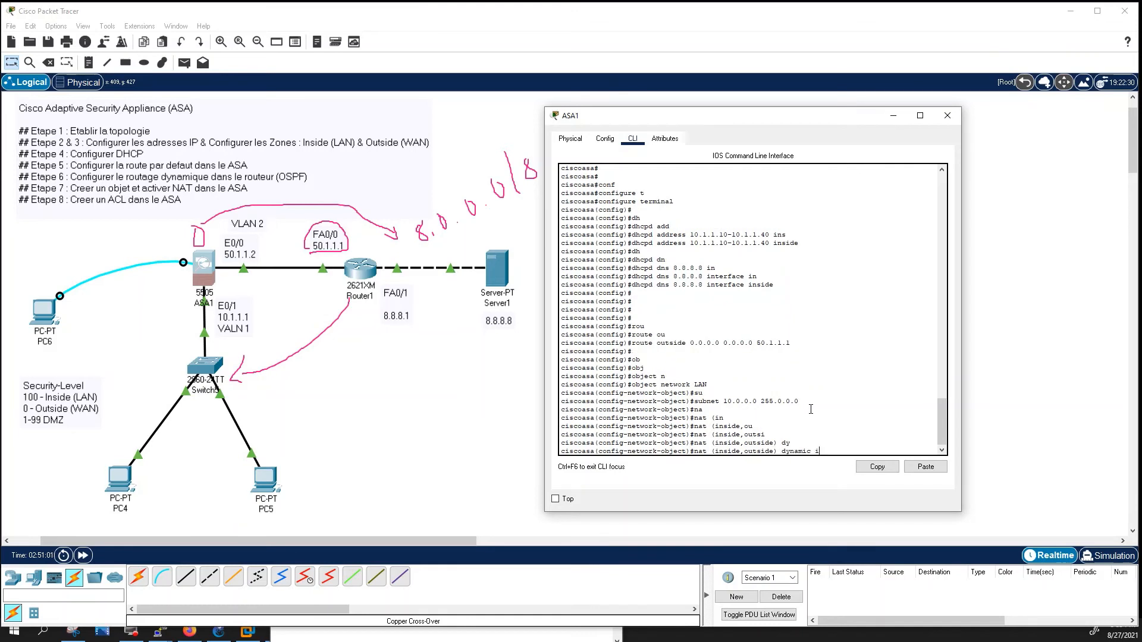
text(n)
key(Tab)
key(Return)
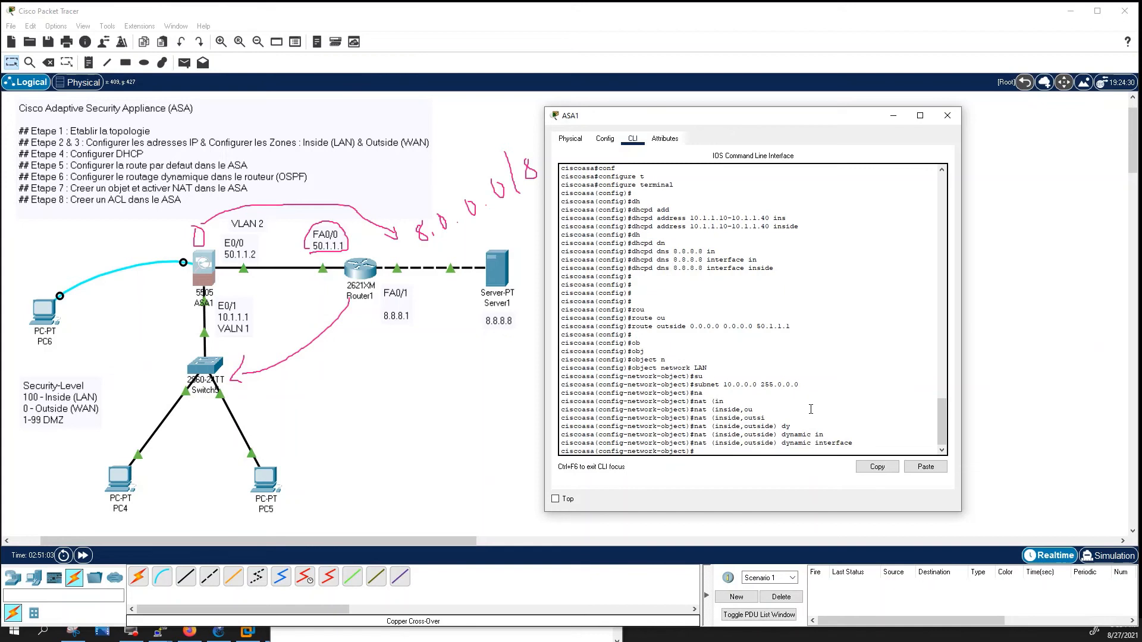
Exit the network object and re-enter ASA1's global configuration mode with configure terminal.
text(exit)
key(Return)
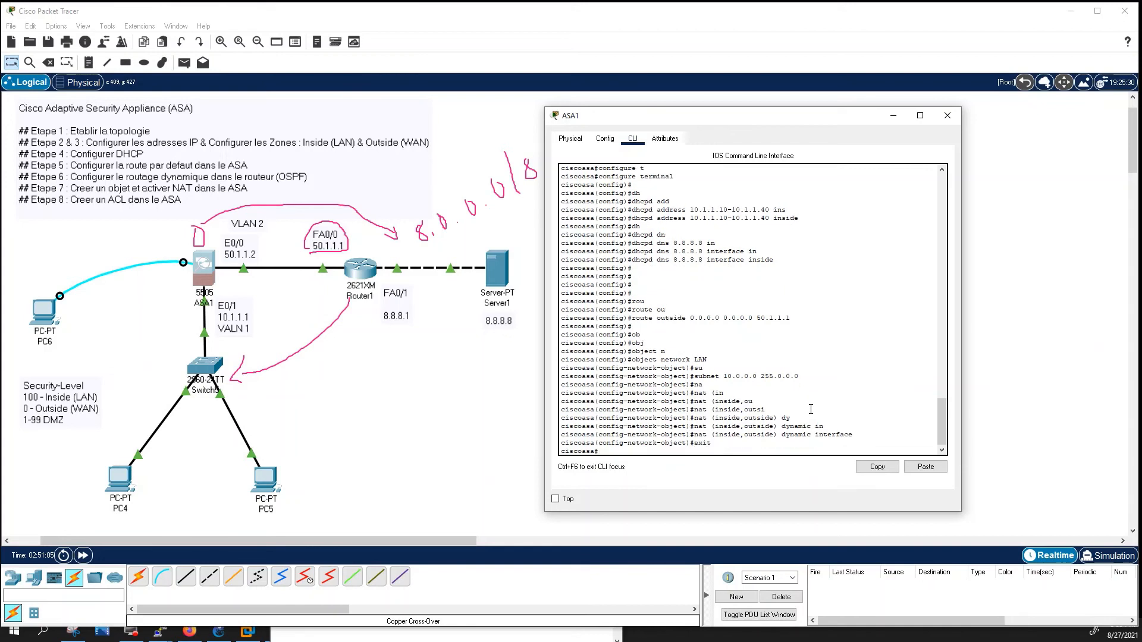
key(Return)
text(conf)
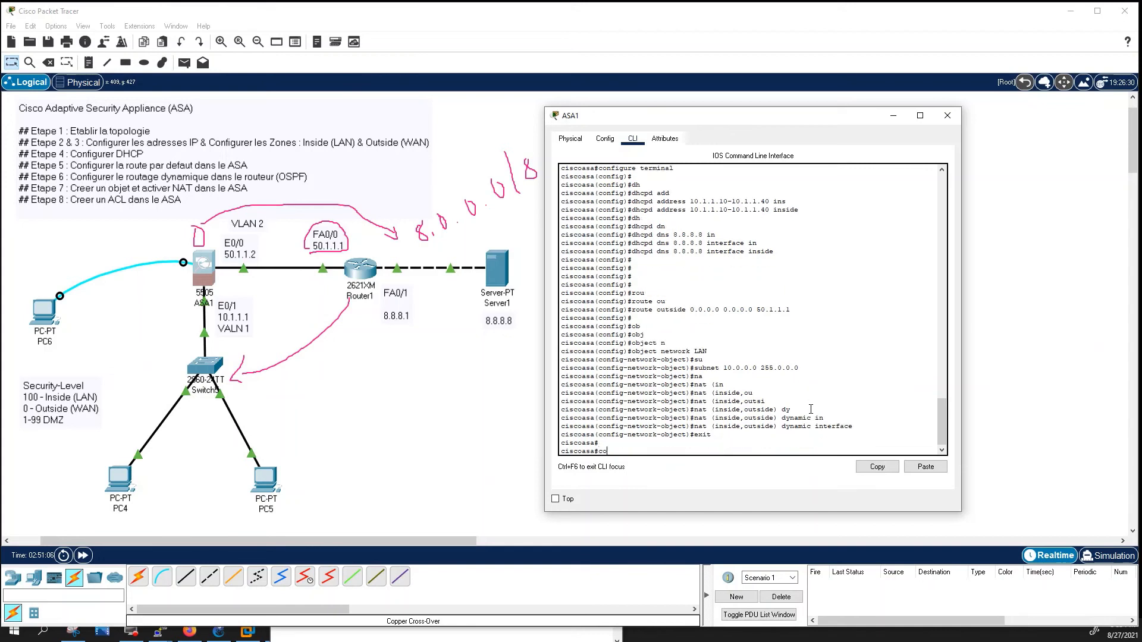
key(Tab)
text(t)
key(Tab)
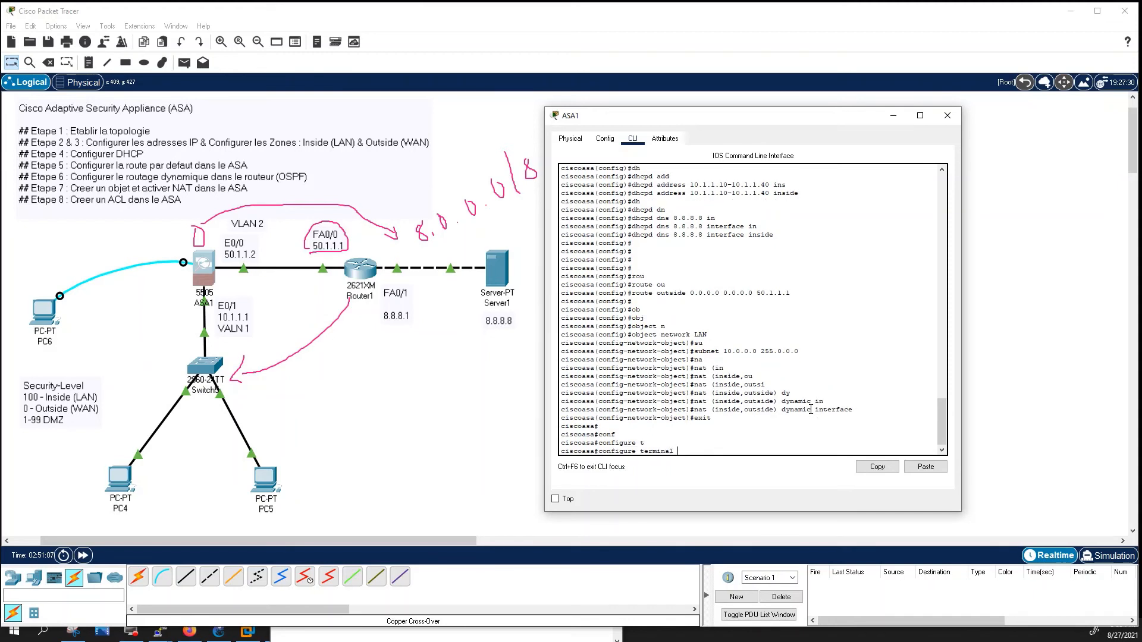
key(Return)
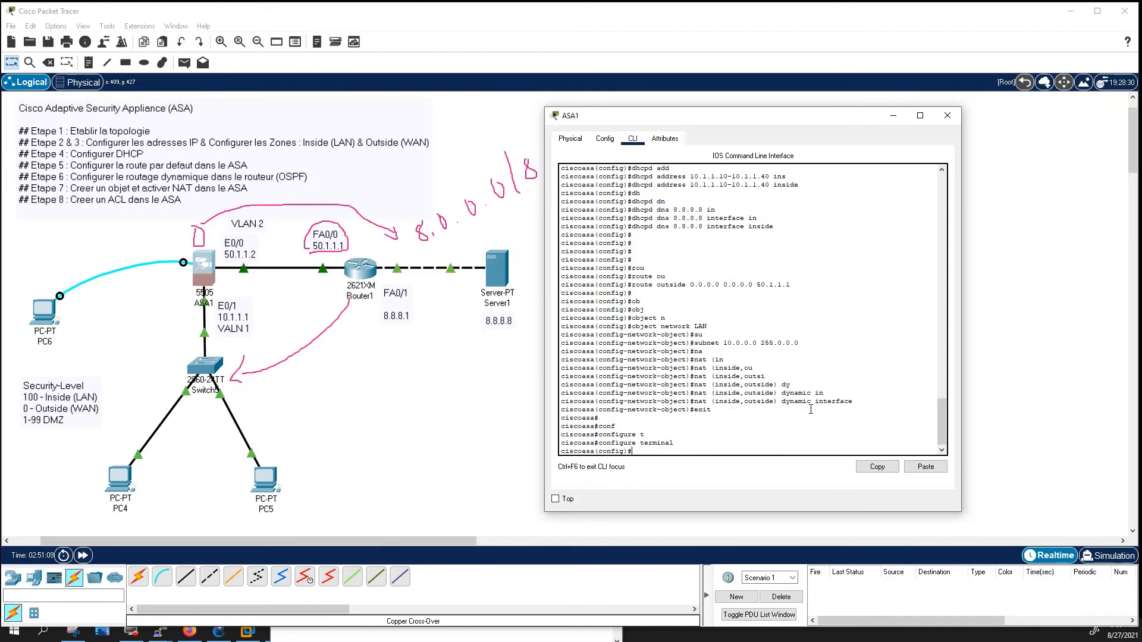
Begin an access-list command on ASA1 for an extended list named ASA, using access-list ASA extended.
text(acc)
key(Tab)
key(Tab)
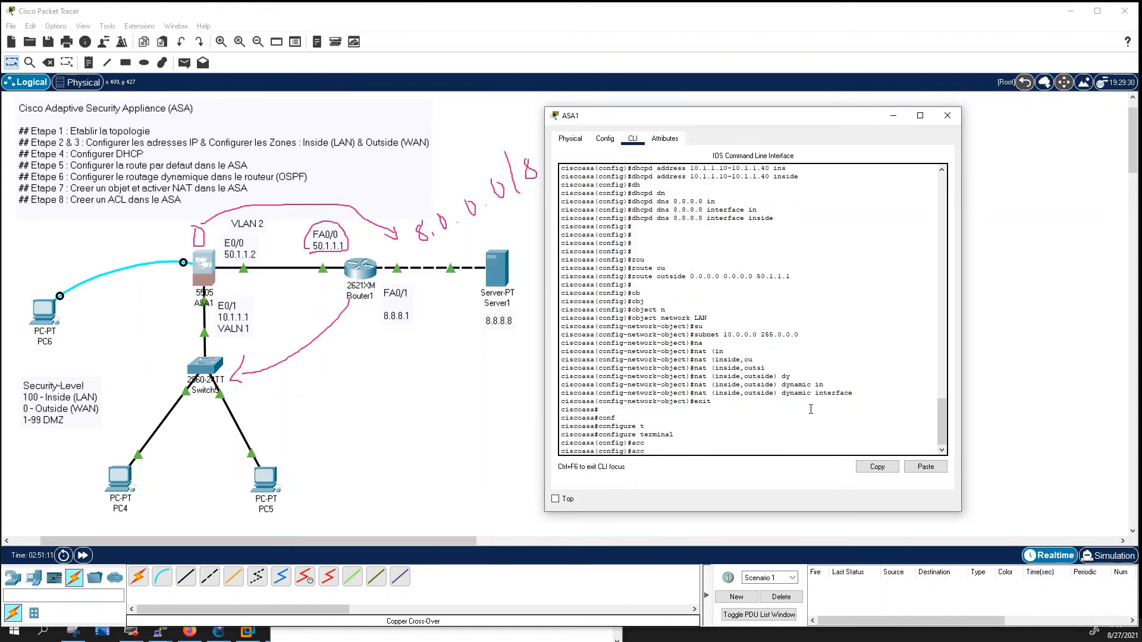
text(e)
key(Tab)
key(Tab)
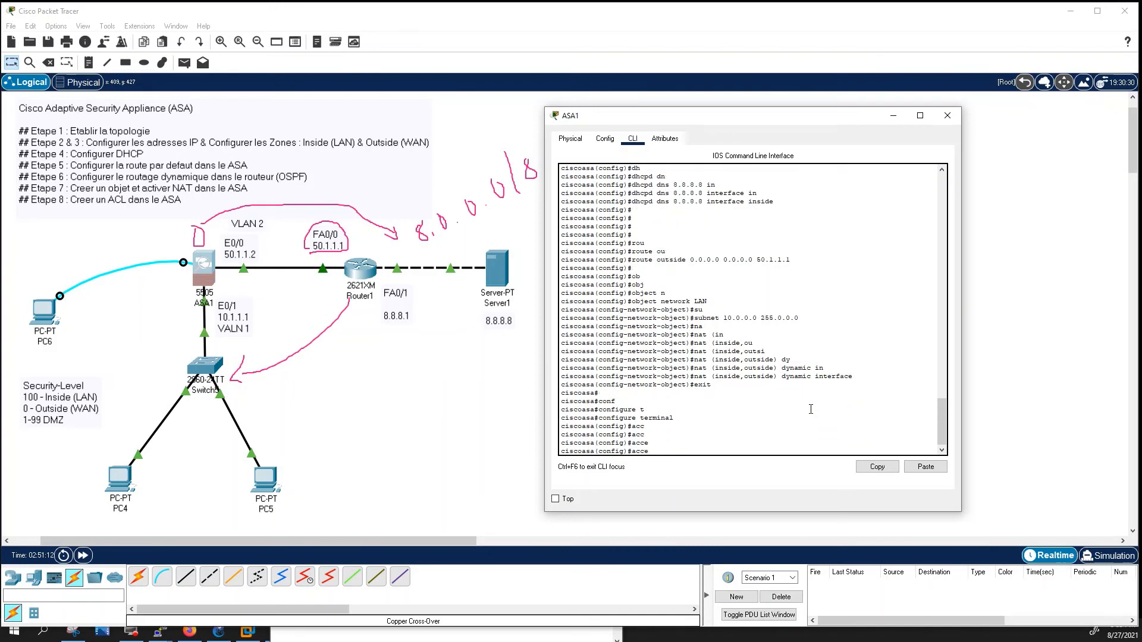
text(-)
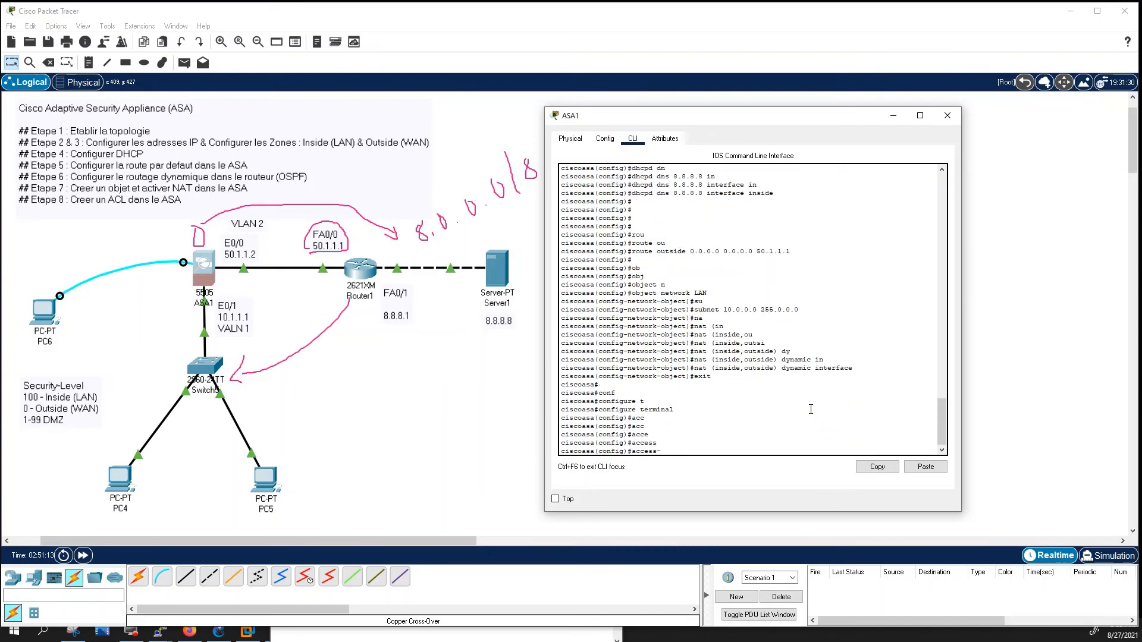
text(l)
key(Tab)
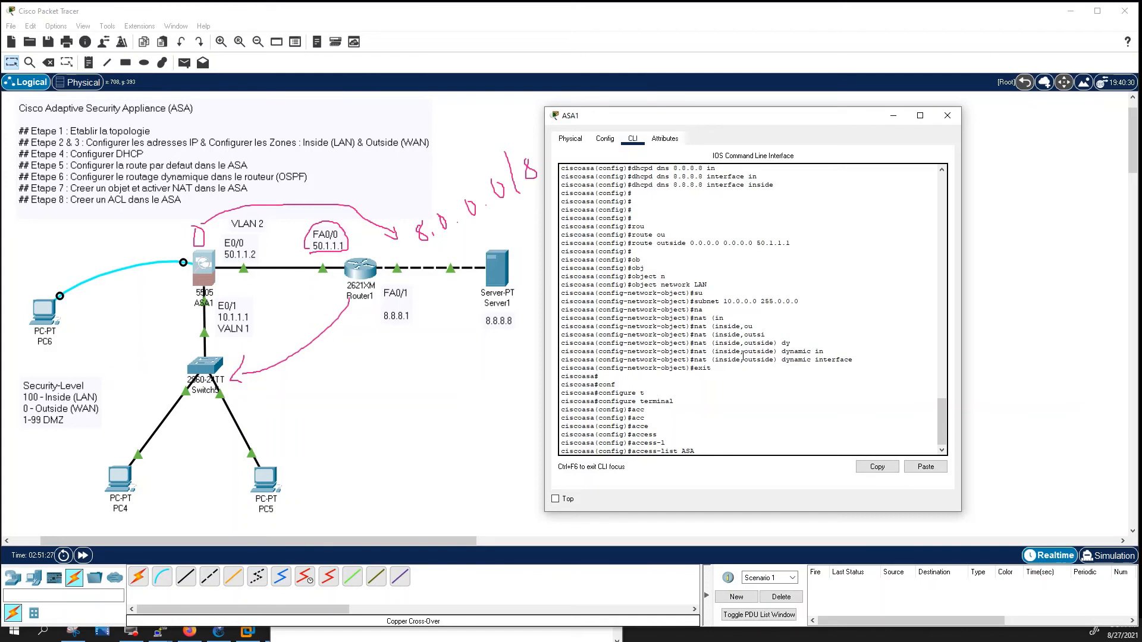
text(ex)
key(Tab)
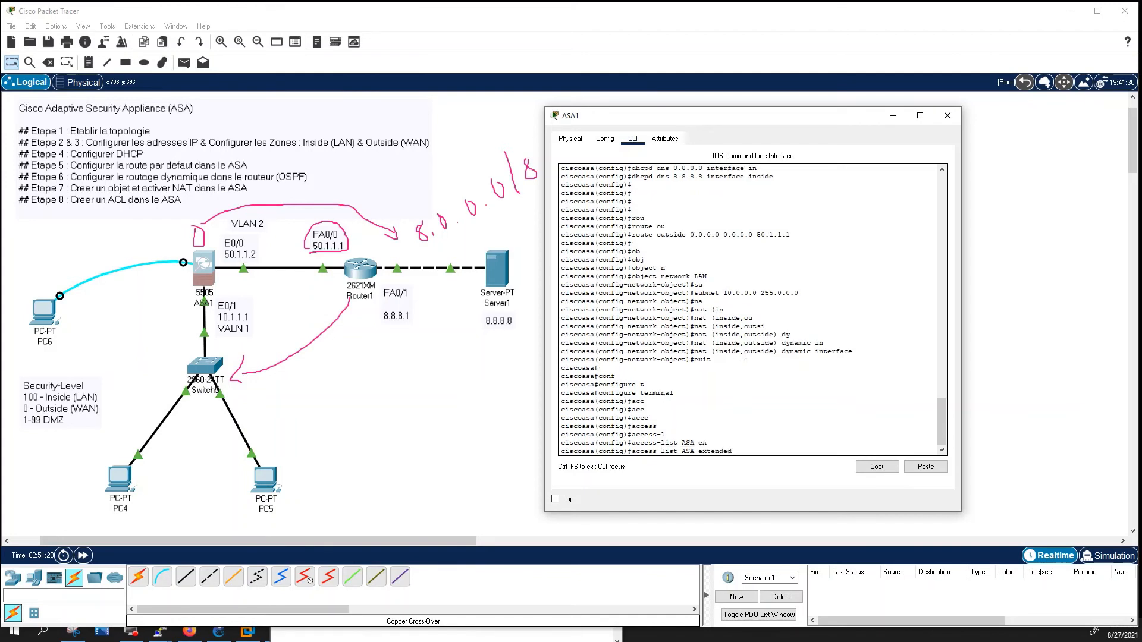
Check the available actions and protocols, and continue the ASA access-list command with permit tcp.
text(?)
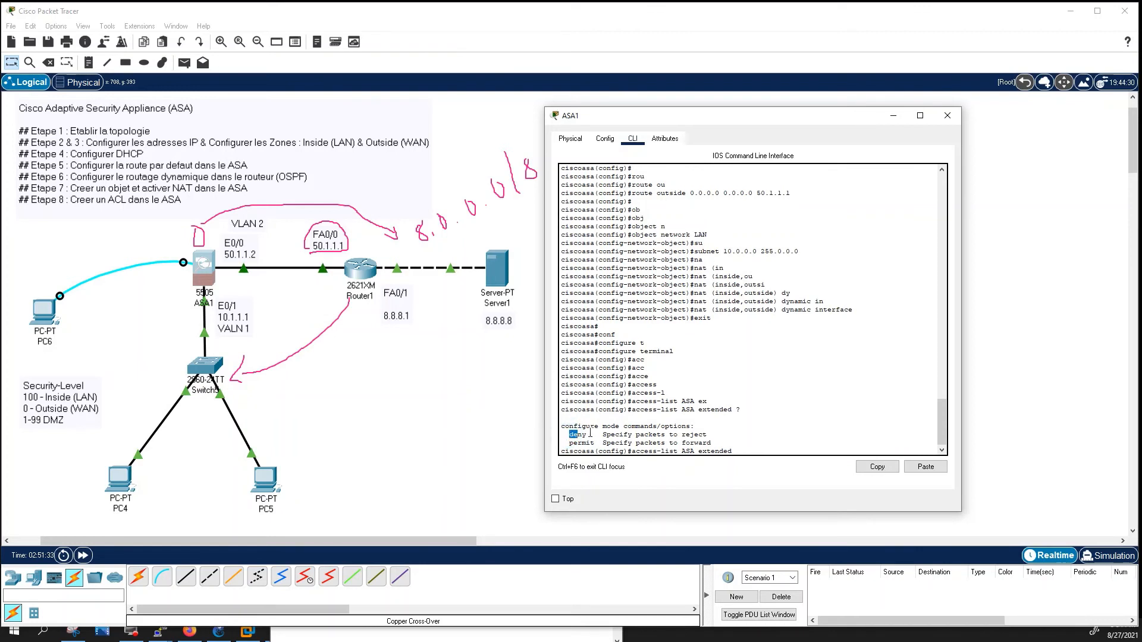
drag(570, 434, 593, 434)
click(820, 379)
text(per)
key(Tab)
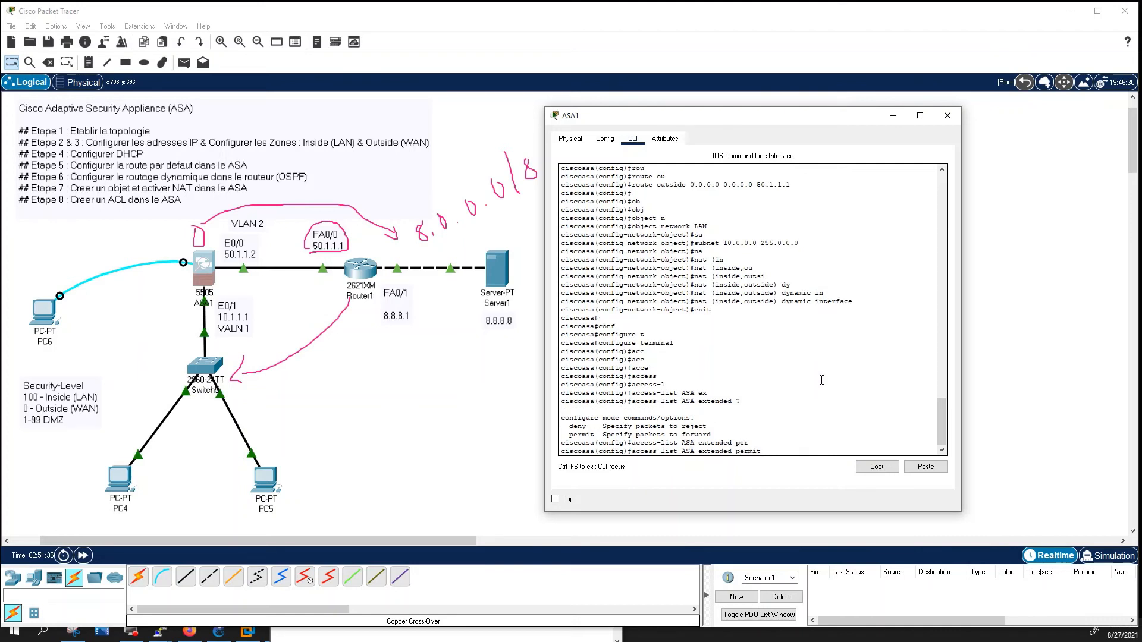
text(?)
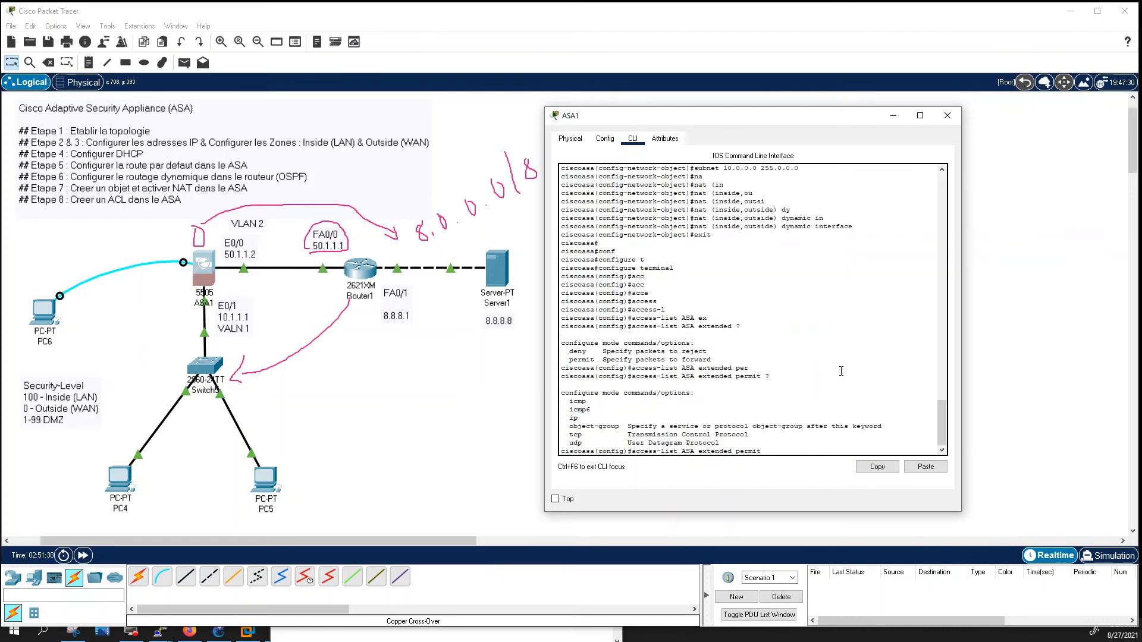
double_click(585, 400)
triple_click(629, 398)
text(tc)
key(Tab)
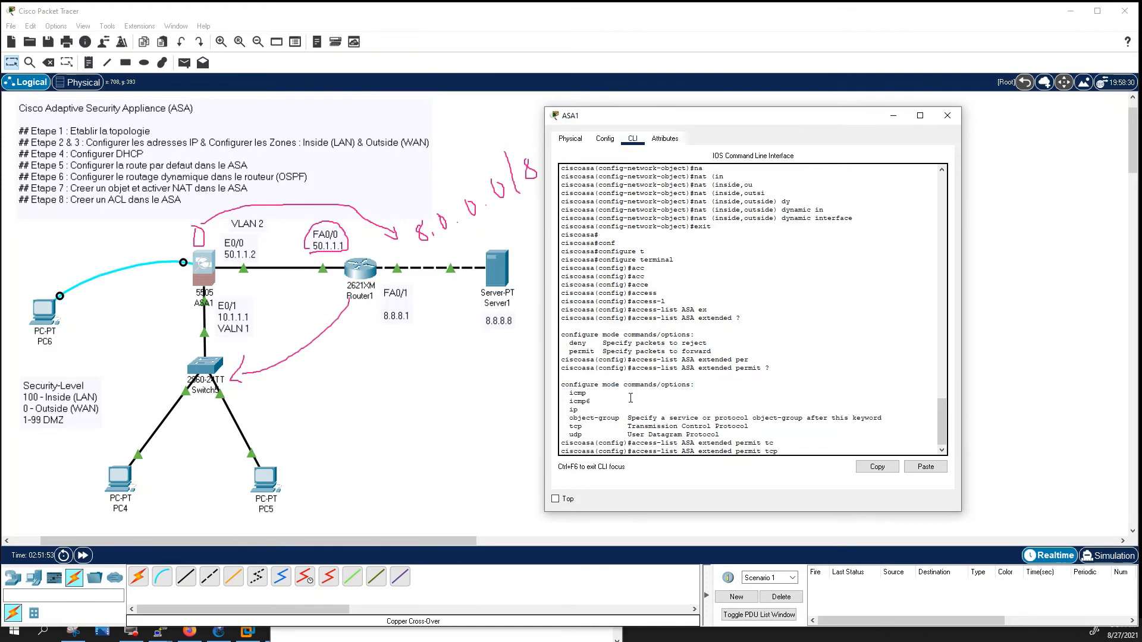
text(an)
key(Tab)
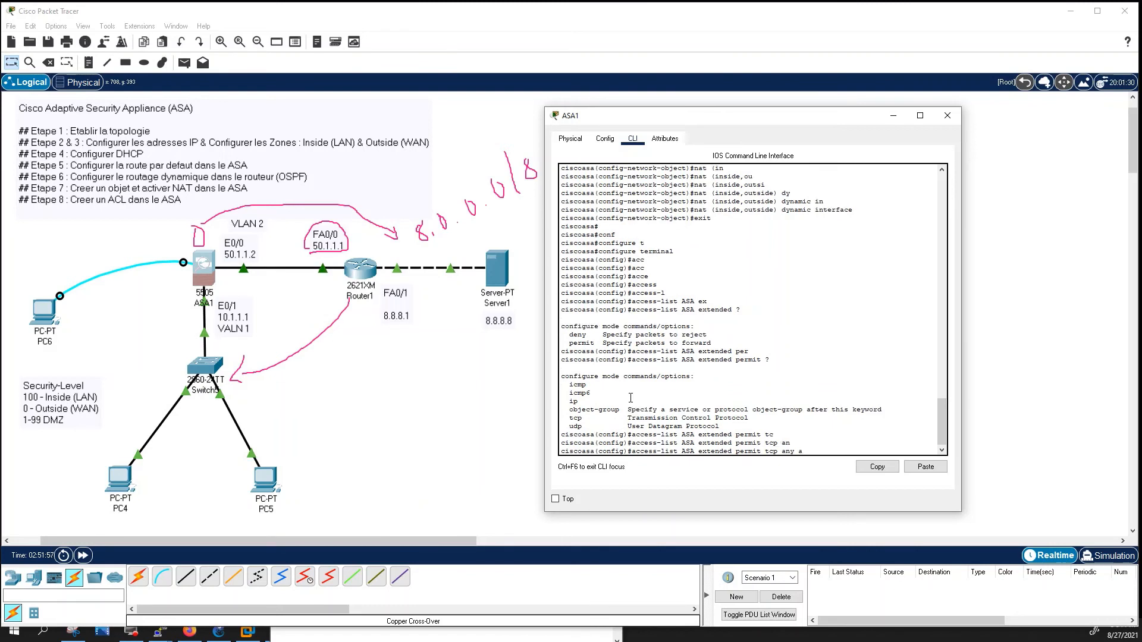
text(a)
key(Tab)
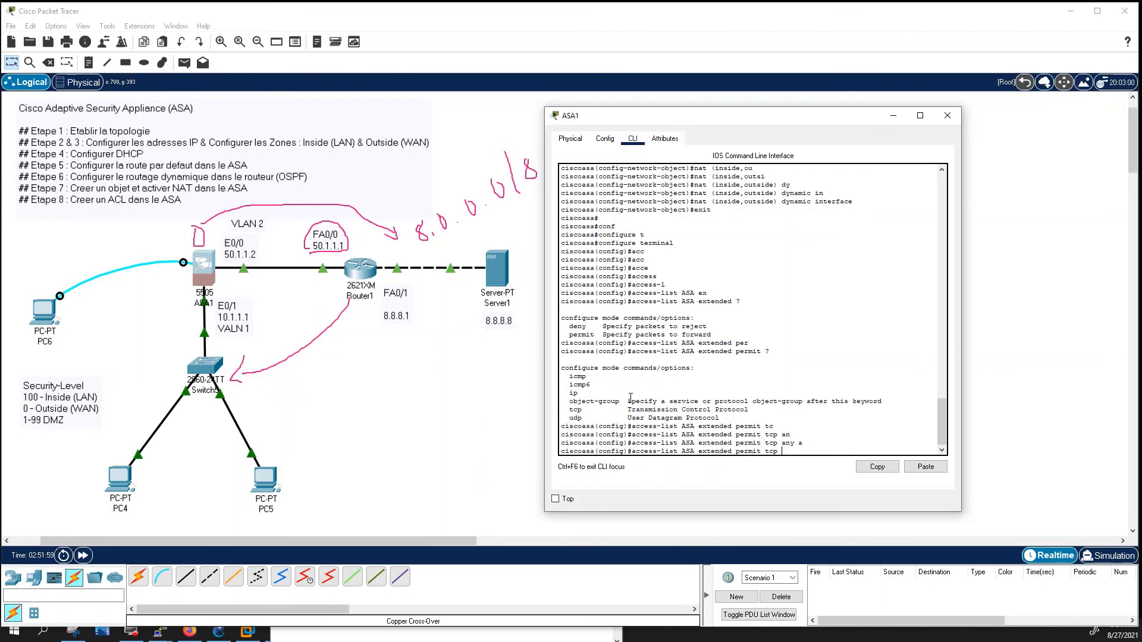
key(BackSpace)
key(BackSpace)
key(BackSpace)
key(BackSpace)
List the source options for the permit tcp rule and set its source to any.
text(?)
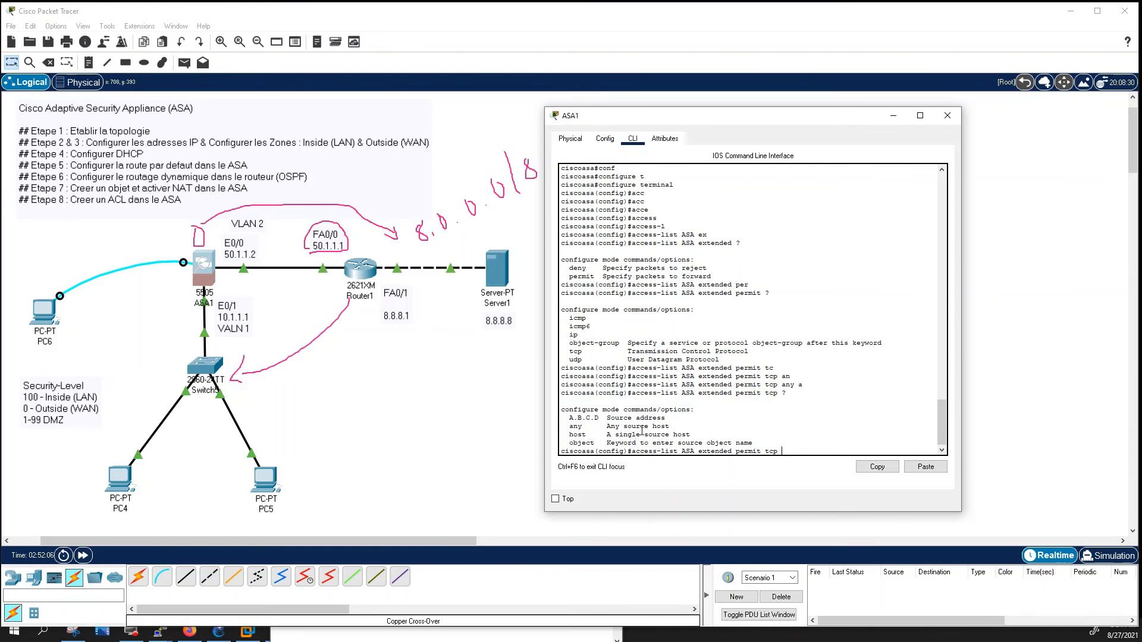
drag(669, 426, 623, 418)
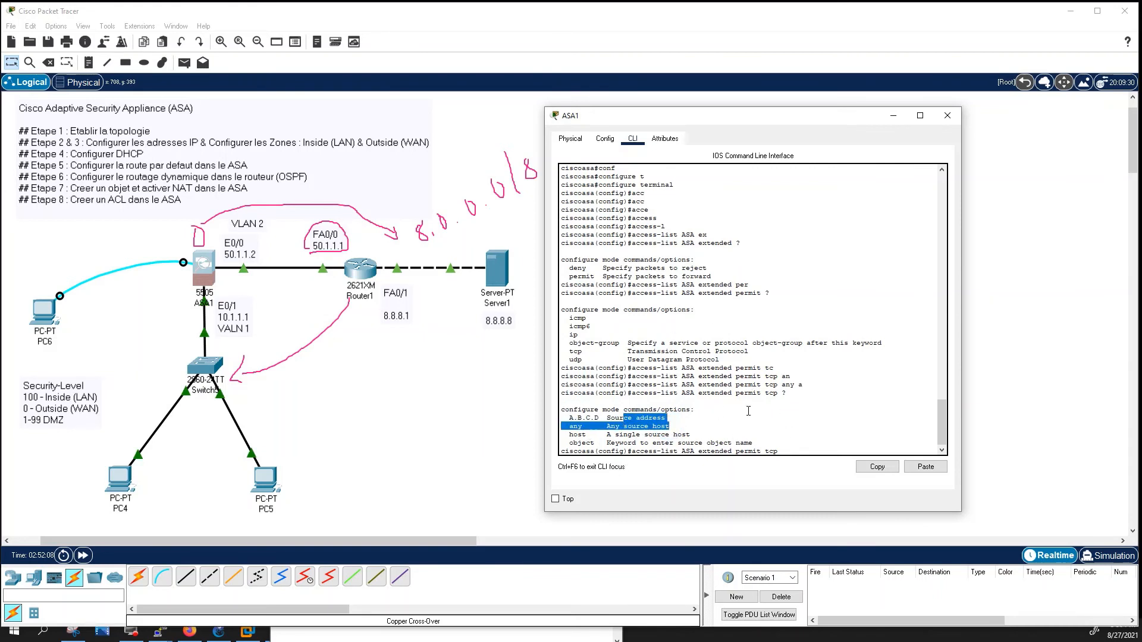
text(a)
key(Tab)
List the destination options for the TCP rule and examine the address, host and port-matching keywords.
text(?)
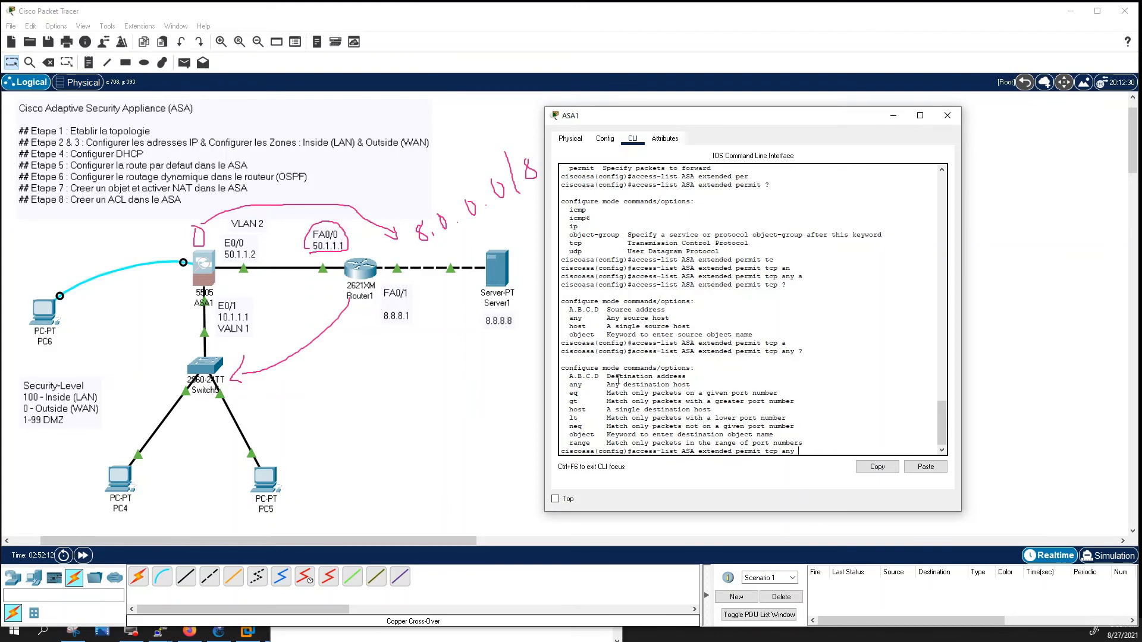
drag(606, 376, 685, 376)
click(571, 384)
double_click(572, 393)
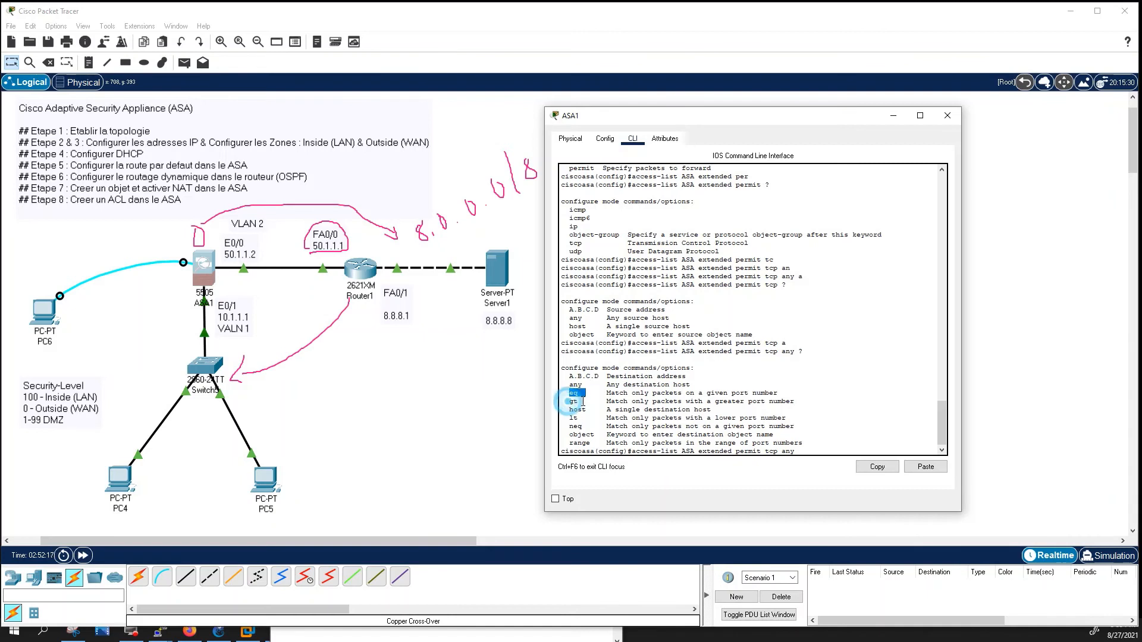
double_click(573, 401)
double_click(574, 409)
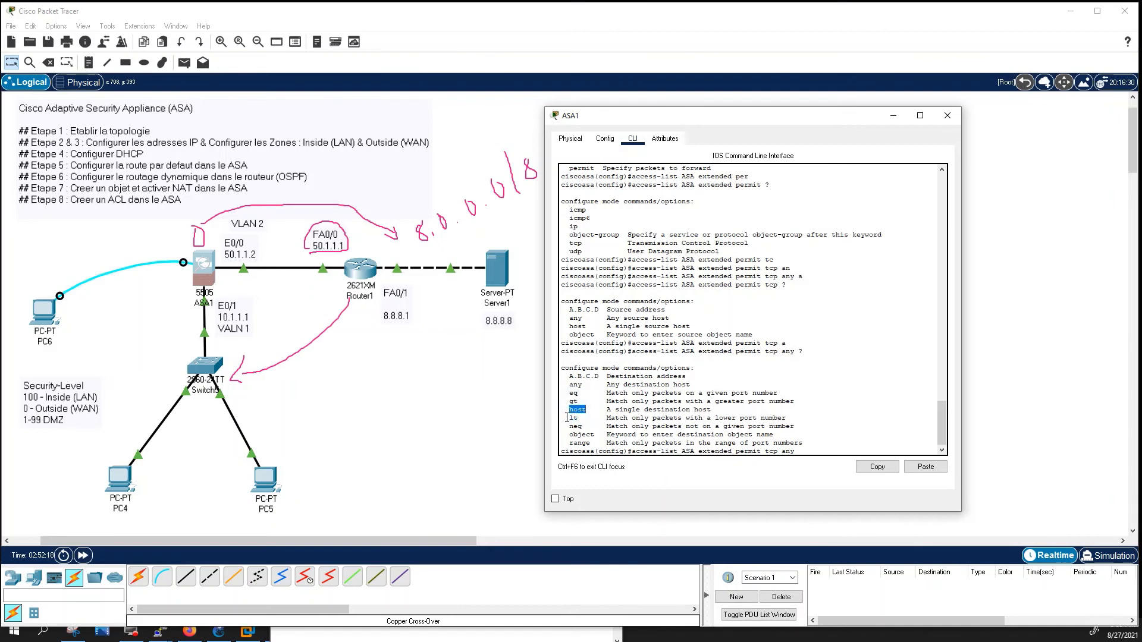
double_click(568, 418)
double_click(574, 425)
drag(569, 441, 582, 435)
Set the TCP rule's destination to any and submit access-list ASA extended permit tcp any any.
text(a)
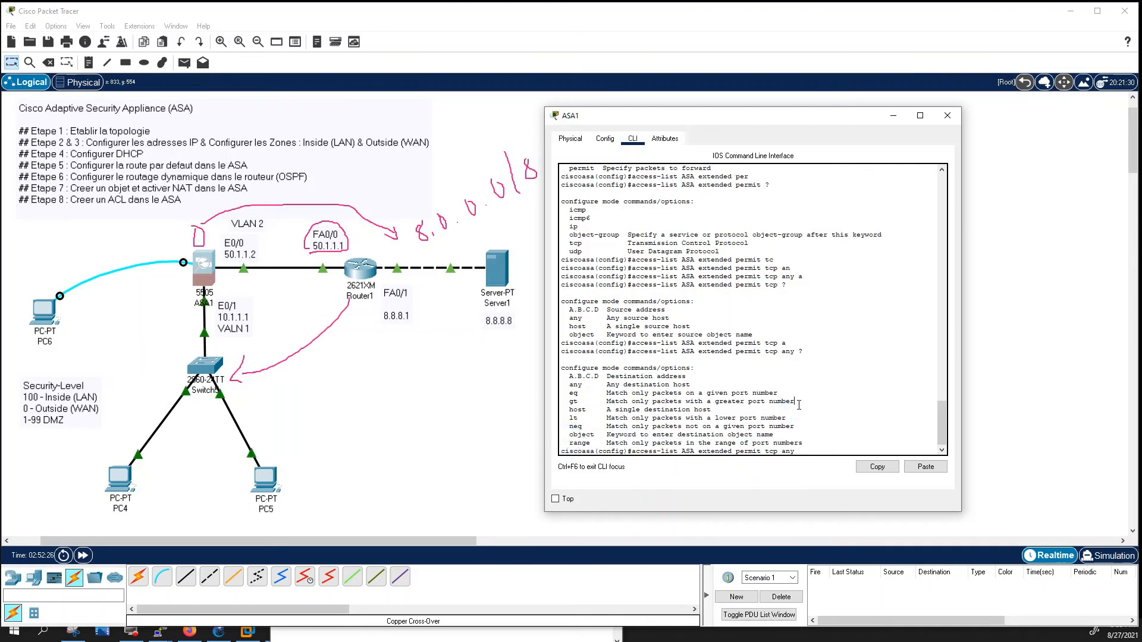
key(Tab)
key(Return)
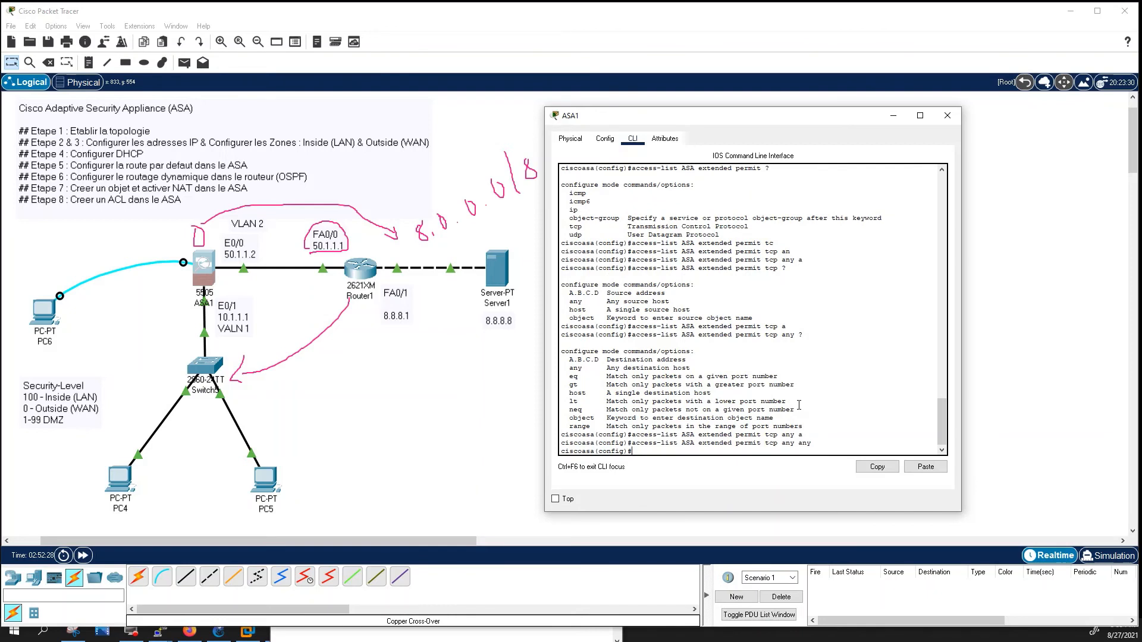
key(Return)
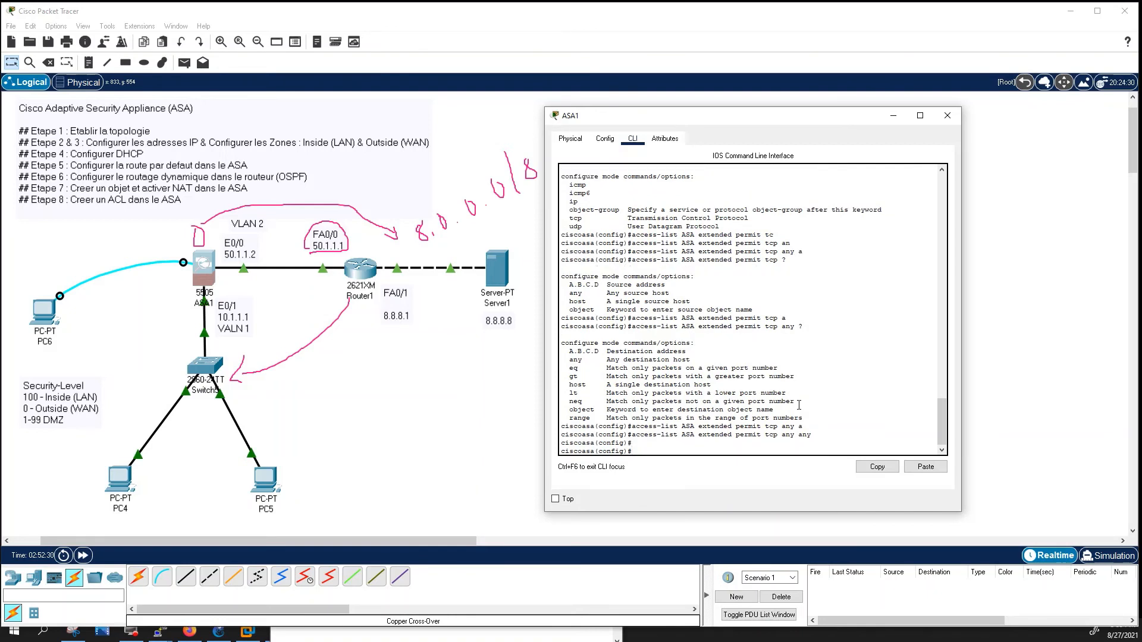
Add a second rule by reusing the previous one with ICMP: access-list ASA extended permit icmp any any.
key(Up)
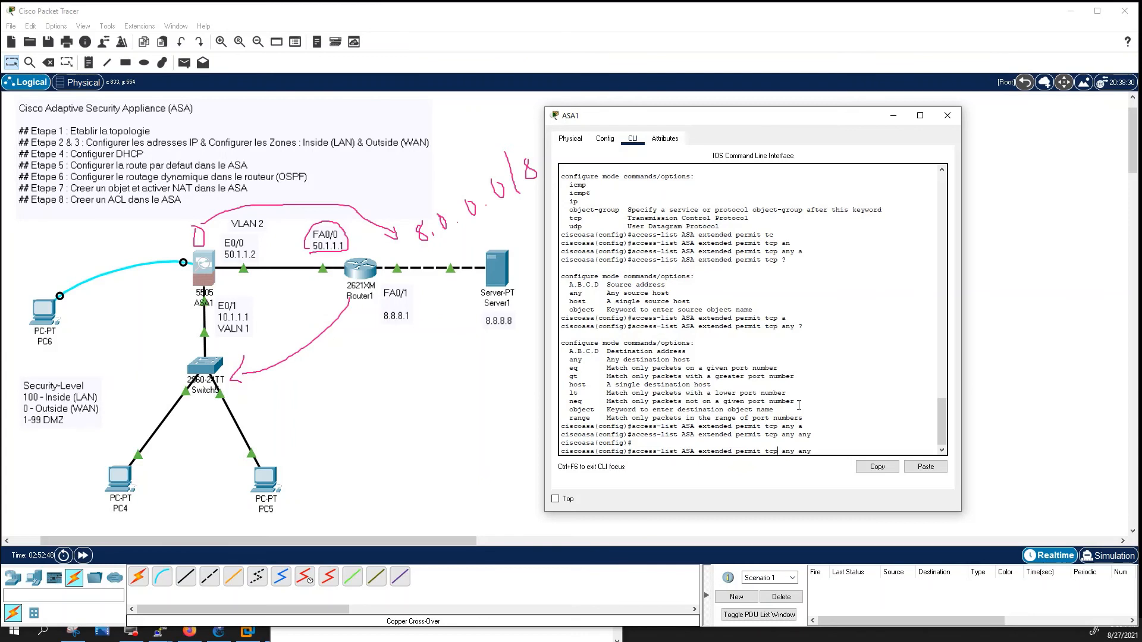
key(Left)
key(Left)
key(Left)
key(Left)
key(Left)
key(Left)
key(Left)
key(Left)
key(BackSpace)
key(BackSpace)
key(BackSpace)
text(icmp)
key(Return)
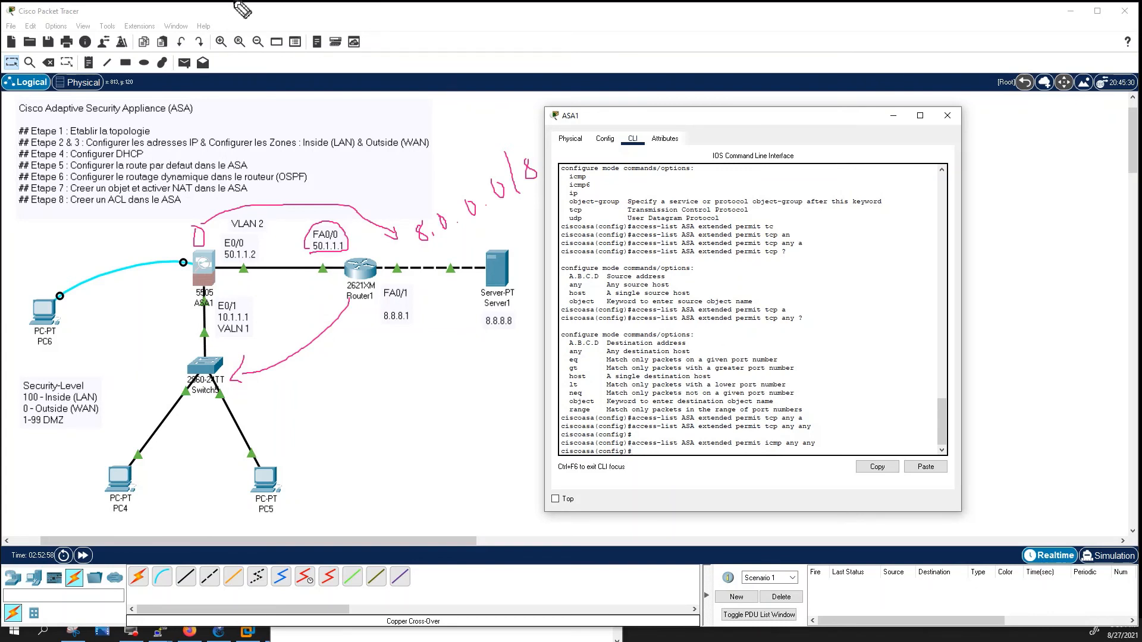
Test connectivity to the server by pinging 8.8.8.8 from PC4's Command Prompt.
click(122, 487)
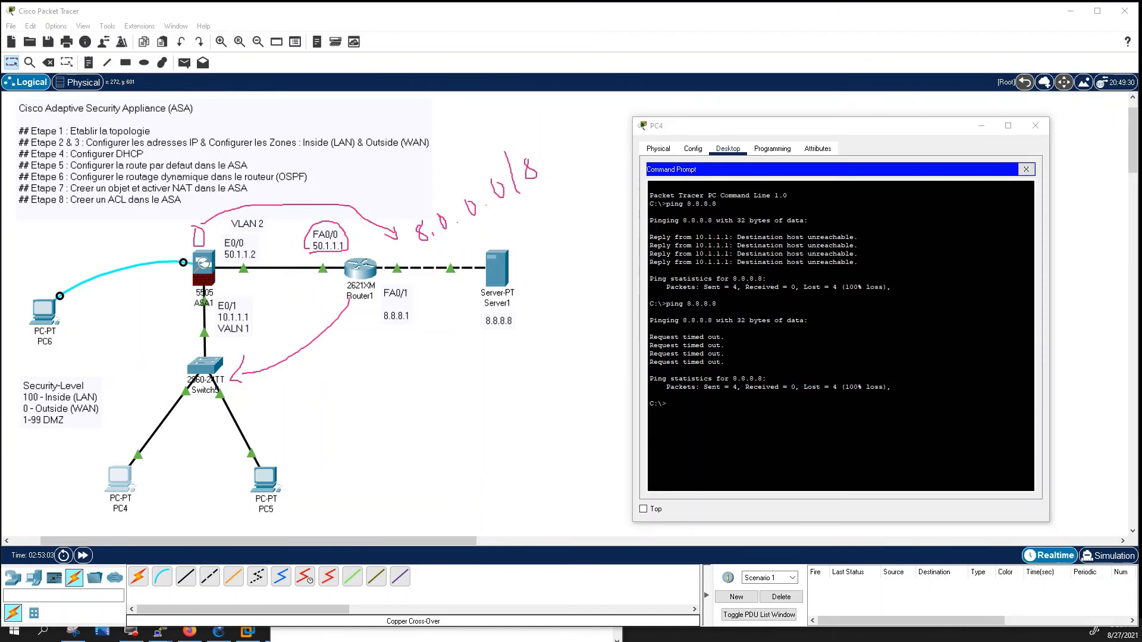
click(718, 400)
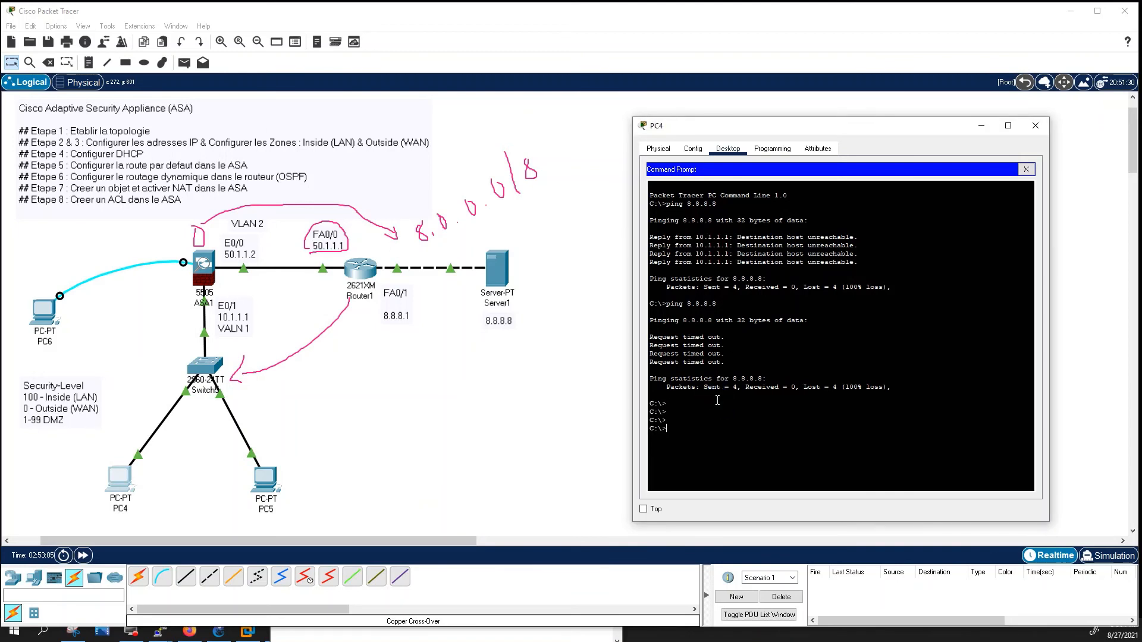
text(ping)
key(BackSpace)
key(BackSpace)
key(Up)
key(Return)
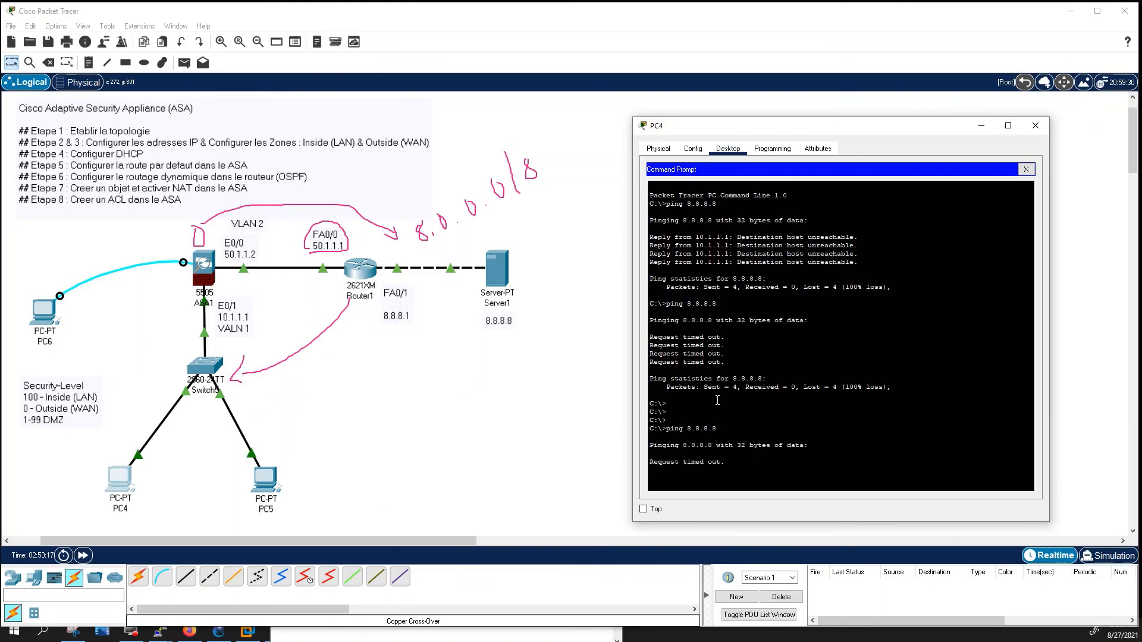
Close PC5's IP Configuration and ping 8.8.8.8 from its Command Prompt.
click(260, 475)
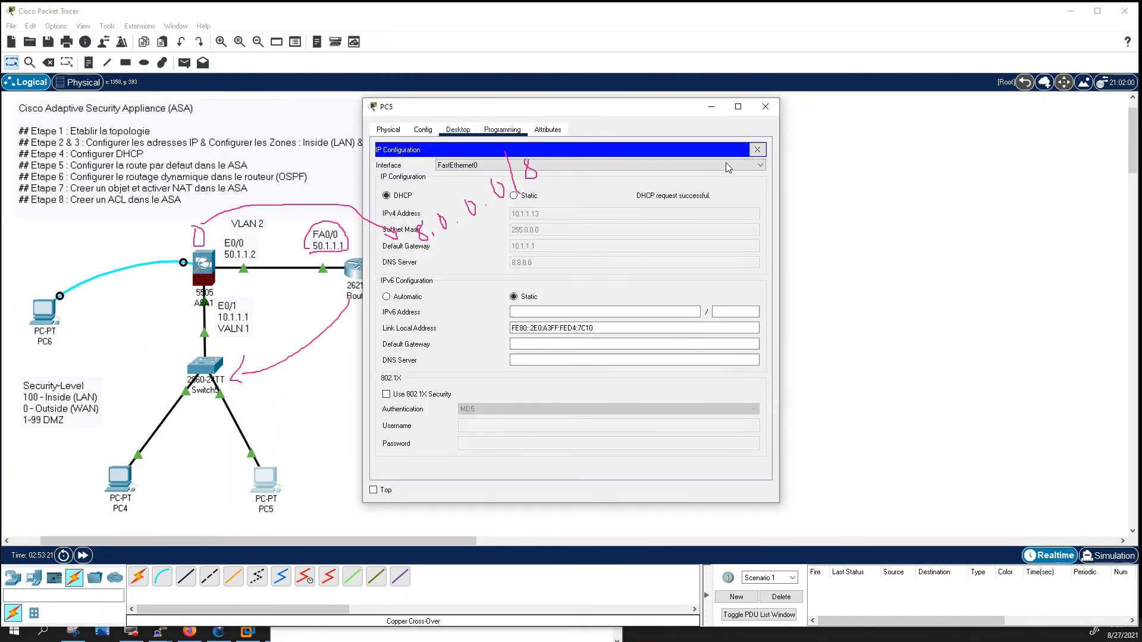
click(757, 149)
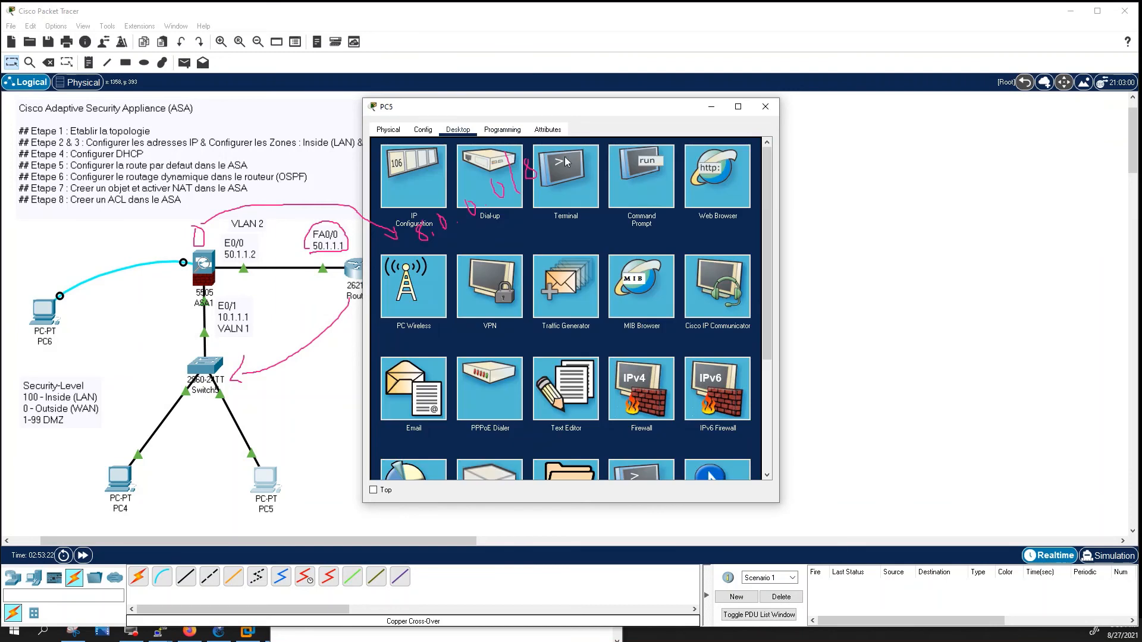
click(642, 196)
click(491, 269)
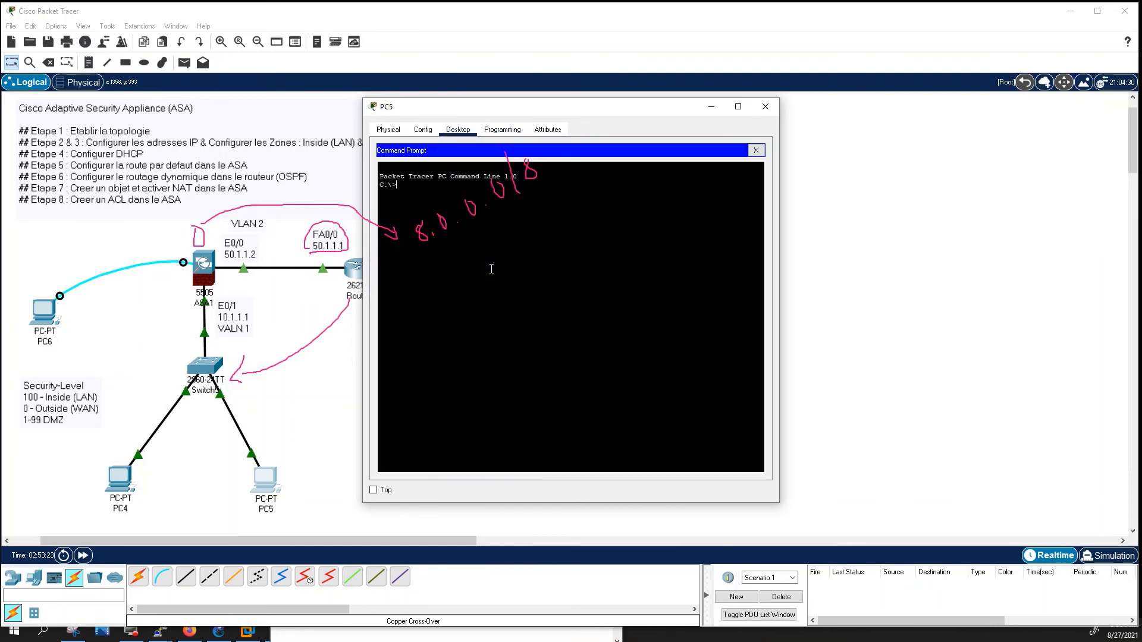
text(ping 8.8.8.8)
key(Return)
Move PC5's window clear of the topology and stop its running ping.
drag(463, 114, 138, 25)
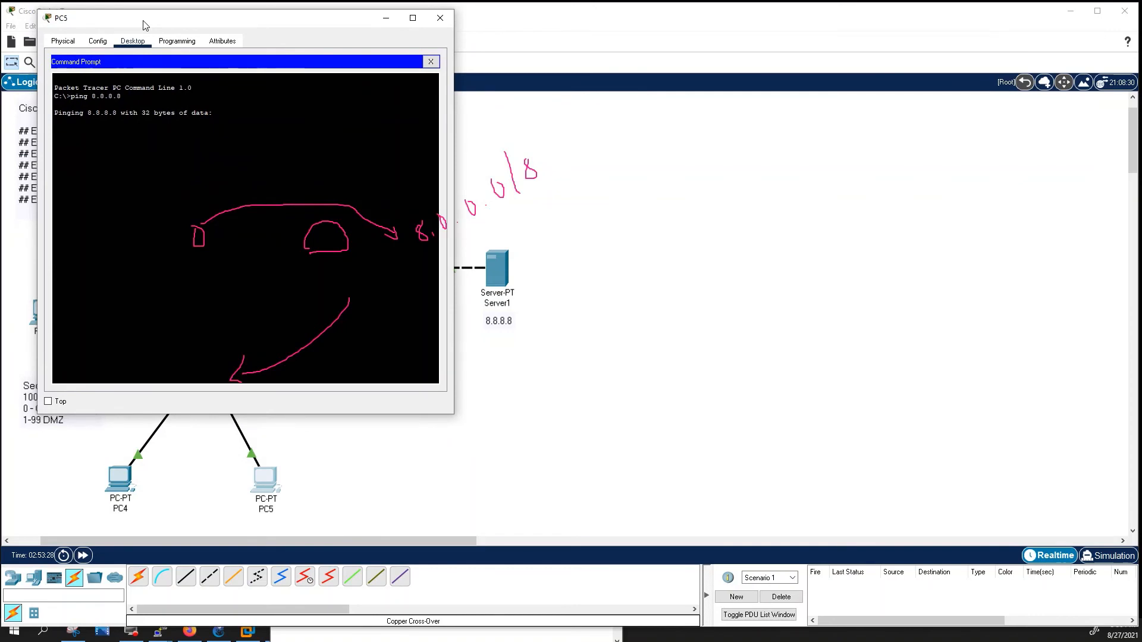
drag(250, 23, 699, 22)
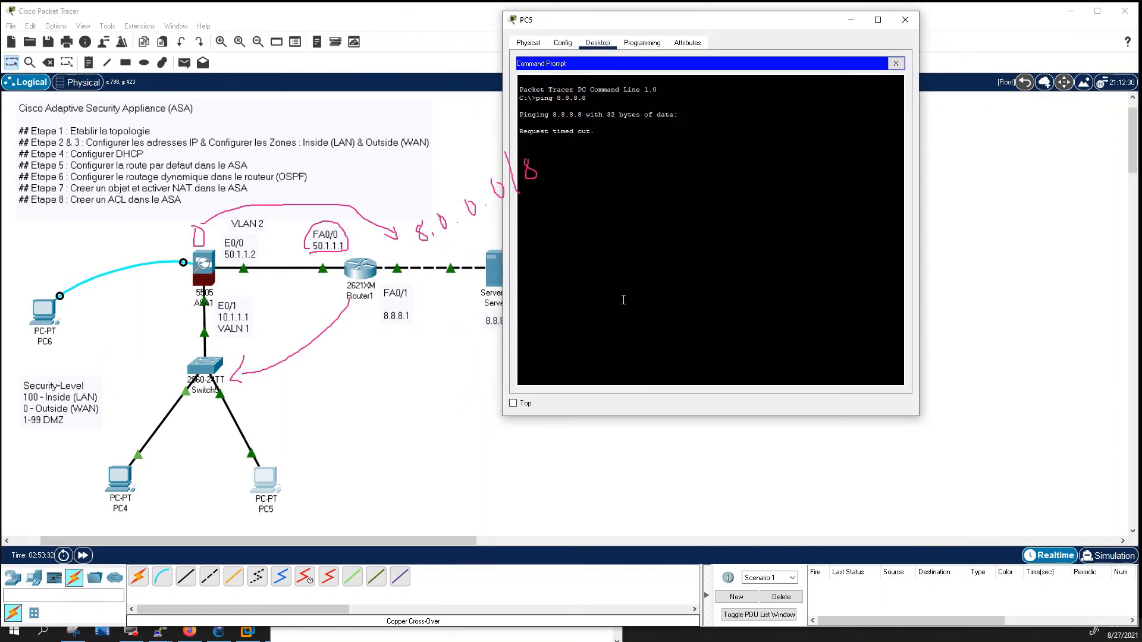
key(ctrl+c)
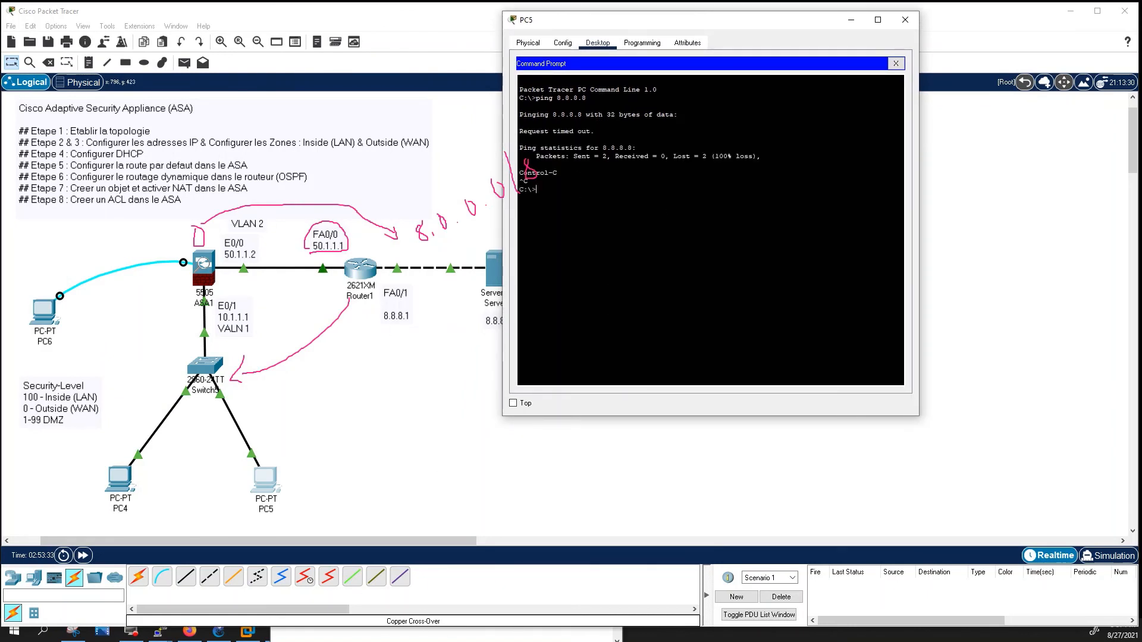
Narrow the main workspace window and arrange the PC4 and PC5 command prompt windows beside the topology.
click(120, 477)
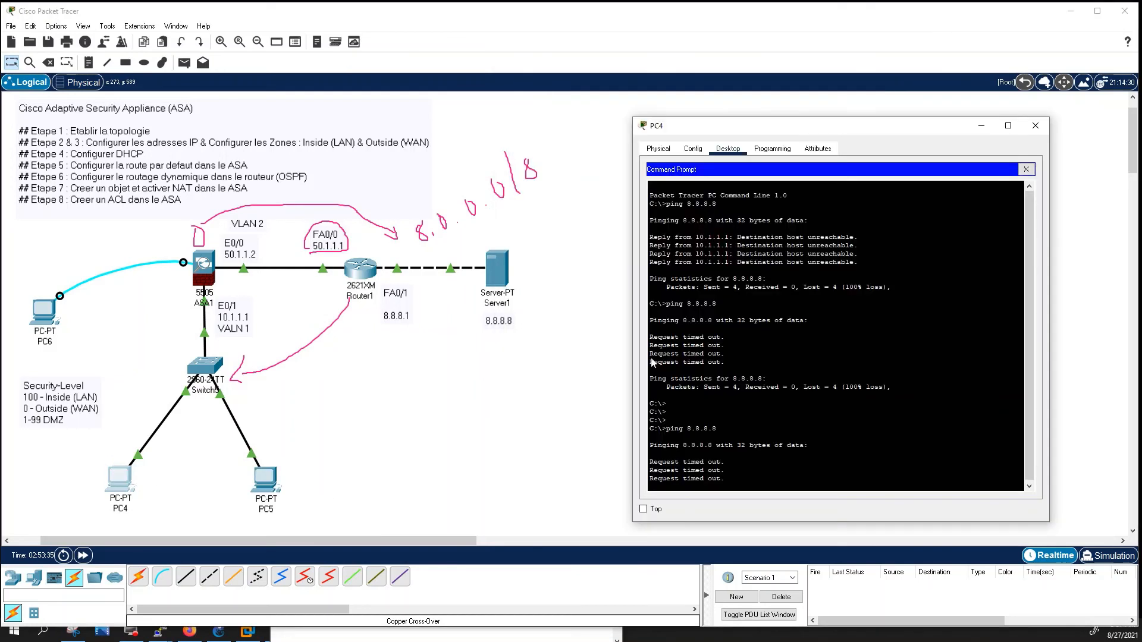
drag(752, 126, 642, 24)
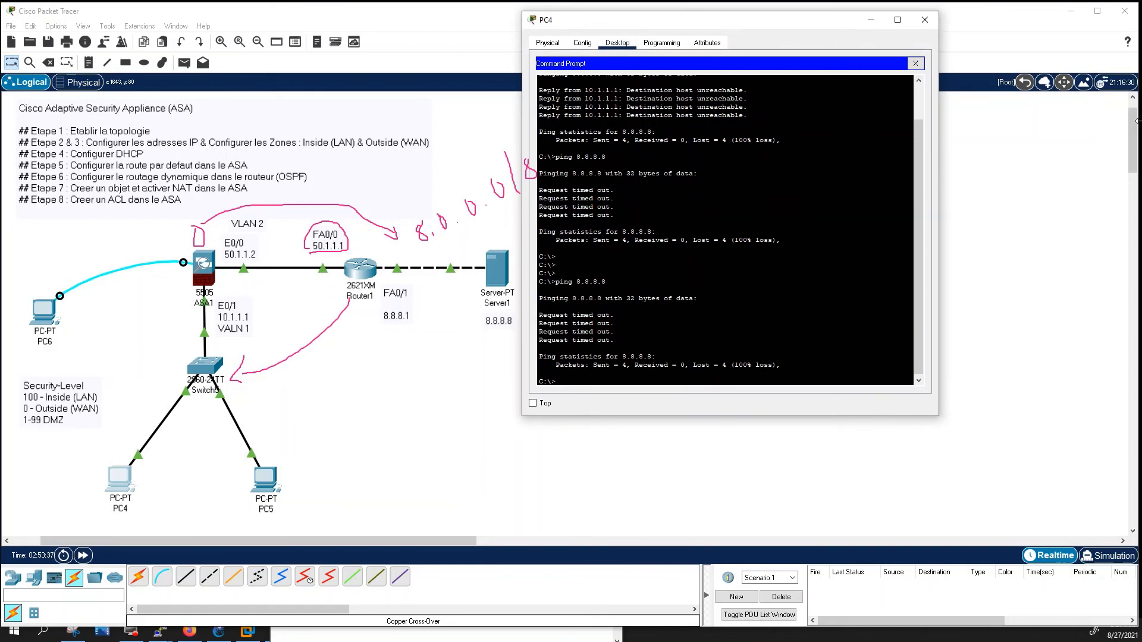
drag(1139, 73, 528, 115)
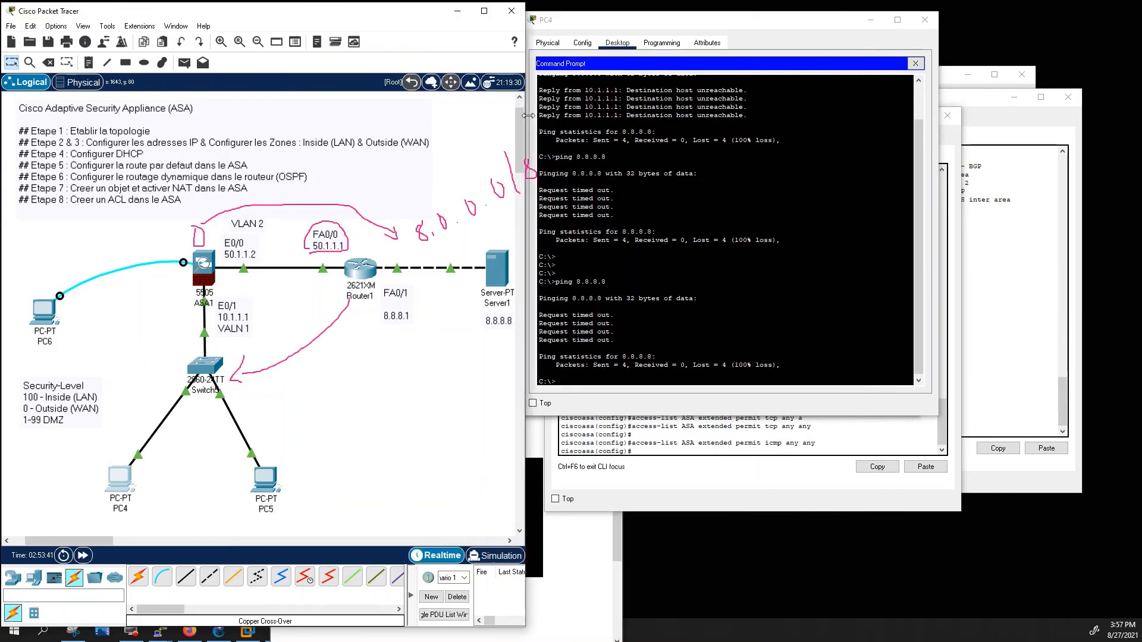
mouse_move(716, 20)
mouse_down()
mouse_move(731, 13)
mouse_move(720, 12)
mouse_up()
click(593, 413)
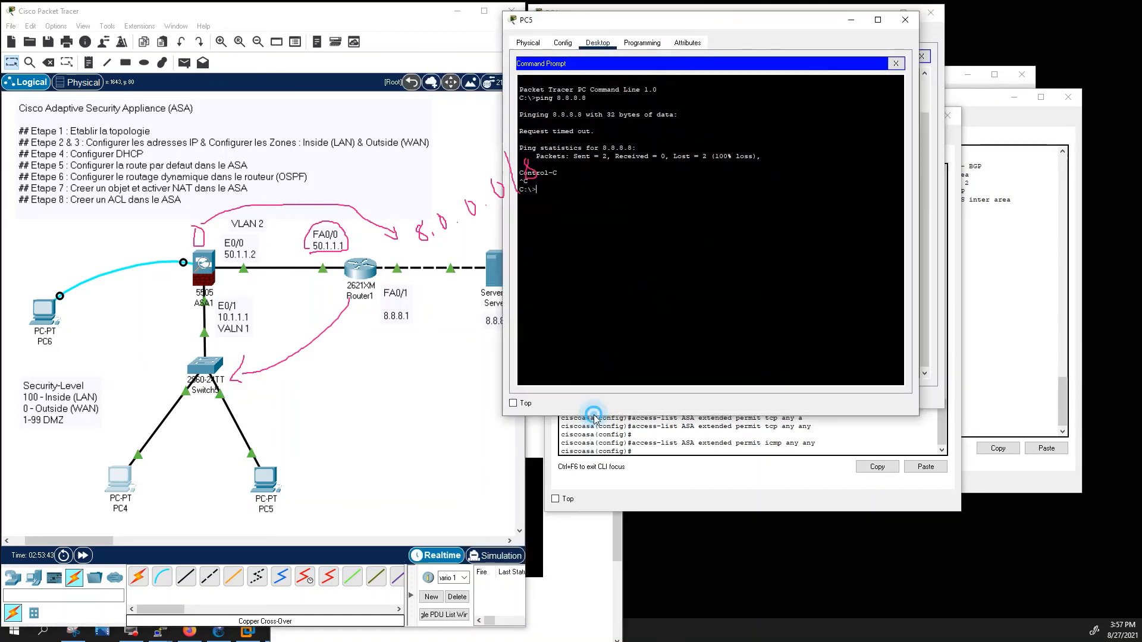
drag(631, 19, 670, 206)
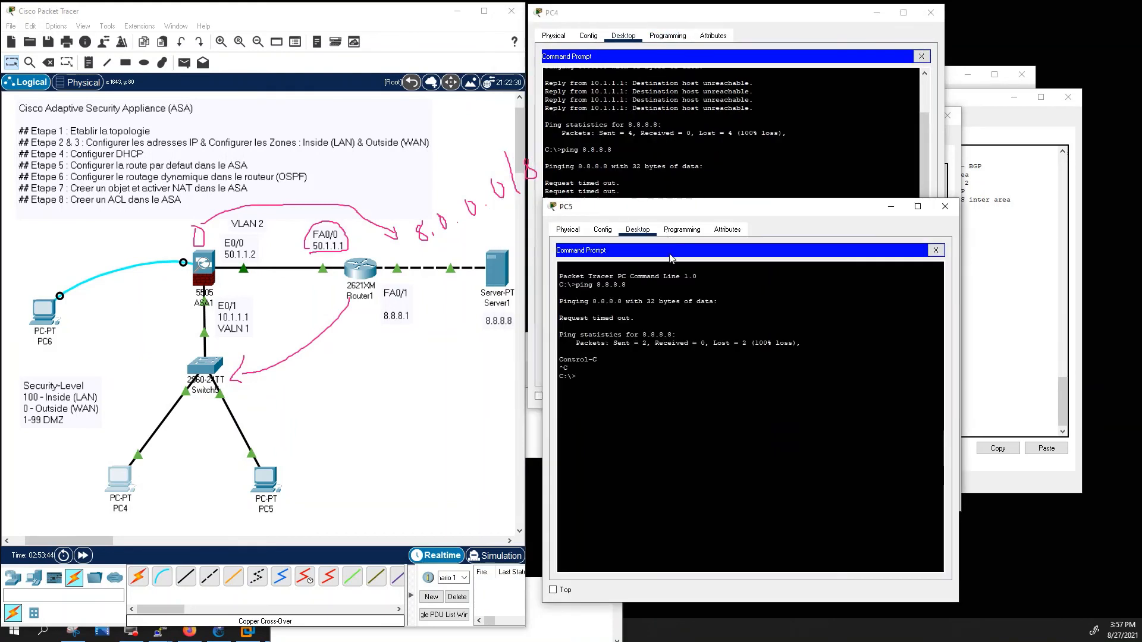
Move PC5's window down below PC4's output and shift the ASA1 window clear of PC4's command prompt.
drag(670, 258, 650, 297)
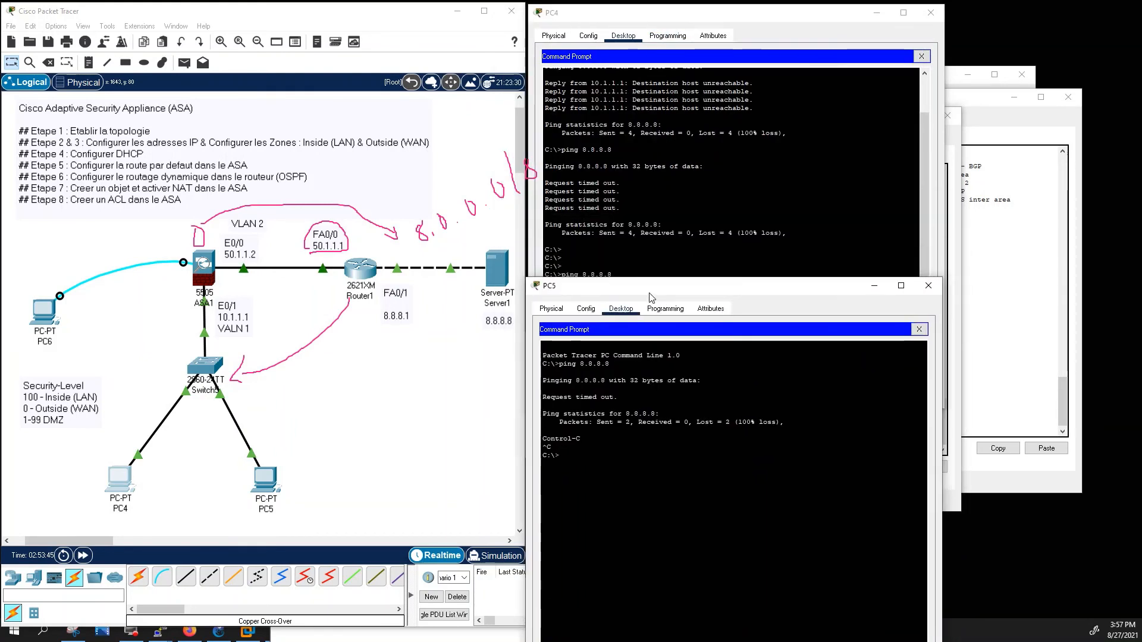
click(959, 205)
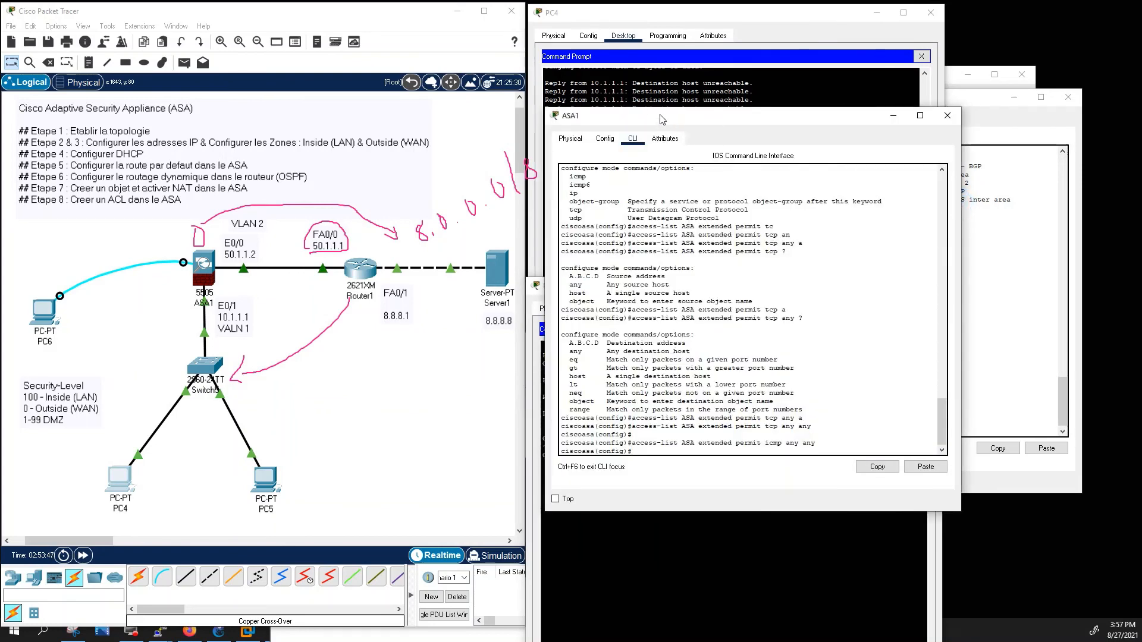
drag(664, 119, 798, 141)
Start a continuous ping to 8.8.8.8 from PC4's Command Prompt using the -t option.
click(652, 185)
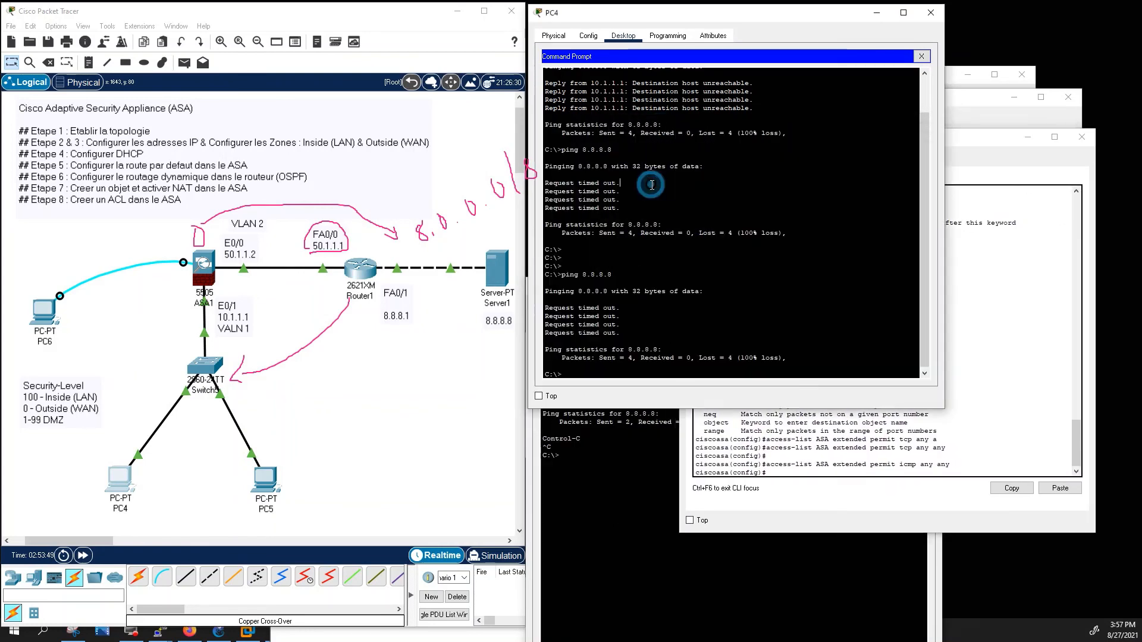
text(ping )
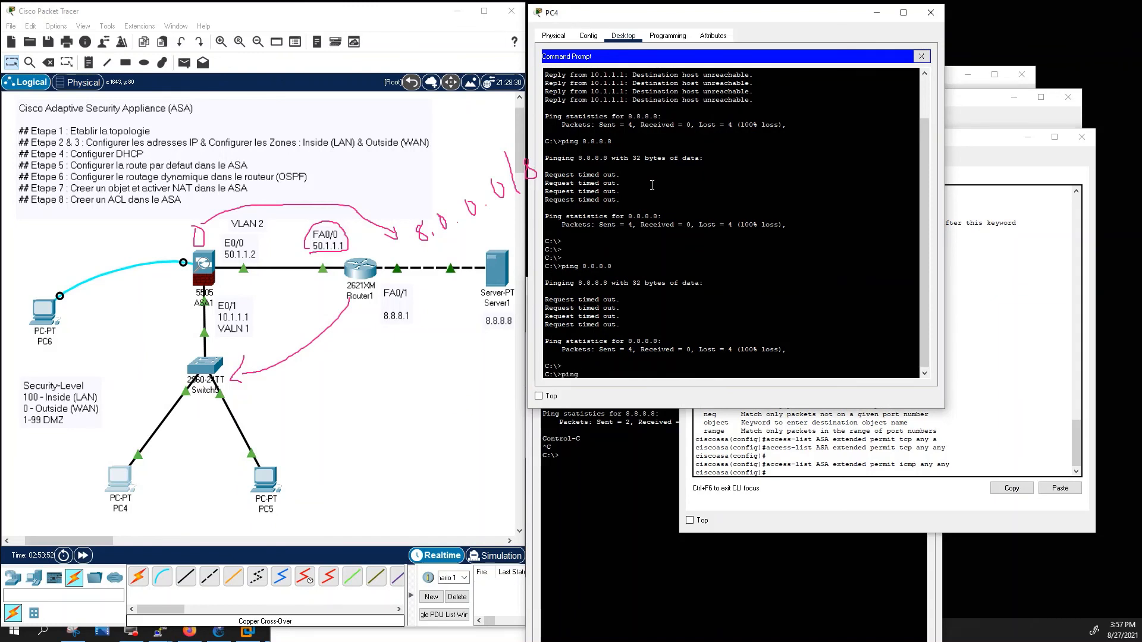
text(-t 8.8.8.8)
key(Return)
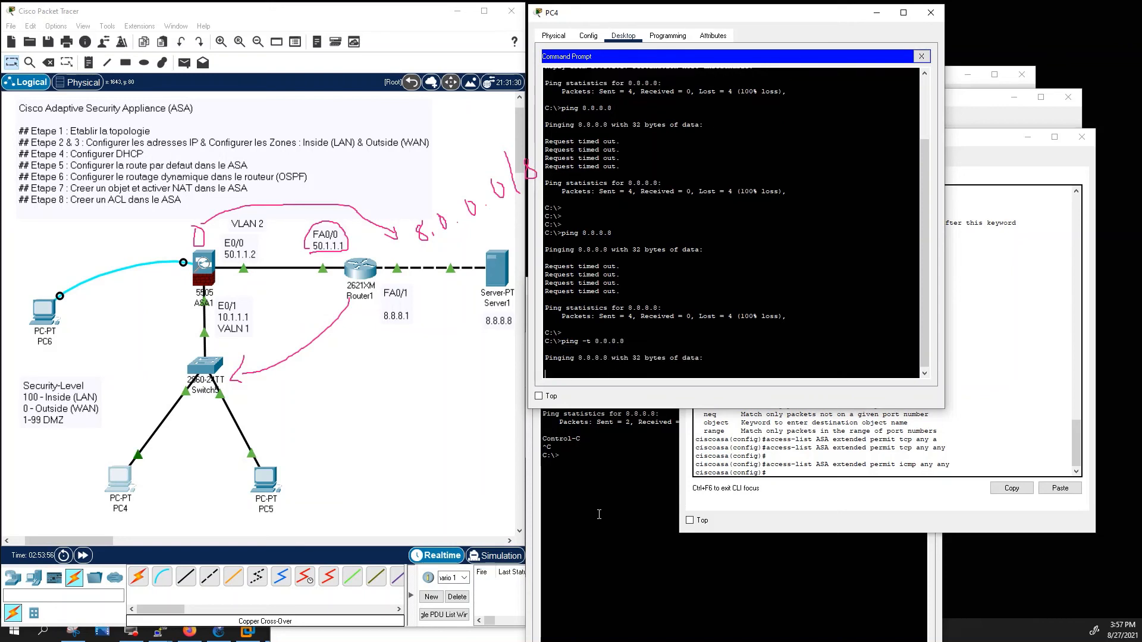
Place PC5's window beside PC4's and start a continuous ping to 8.8.8.8 from its Command Prompt with -t.
click(598, 514)
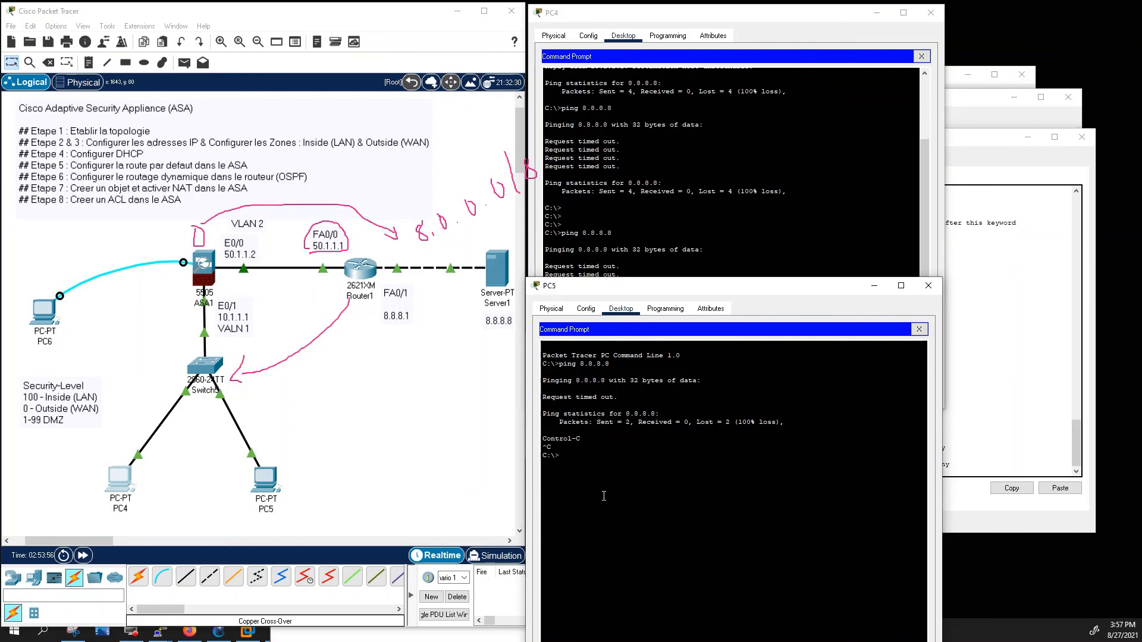
text(ping)
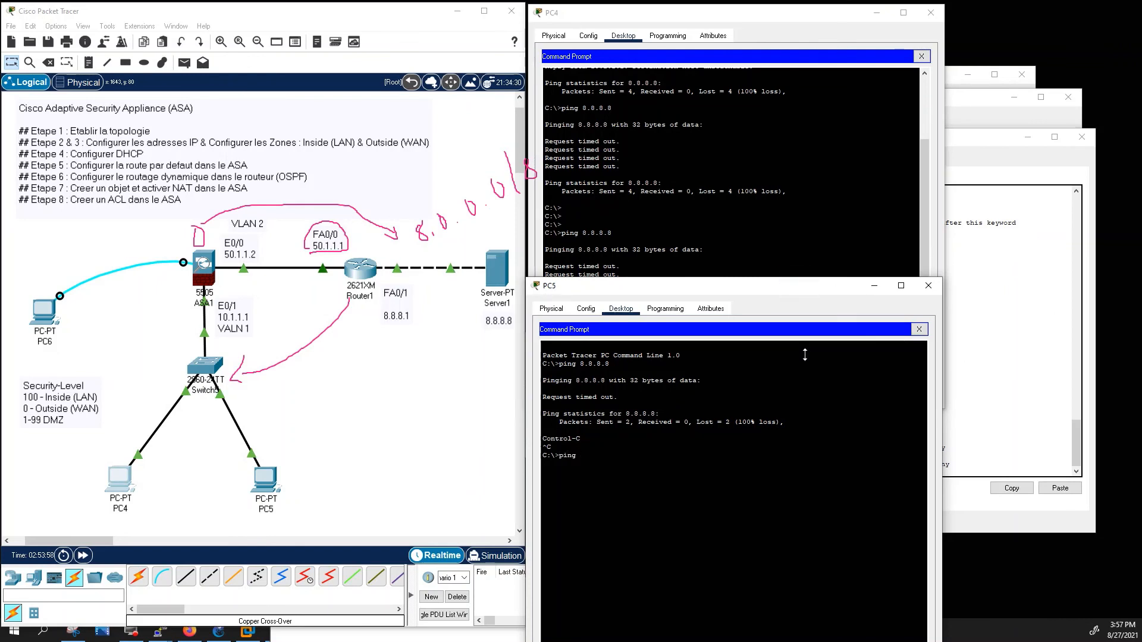
drag(688, 290, 631, 402)
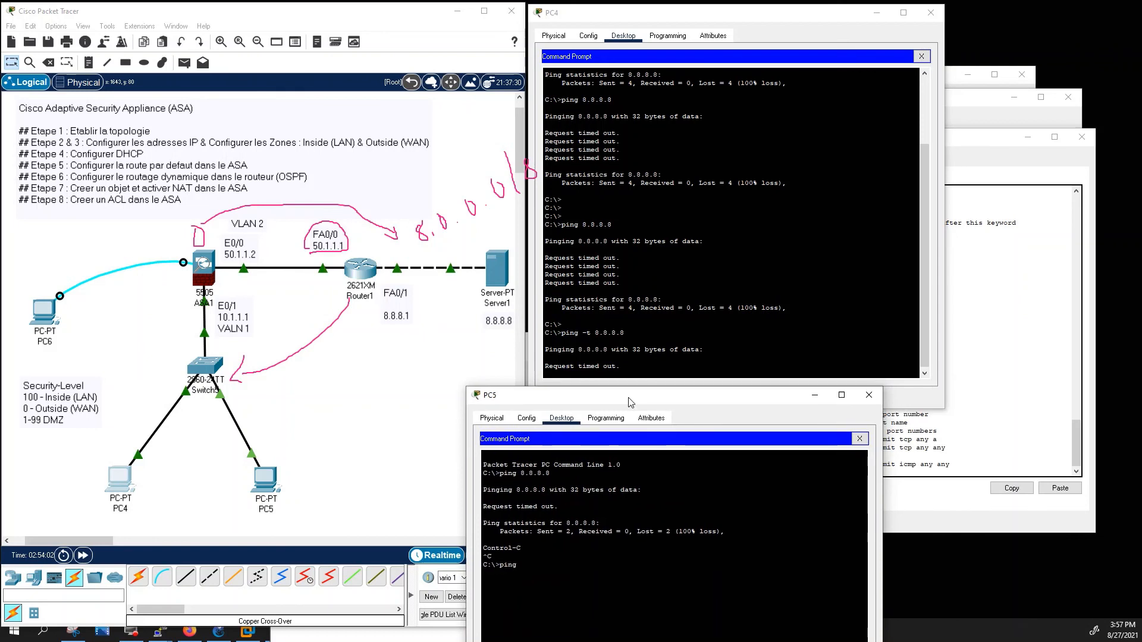
click(904, 400)
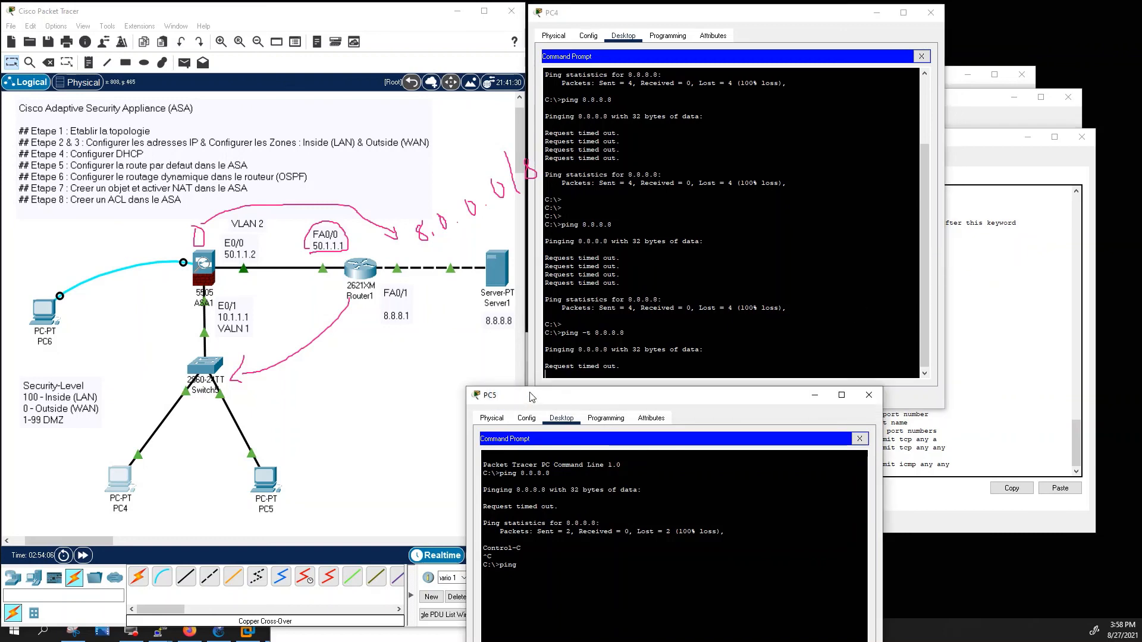
drag(531, 397, 799, 18)
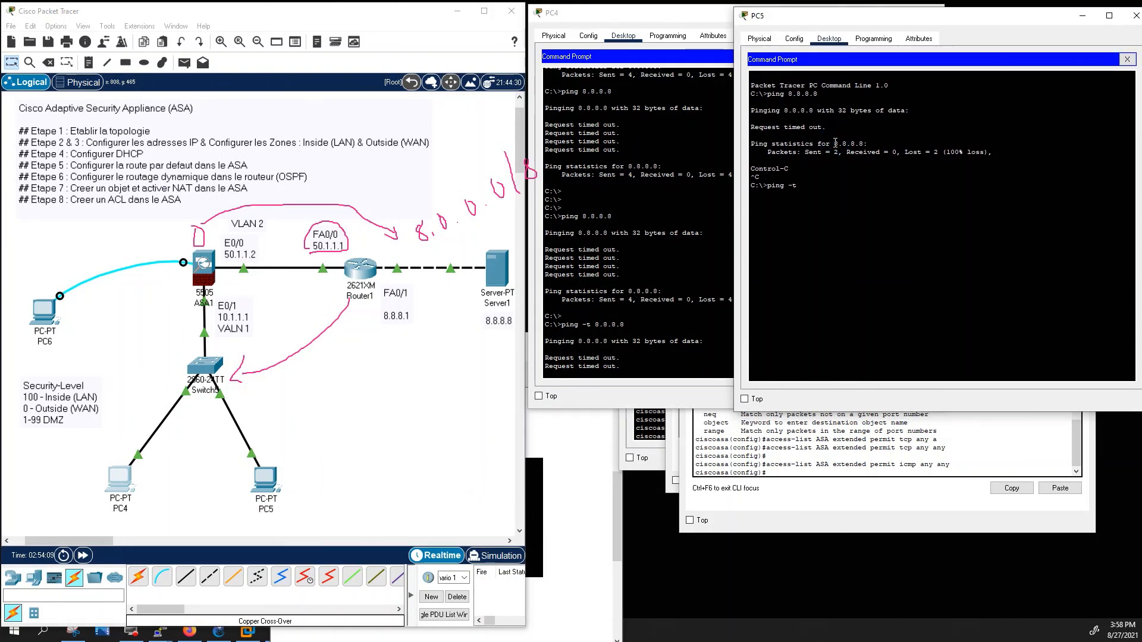
text(8.8.8)
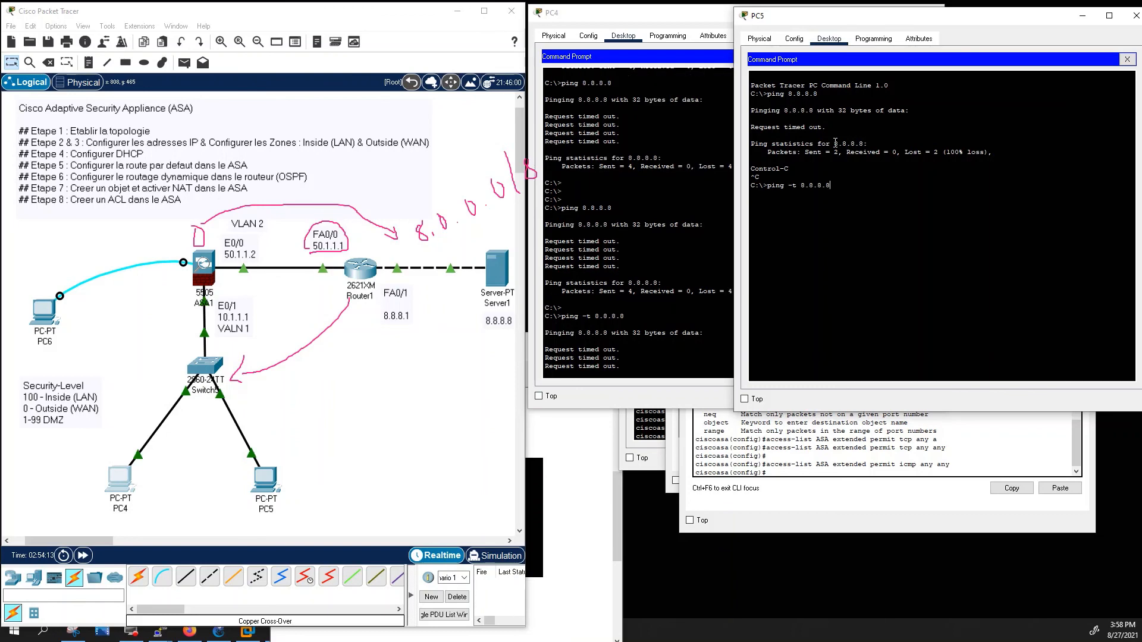
text(.8)
key(Return)
Bring ASA1's CLI window forward and position it below the PC4 and PC5 ping output.
click(803, 473)
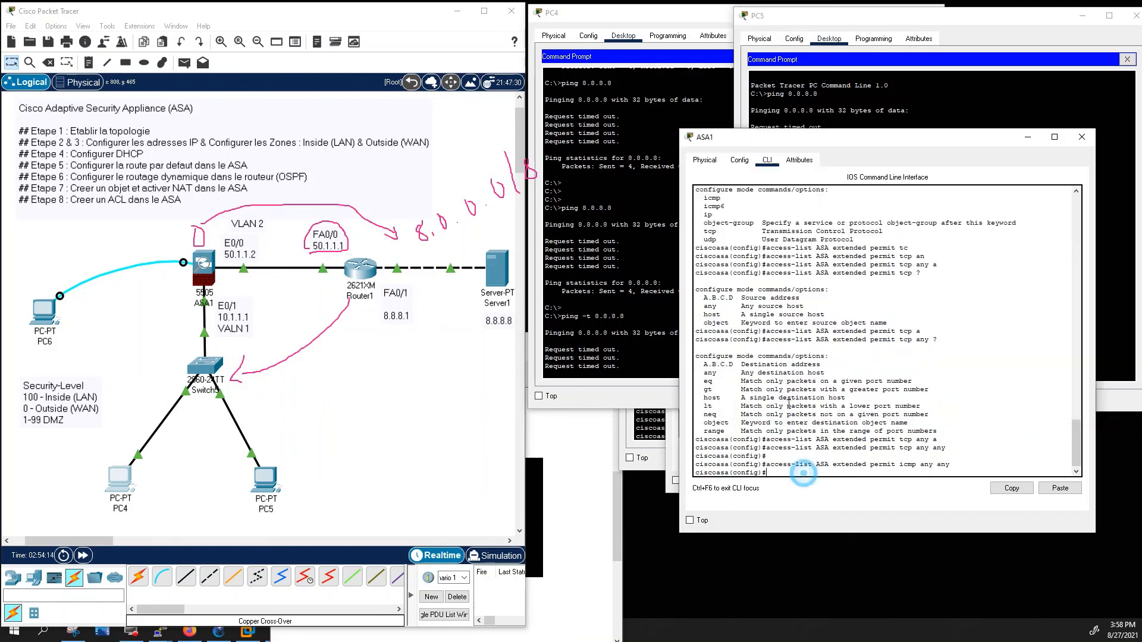
click(828, 138)
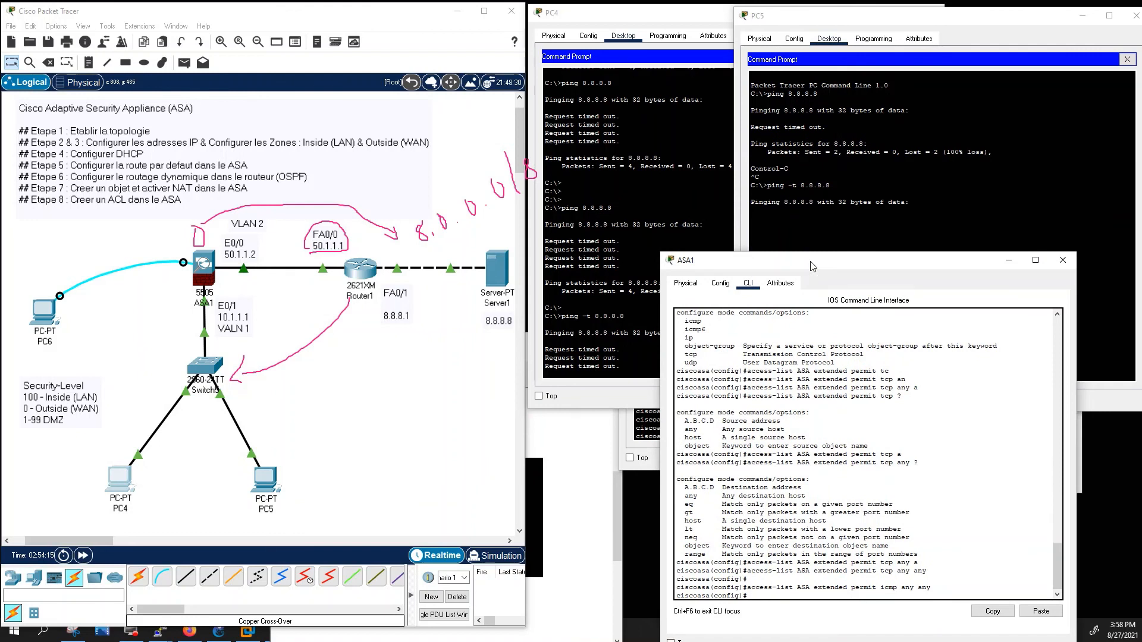